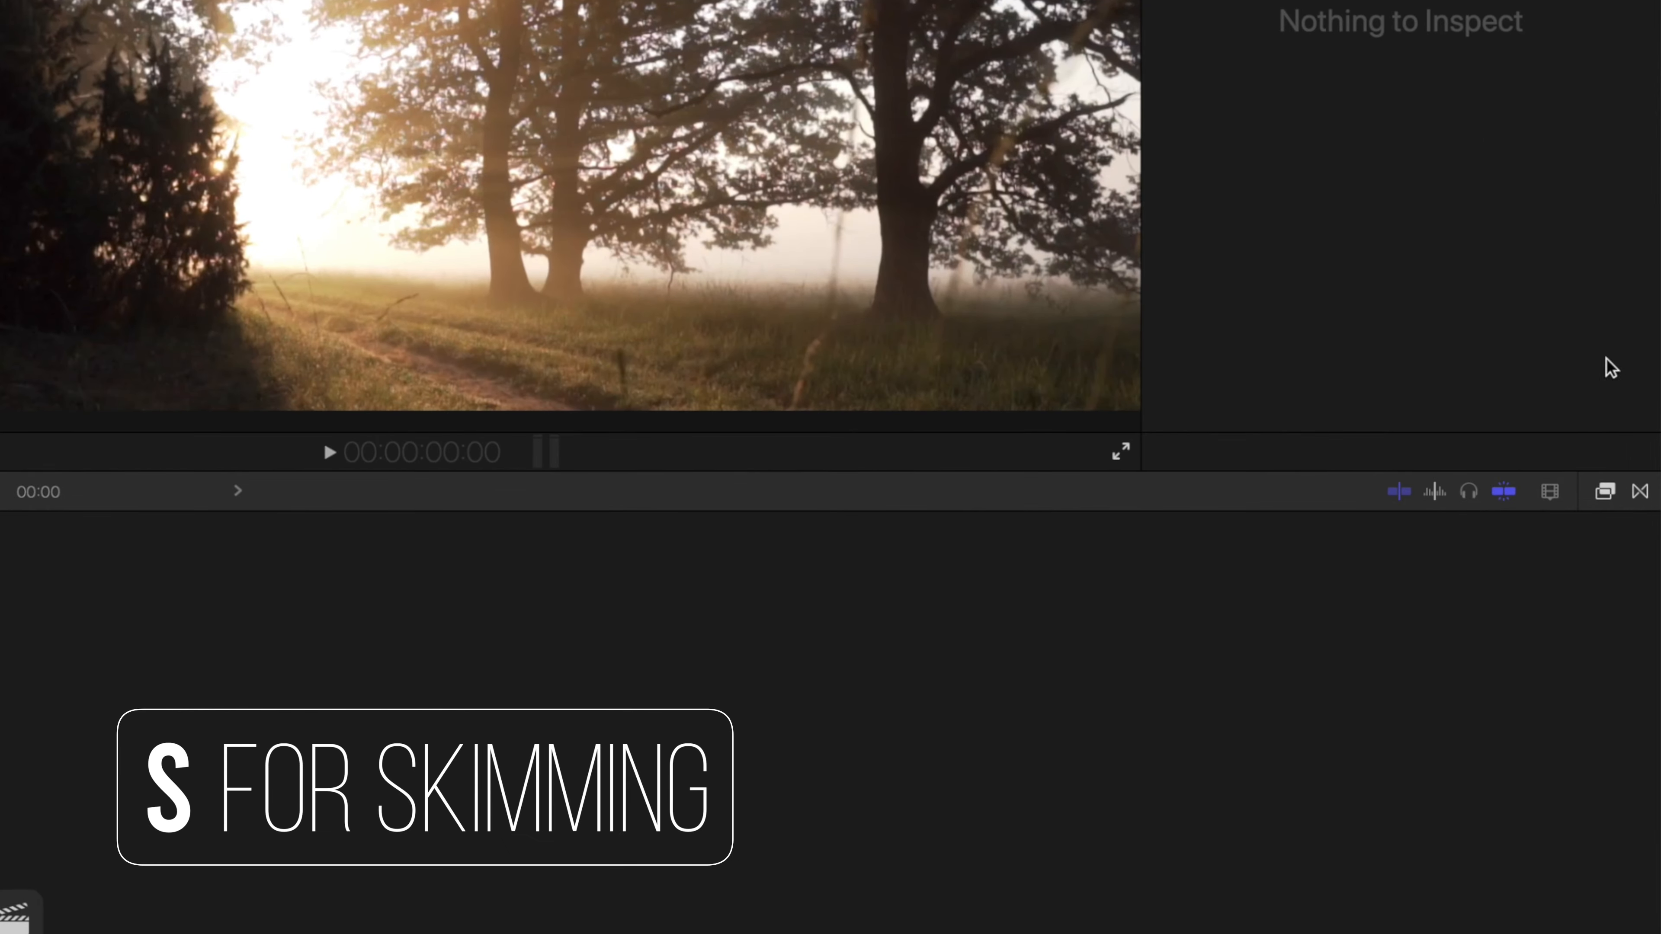
- Turn off skimming and select the Forest - 51946 clip in the browser
{"action": "left_click", "coordinate": [1399, 492]}
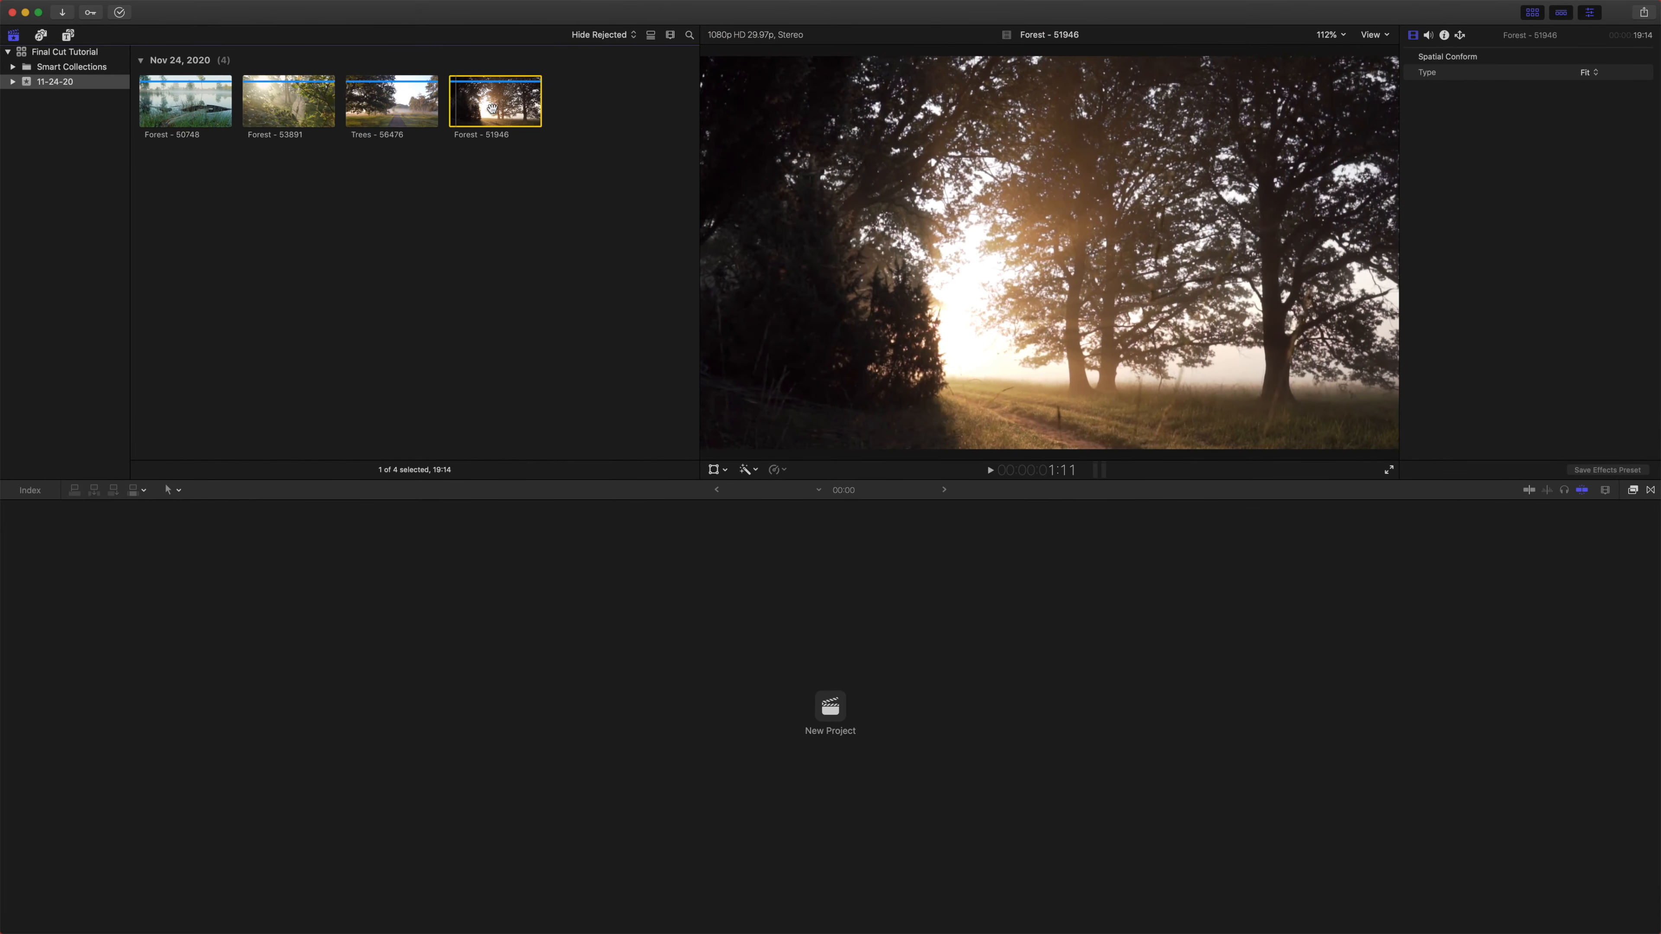
{"action": "left_click", "coordinate": [461, 110]}
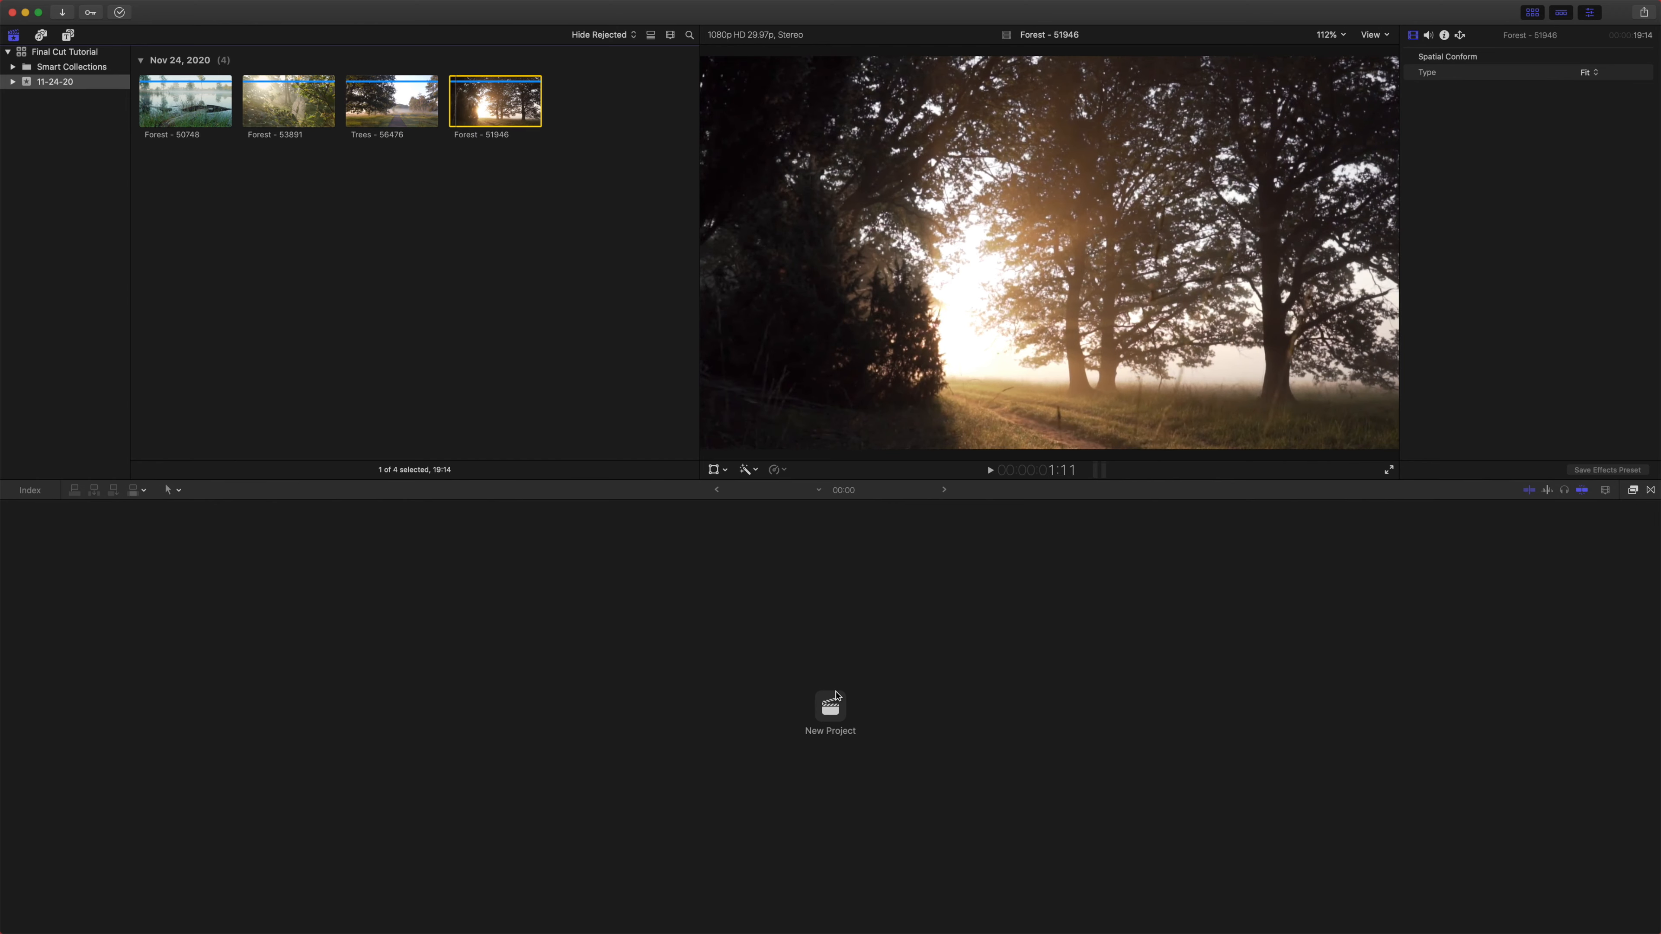
- Start a new project in the 11-24-20 event and name it Final Cut Tutorial
{"action": "key", "text": "super+n"}
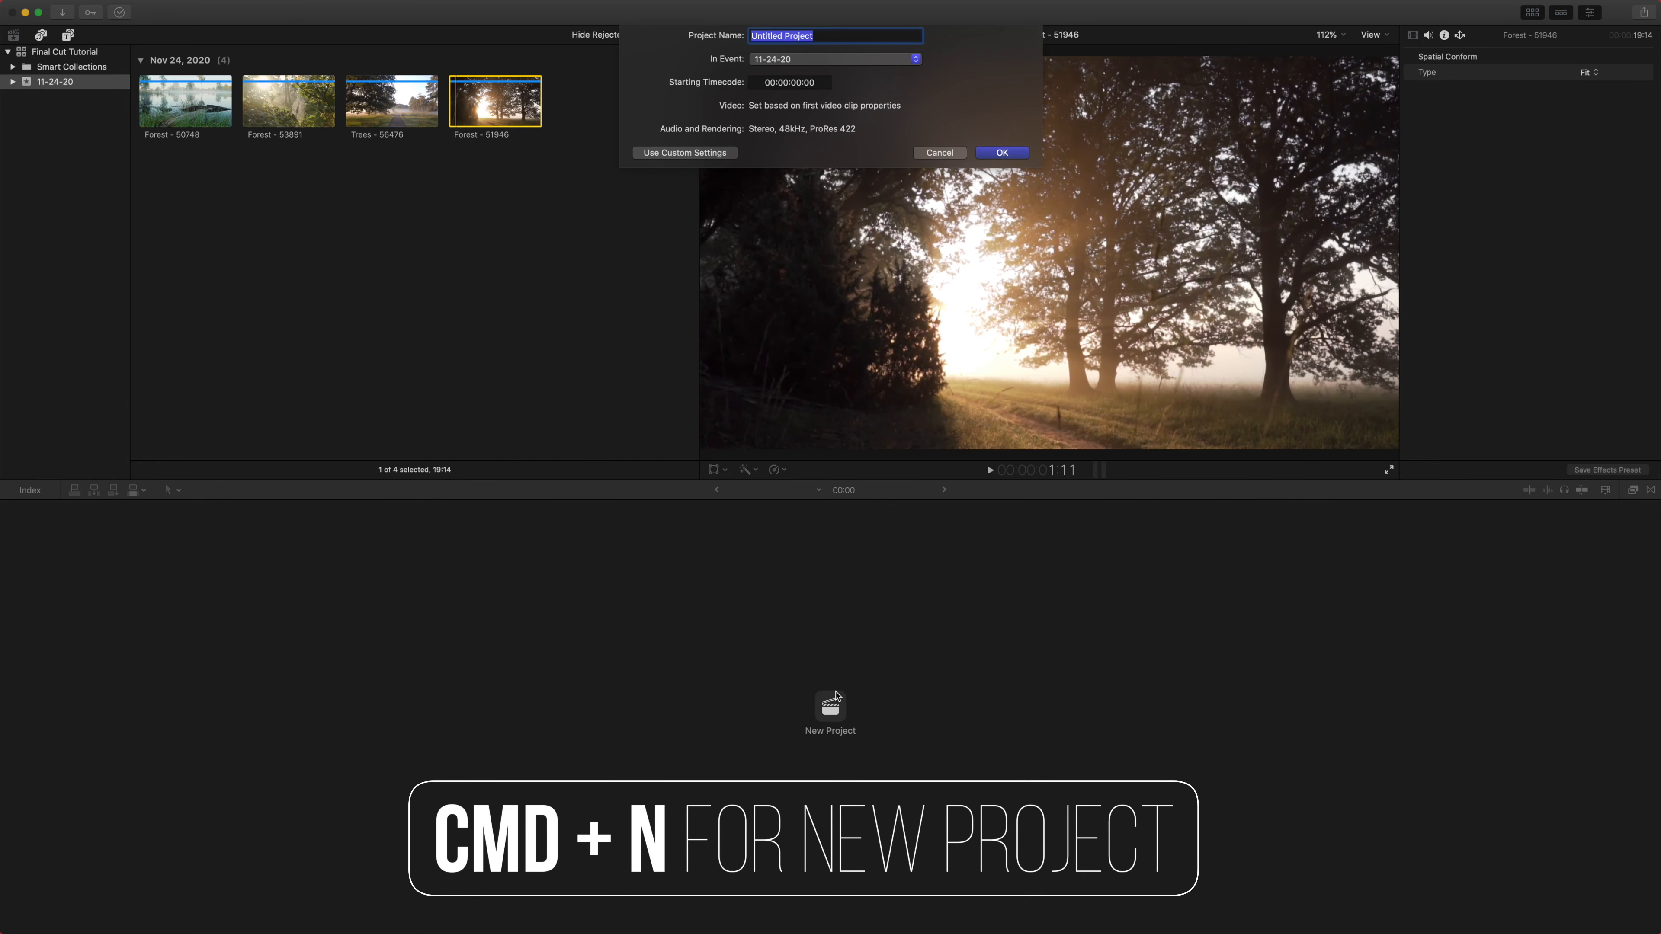
{"action": "left_click", "coordinate": [111, 7]}
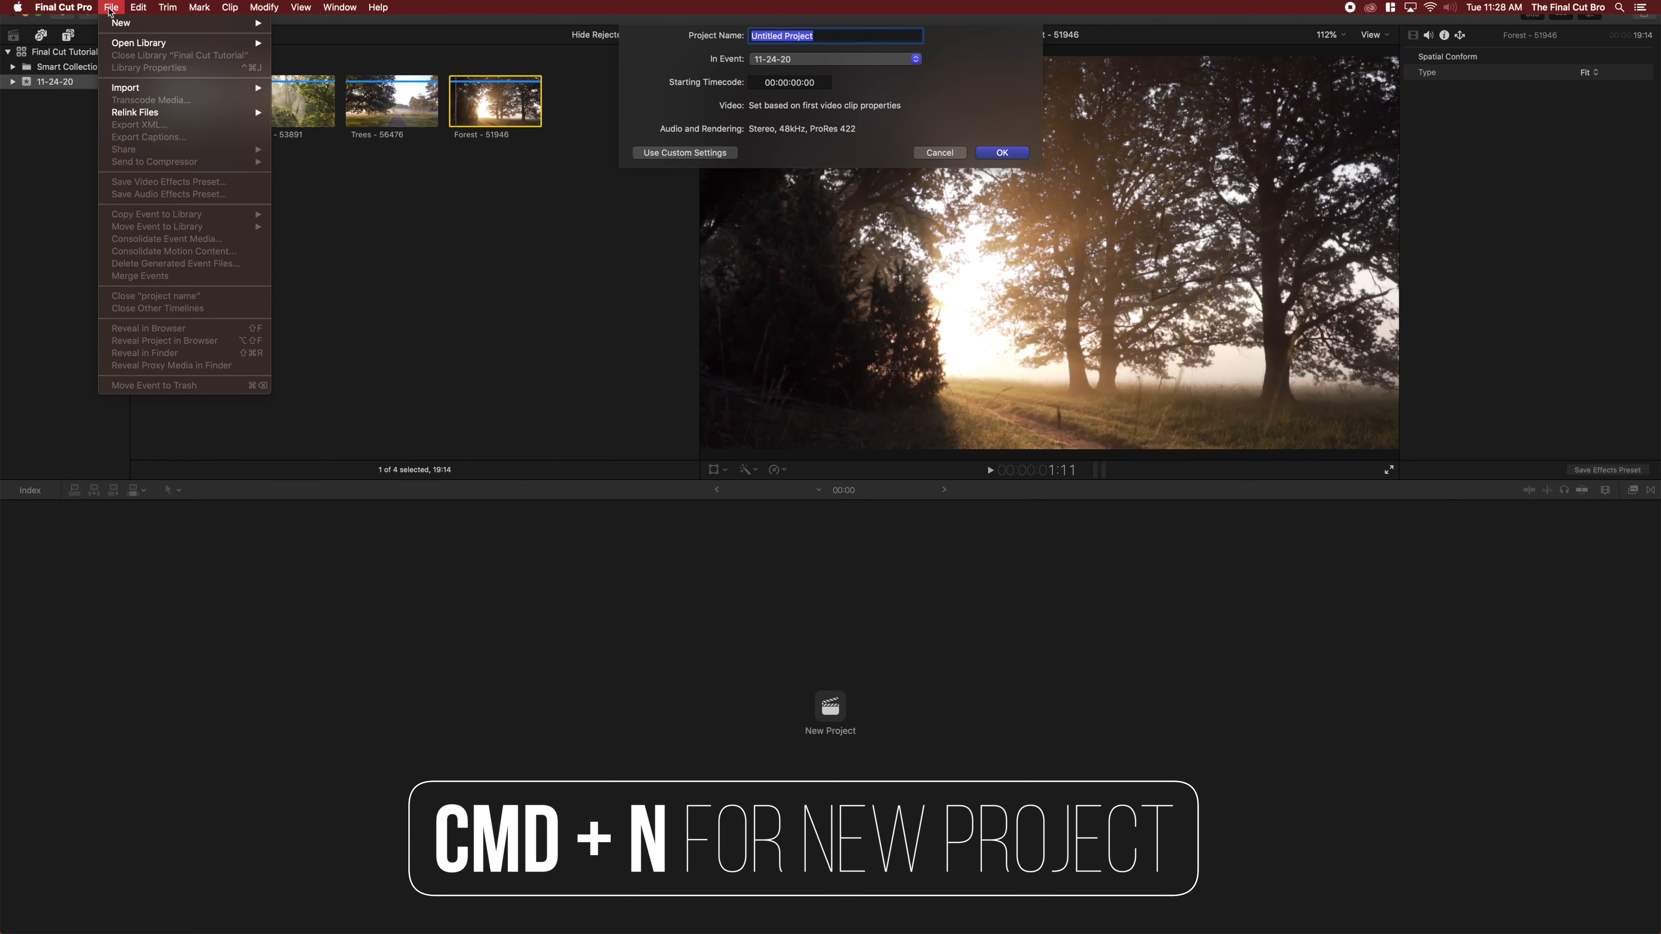
{"action": "mouse_move", "coordinate": [196, 23]}
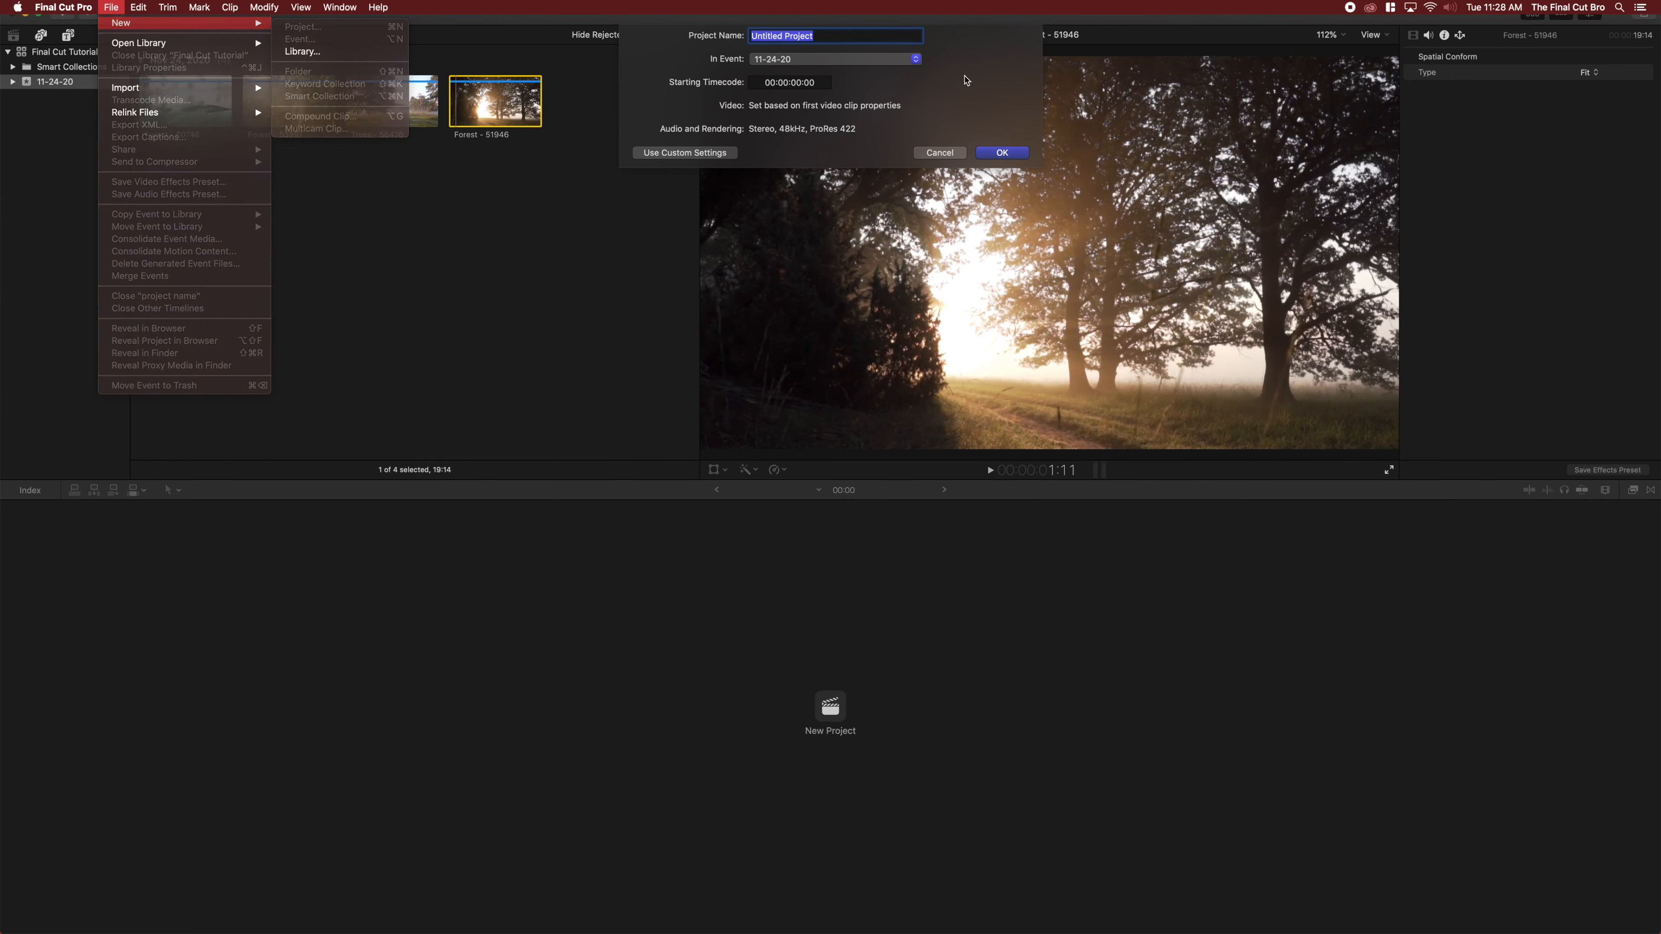
{"action": "left_click", "coordinate": [850, 36]}
{"action": "type", "text": "Final Cut To"}
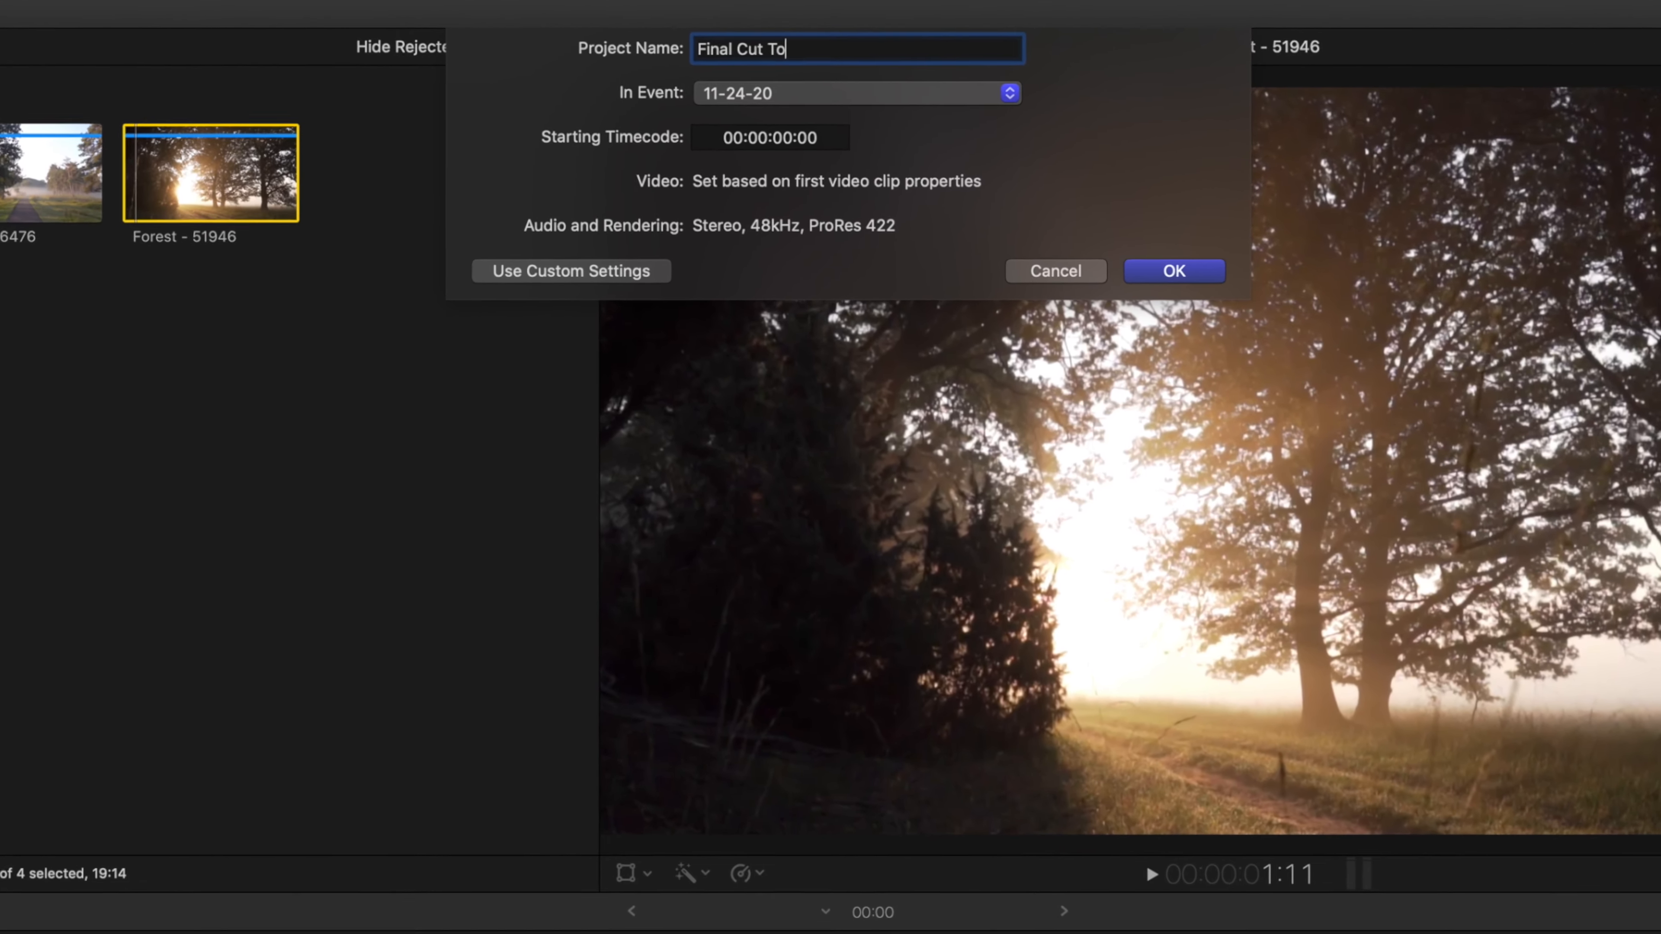
{"action": "key", "text": "BackSpace"}
{"action": "type", "text": "ut Tutorial"}
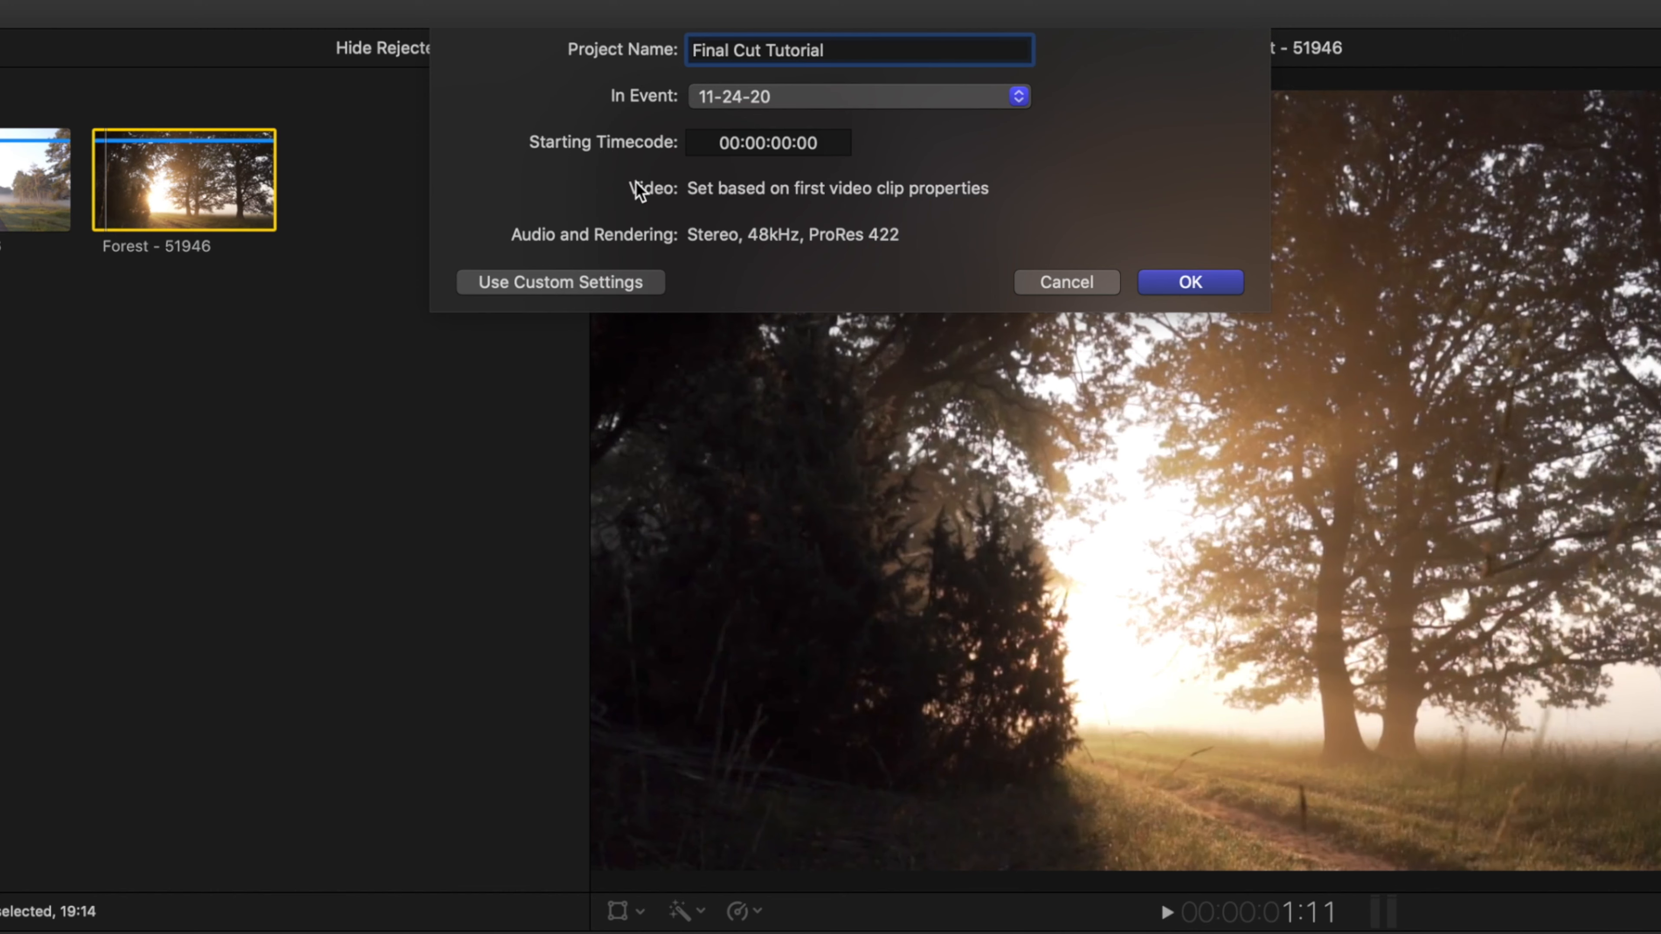
- Review the project's custom video and audio settings, switch back to automatic settings, and create the project
{"action": "left_click", "coordinate": [508, 286]}
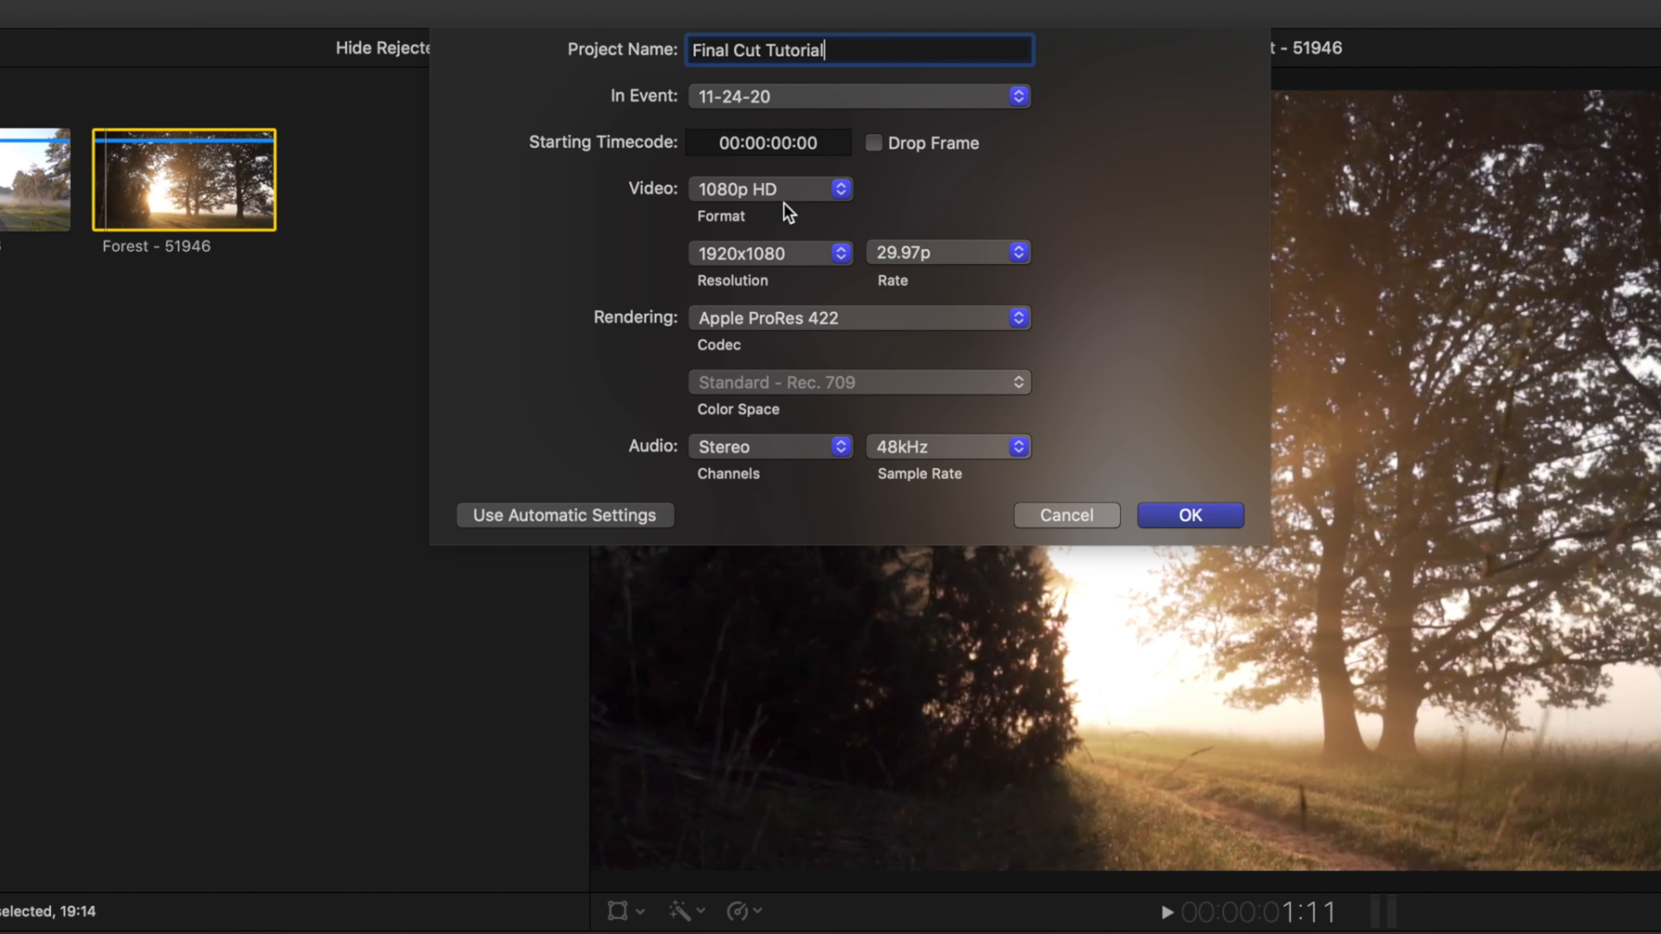
{"action": "left_click", "coordinate": [602, 518]}
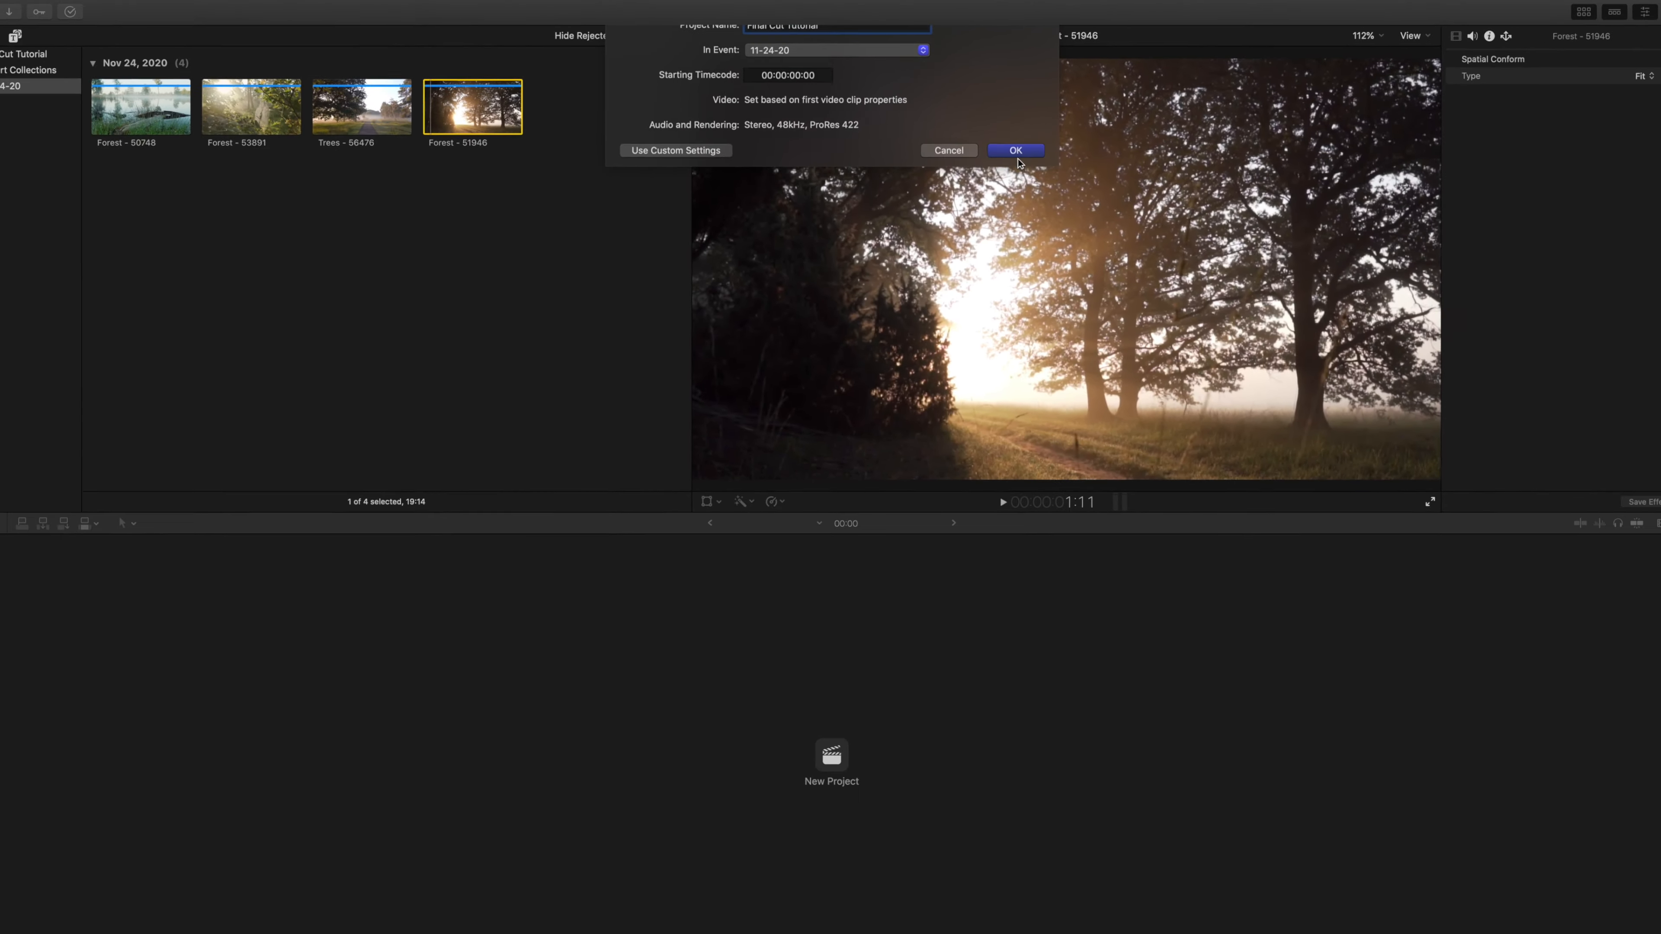
{"action": "left_click", "coordinate": [1189, 282]}
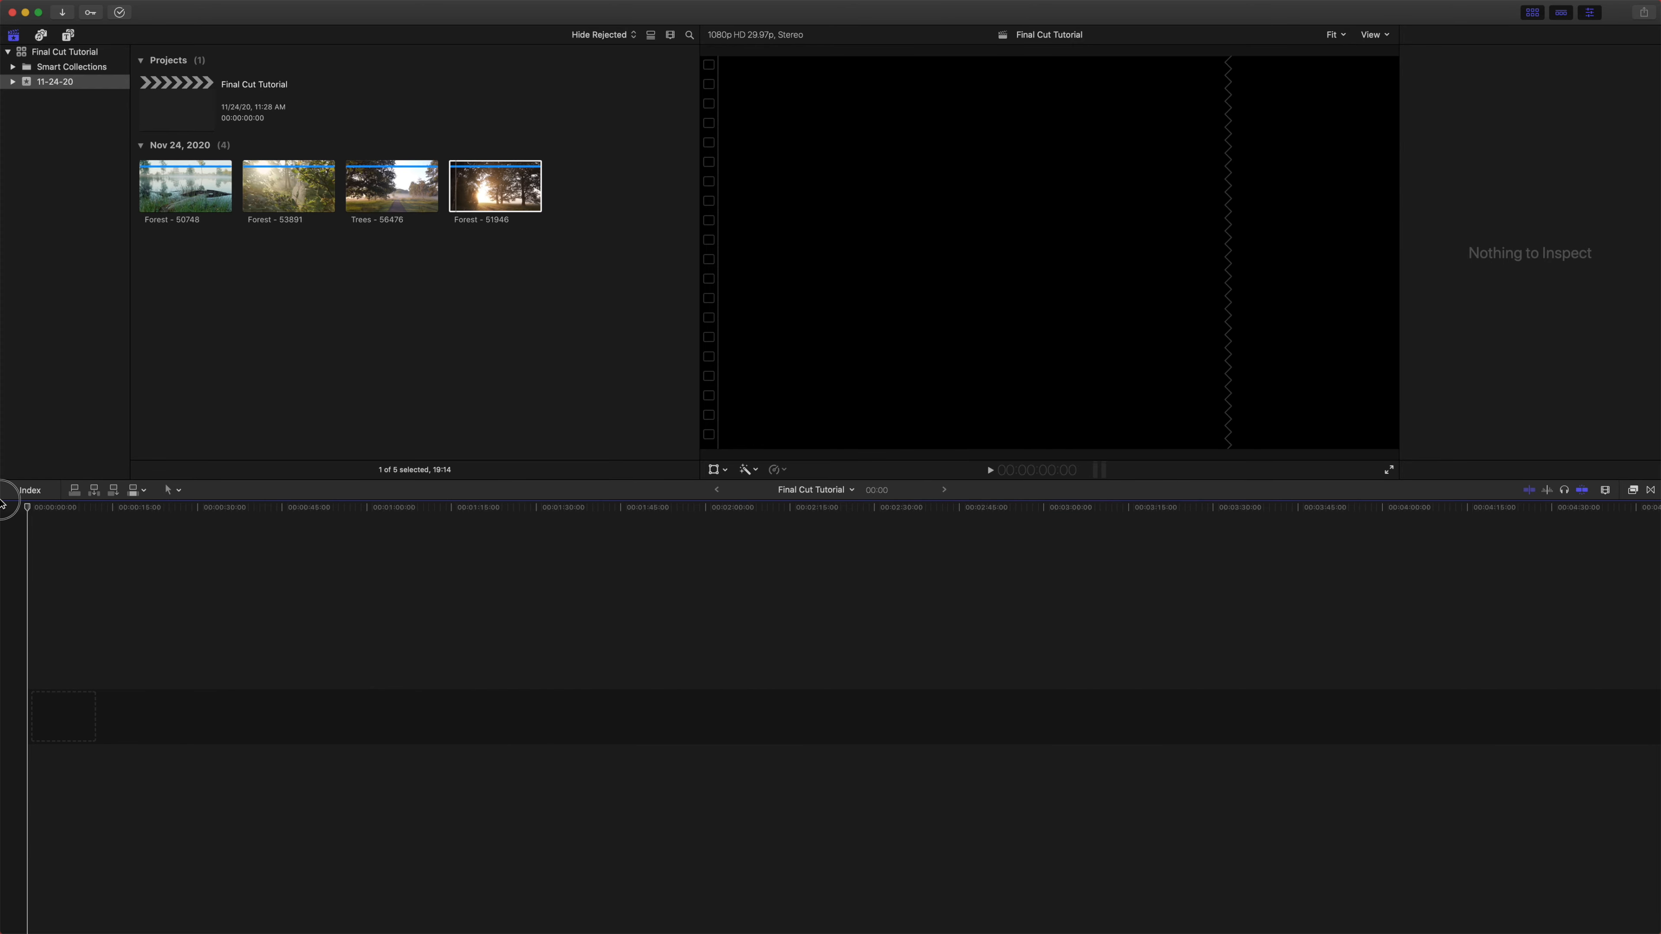
- Mark an in-to-out range of 11:23 on the Forest - 53891 clip and place it at the start of the timeline
{"action": "left_click", "coordinate": [186, 343]}
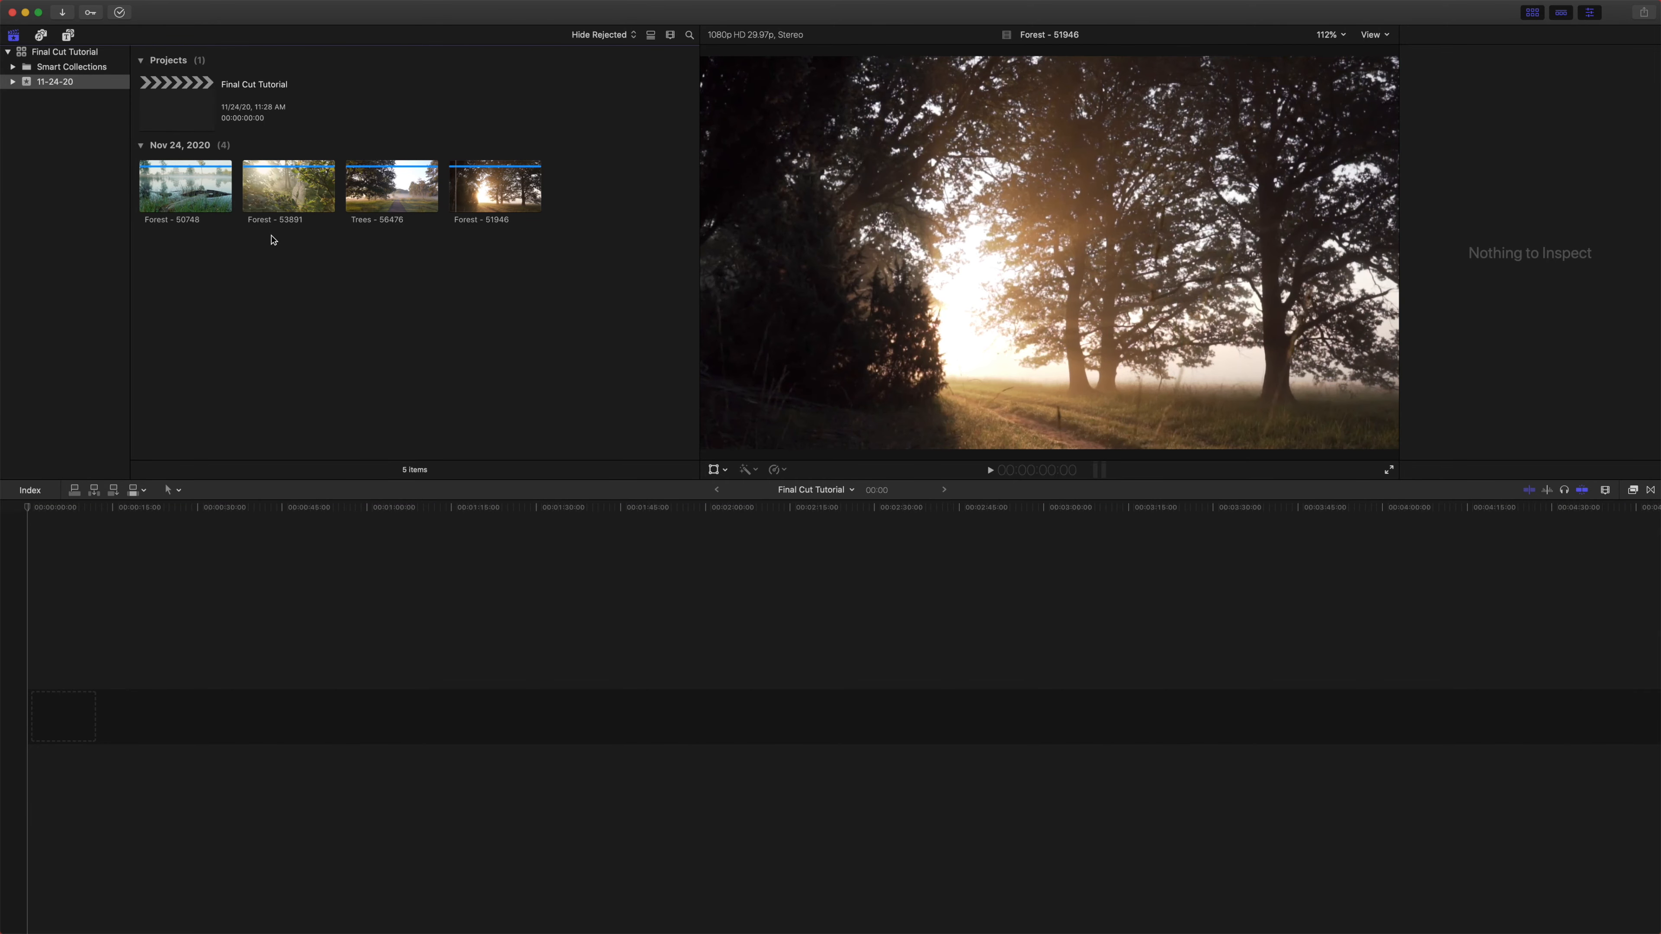
{"action": "left_click", "coordinate": [260, 203]}
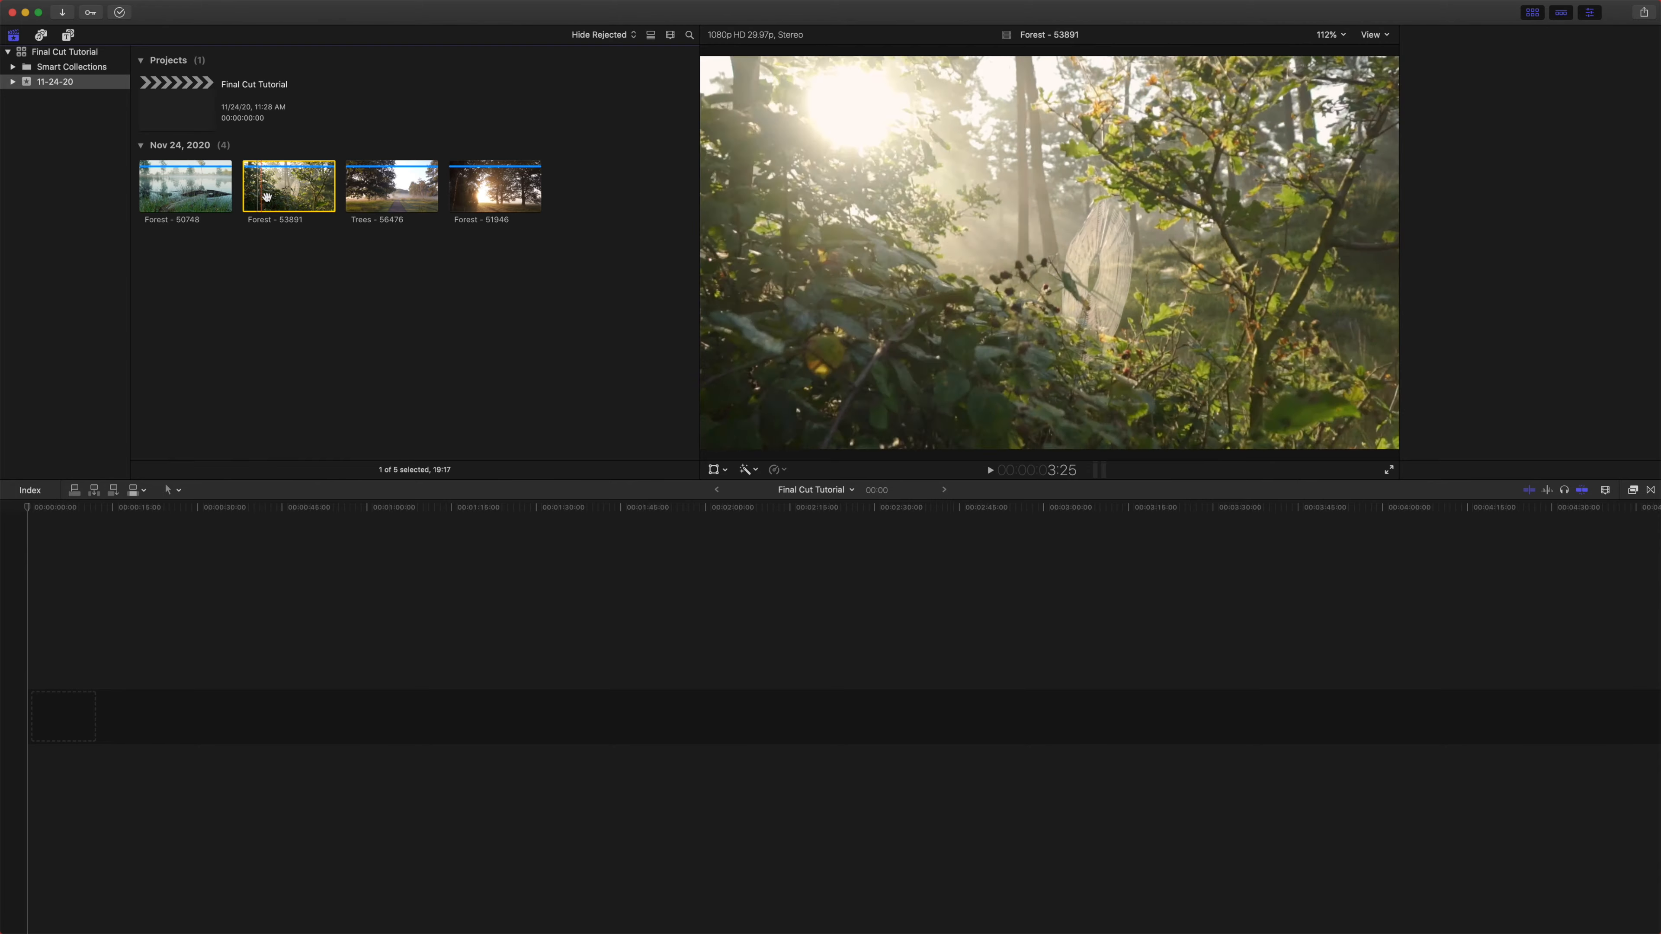
{"action": "key", "text": "super+4"}
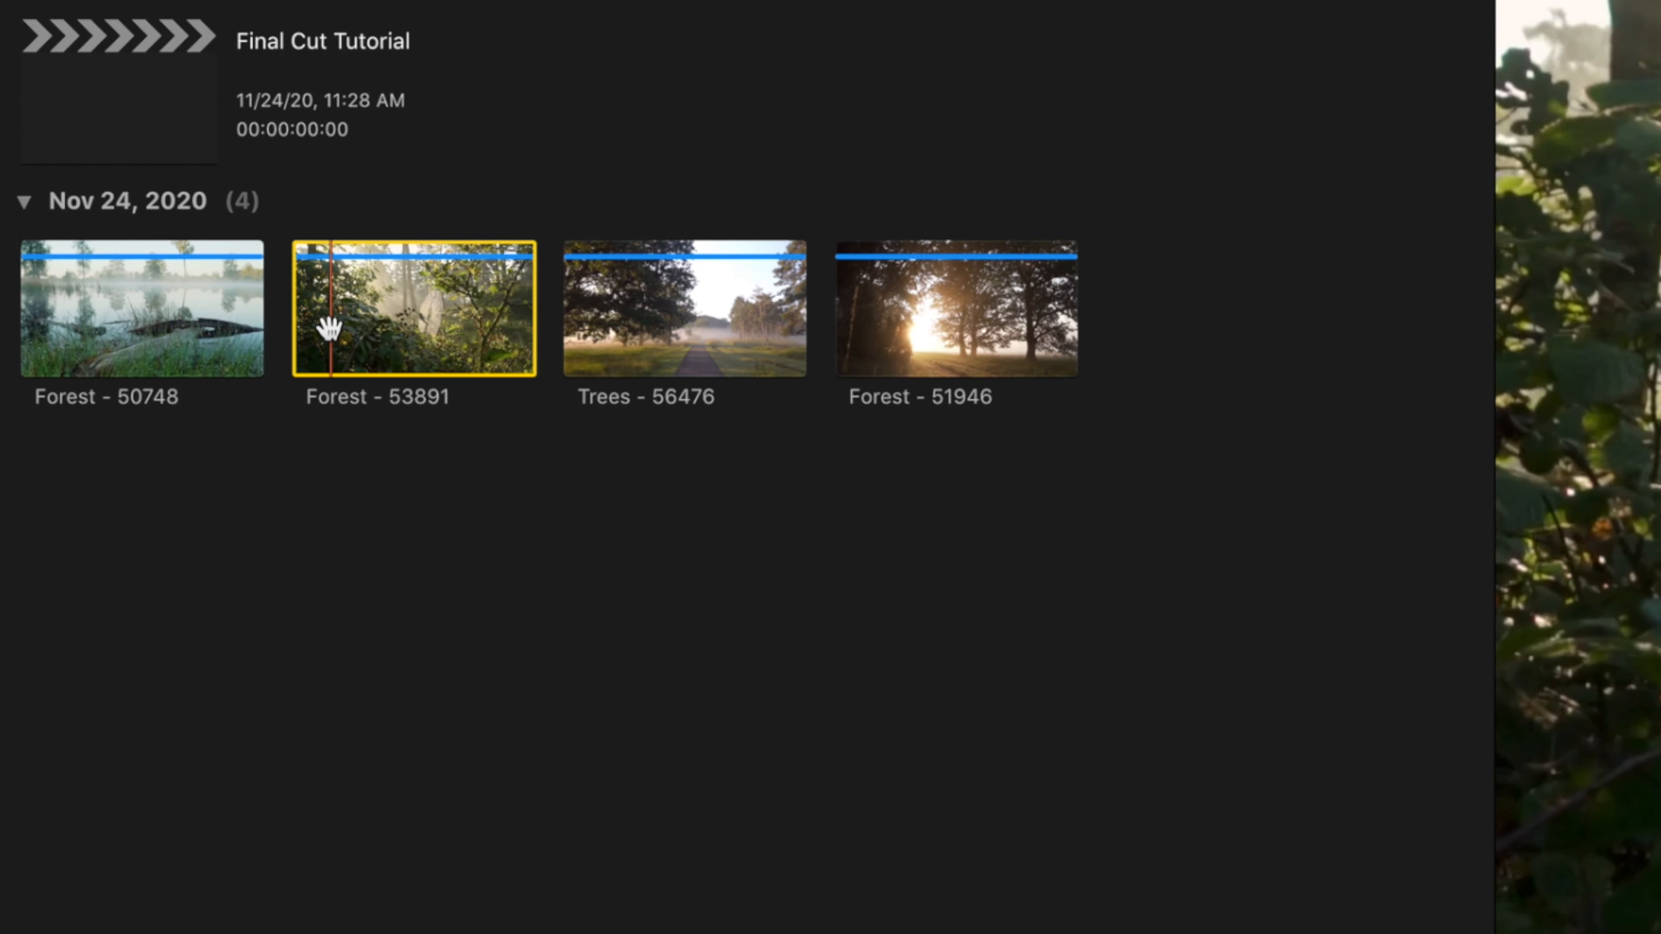
{"action": "key", "text": "i"}
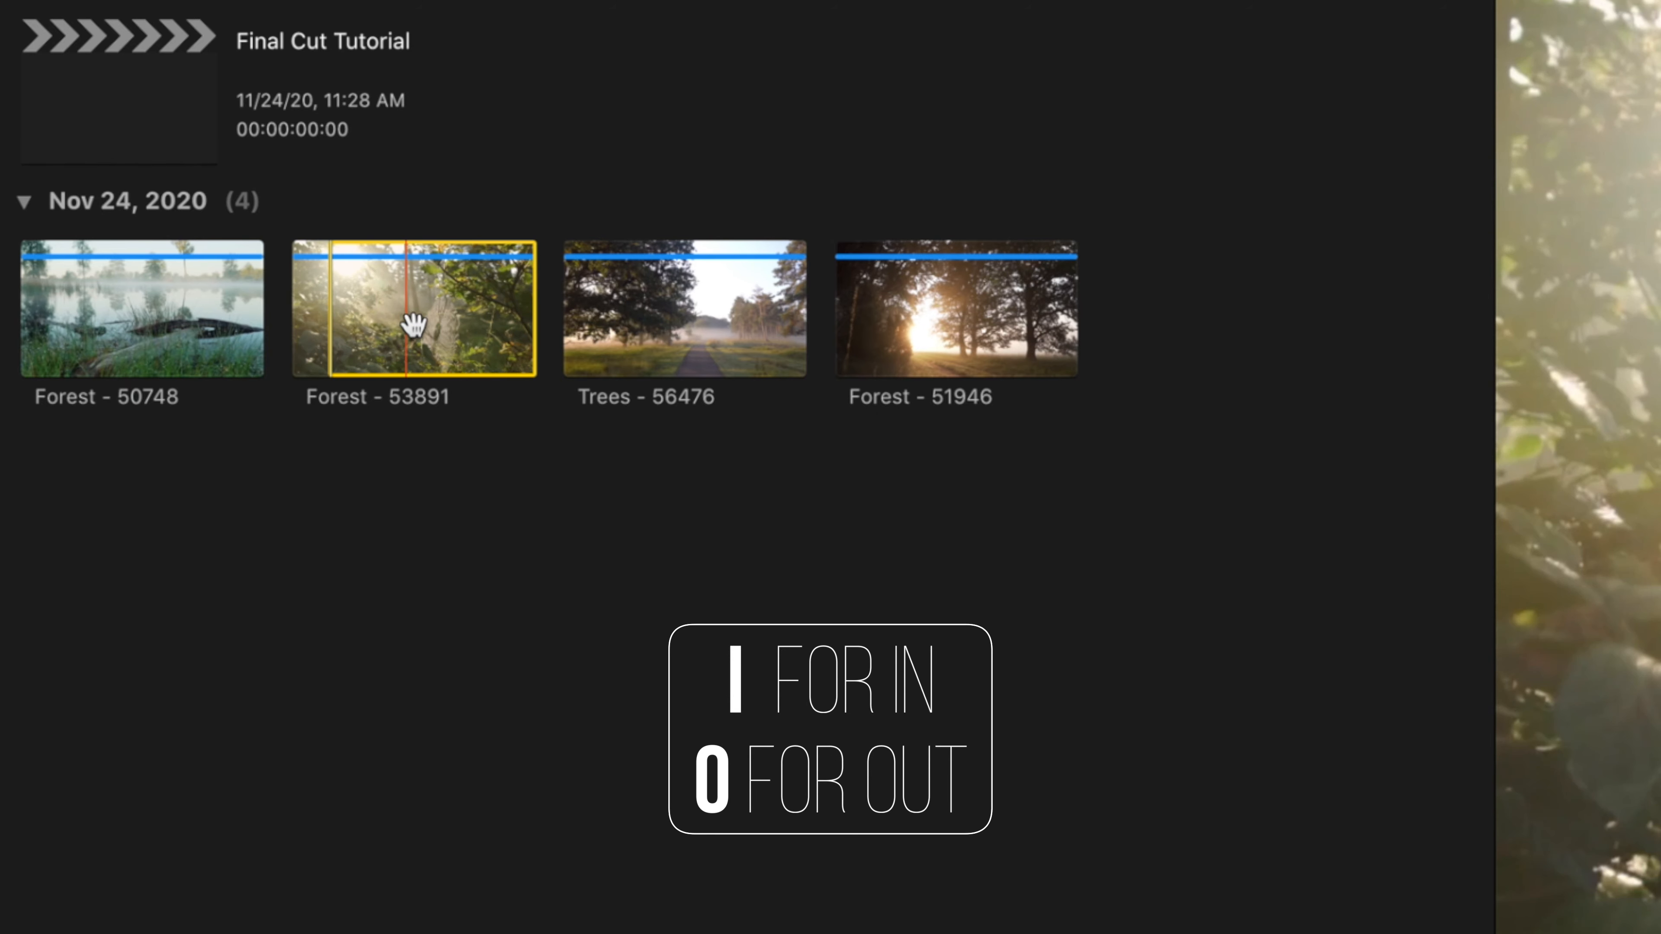
{"action": "key", "text": "o"}
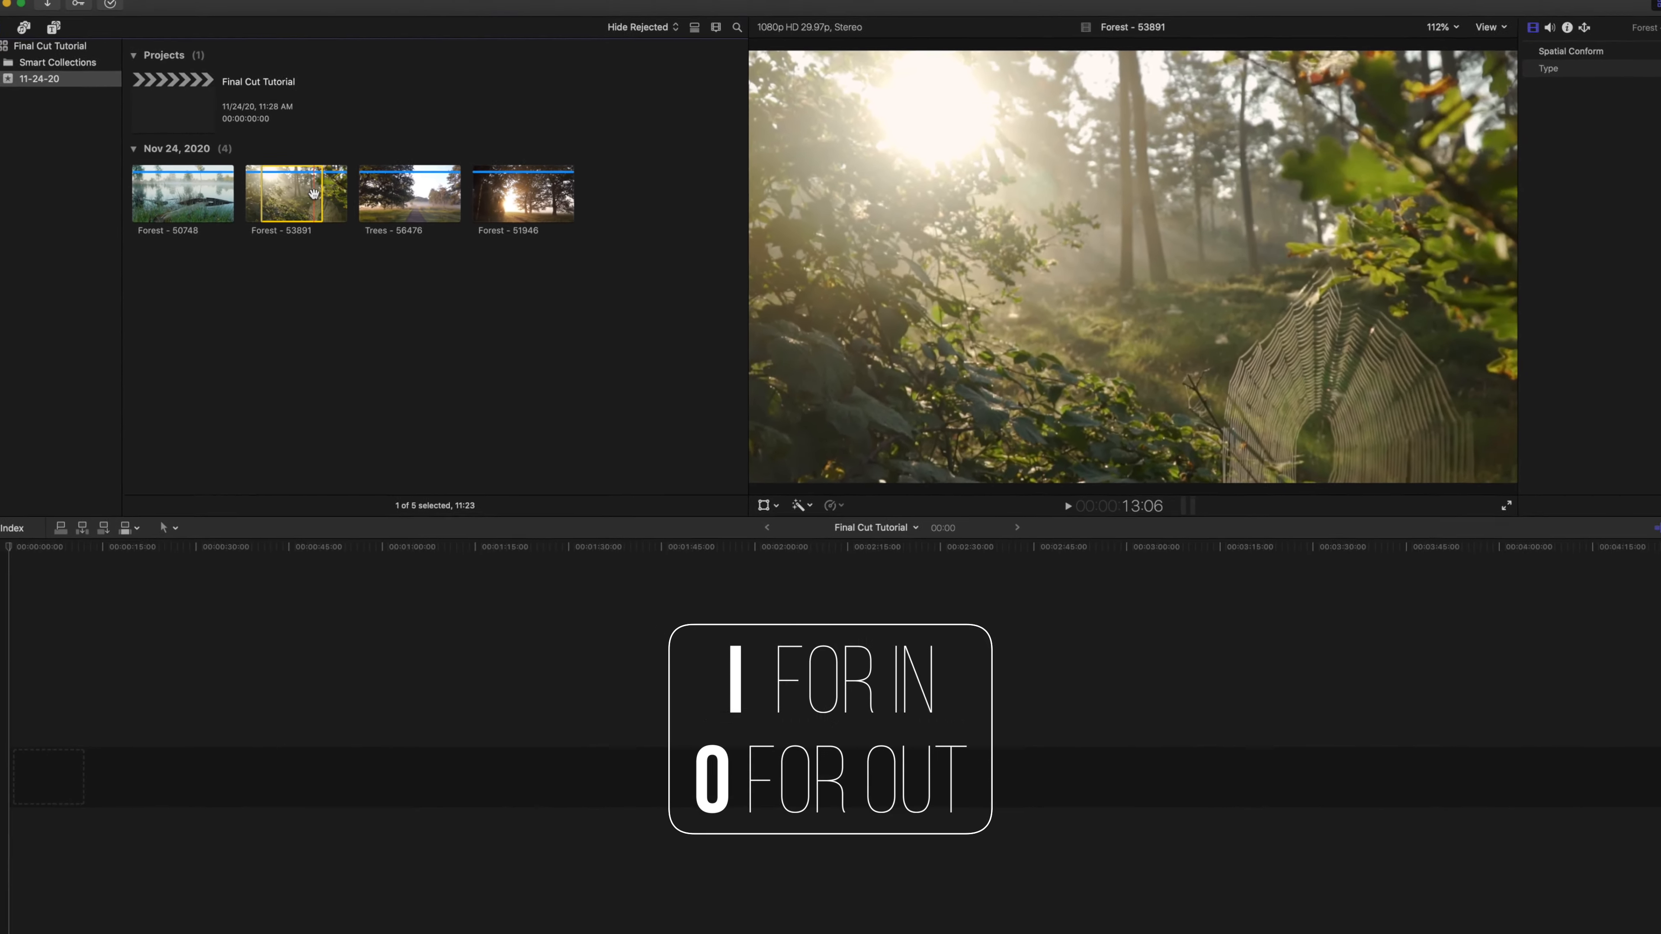
{"action": "left_click_drag", "start_coordinate": [286, 188], "coordinate": [72, 717]}
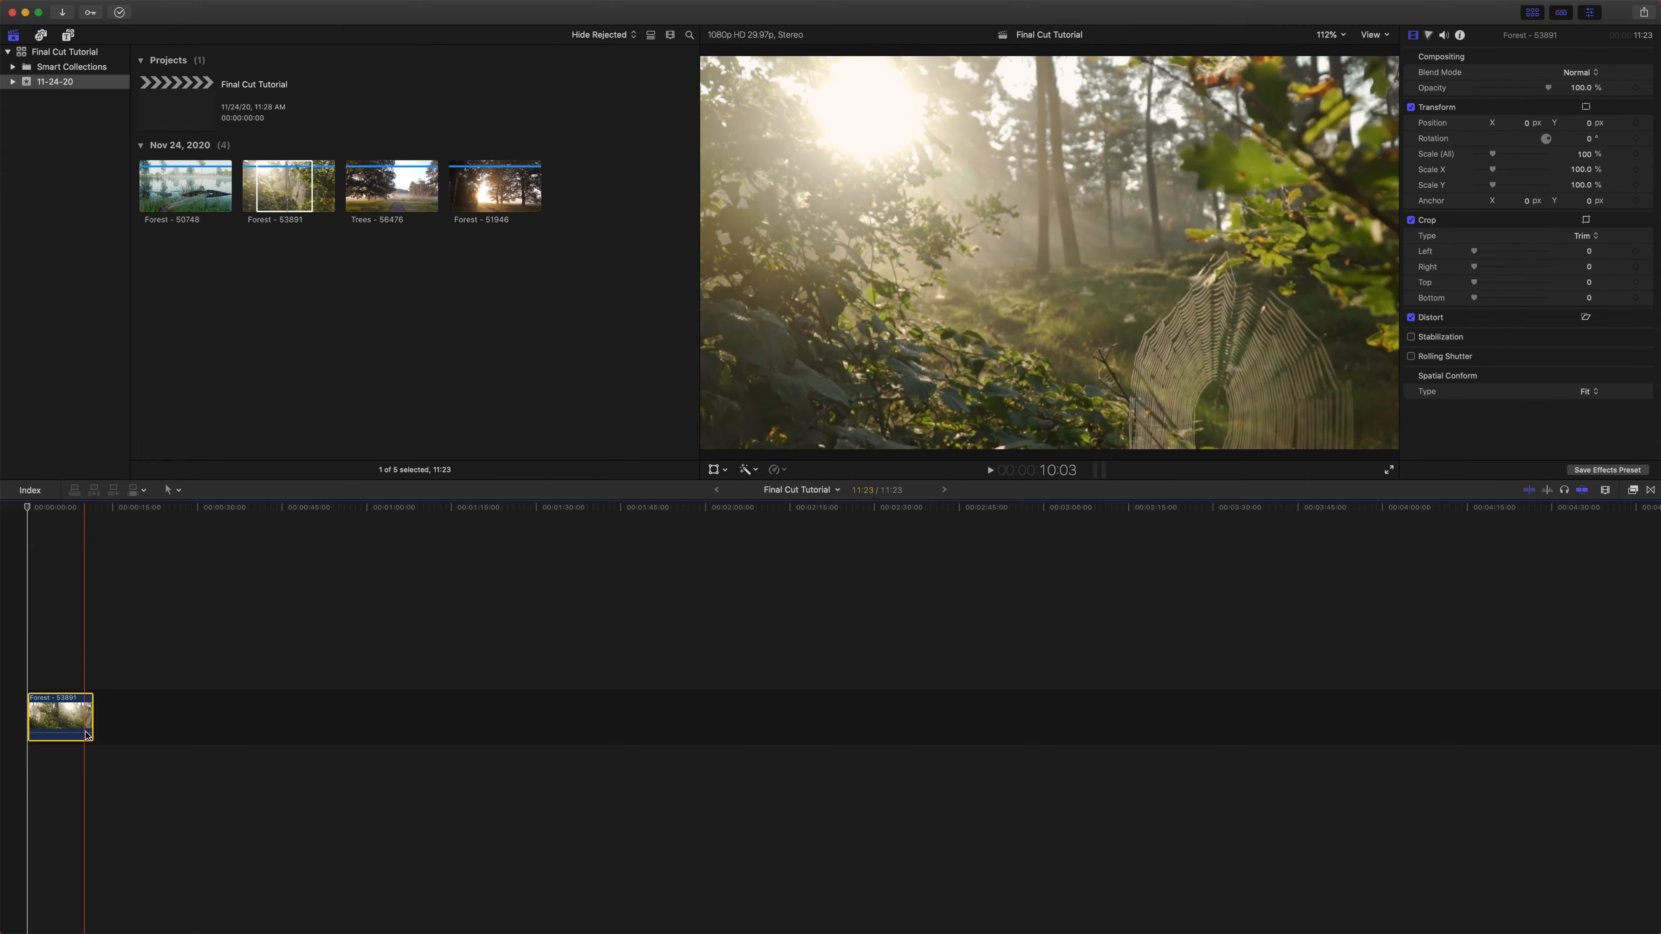
- Mark a 9:17 range on the Forest - 50748 clip and connect it above the timeline's first clip at the start
{"action": "left_click", "coordinate": [155, 193]}
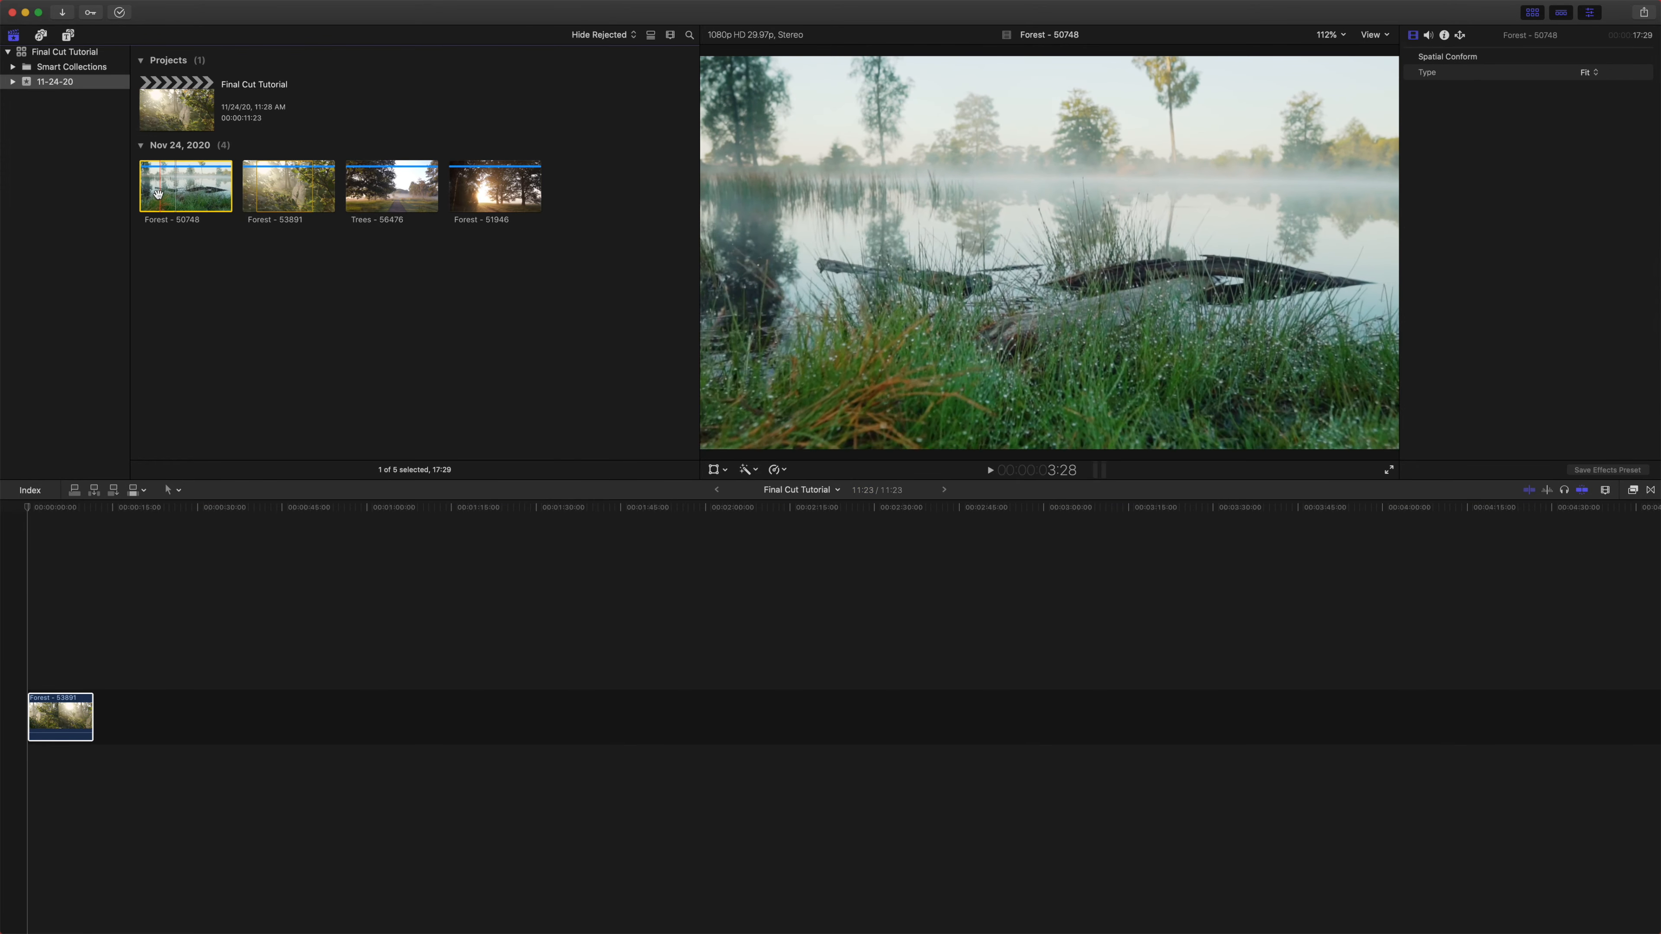
{"action": "key", "text": "i"}
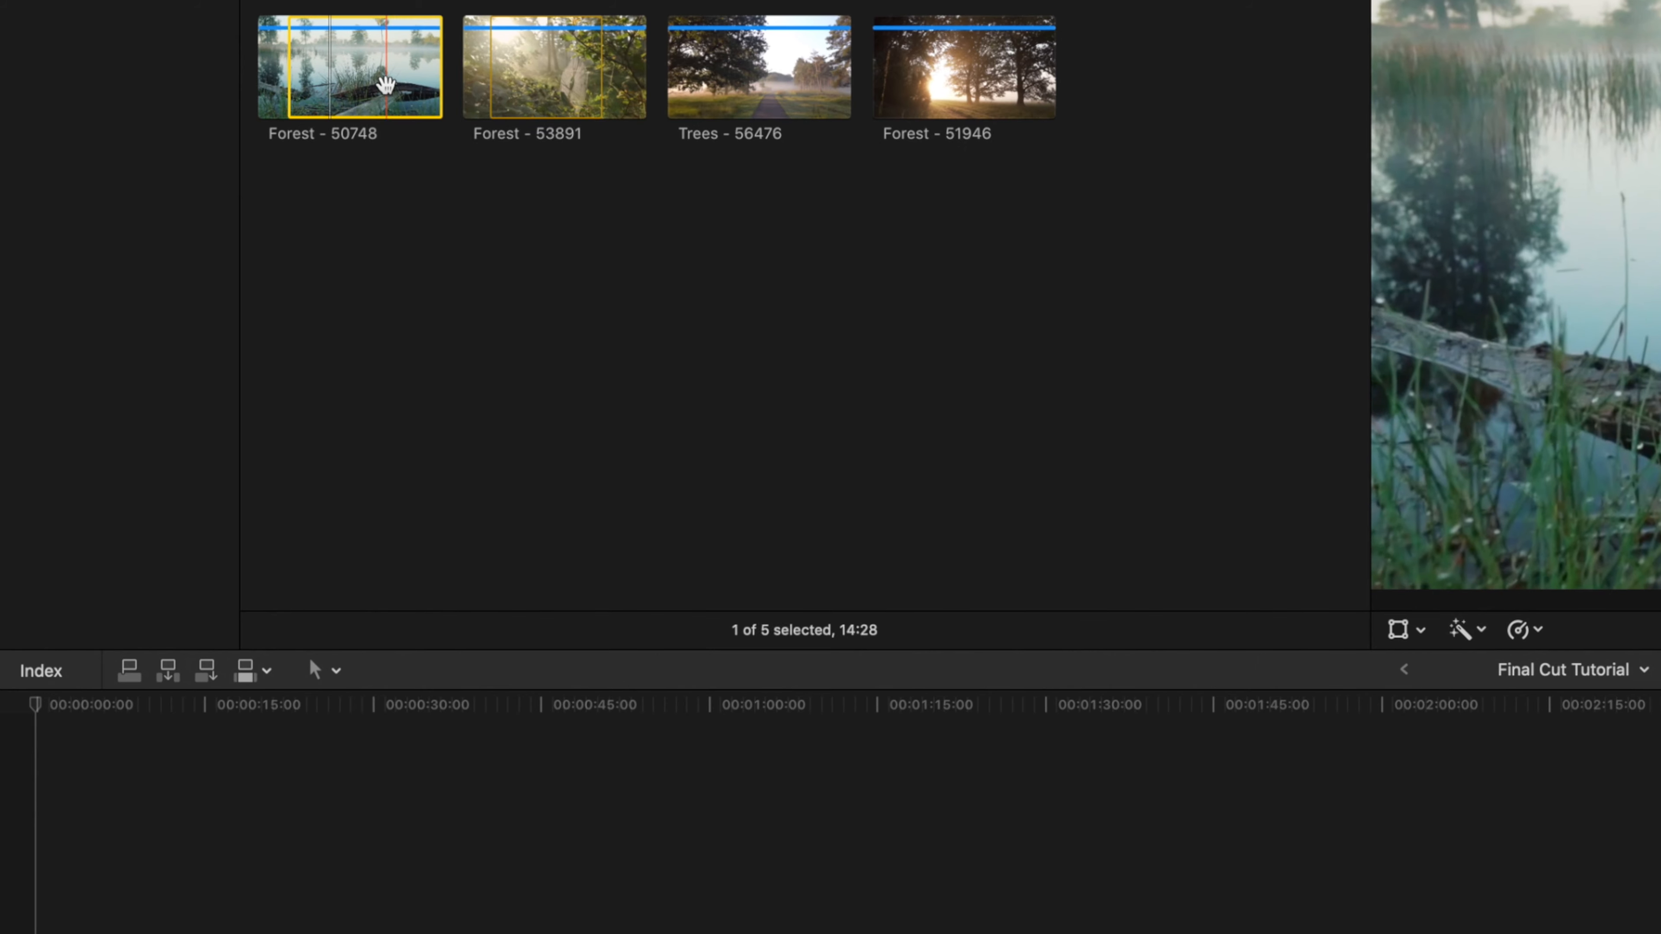
{"action": "key", "text": "o"}
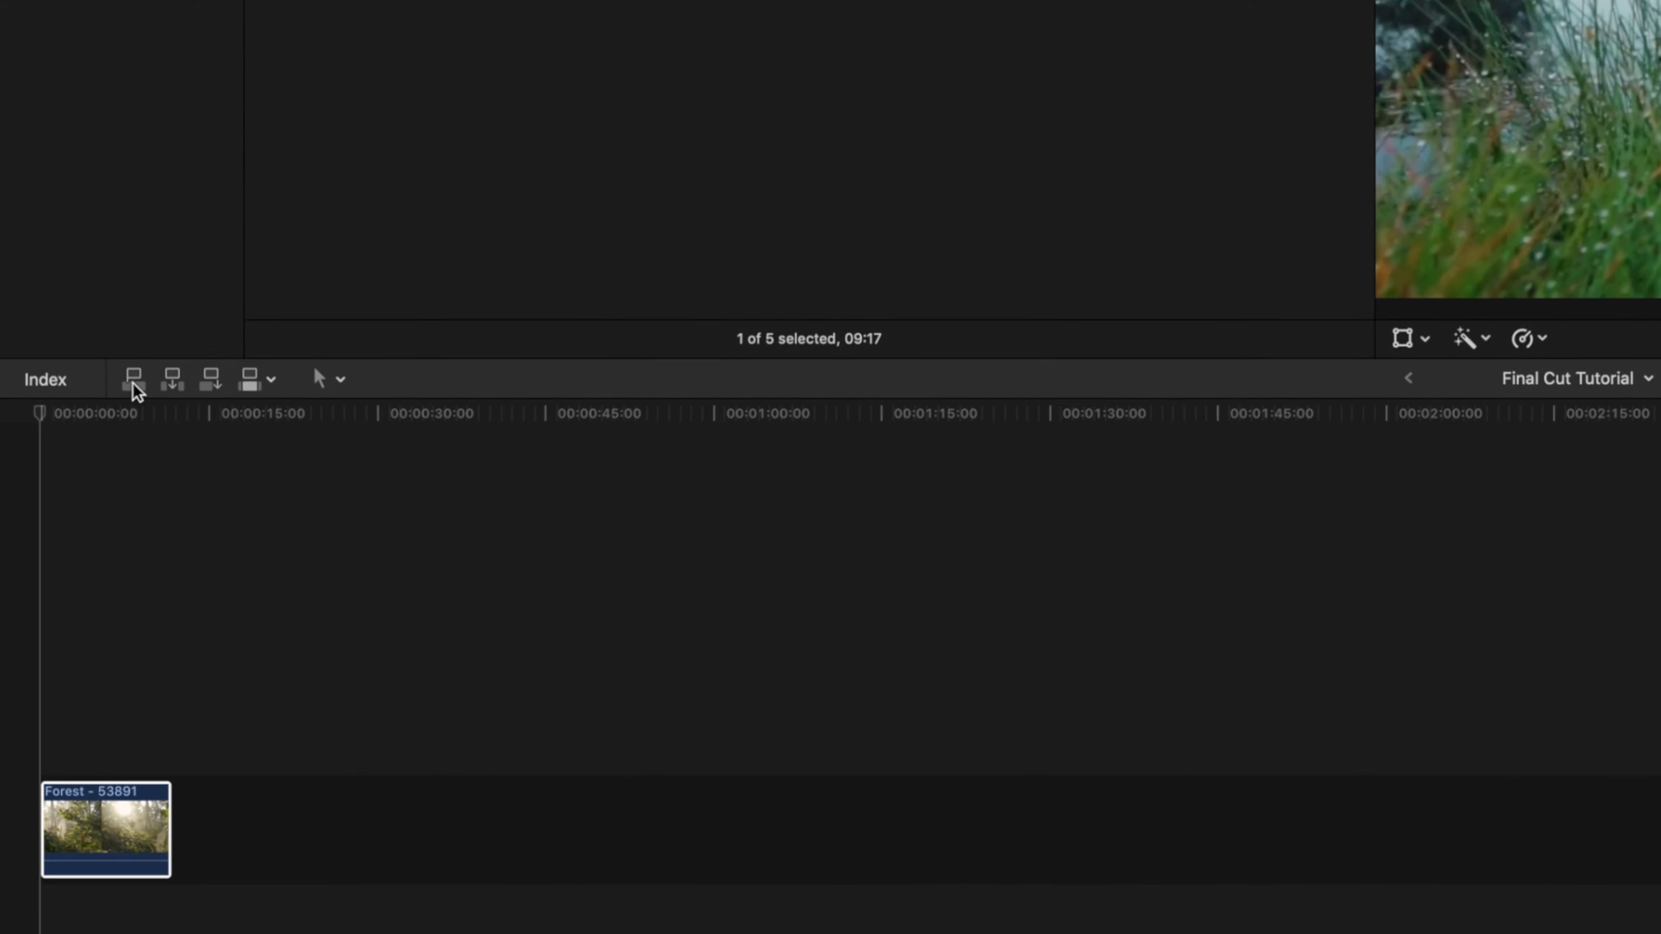
{"action": "left_click", "coordinate": [134, 382]}
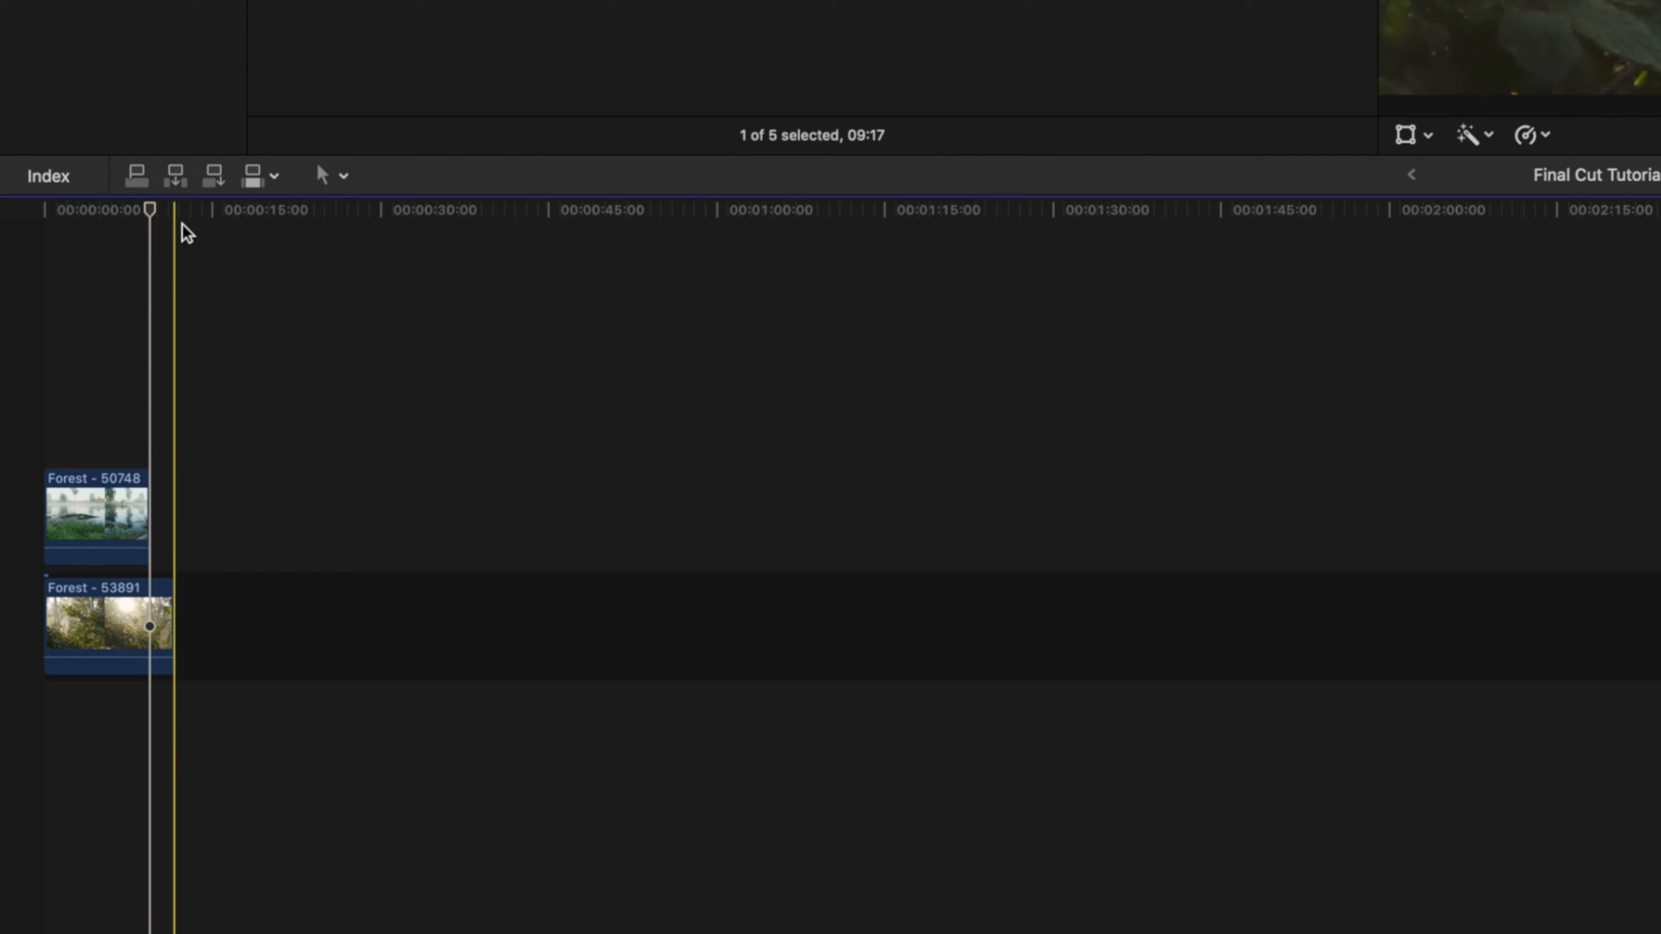
- Undo connecting the Forest - 50748 clip and clear the browser selection
{"action": "left_click", "coordinate": [107, 640]}
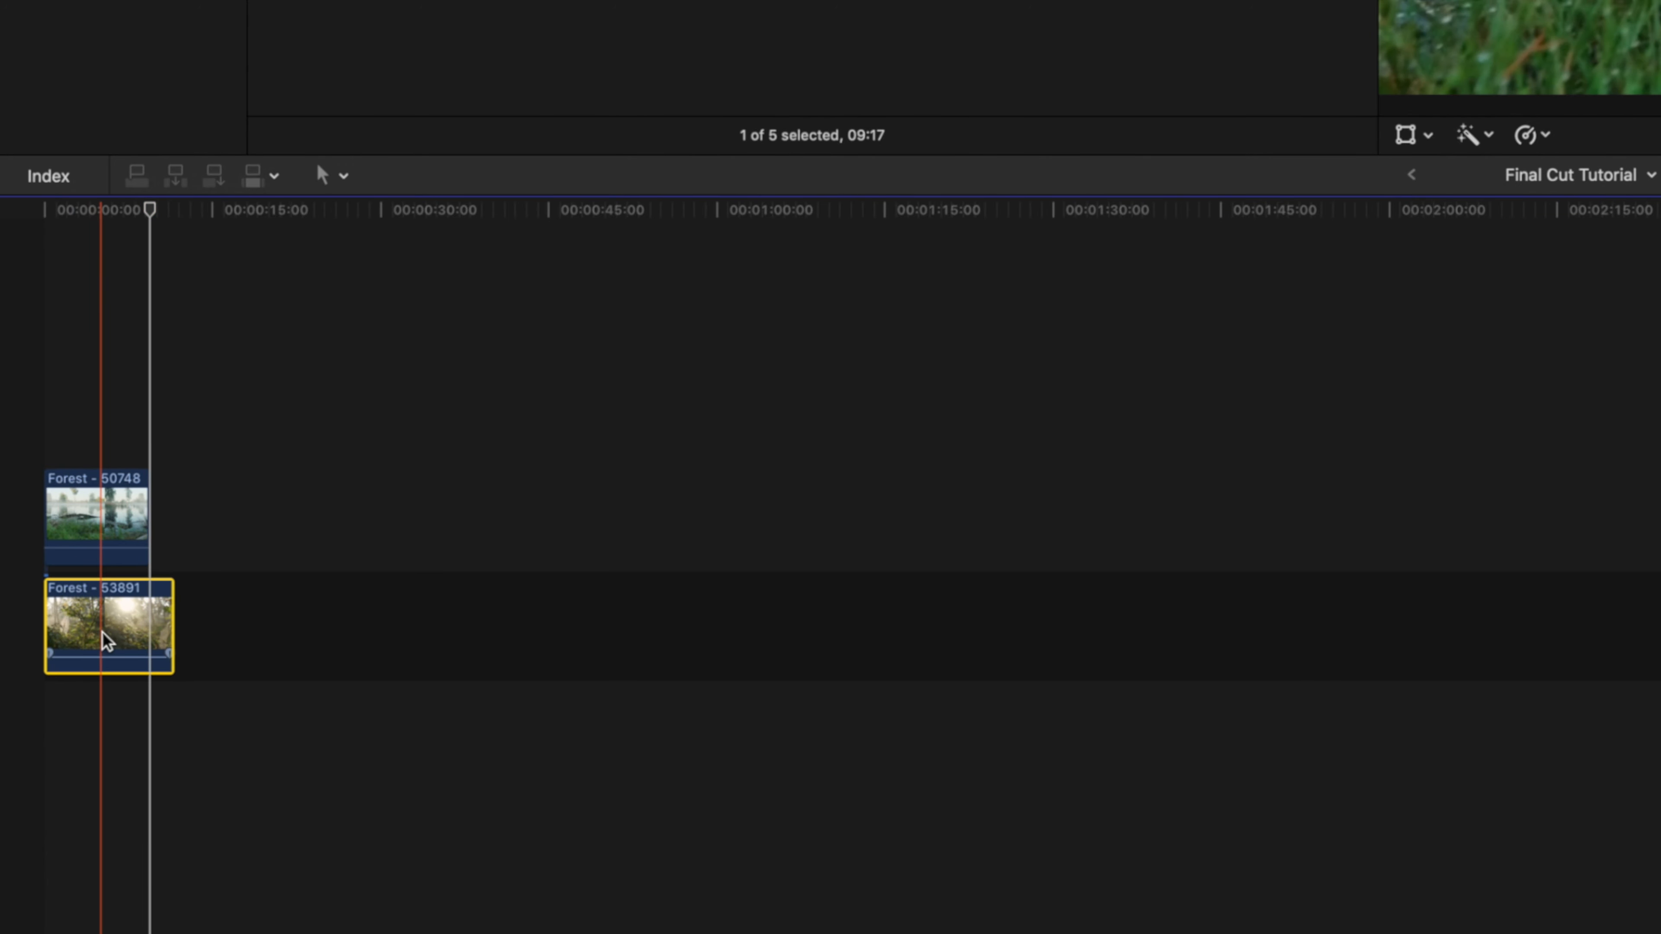
{"action": "key", "text": "super+z"}
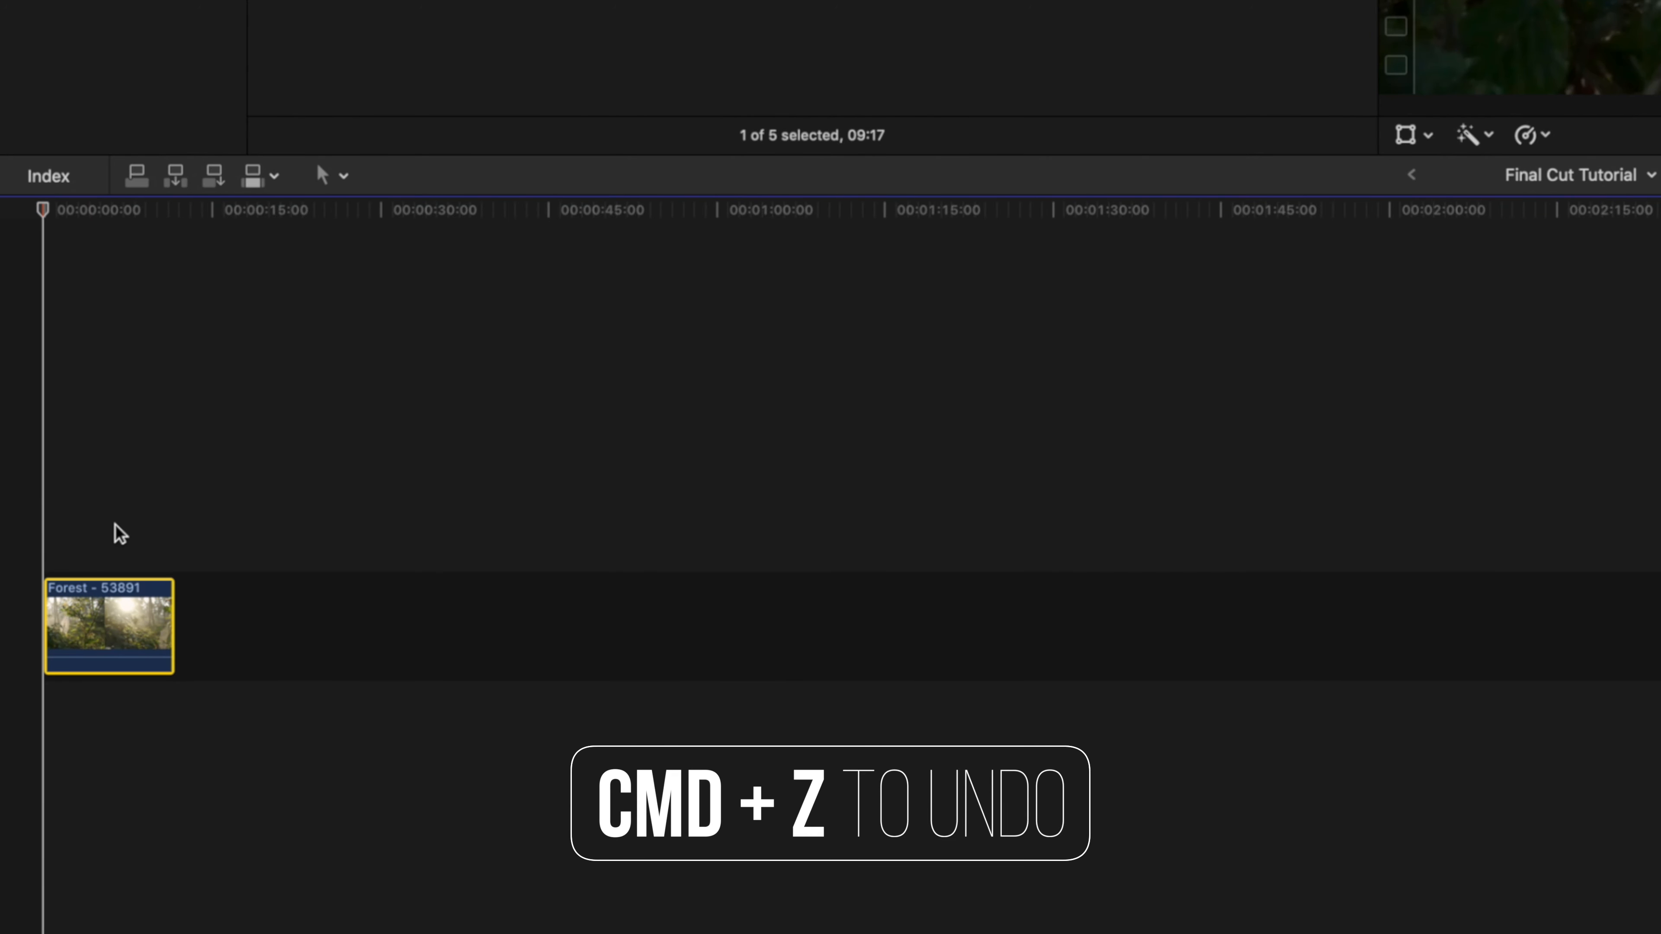
{"action": "left_click", "coordinate": [220, 315]}
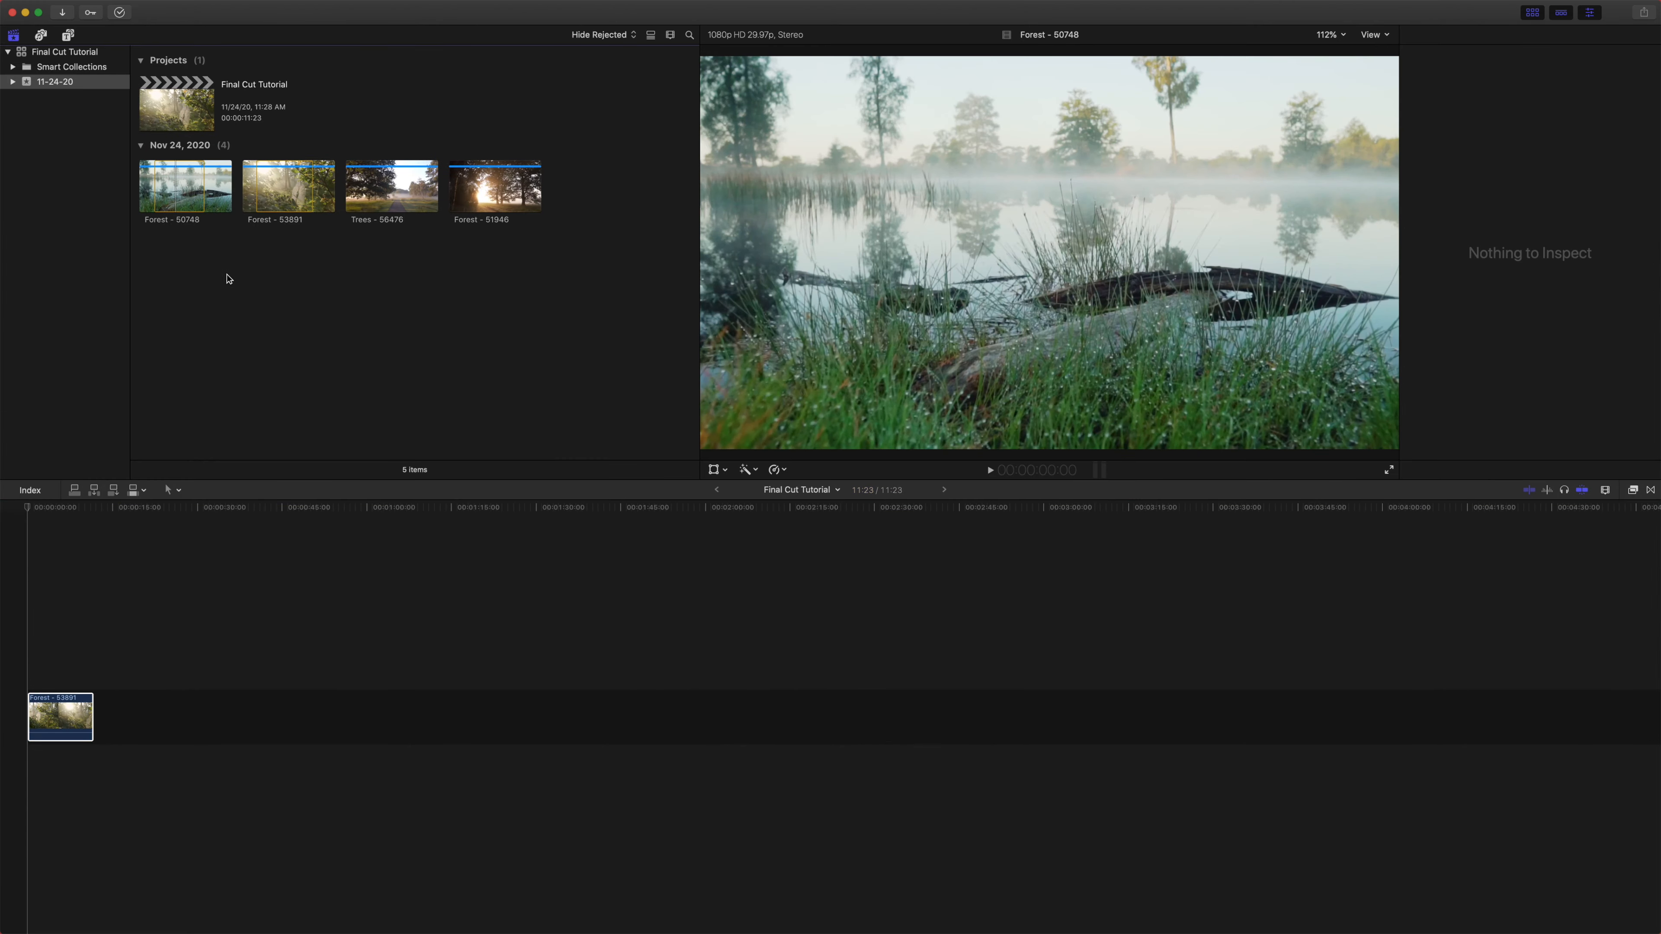
- Mark a 5:15 range on the Trees - 56476 clip and insert it at the playhead partway through the Forest - 53891 timeline clip
{"action": "left_click", "coordinate": [356, 193]}
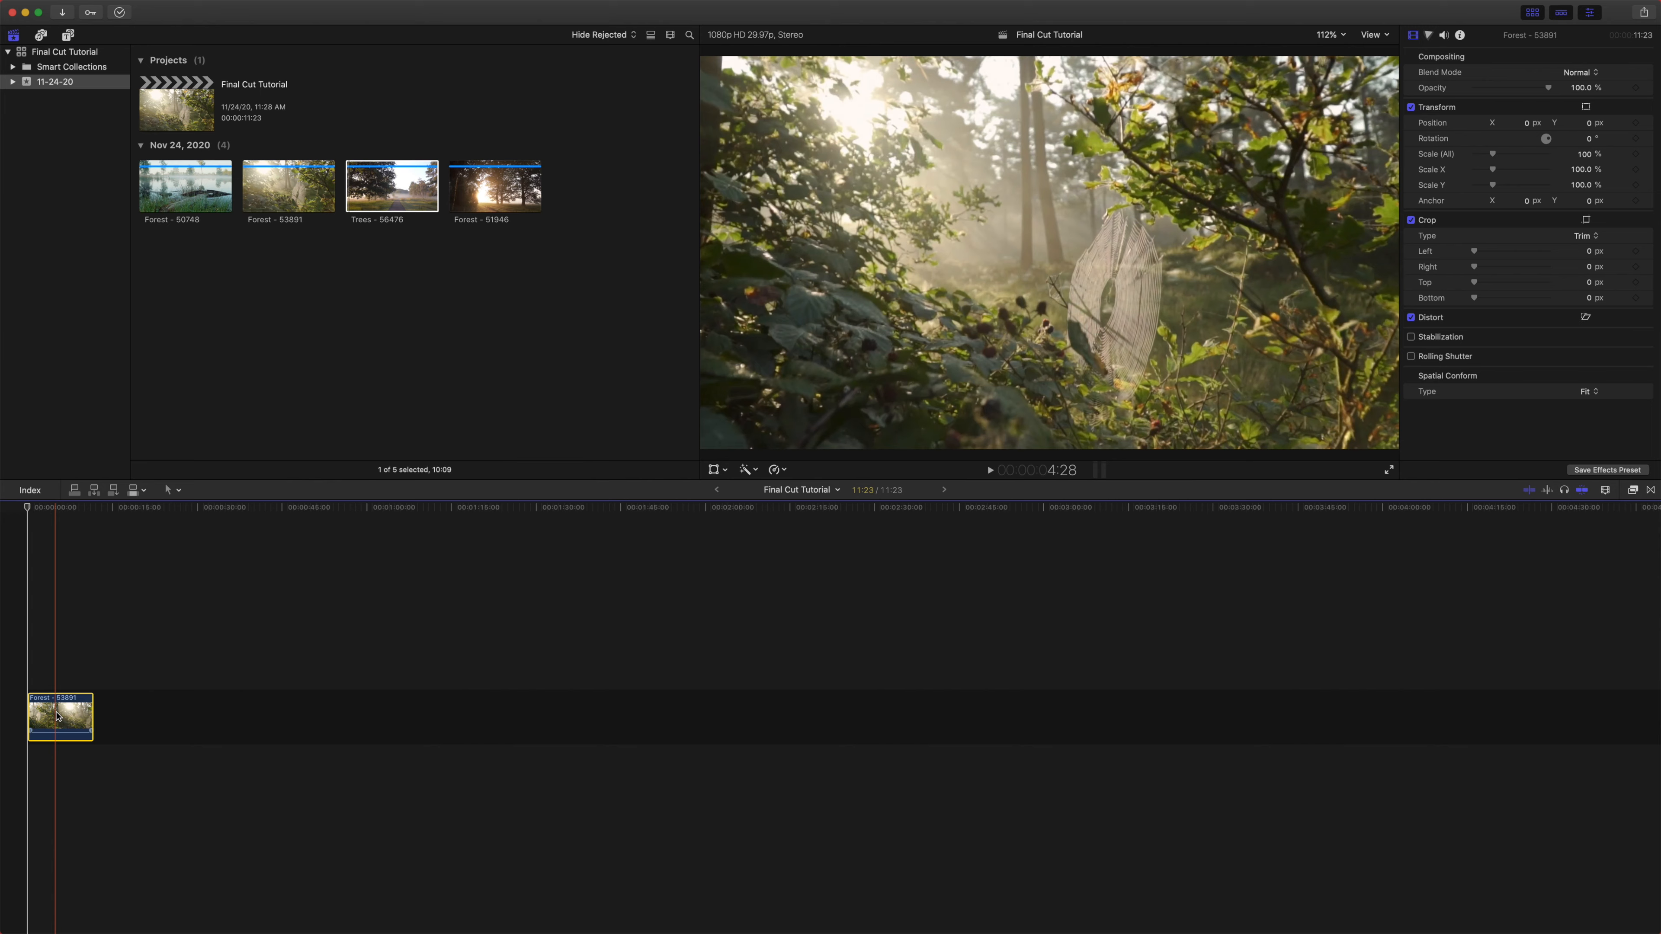
{"action": "left_click", "coordinate": [359, 183]}
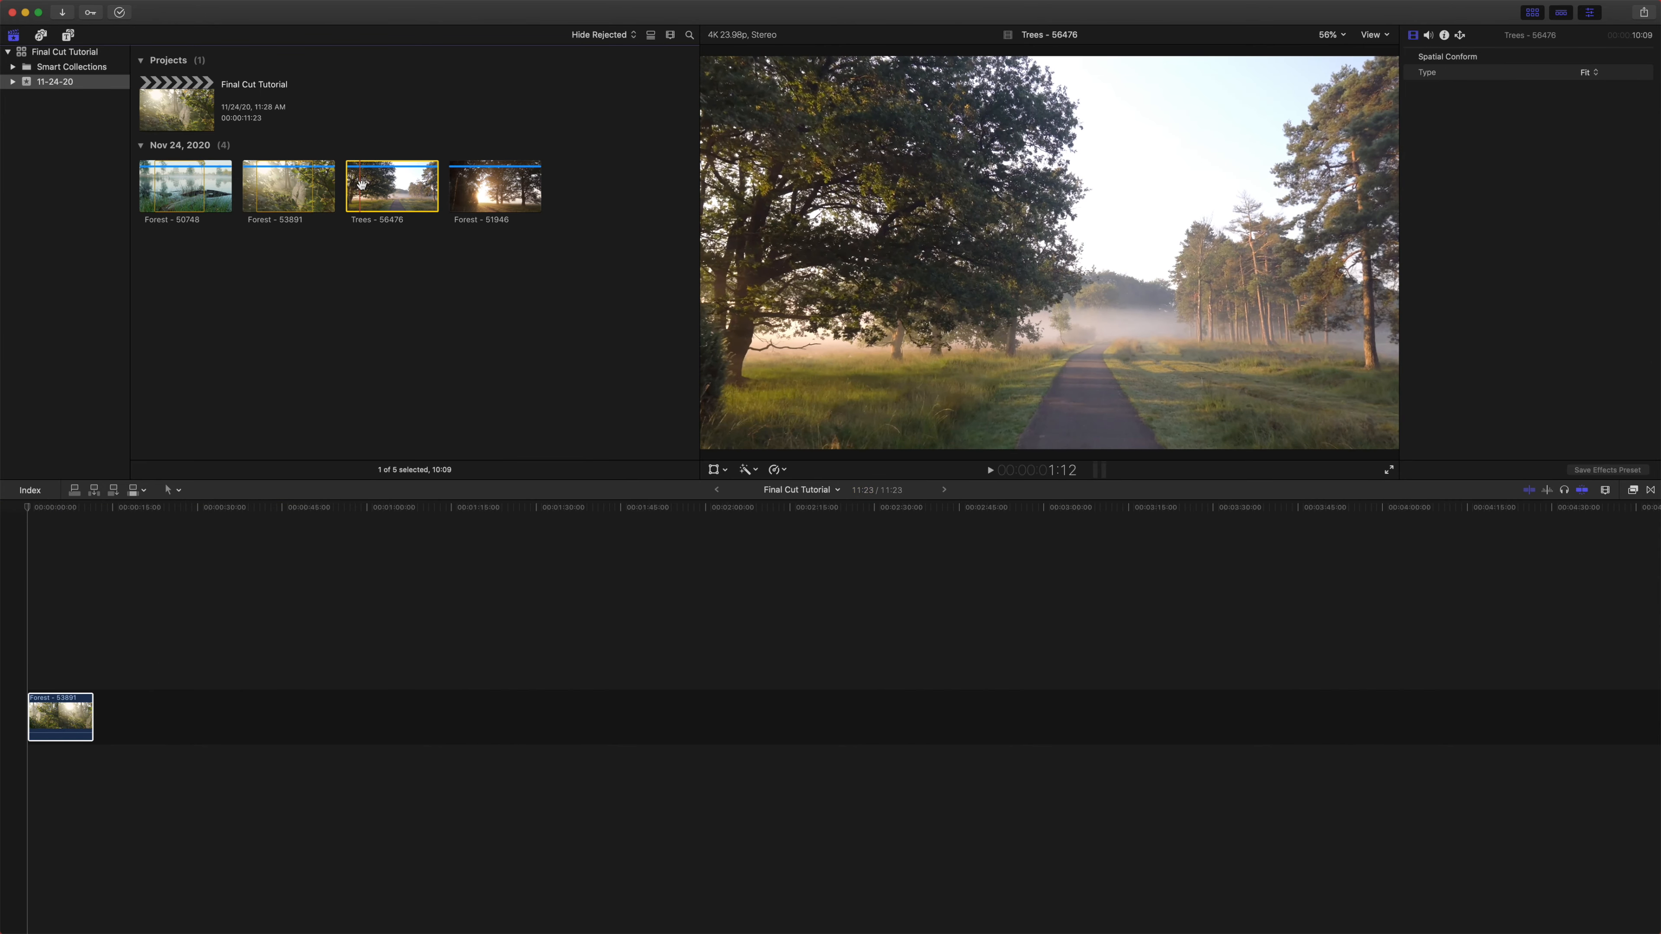
{"action": "key", "text": "o"}
{"action": "left_click_drag", "start_coordinate": [43, 508], "coordinate": [56, 509]}
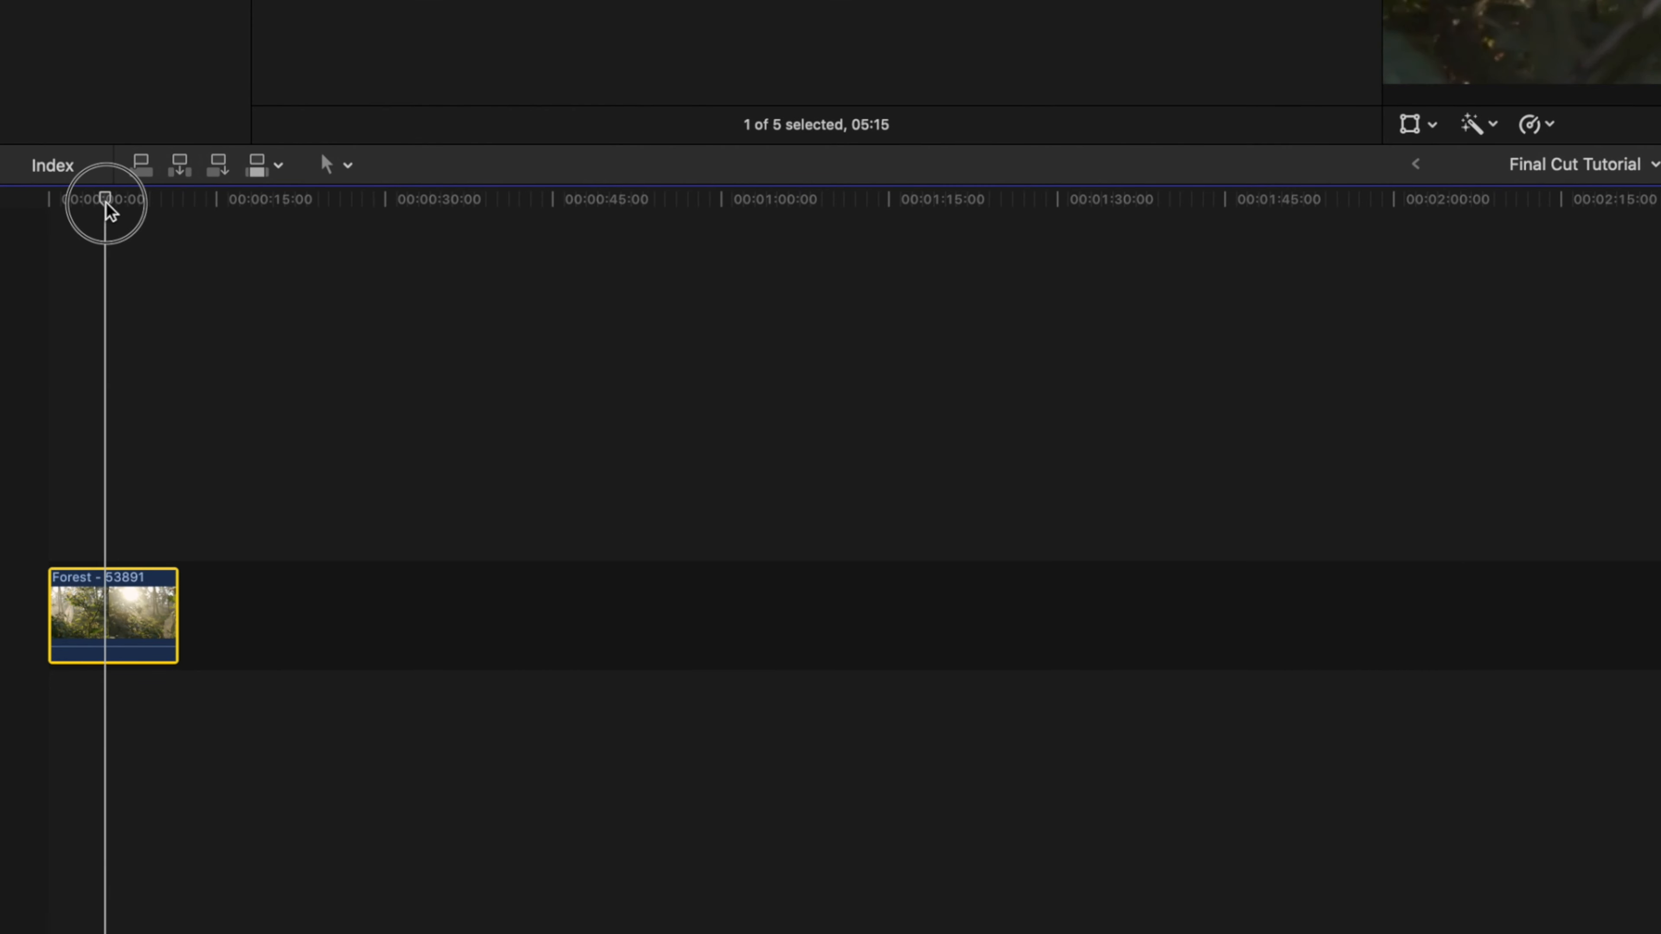
{"action": "left_click", "coordinate": [187, 164]}
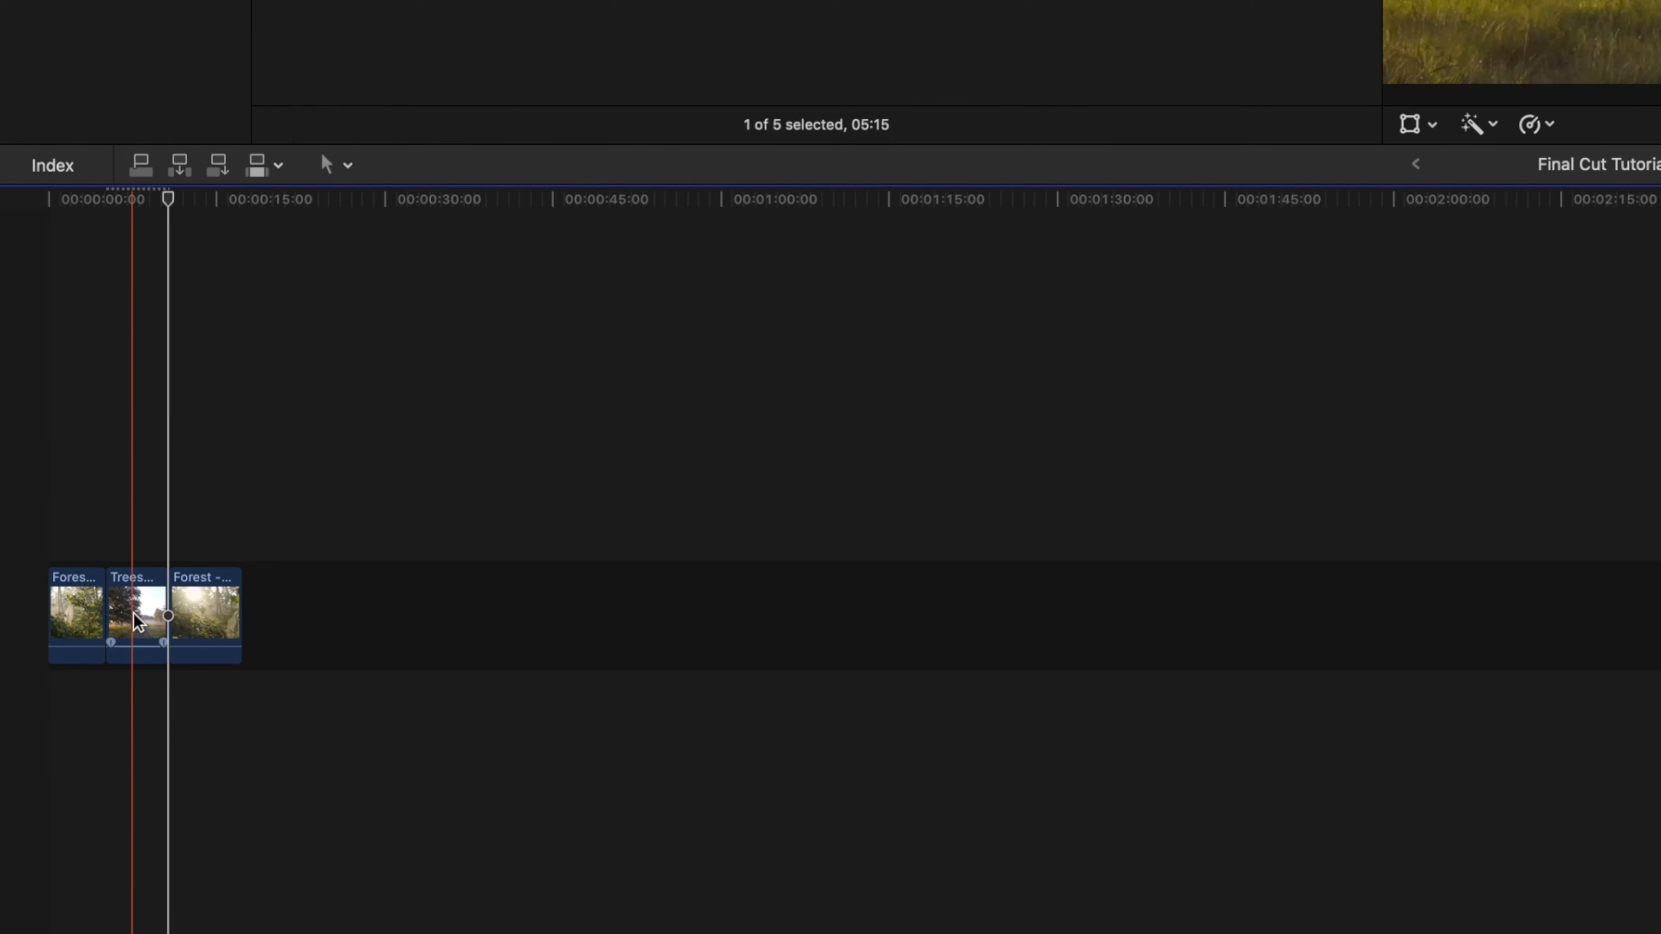
- Undo the Trees - 56476 insert and append a 10:08 range of the Forest - 51946 clip to the end of the timeline
{"action": "key", "text": "super+z"}
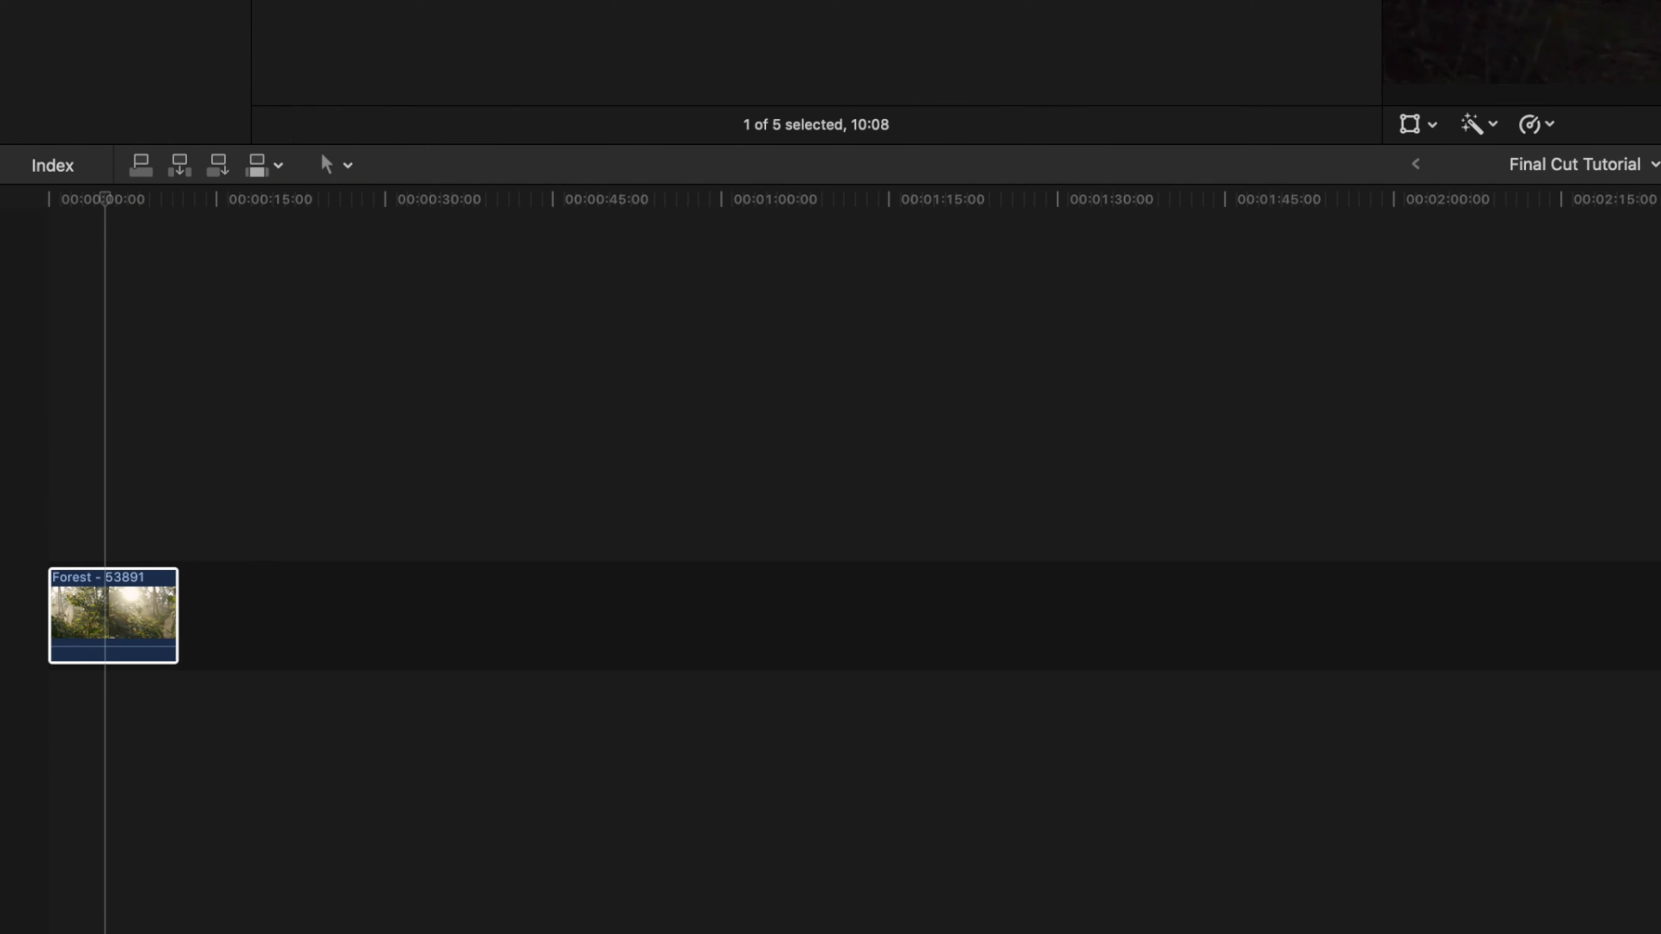
{"action": "left_click", "coordinate": [214, 169]}
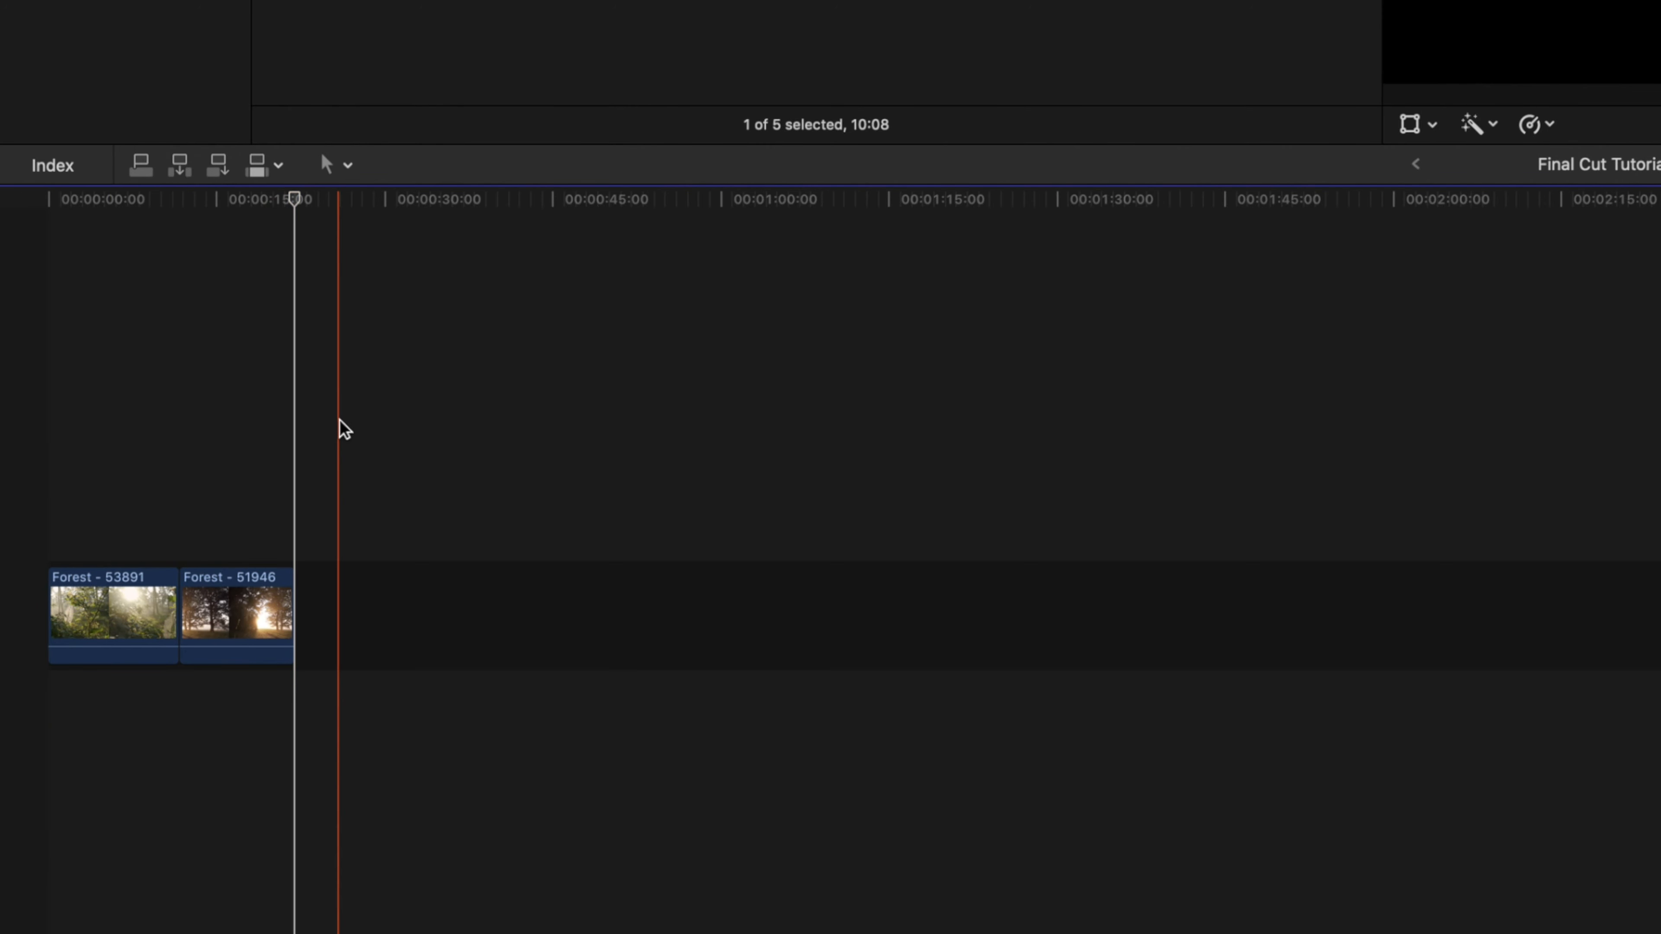
- Undo the append and overwrite the timeline from a point inside the Forest - 53891 clip with the marked Forest - 51946 range
{"action": "key", "text": "super+z"}
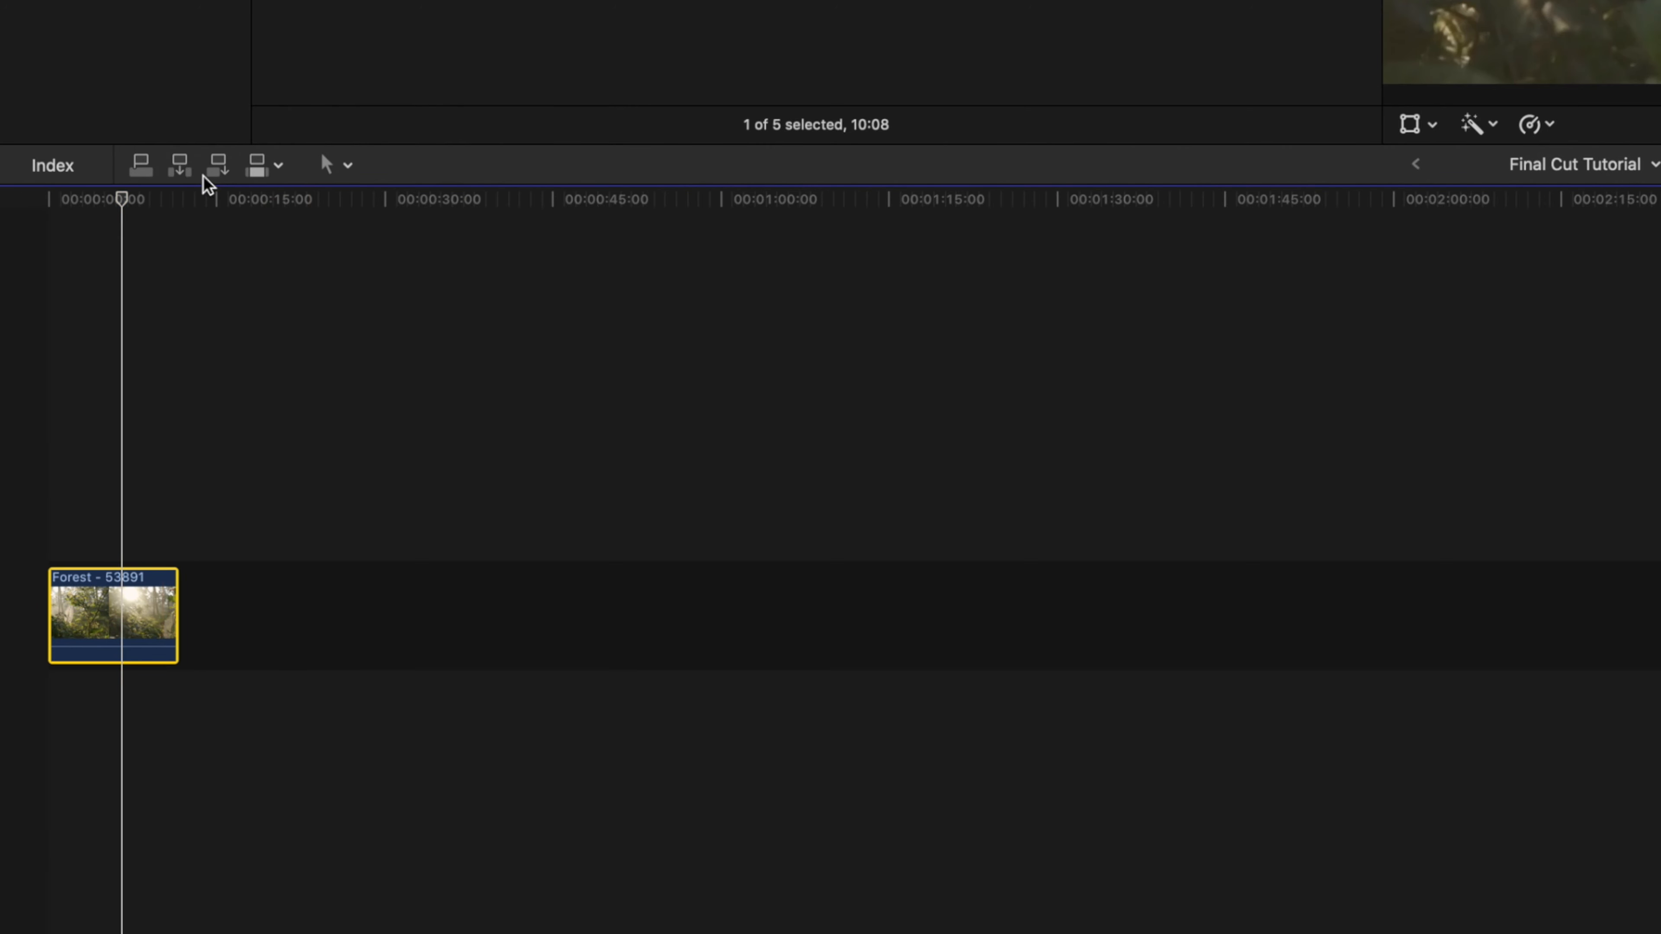
{"action": "left_click", "coordinate": [258, 171]}
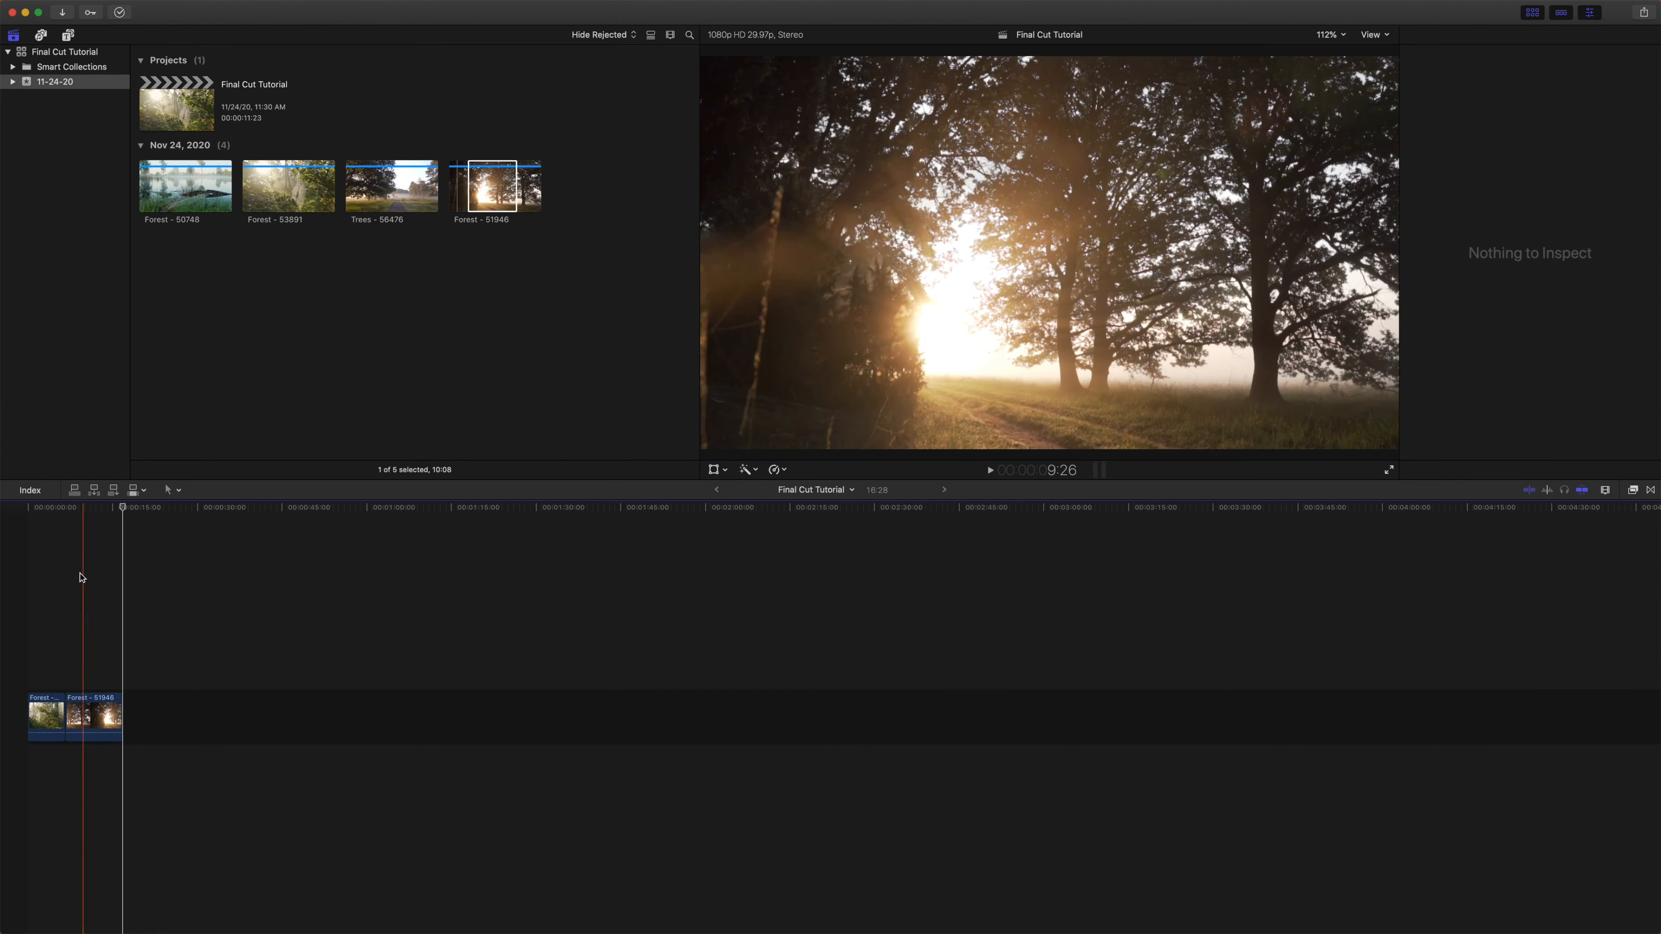
- Select the Forest - 53891 clip on the timeline and place the playhead just before its cut to Forest - 51946
{"action": "left_click", "coordinate": [121, 200]}
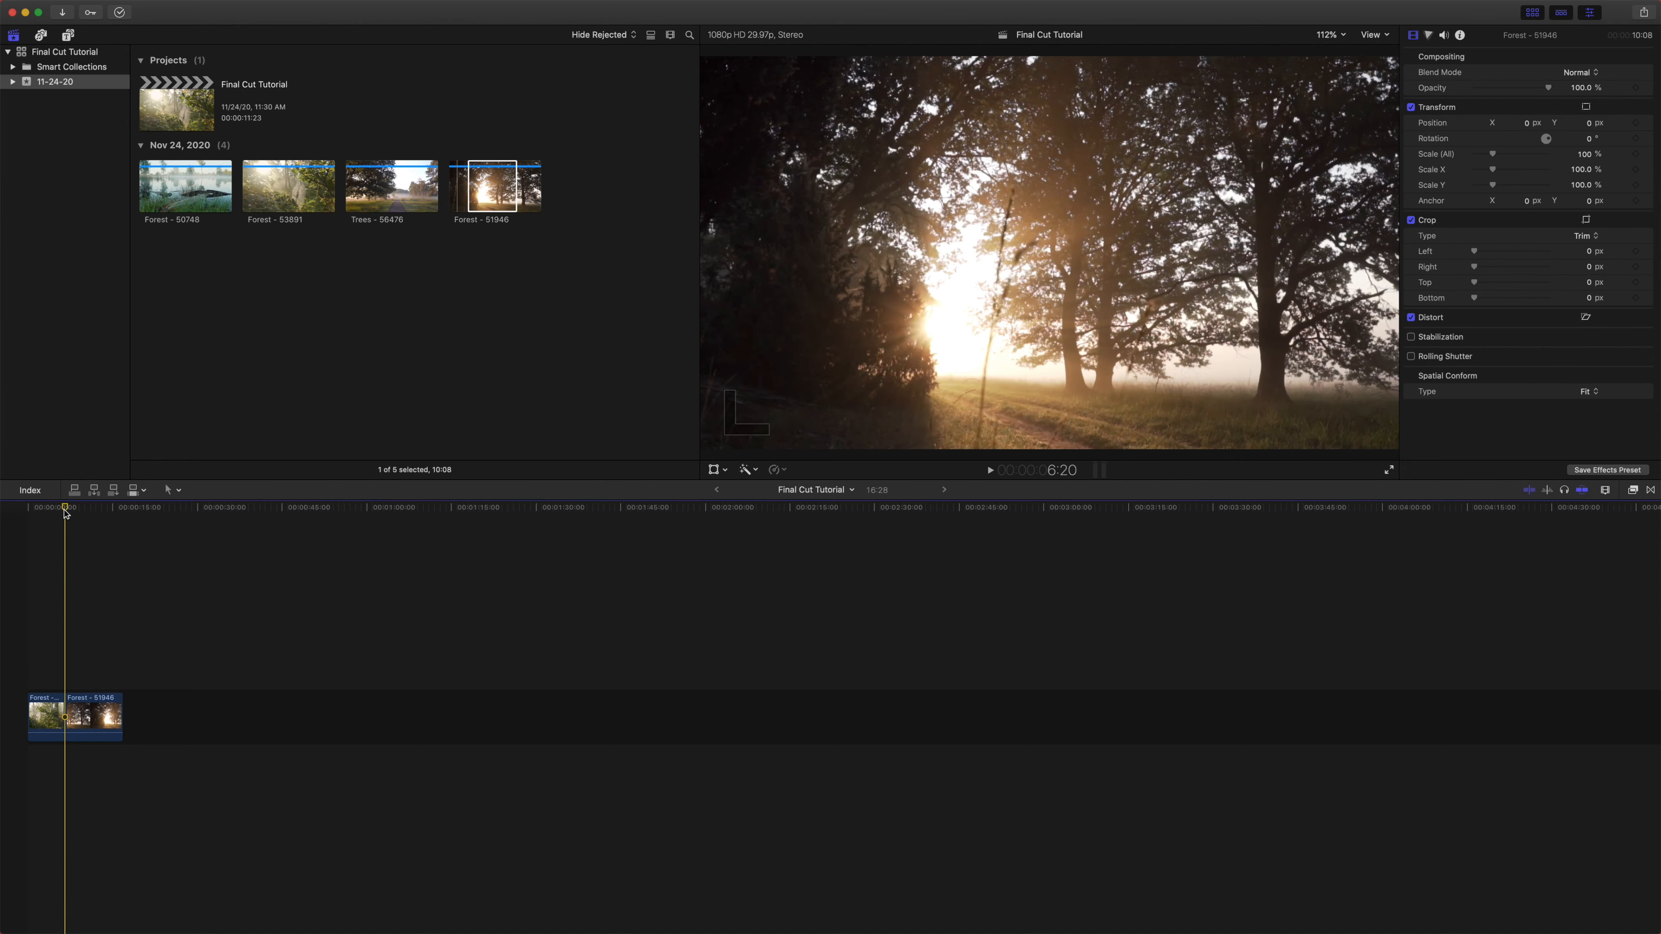
{"action": "left_click", "coordinate": [77, 634]}
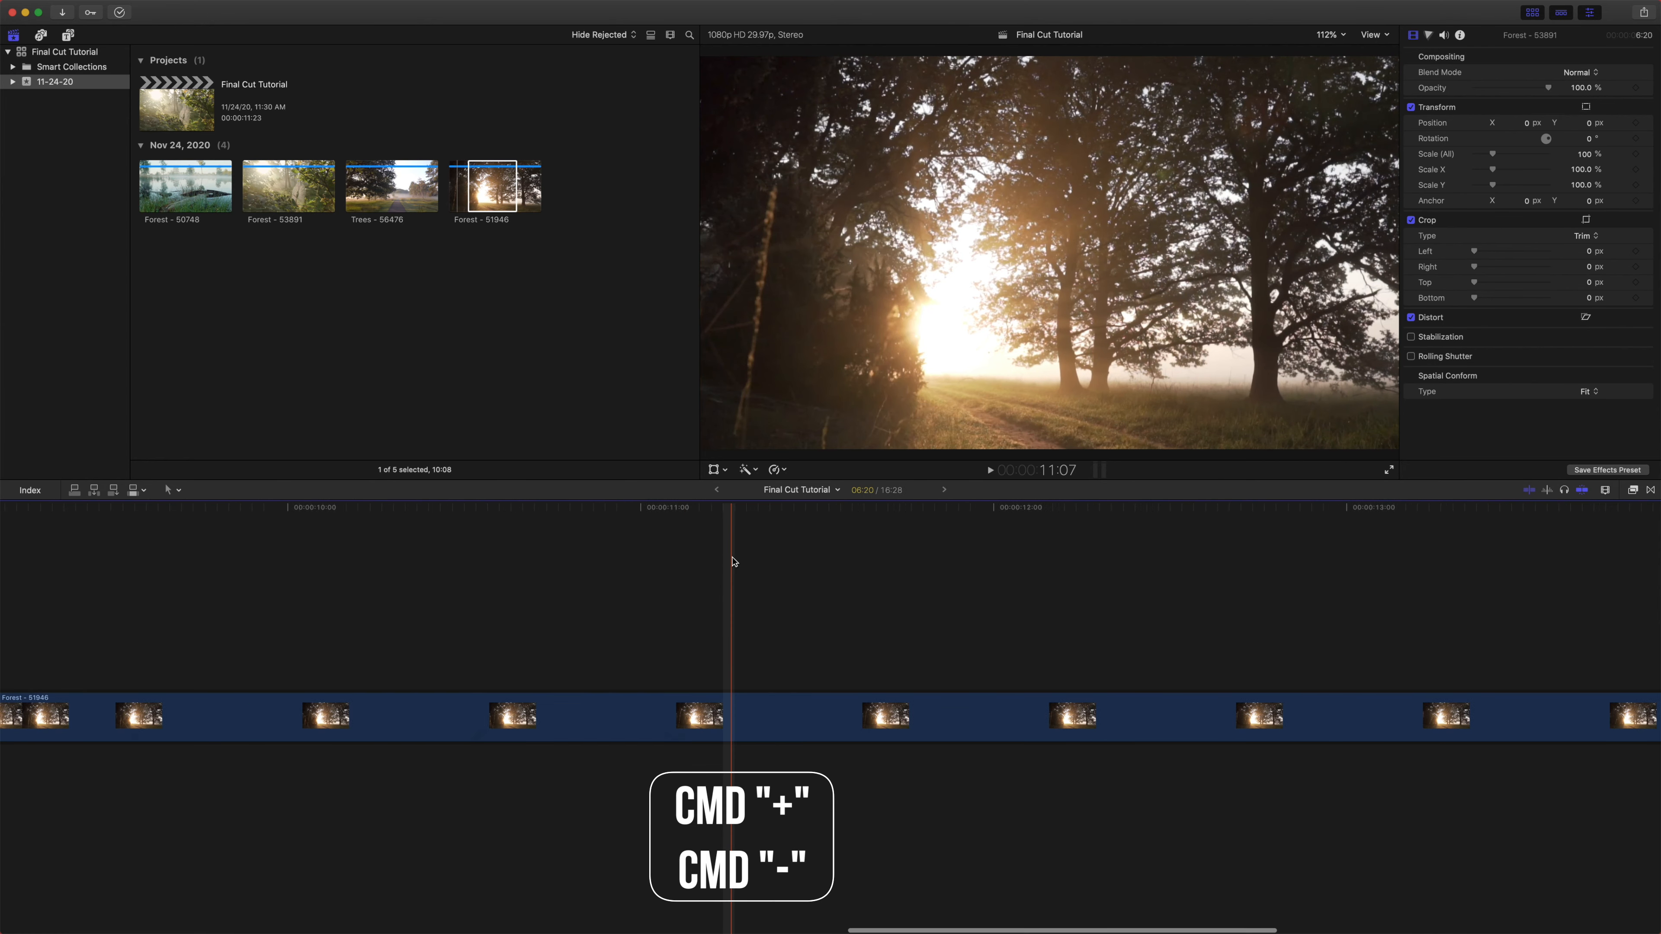
{"action": "key", "text": "super+minus"}
{"action": "key", "text": "super+minus"}
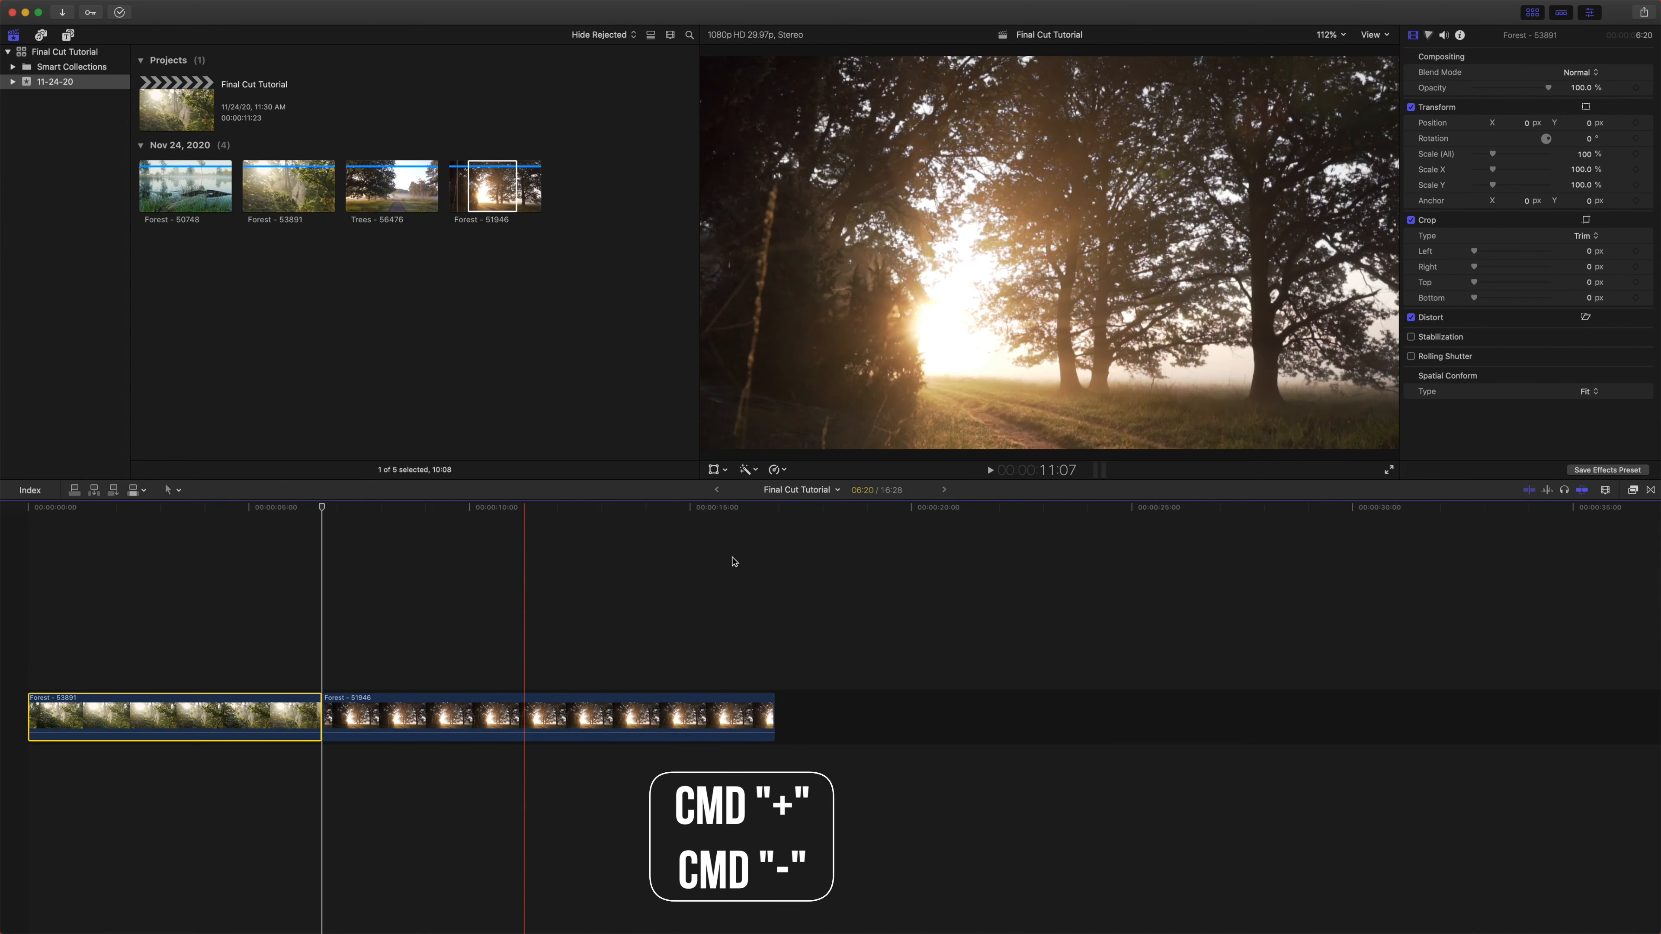
{"action": "left_click", "coordinate": [313, 508]}
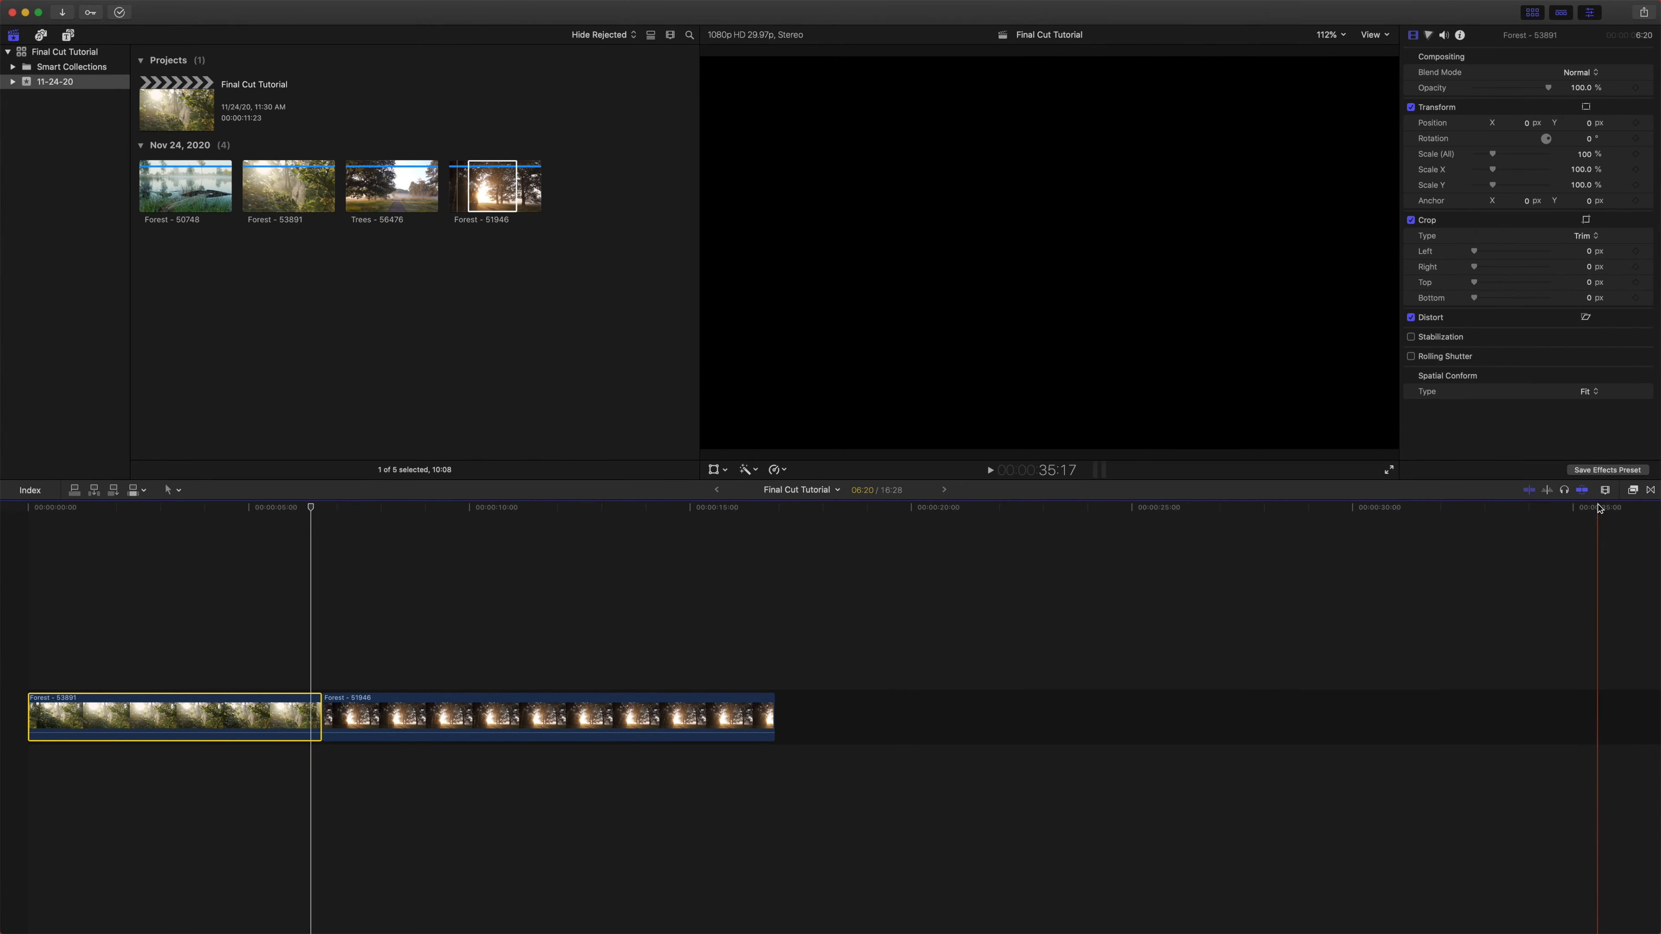
- Make the timeline clips taller, keep the current mostly-filmstrip clip appearance, and zoom the timeline in slightly
{"action": "left_click", "coordinate": [1604, 490]}
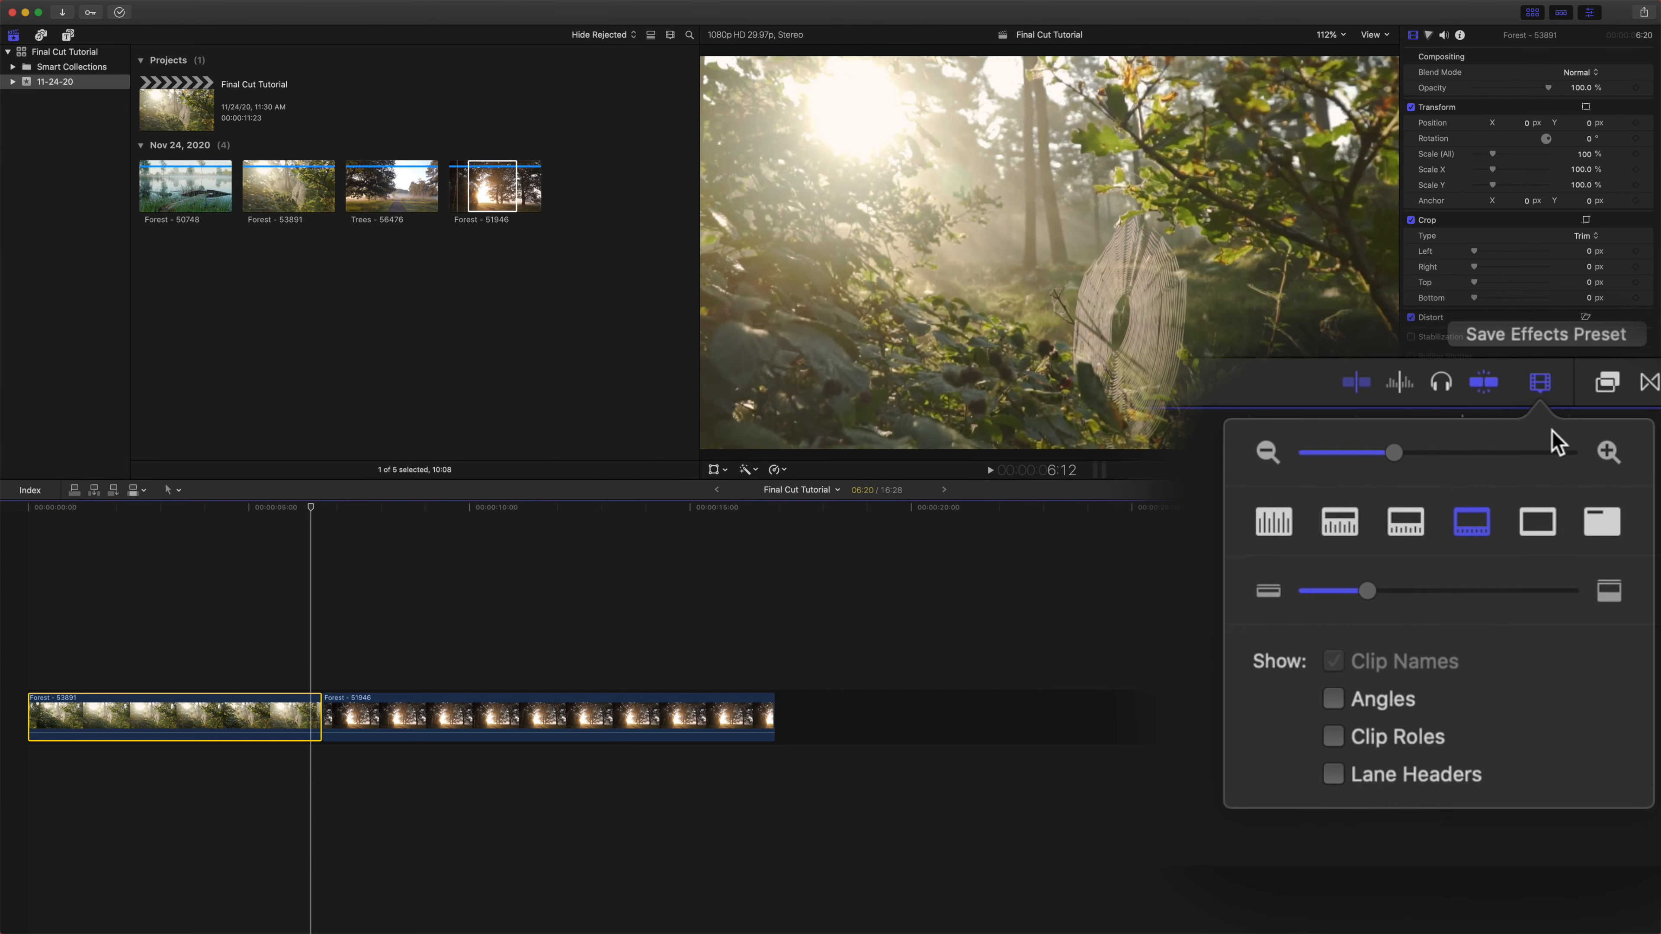
{"action": "left_click_drag", "start_coordinate": [1368, 592], "coordinate": [1420, 592]}
{"action": "left_click", "coordinate": [1407, 522]}
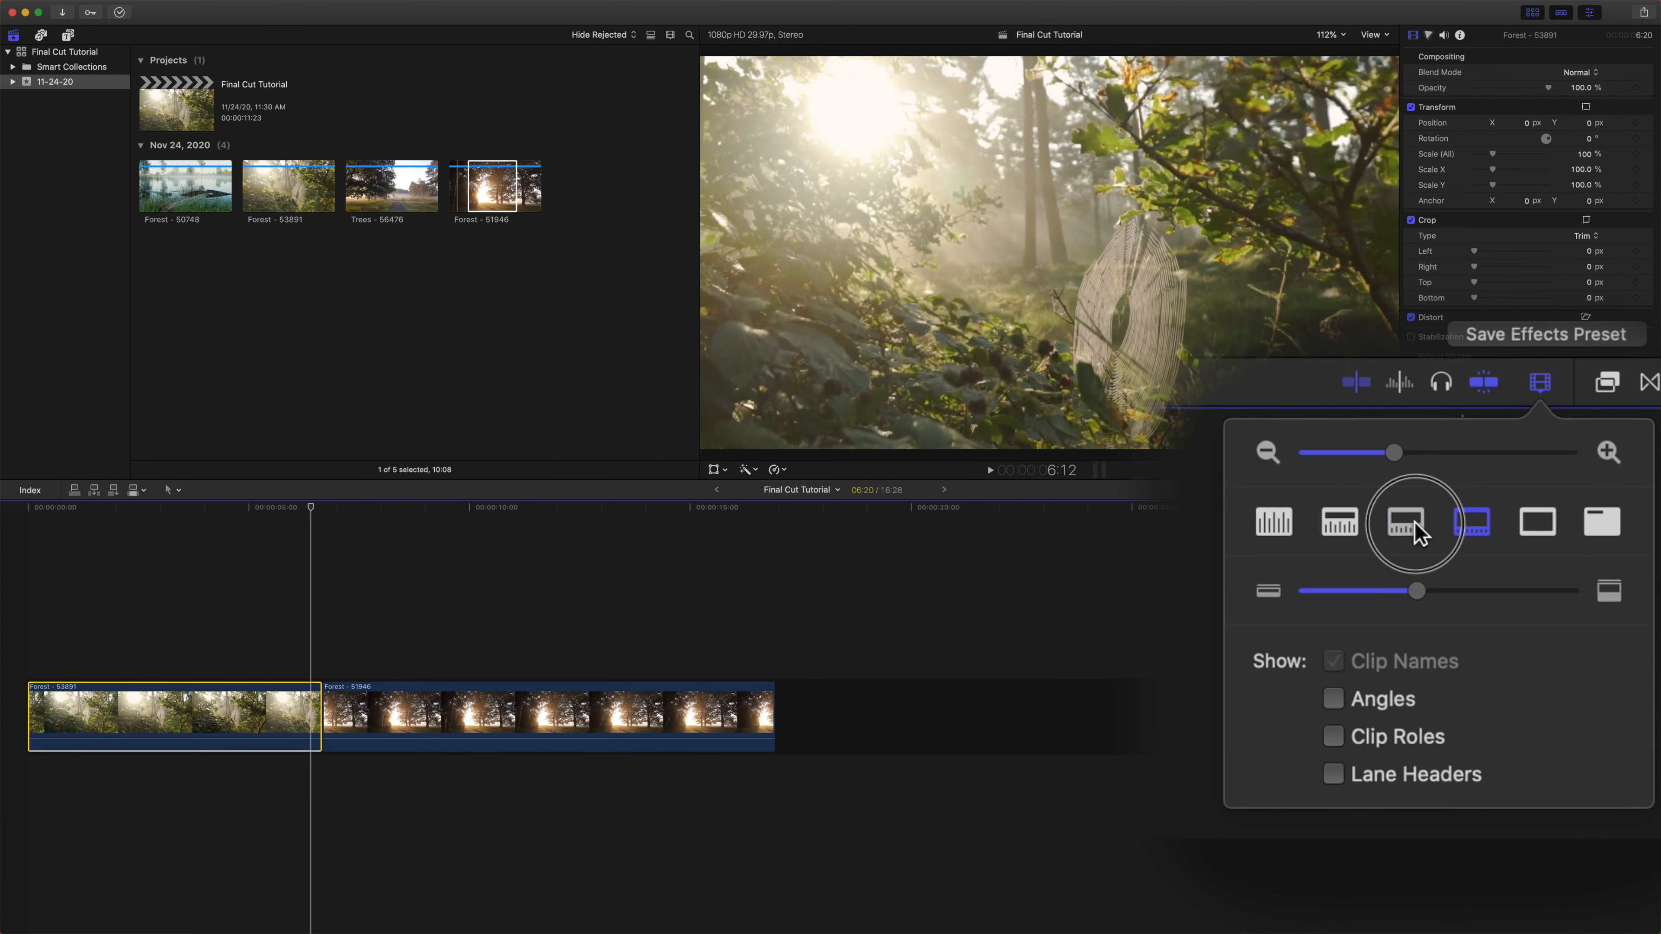
{"action": "left_click", "coordinate": [1465, 531]}
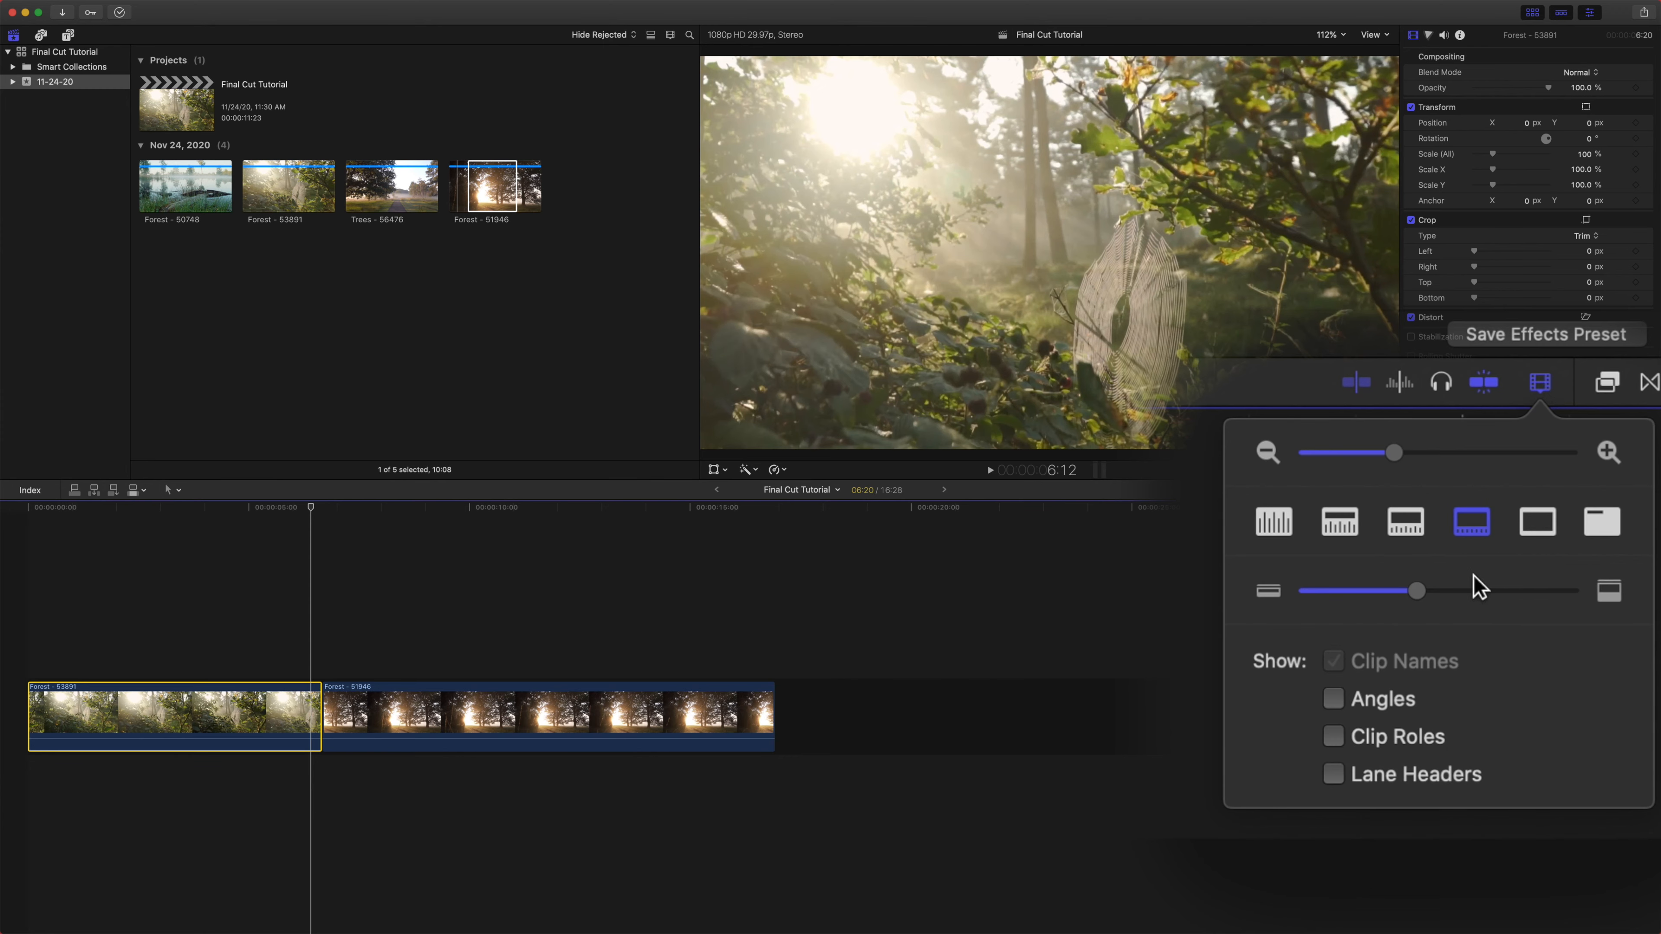
{"action": "mouse_move", "coordinate": [1394, 453]}
{"action": "left_mouse_down"}
{"action": "mouse_move", "coordinate": [1490, 452]}
{"action": "mouse_move", "coordinate": [1399, 453]}
{"action": "left_mouse_up"}
- Scrub along the timeline and leave the playhead at about 3:17 inside the Forest - 53891 clip
{"action": "left_click", "coordinate": [100, 549]}
{"action": "left_click", "coordinate": [196, 557]}
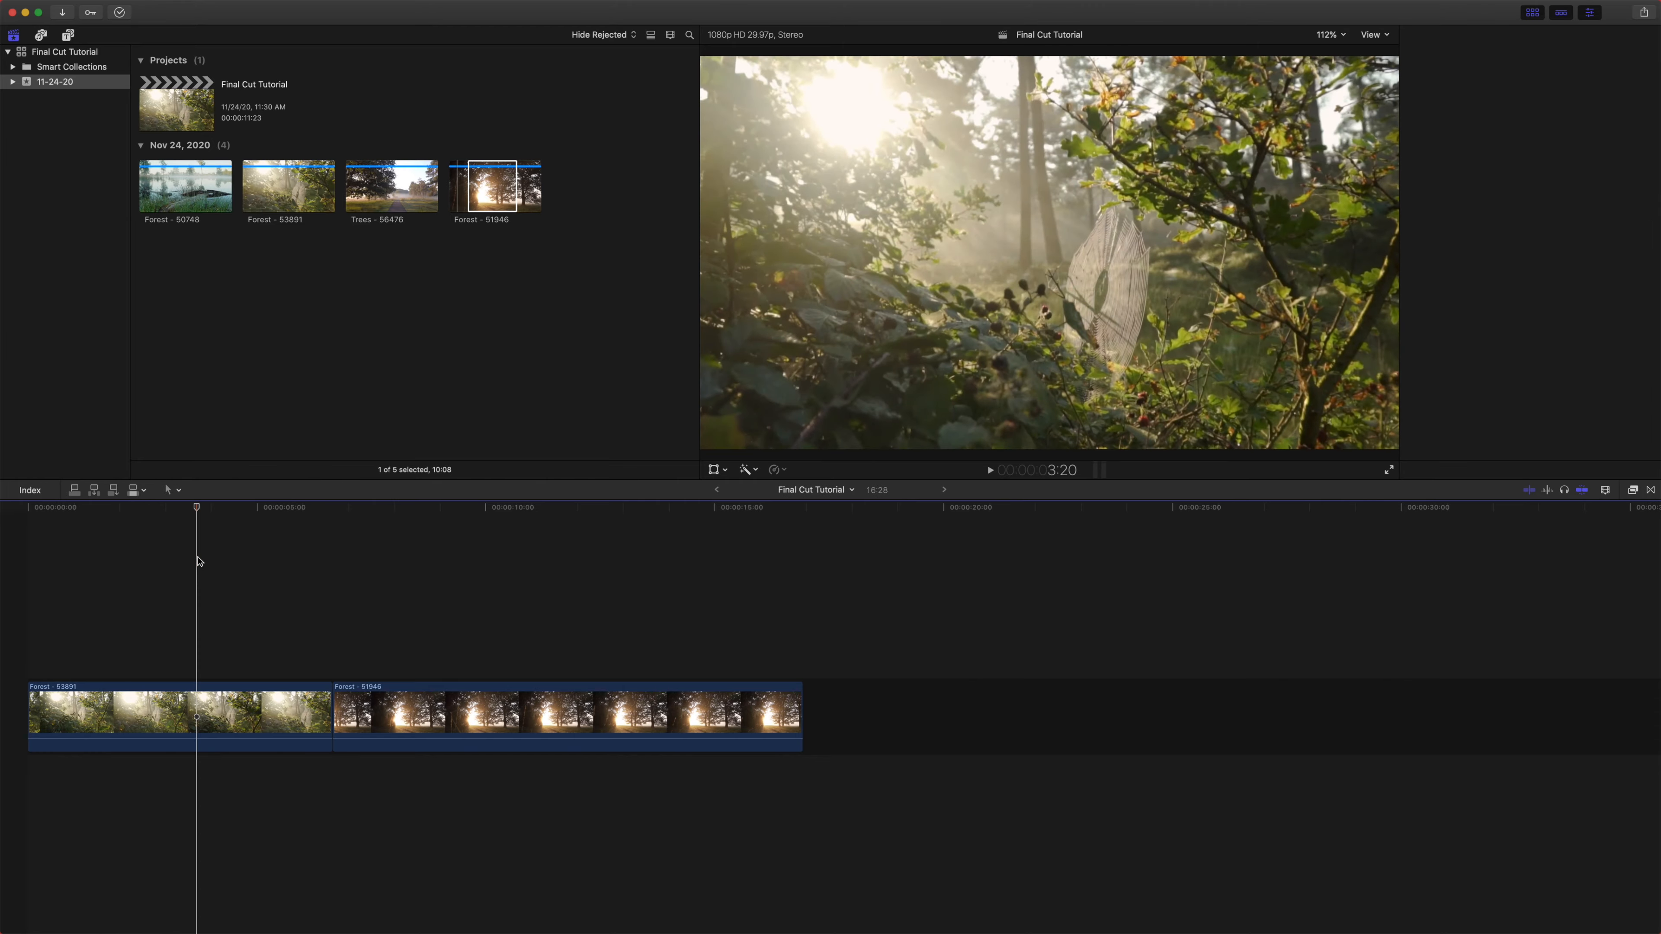
{"action": "left_click", "coordinate": [266, 556]}
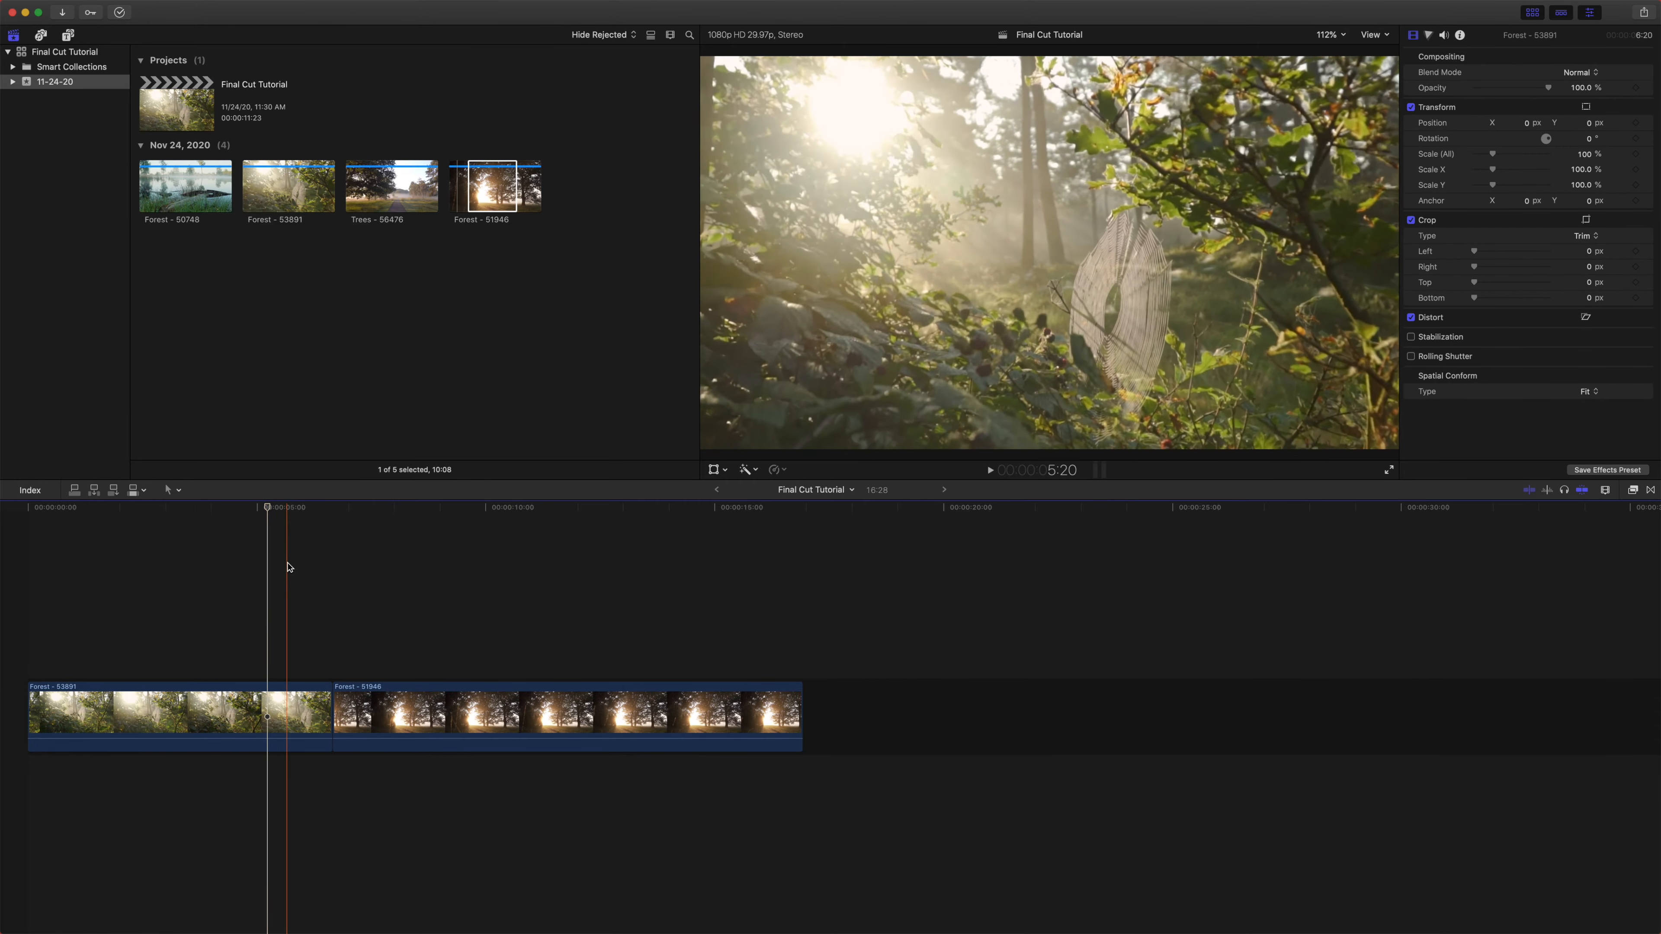
{"action": "left_click_drag", "start_coordinate": [272, 526], "coordinate": [190, 543]}
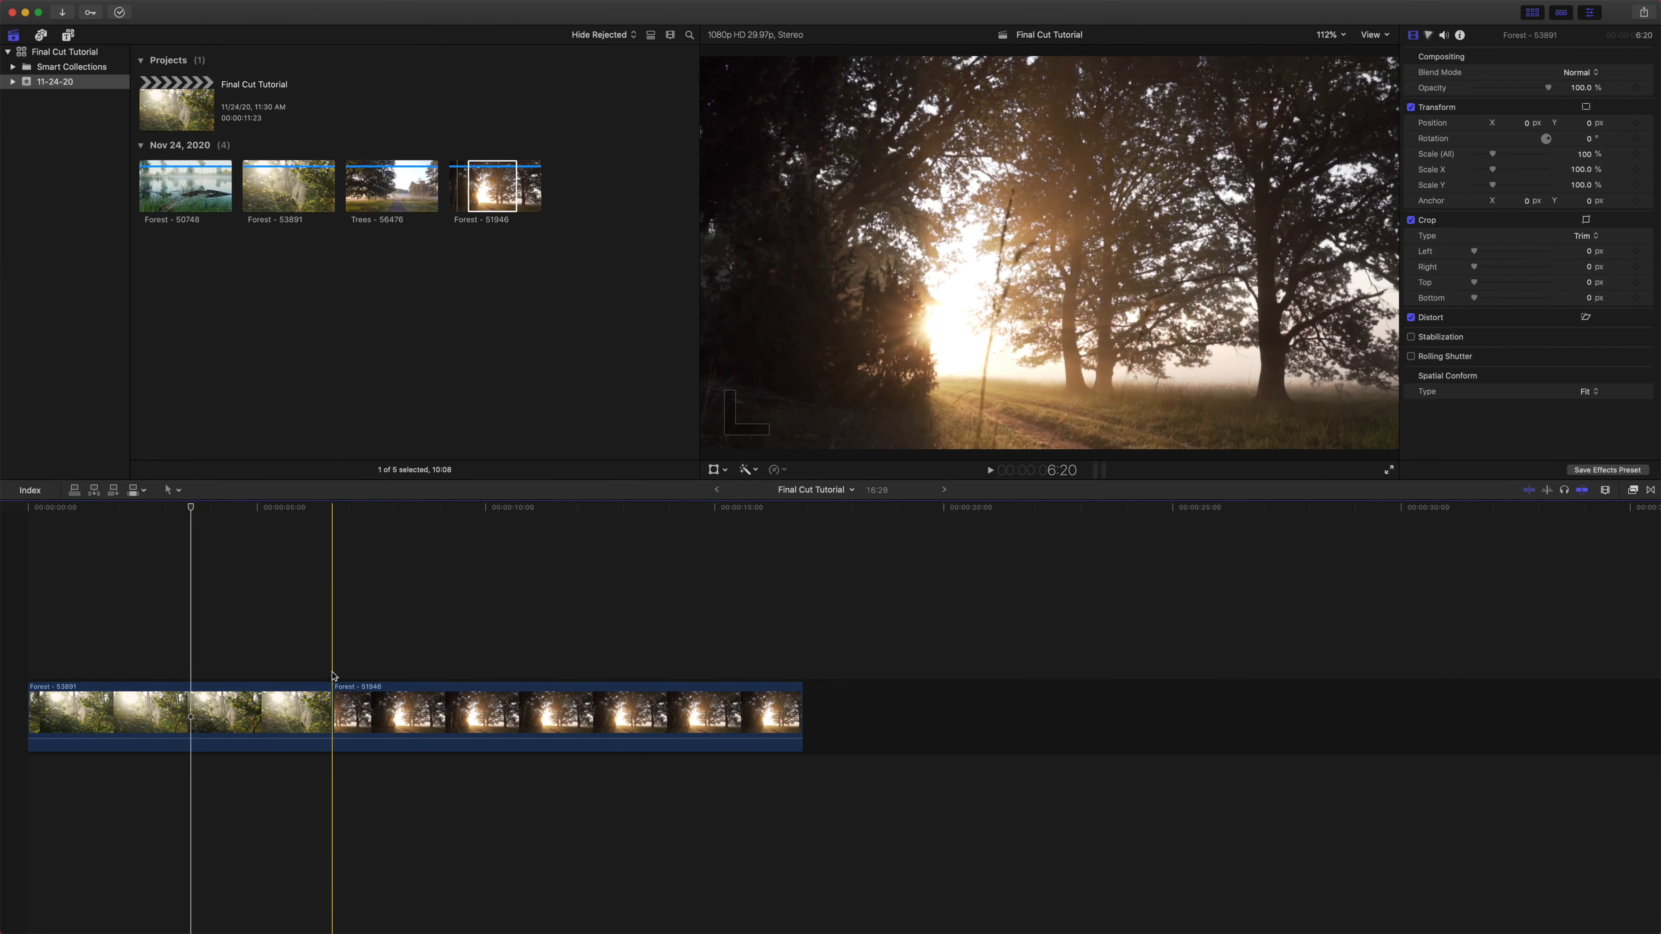
- Extend the end of the Forest - 53891 timeline clip to its 16:17 limit, and shorten it back to the playhead
{"action": "left_click_drag", "start_coordinate": [324, 698], "coordinate": [315, 693]}
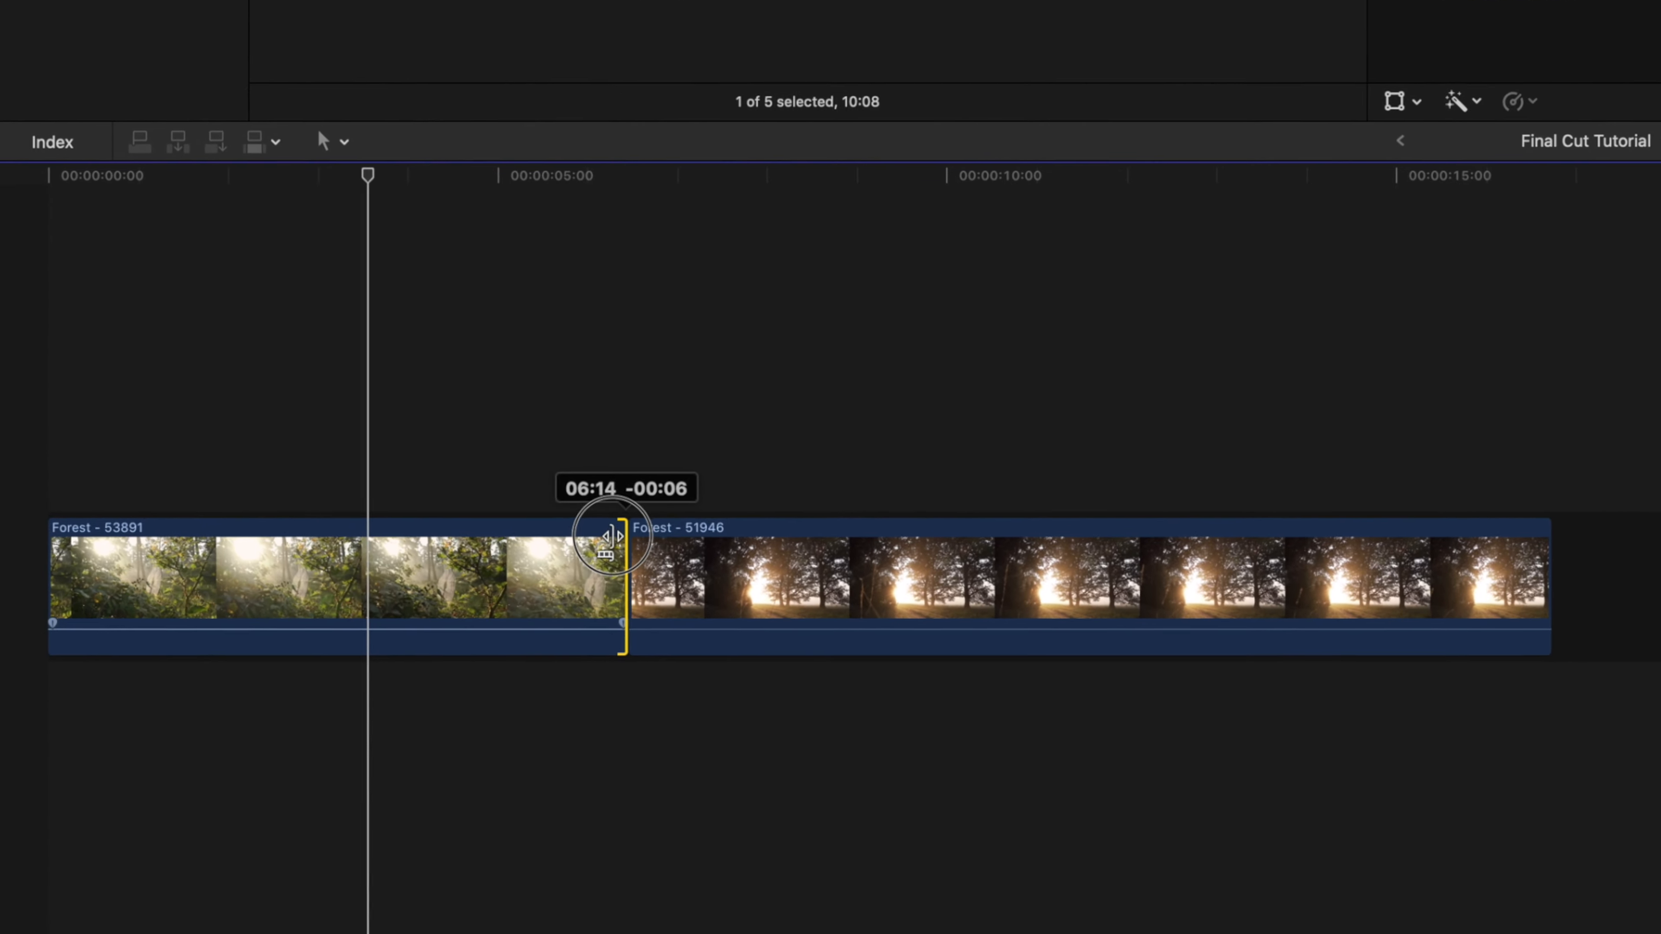
{"action": "left_click_drag", "start_coordinate": [613, 537], "coordinate": [1549, 569]}
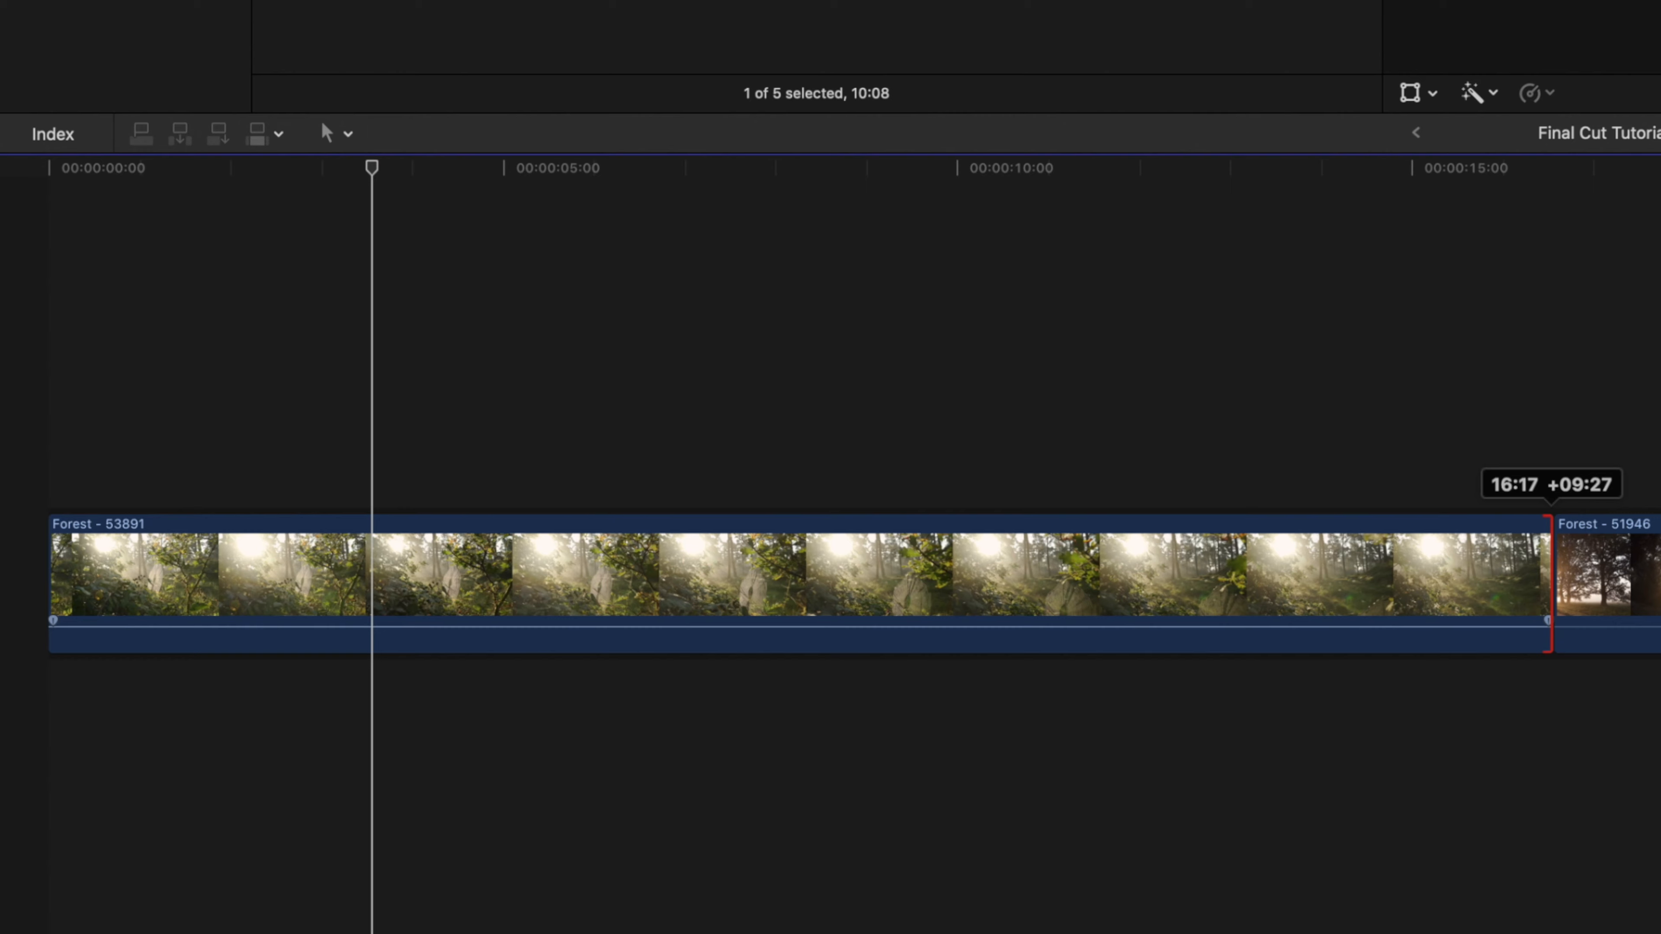
{"action": "left_click_drag", "start_coordinate": [1549, 569], "coordinate": [368, 551]}
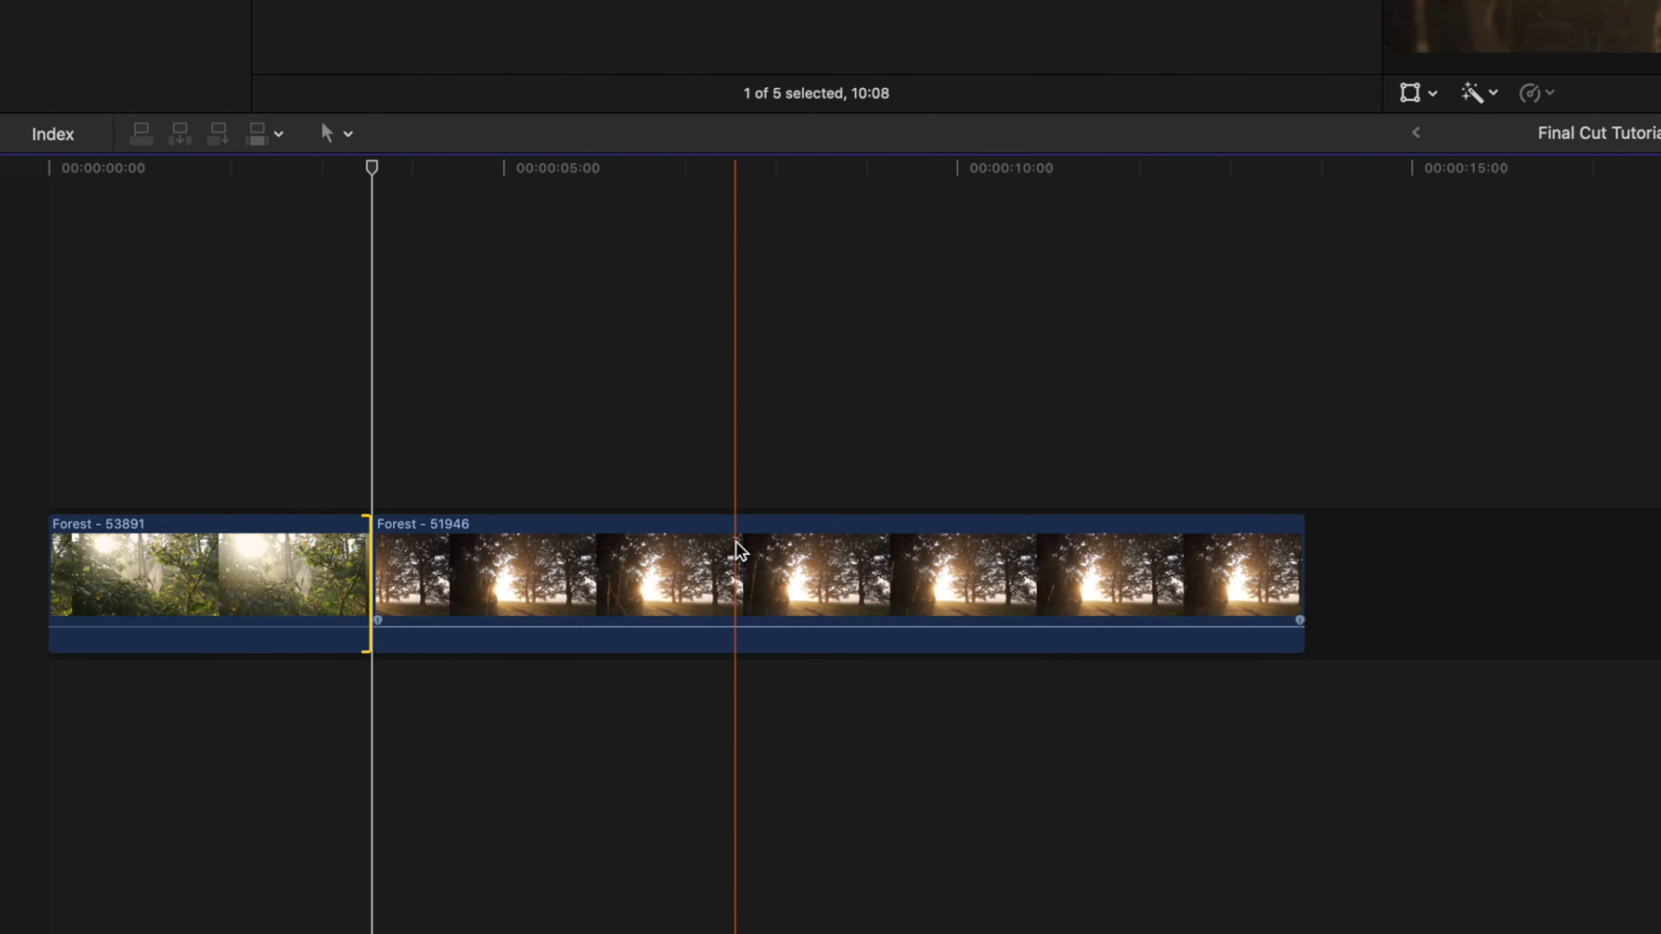
- Switch to the Blade tool and cut the Forest - 51946 timeline clip at about 9:25
{"action": "key", "text": "b"}
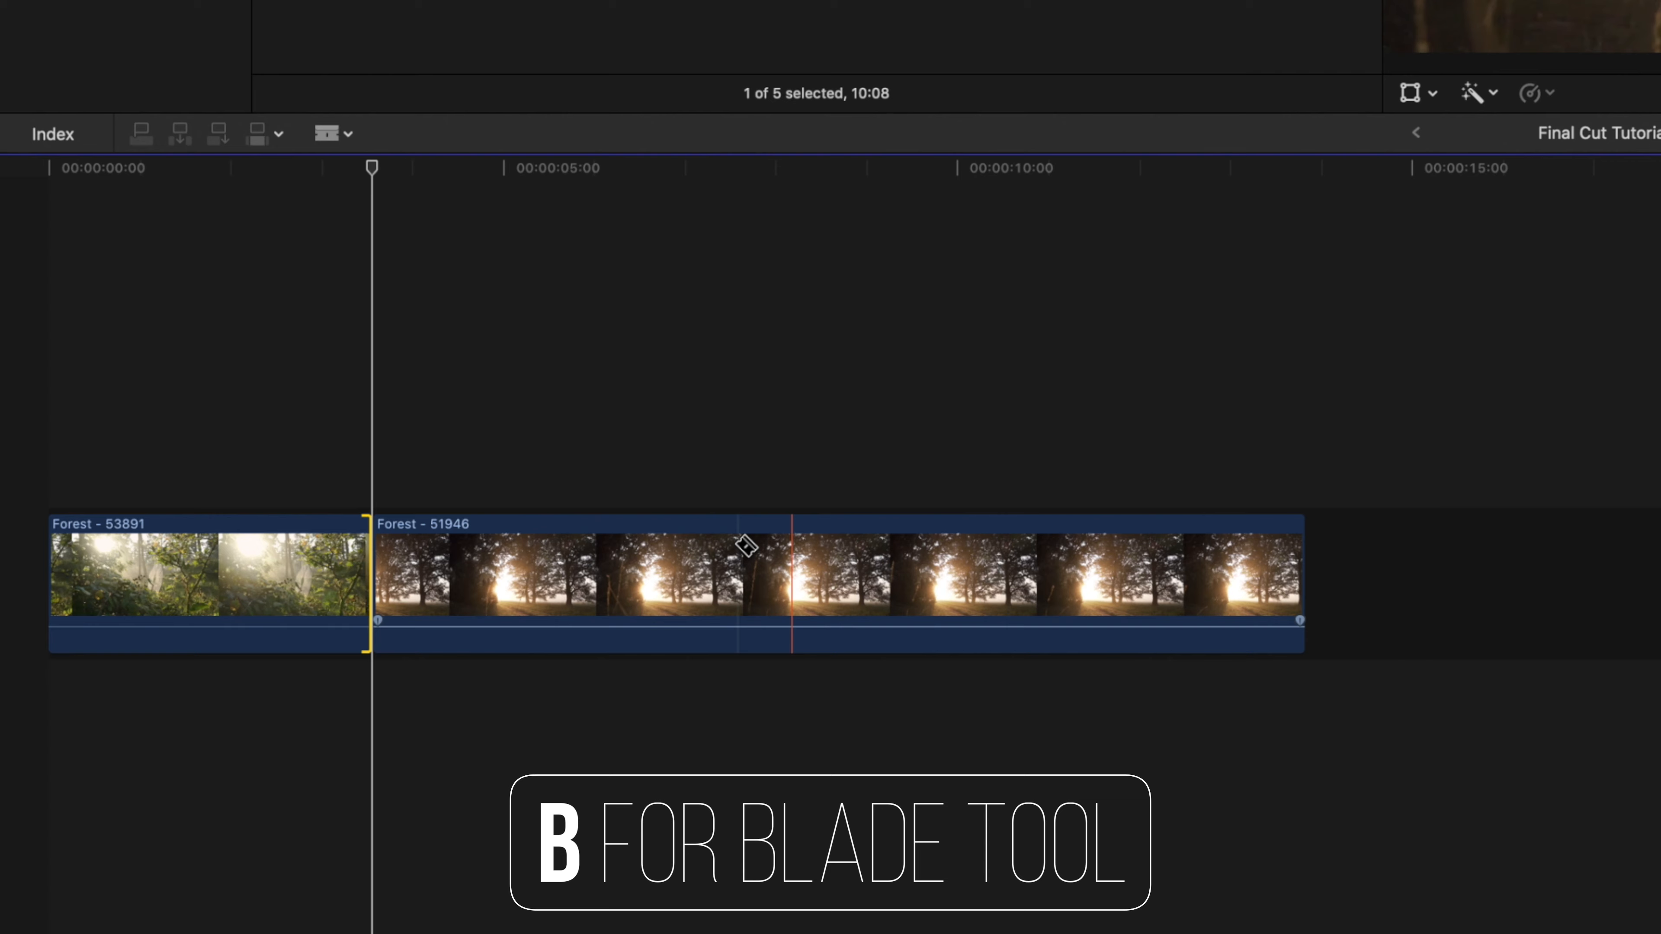
{"action": "key", "text": "a"}
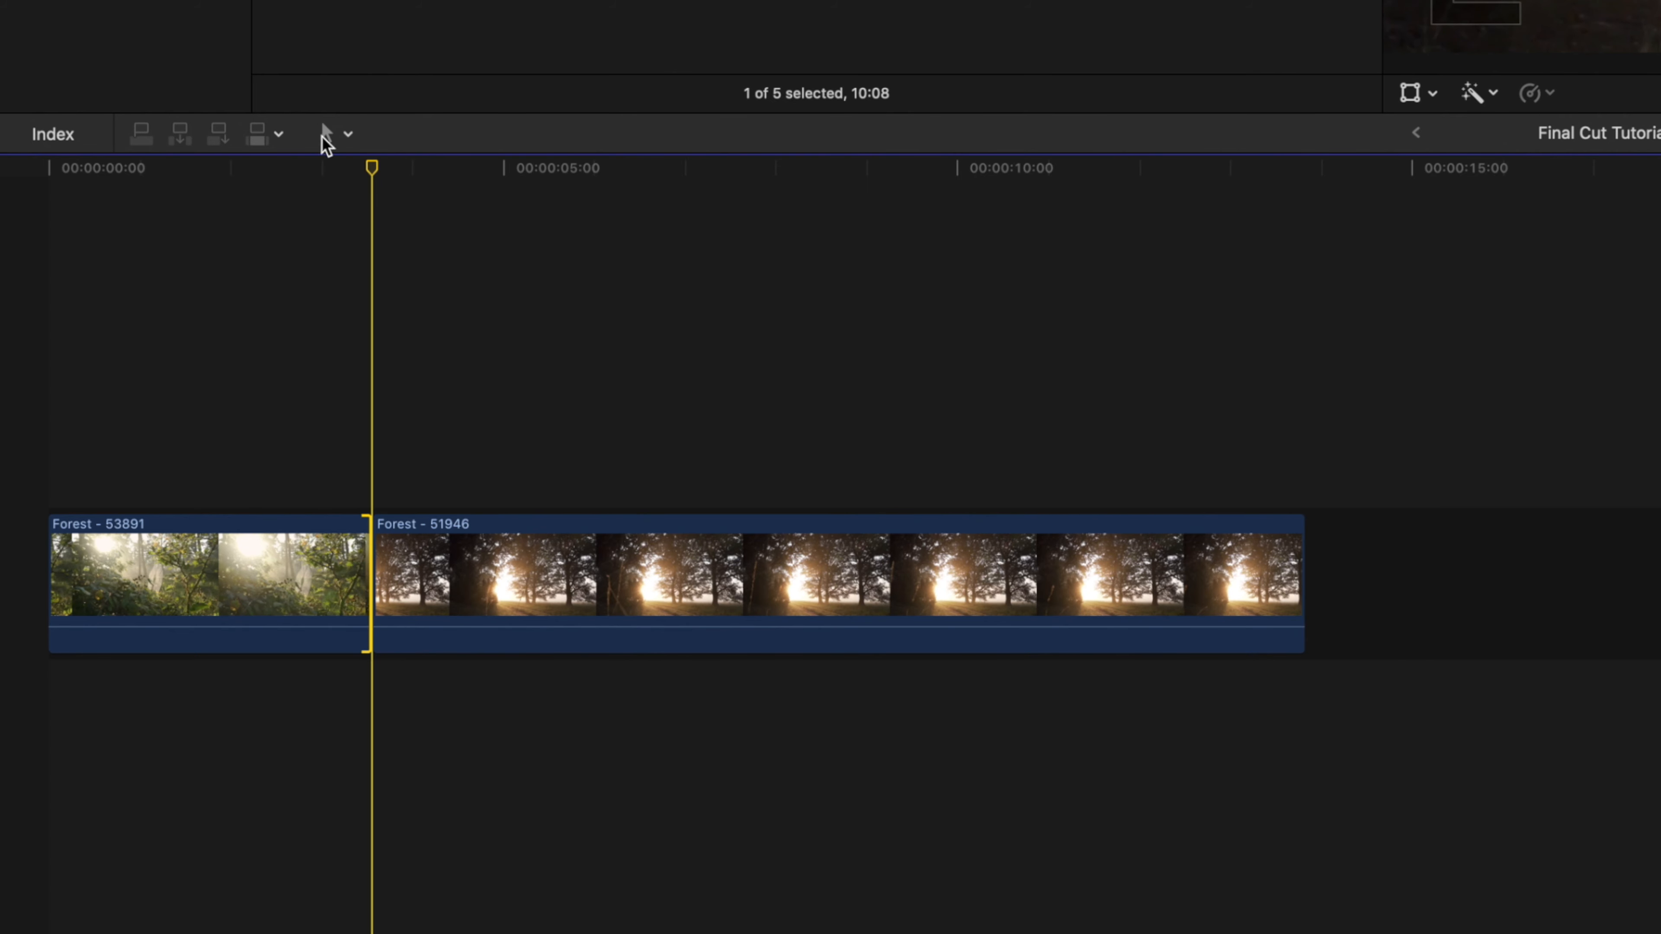
{"action": "left_click", "coordinate": [343, 133]}
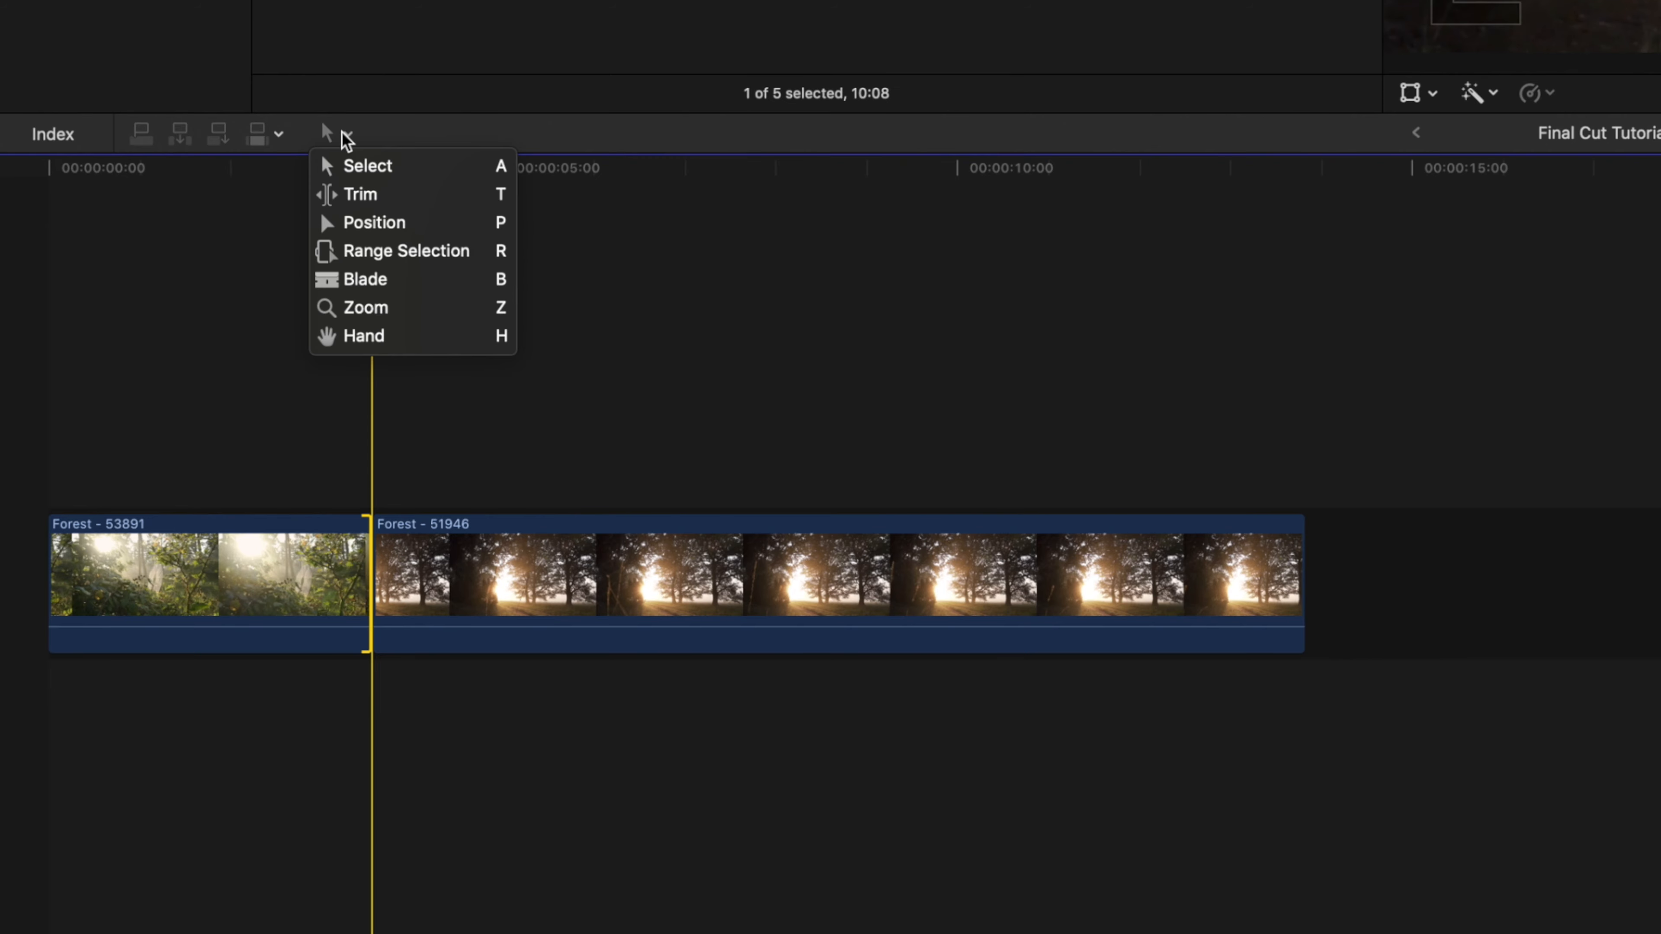
{"action": "left_click", "coordinate": [350, 275]}
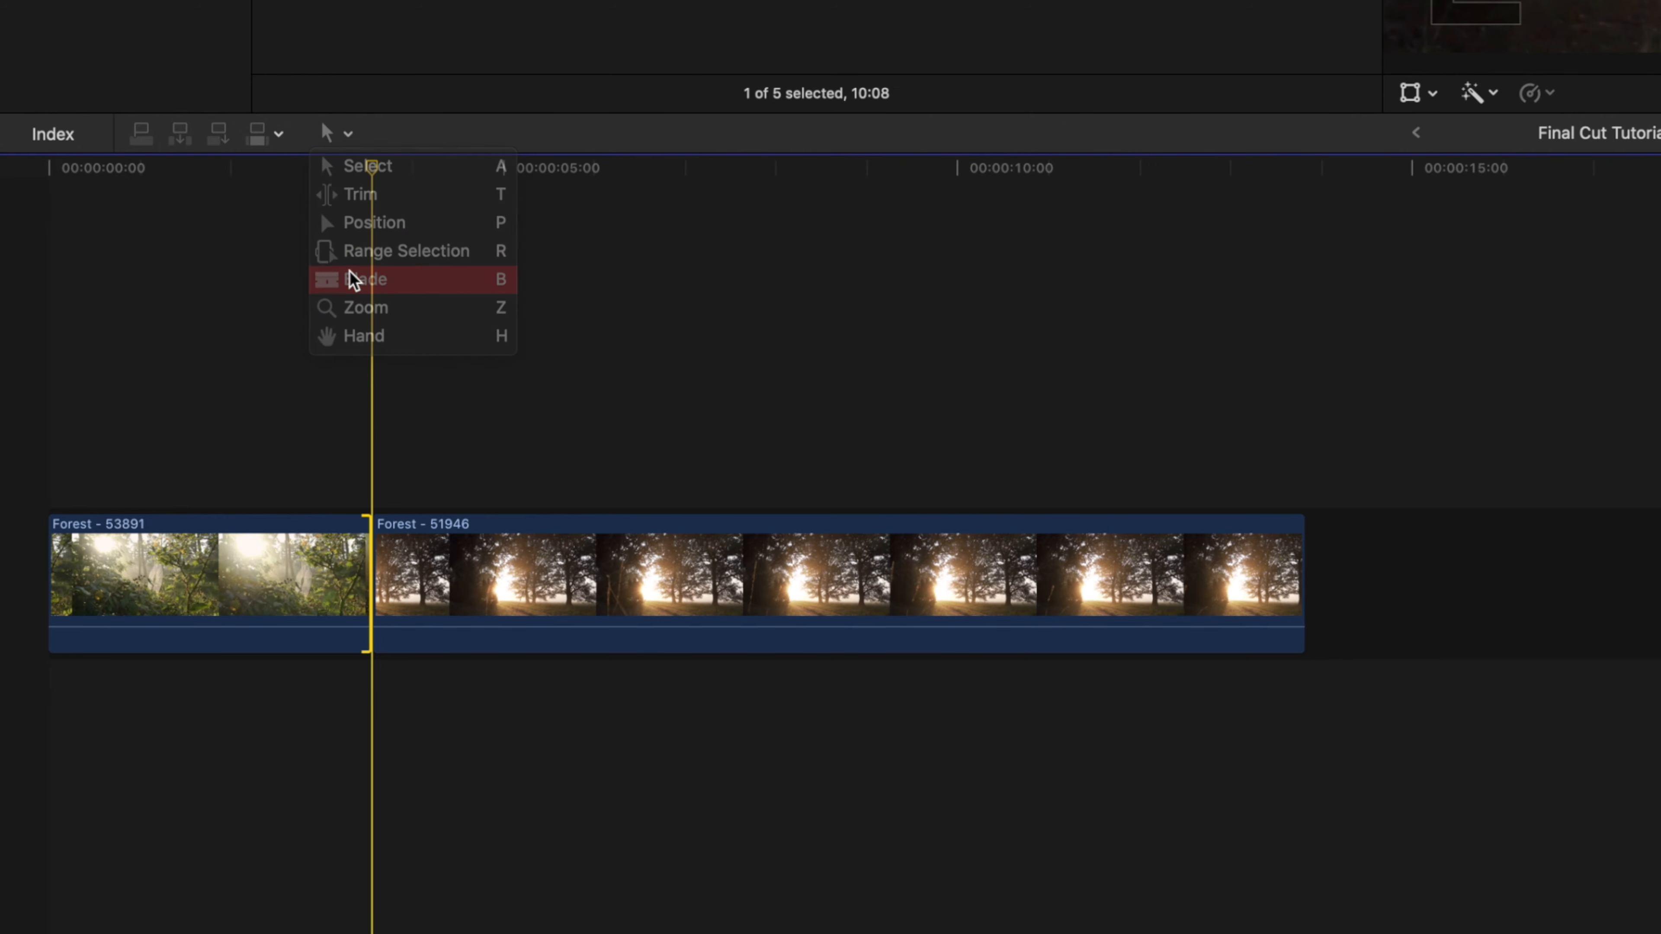
{"action": "left_click", "coordinate": [340, 134]}
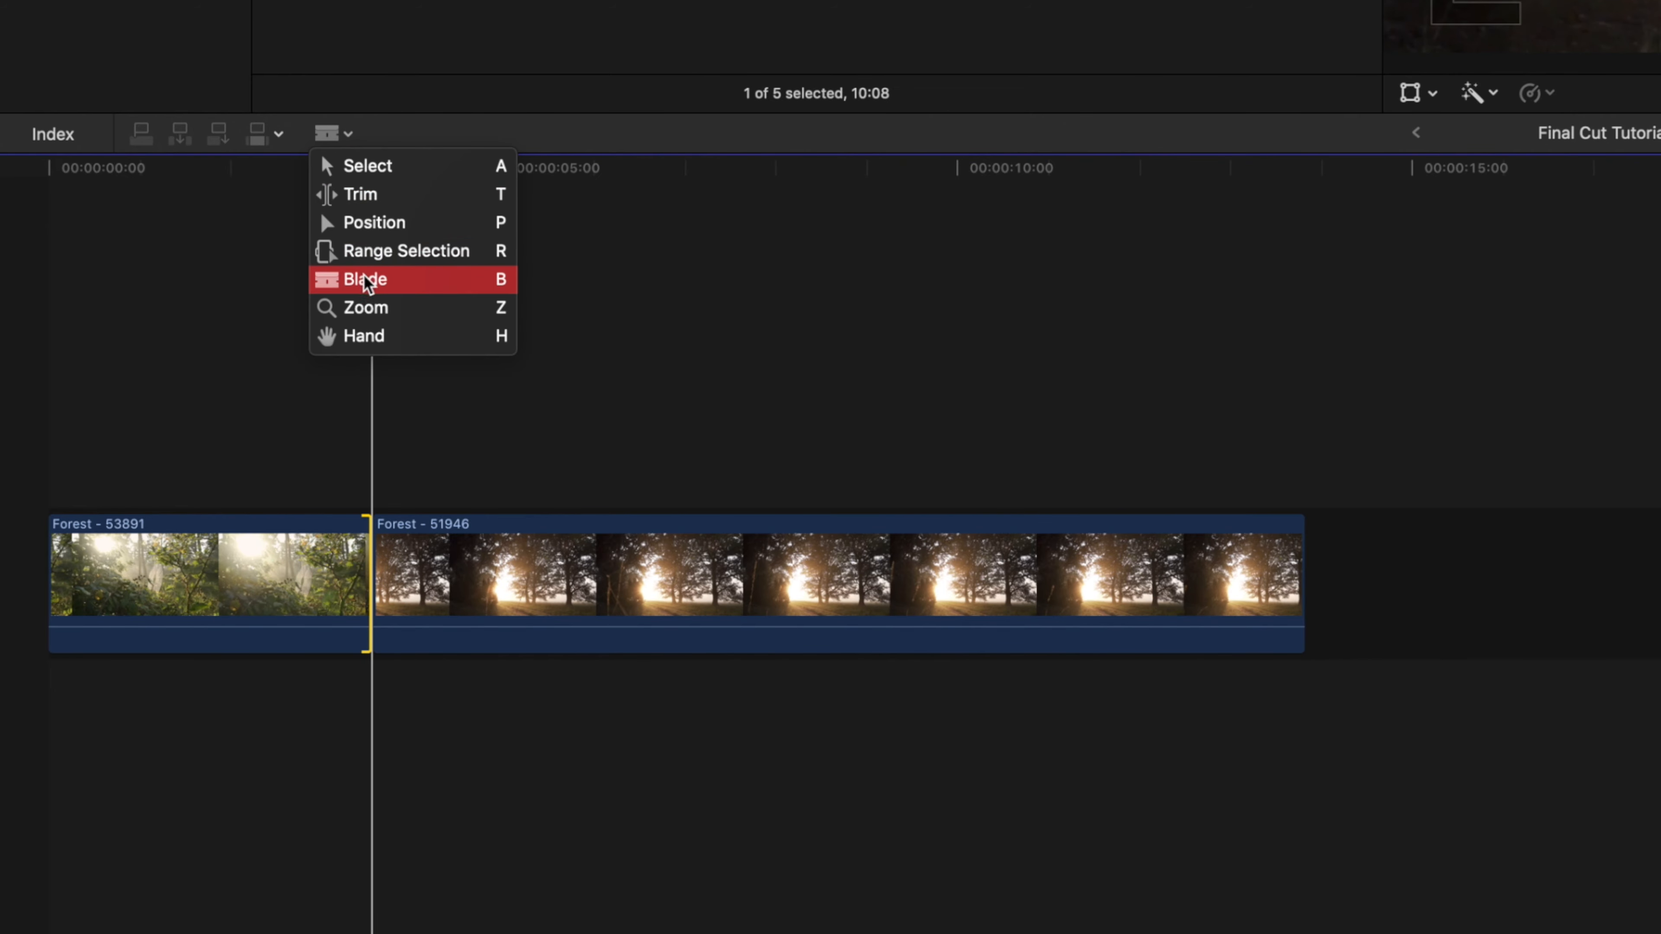
{"action": "left_click", "coordinate": [353, 134]}
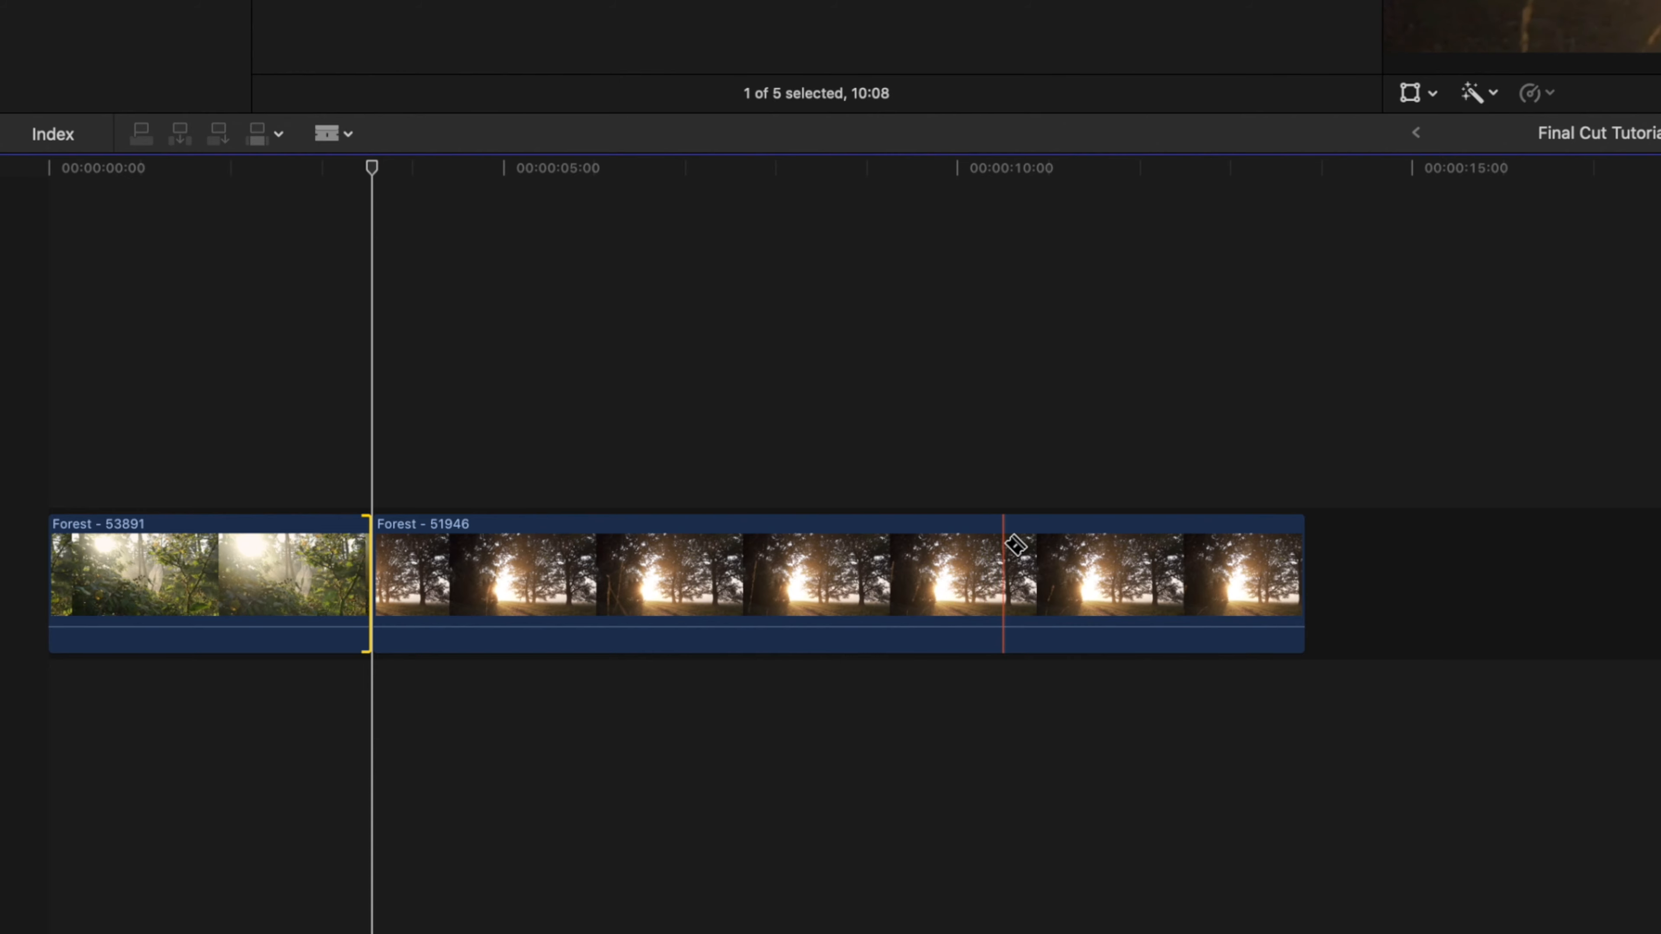
{"action": "left_click", "coordinate": [942, 553]}
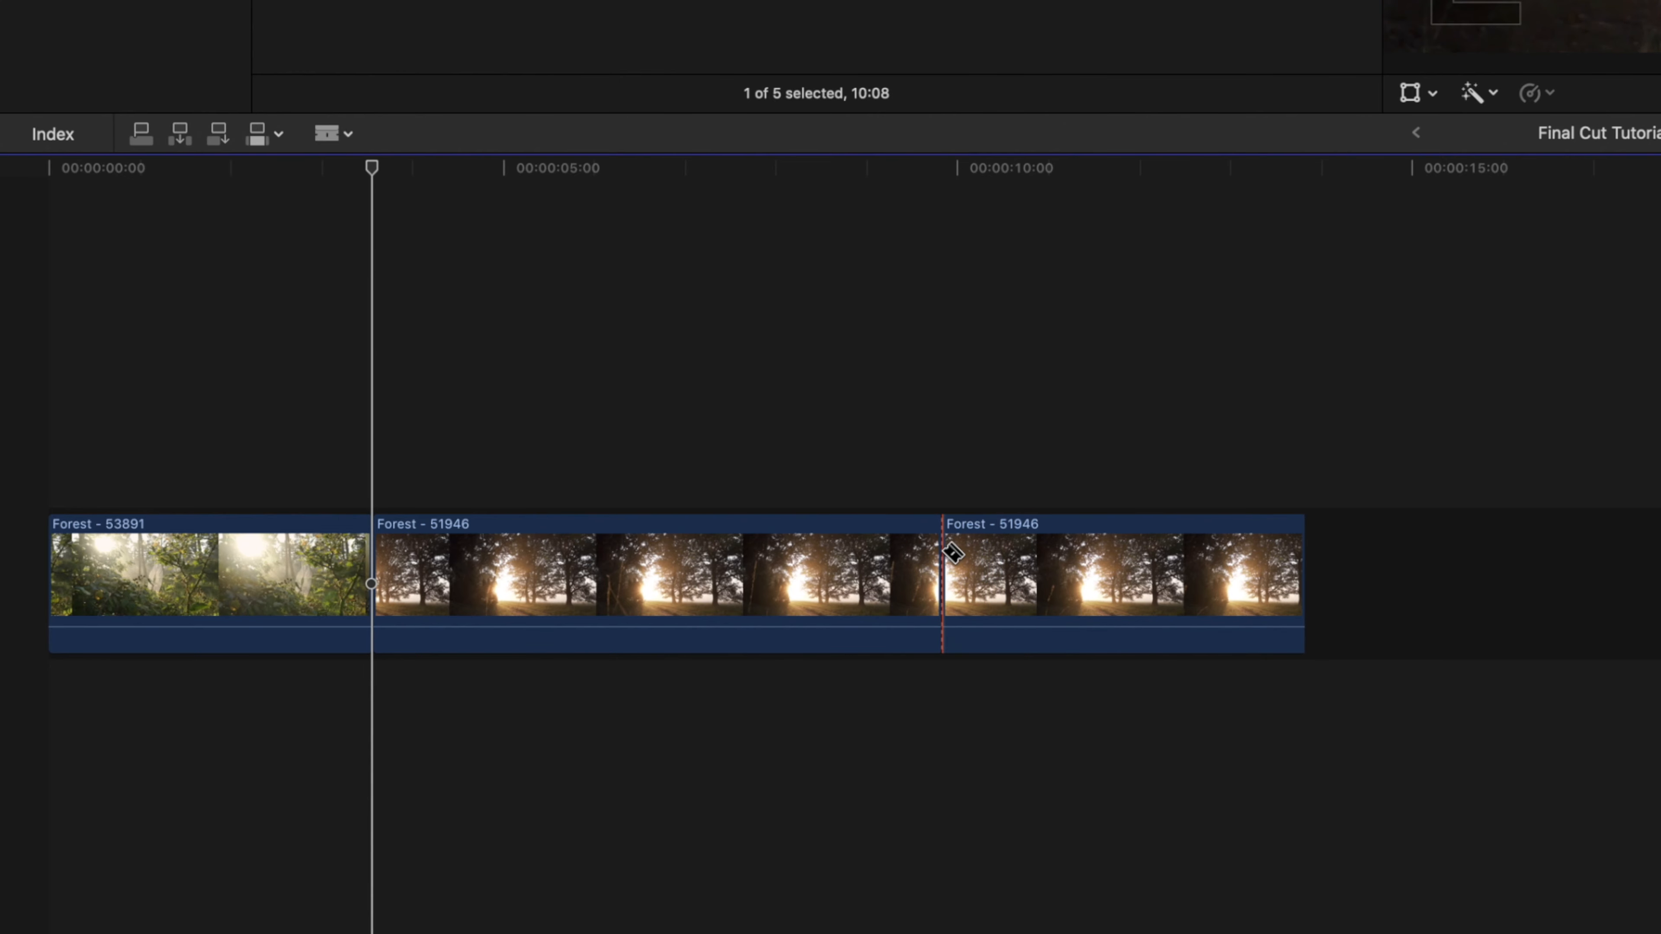
- Cut the last Forest - 51946 piece a second time and delete the middle segment between the two cuts
{"action": "key", "text": "a"}
{"action": "mouse_move", "coordinate": [958, 530]}
{"action": "left_mouse_down"}
{"action": "mouse_move", "coordinate": [936, 530]}
{"action": "mouse_move", "coordinate": [996, 530]}
{"action": "mouse_move", "coordinate": [960, 530]}
{"action": "left_mouse_up"}
{"action": "key", "text": "b"}
{"action": "left_click", "coordinate": [1159, 543]}
{"action": "key", "text": "a"}
{"action": "left_click", "coordinate": [1069, 566]}
{"action": "key", "text": "Delete"}
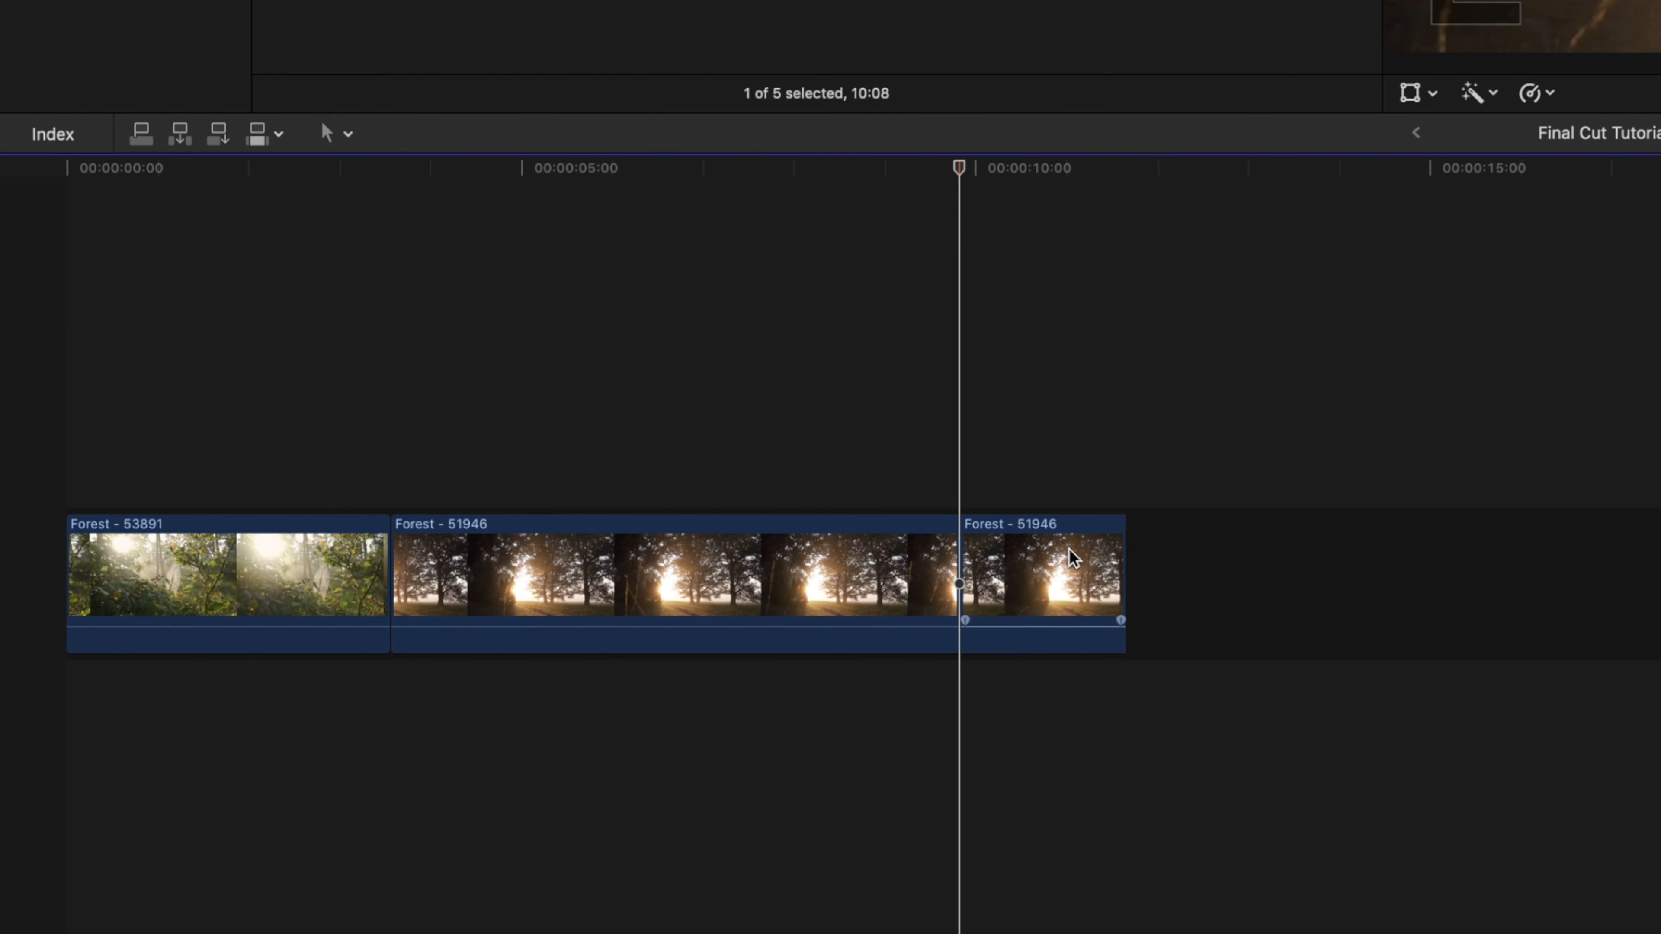
- Delete the leftover last Forest - 51946 segment and trim the remaining clip's end so the timeline ends at 8:12
{"action": "left_click_drag", "start_coordinate": [941, 167], "coordinate": [631, 185]}
{"action": "left_click", "coordinate": [1036, 546]}
{"action": "key", "text": "Delete"}
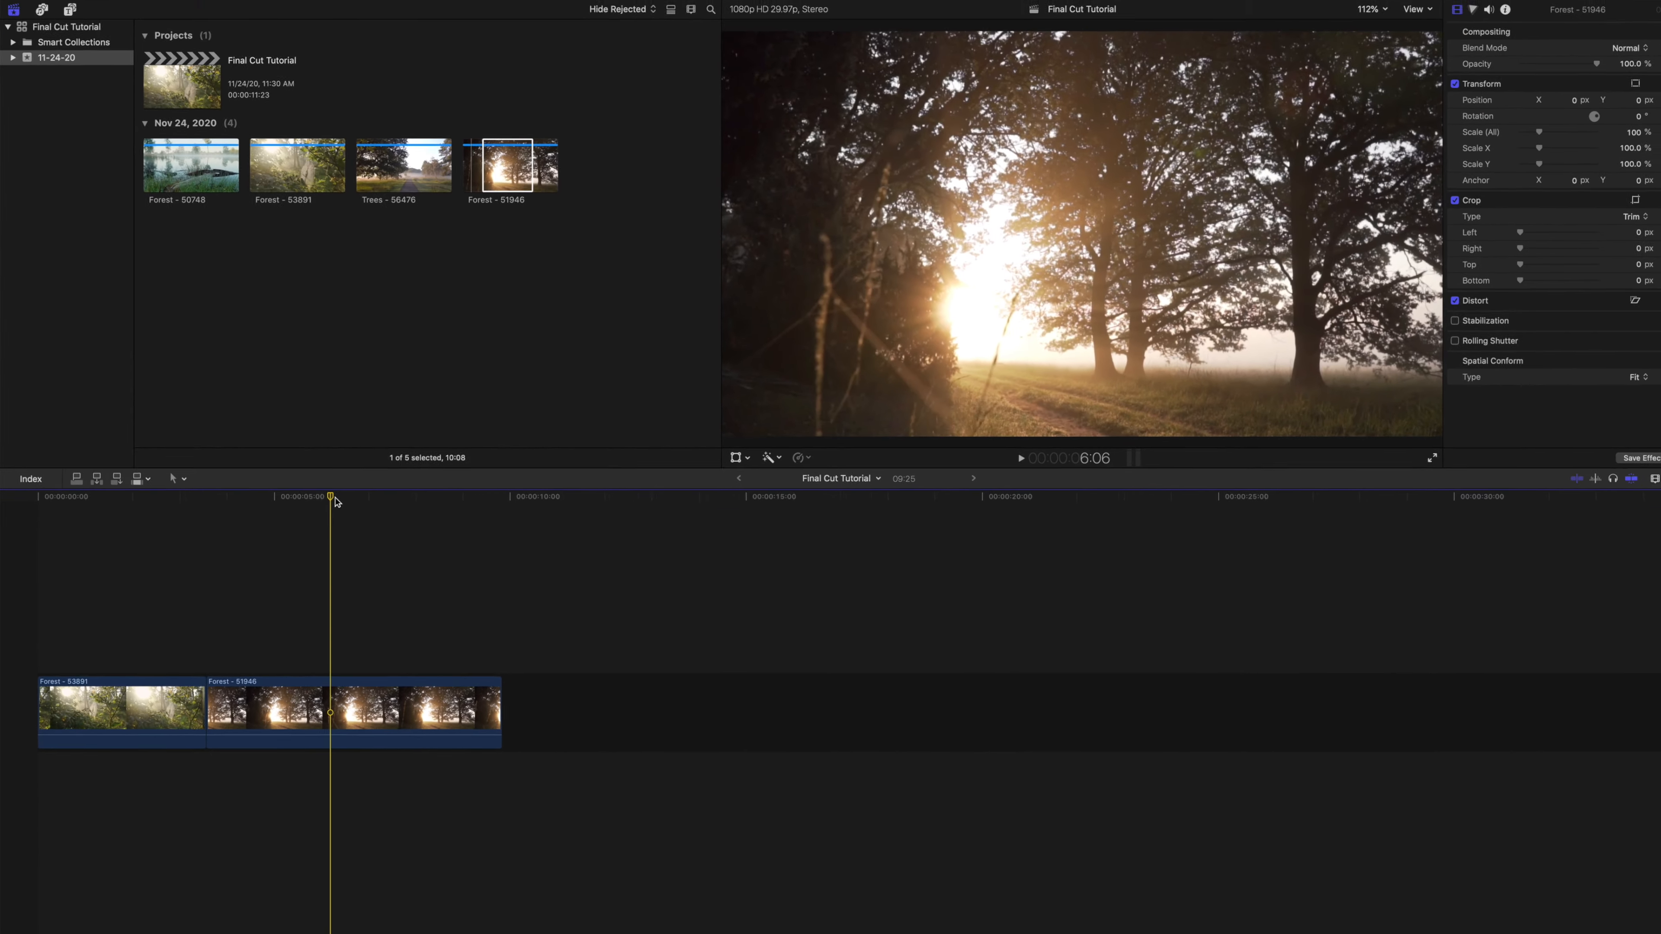
{"action": "left_click", "coordinate": [817, 187]}
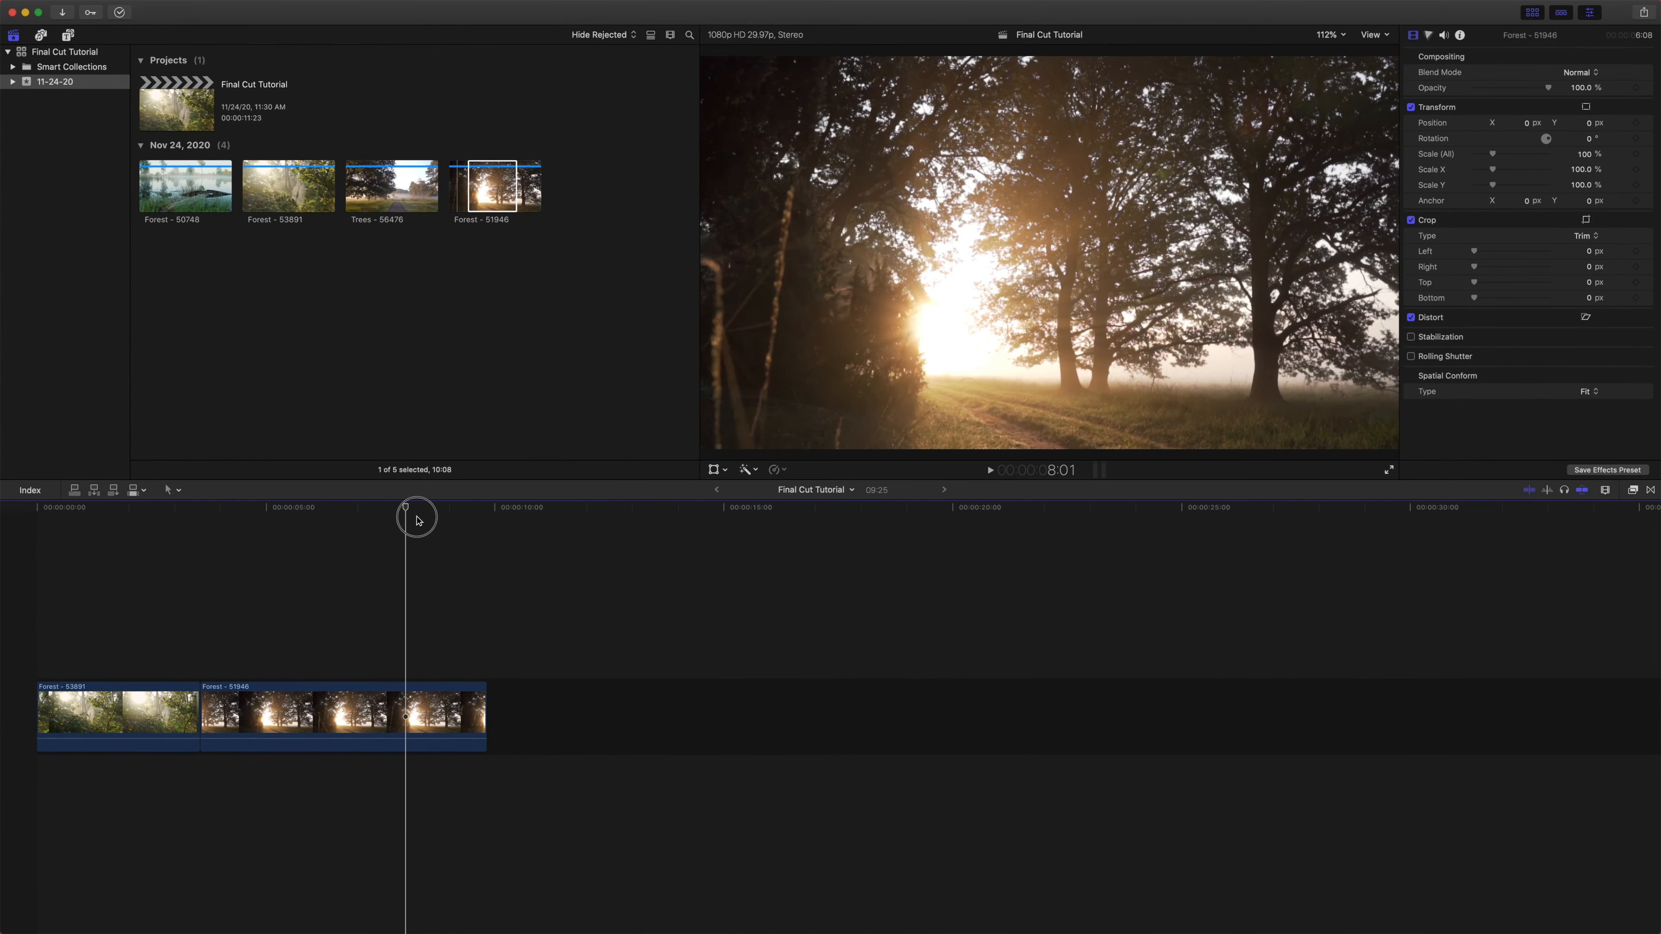
{"action": "left_click_drag", "start_coordinate": [485, 715], "coordinate": [419, 683]}
- Place the marked 11:23 range of Forest - 53891 past the end of the timeline and reposition it, leaving a gap before it
{"action": "left_click", "coordinate": [274, 191]}
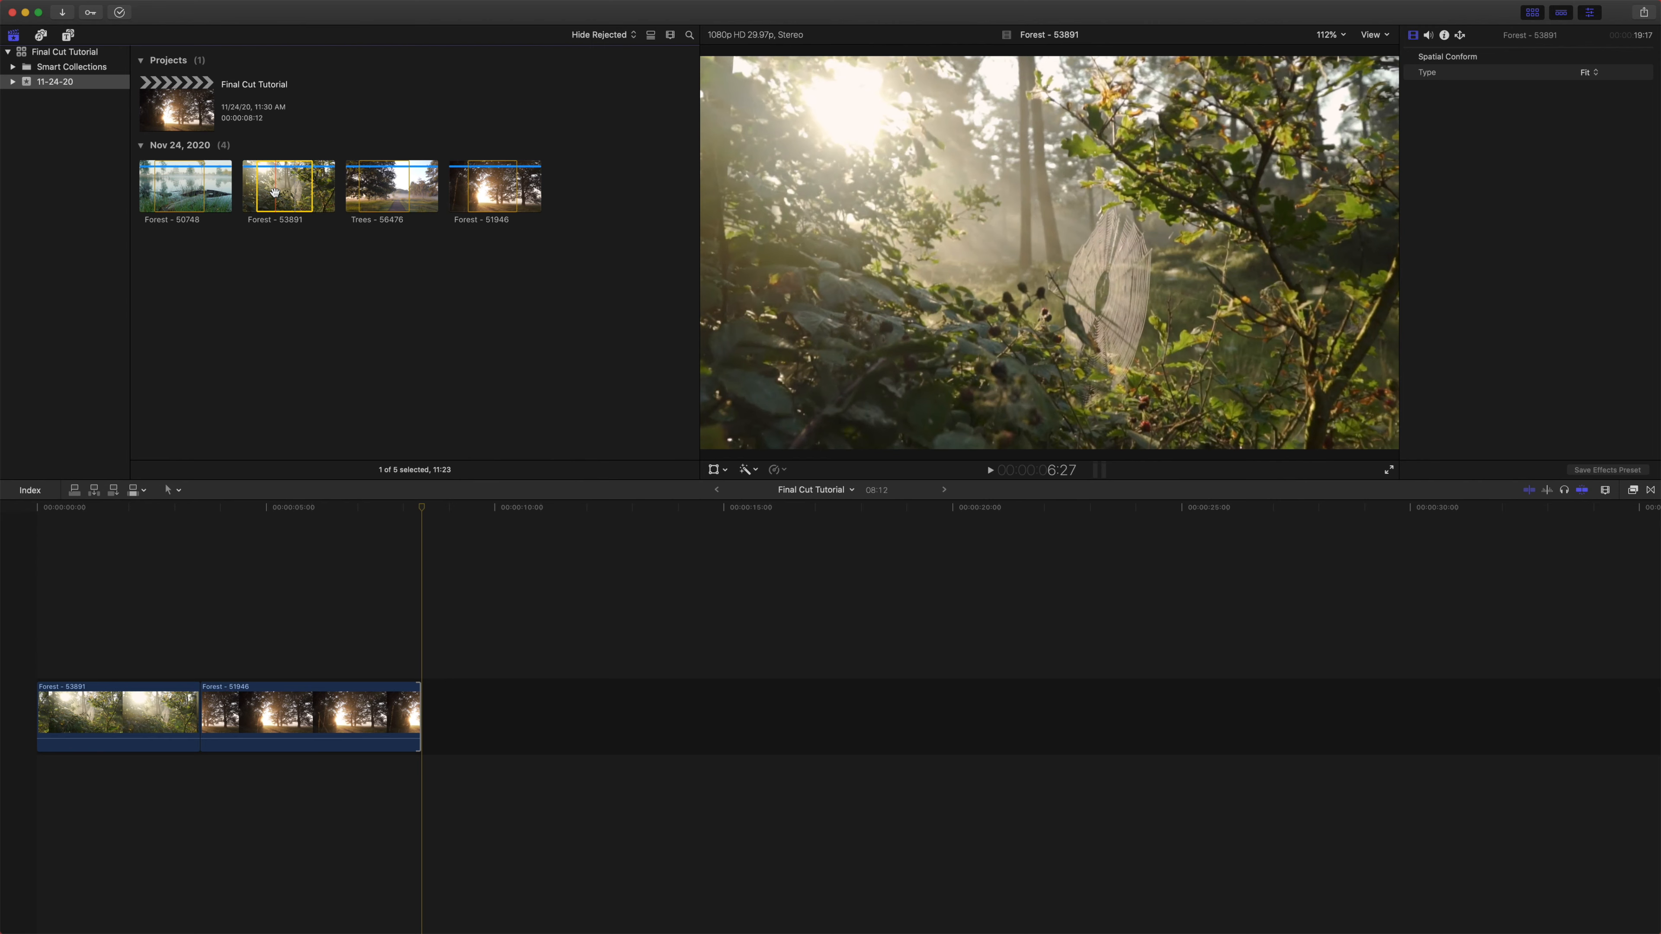
{"action": "left_click_drag", "start_coordinate": [274, 192], "coordinate": [721, 719]}
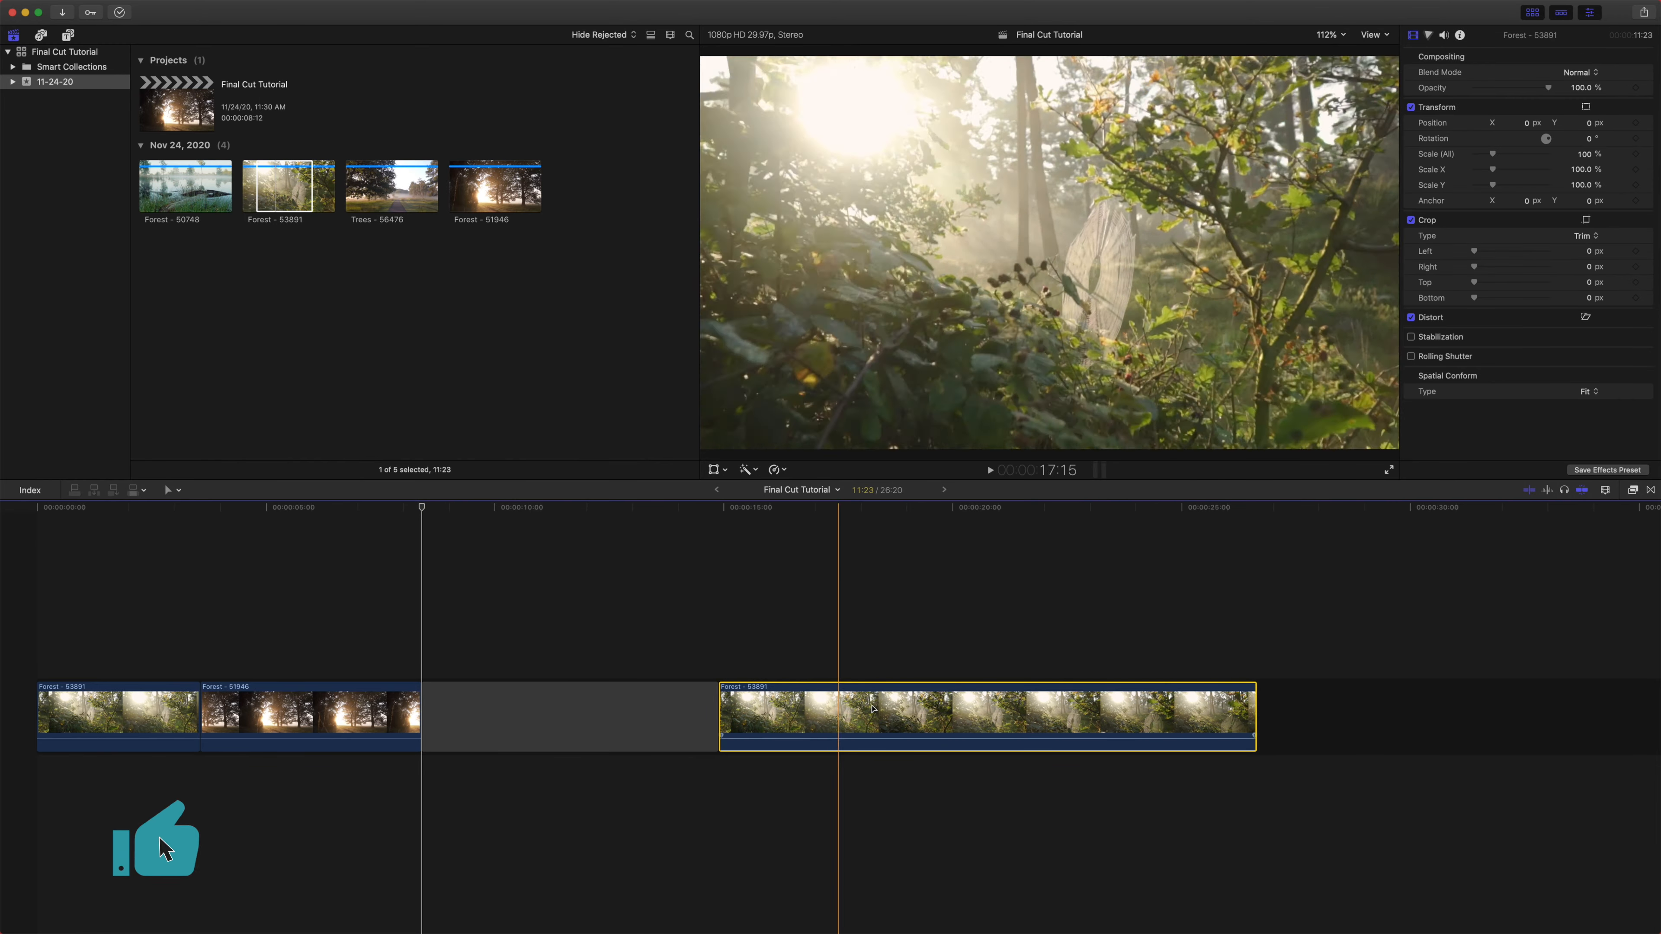
{"action": "left_click_drag", "start_coordinate": [903, 723], "coordinate": [1068, 708]}
{"action": "key", "text": "super+z"}
{"action": "key", "text": "super+z"}
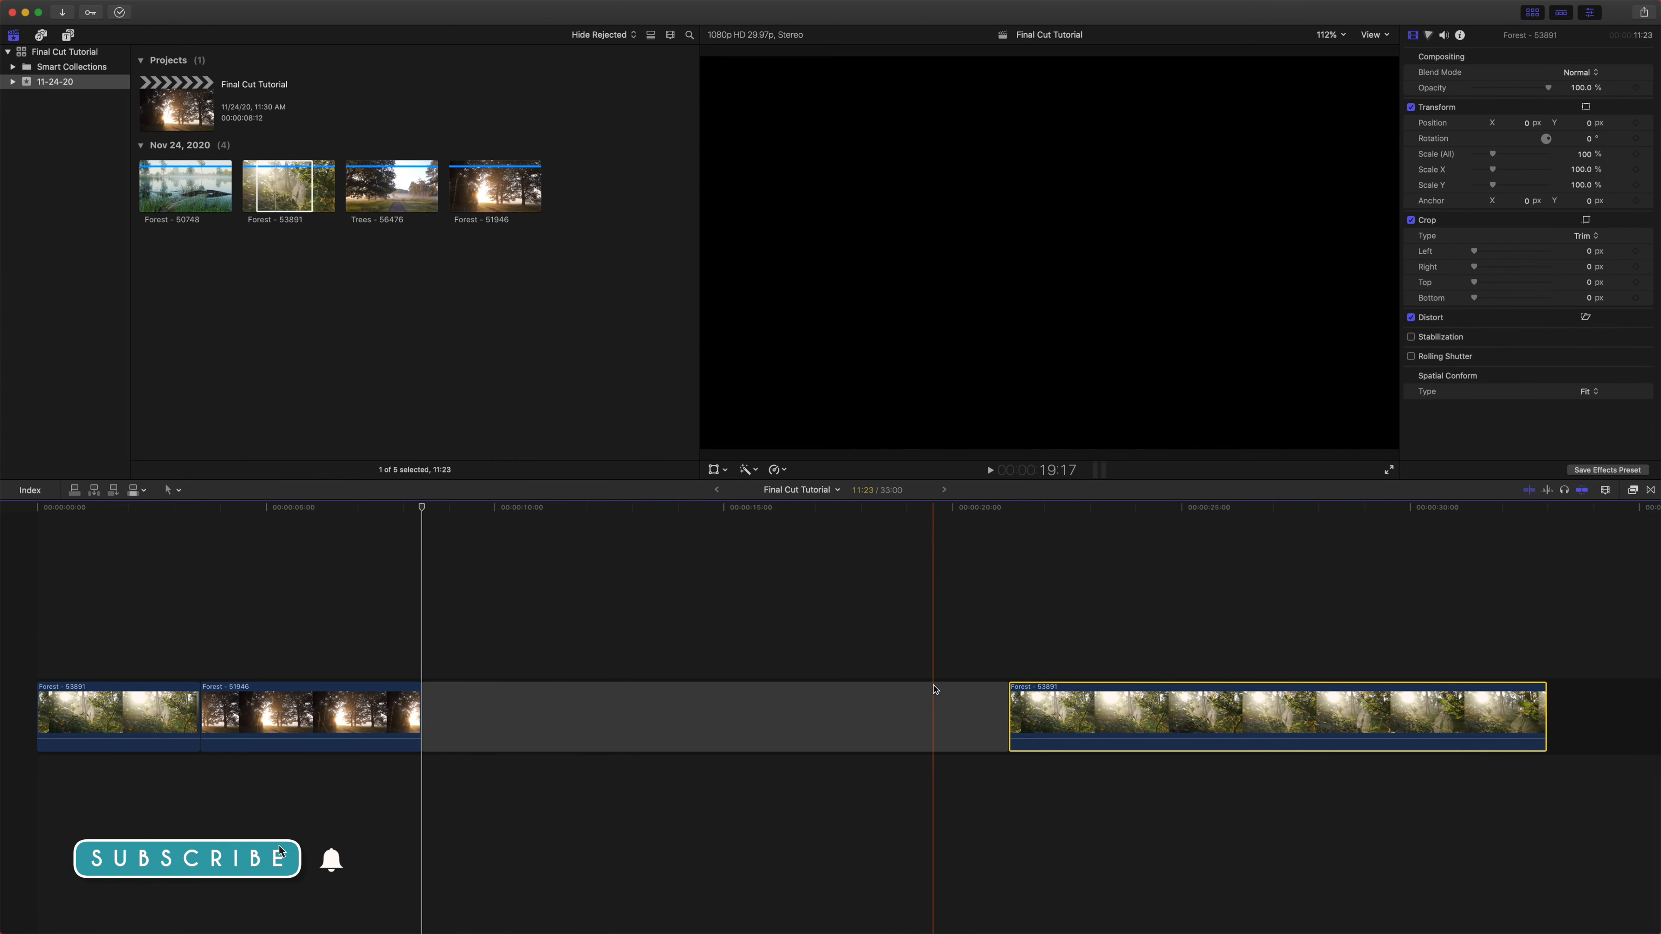
- Delete the gap between the Forest - 51946 clip and the newly added Forest - 53891 clip
{"action": "left_click", "coordinate": [908, 706]}
{"action": "key", "text": "Delete"}
{"action": "left_click", "coordinate": [638, 710]}
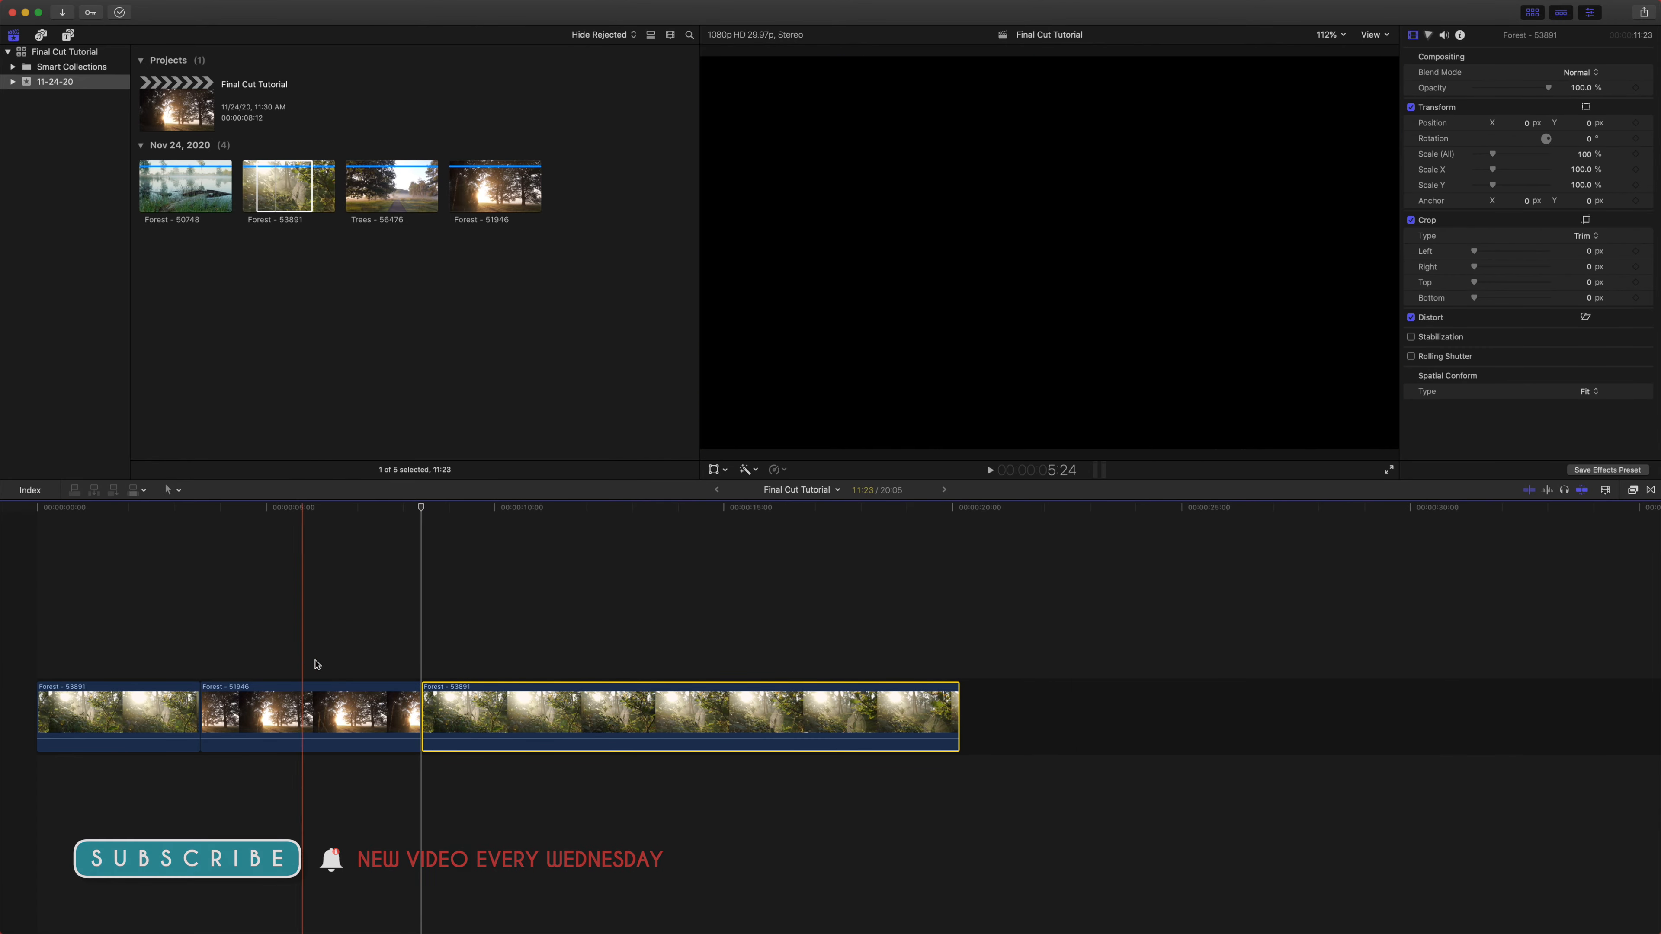
- Trim the start of the last Forest - 53891 clip until the clip is about 7:08 long
{"action": "left_click_drag", "start_coordinate": [424, 716], "coordinate": [721, 719]}
{"action": "key", "text": "super+z"}
{"action": "scroll", "coordinate": [723, 715], "scroll_direction": "right", "scroll_amount": 3}
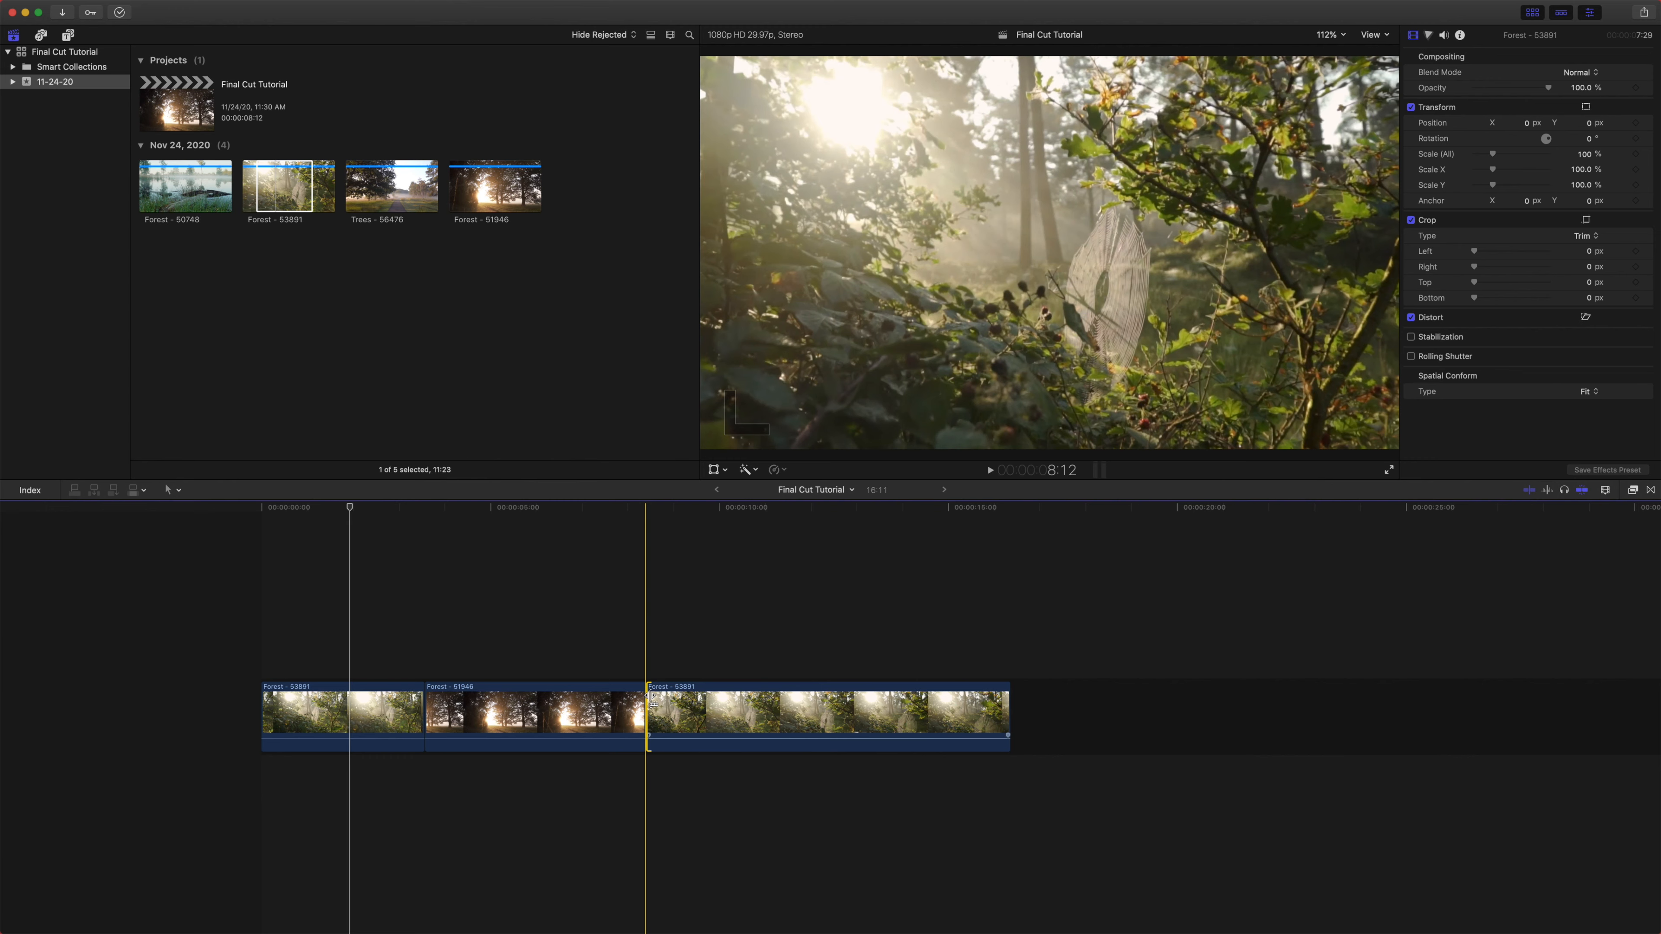
{"action": "scroll", "coordinate": [652, 700], "scroll_direction": "right", "scroll_amount": 3}
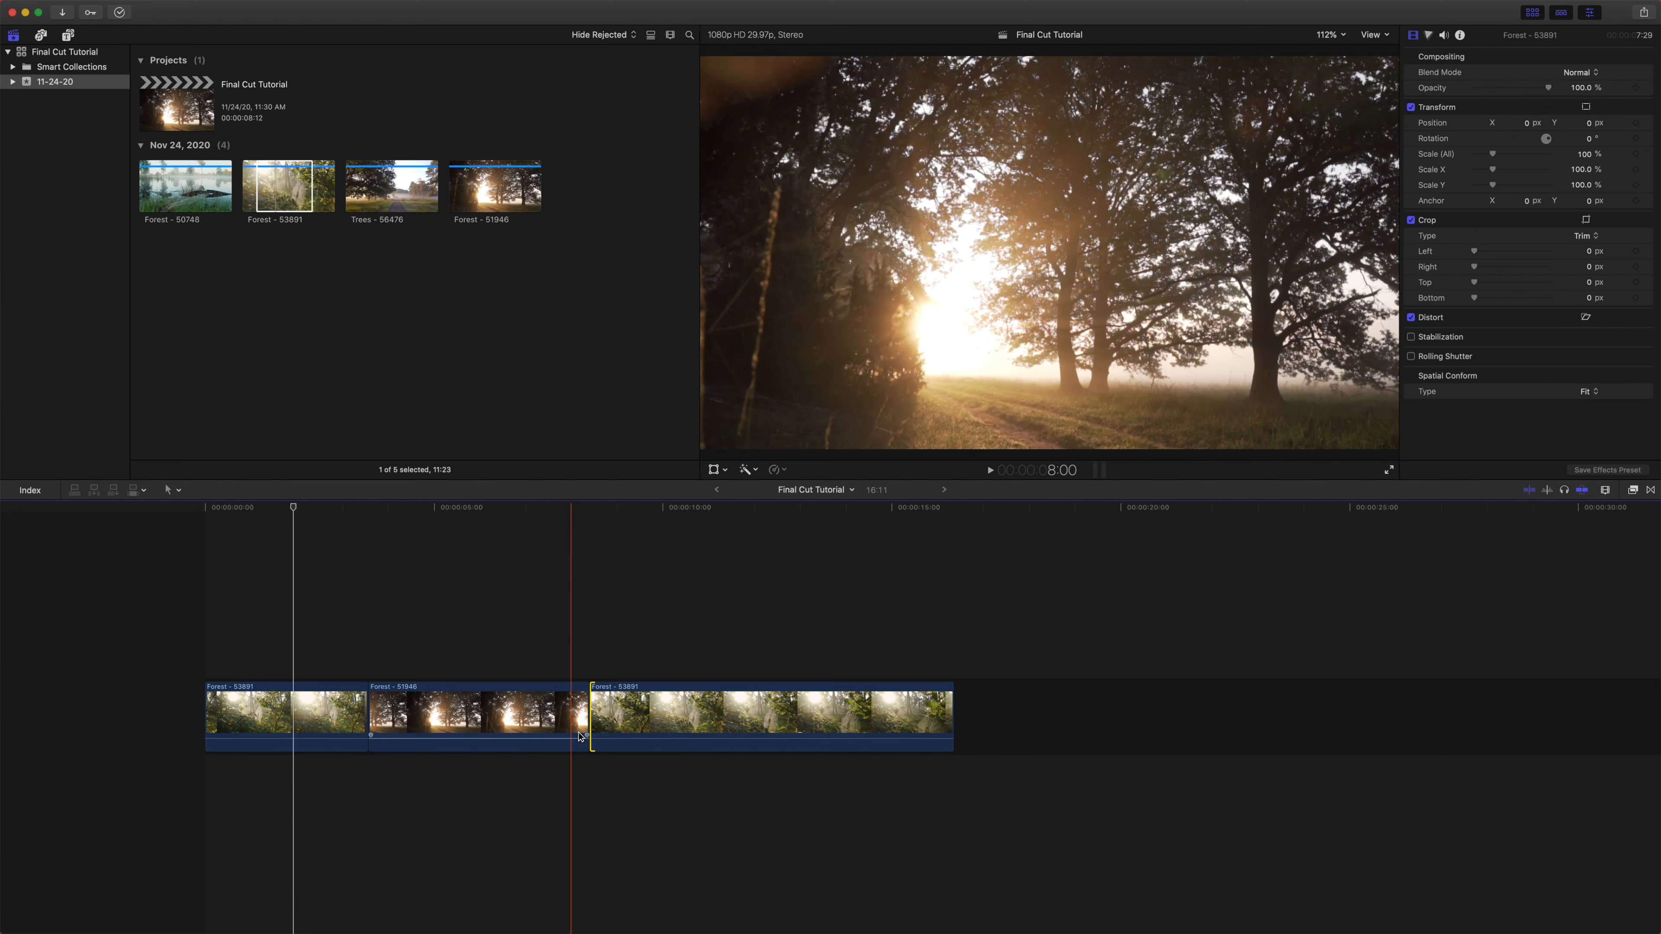
{"action": "left_click_drag", "start_coordinate": [587, 713], "coordinate": [617, 712]}
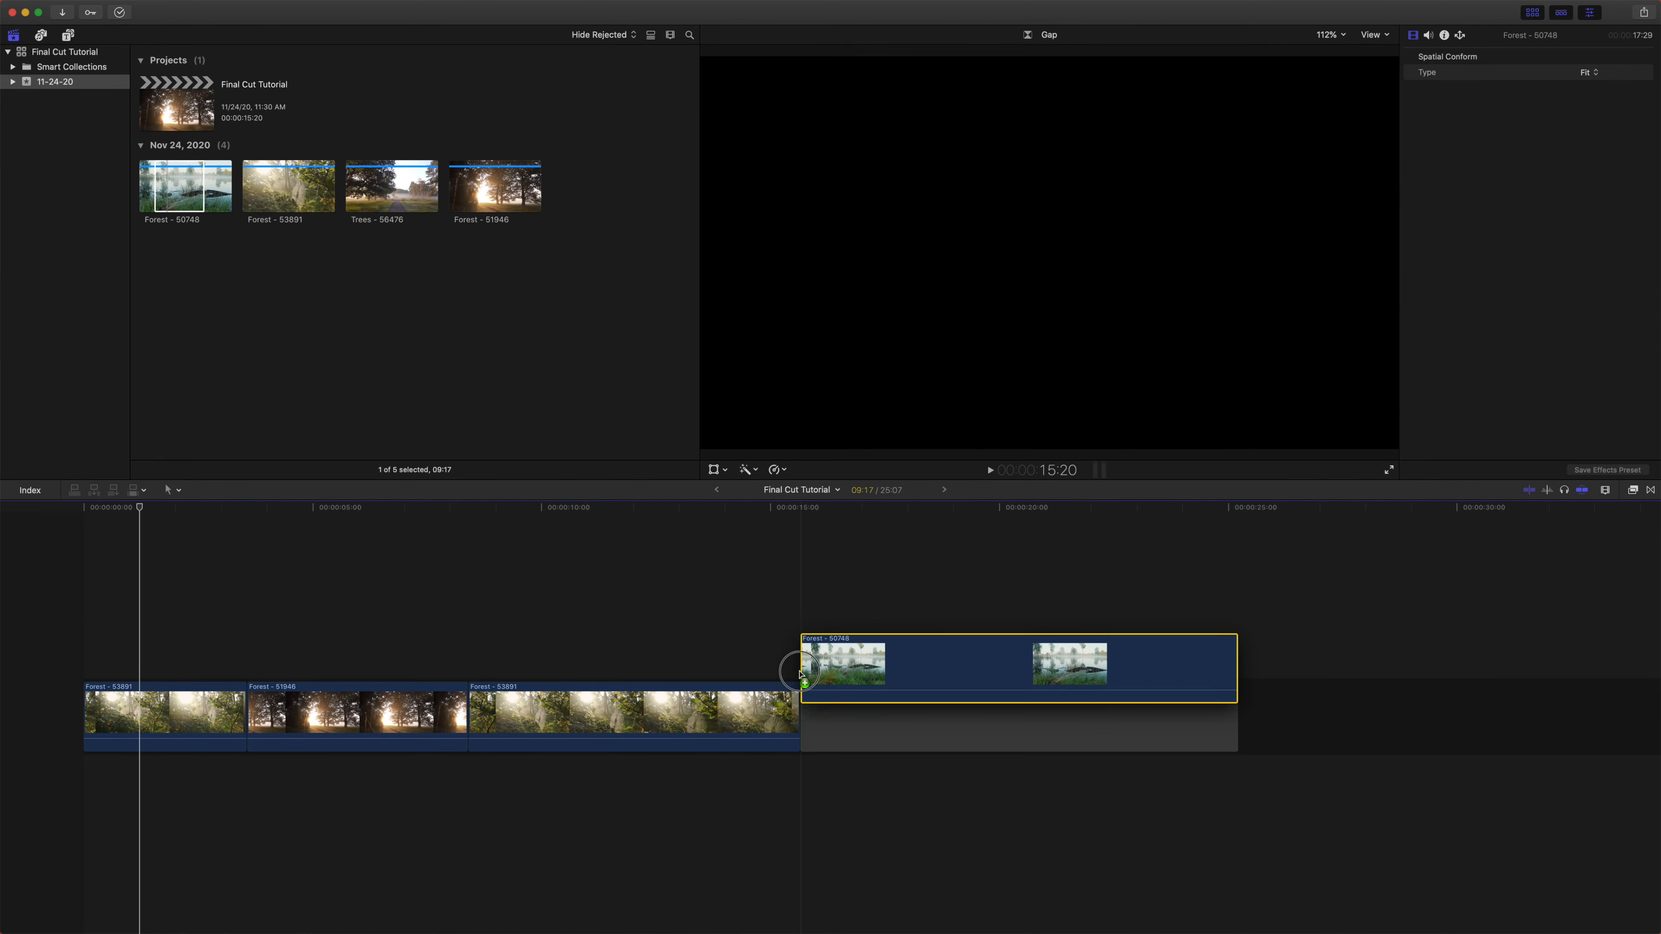
- Append the marked 9:17 range of Forest - 50748 and trim the end of the preceding Forest - 53891 clip to 3:28
{"action": "left_click_drag", "start_coordinate": [797, 712], "coordinate": [638, 706]}
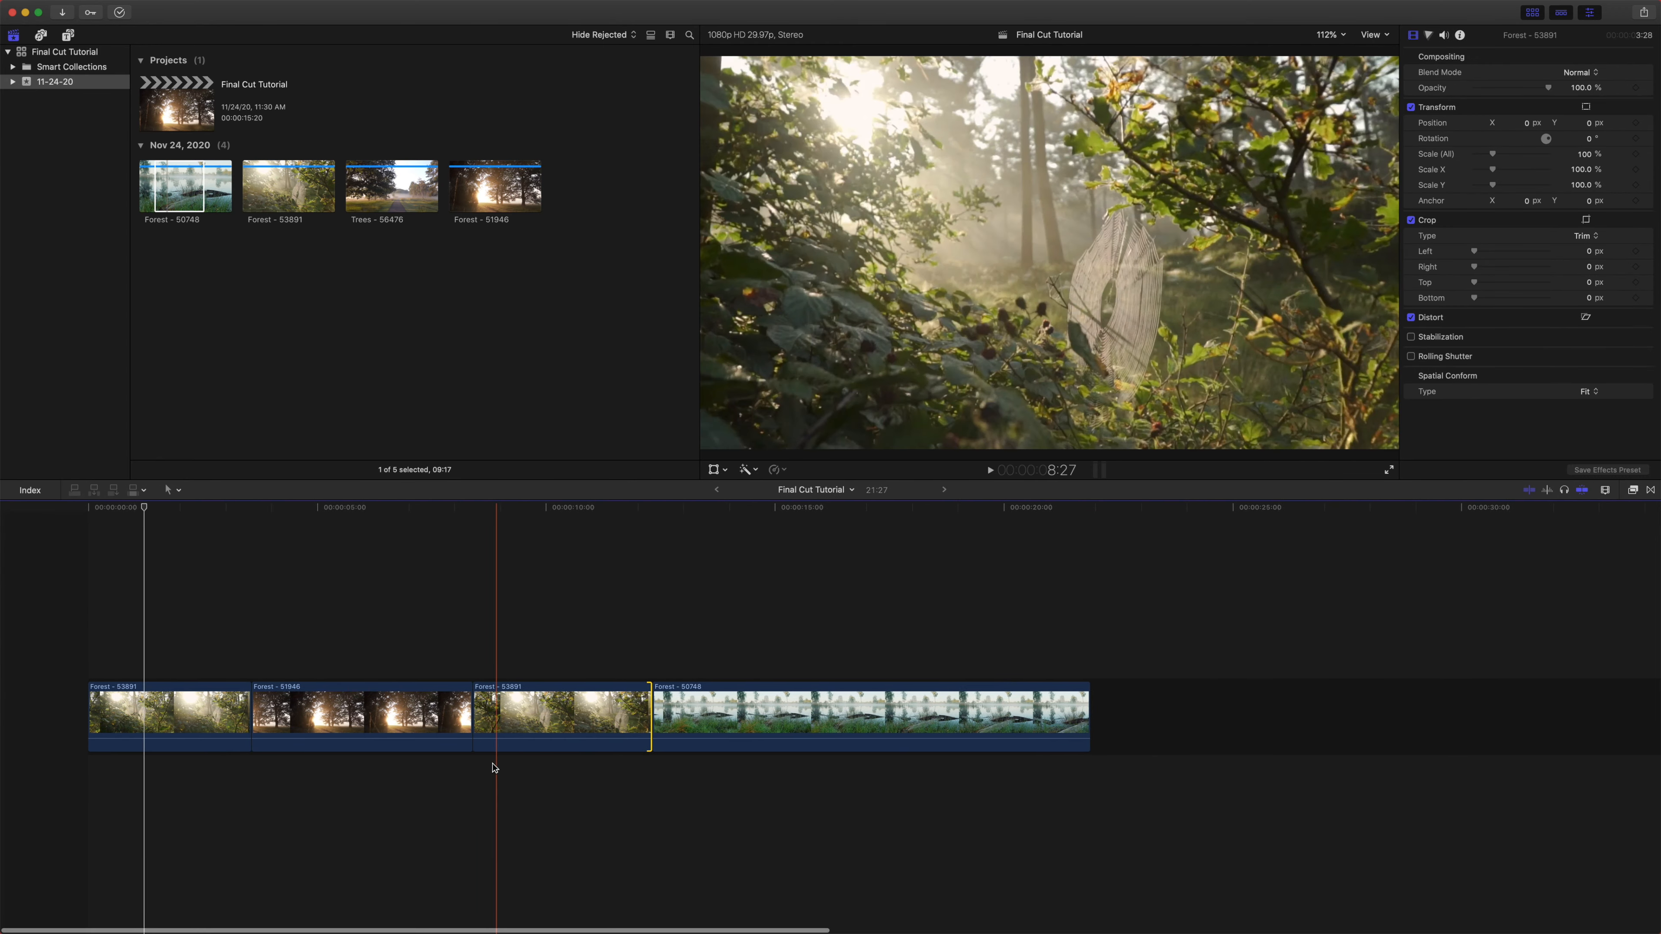
- Return the playhead to the timeline start and apply the Color Board effect to the first Forest - 53891 clip
{"action": "left_click", "coordinate": [284, 508]}
{"action": "left_click_drag", "start_coordinate": [284, 509], "coordinate": [35, 509]}
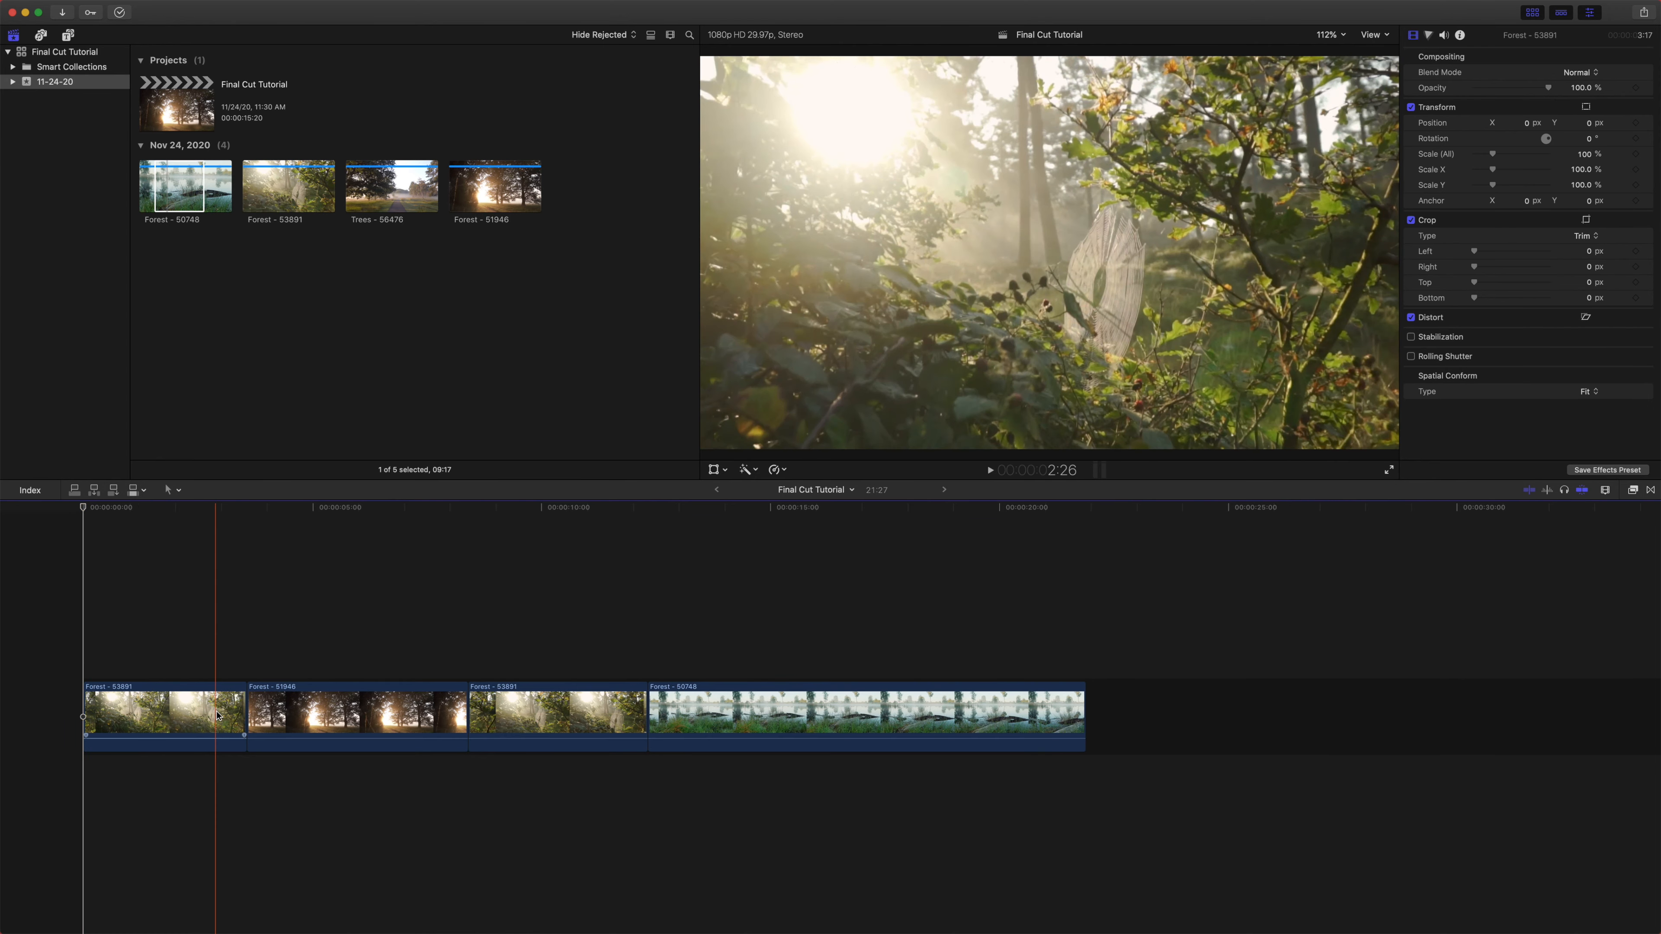
{"action": "left_click", "coordinate": [218, 715]}
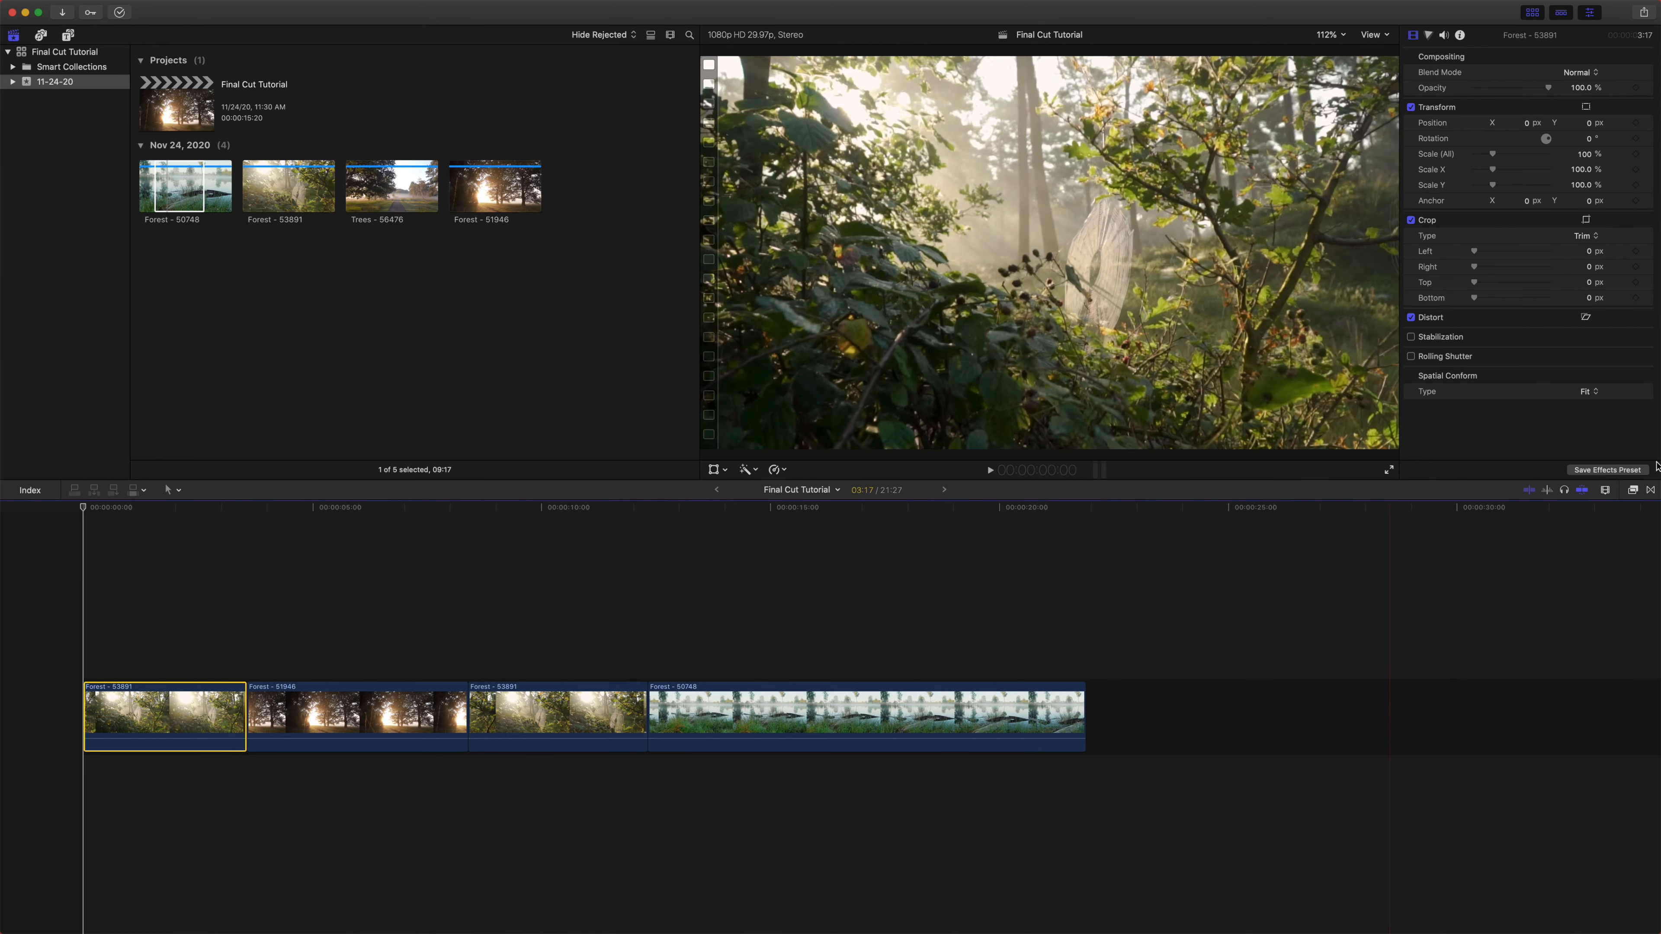
{"action": "left_click", "coordinate": [1633, 490]}
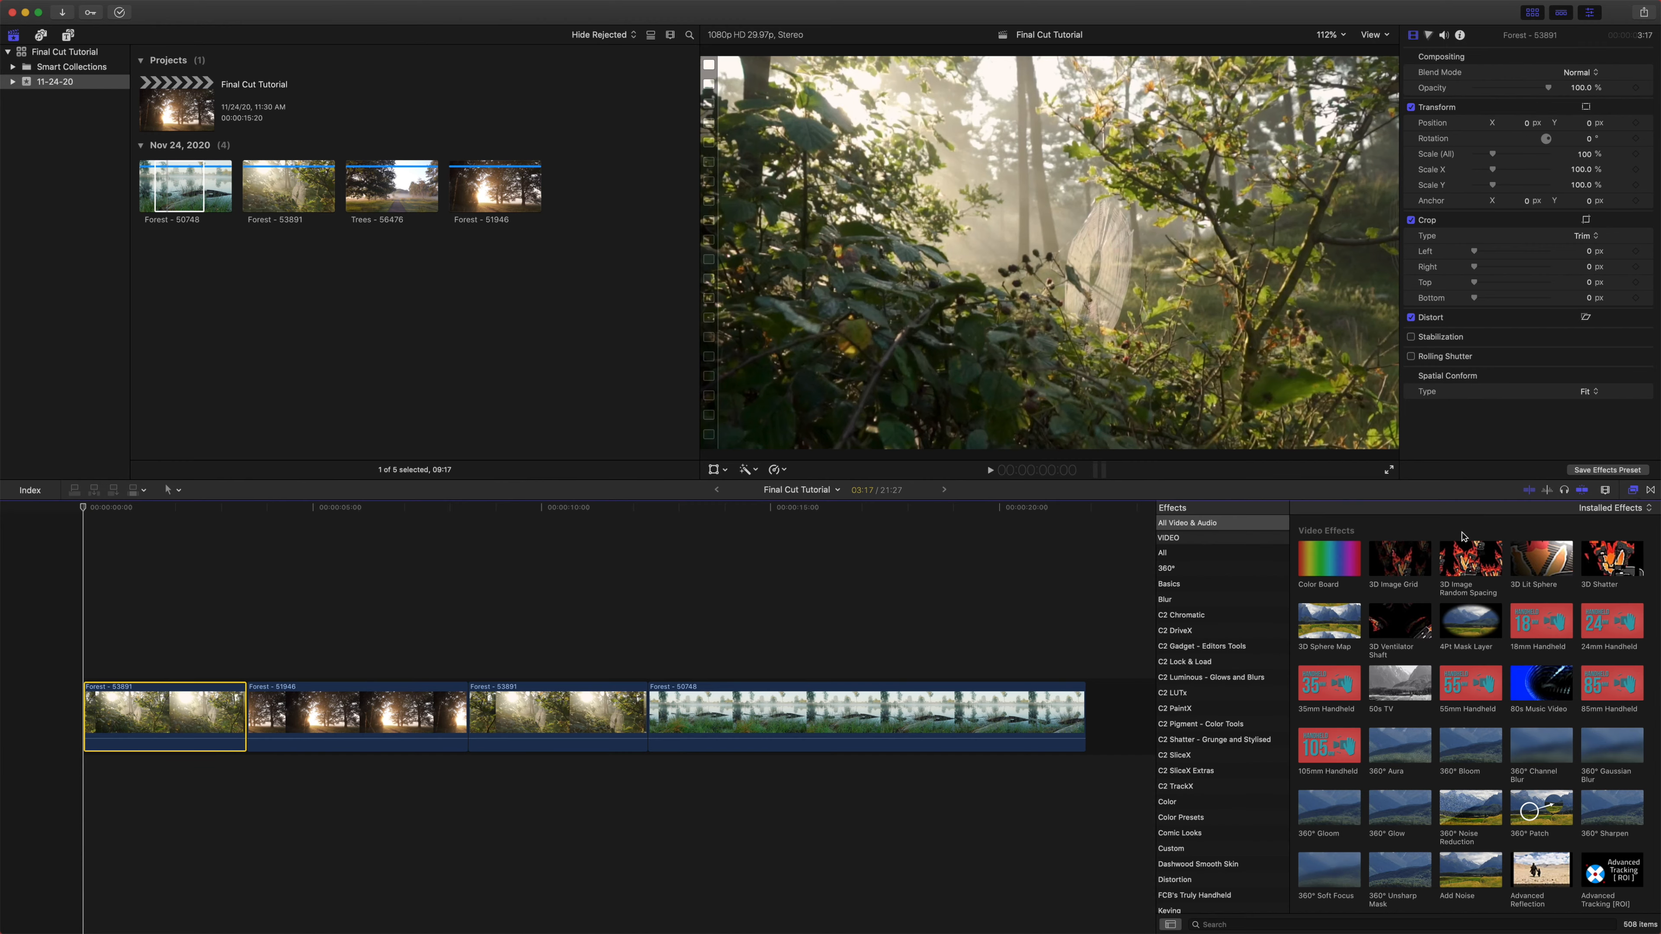
{"action": "left_click_drag", "start_coordinate": [1344, 573], "coordinate": [155, 715]}
{"action": "key", "text": "super+z"}
{"action": "double_click", "coordinate": [1341, 561]}
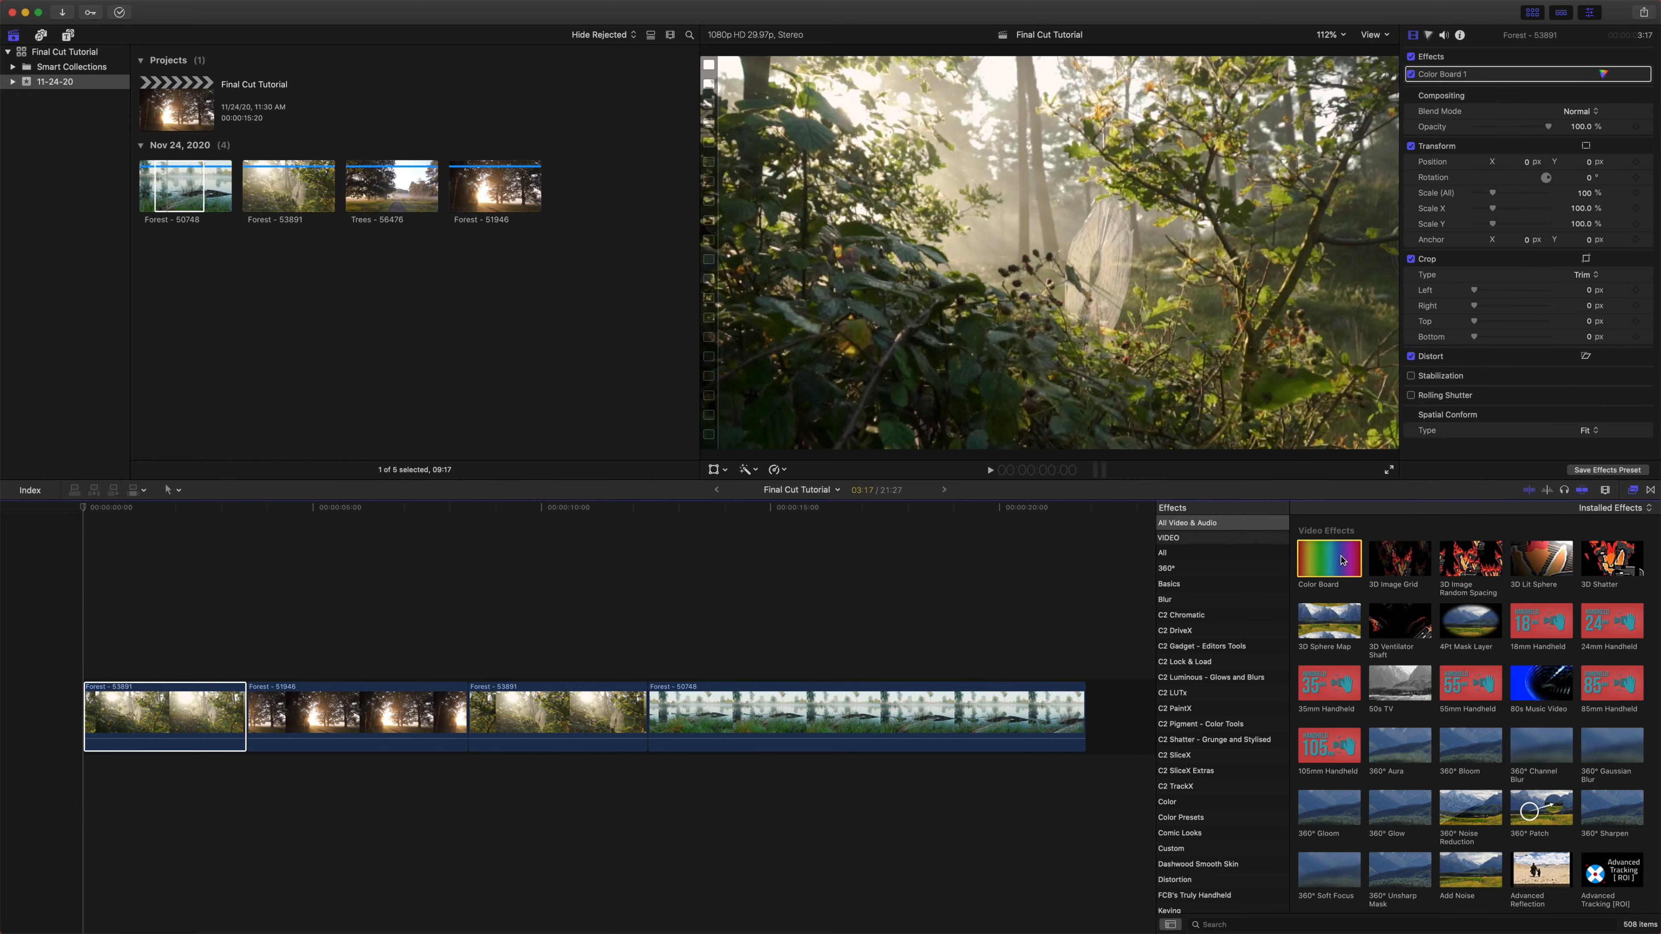
- Place the playhead at about 1:11 and open the exposure controls of the clip's Color Board 1 effect
{"action": "left_click", "coordinate": [147, 510]}
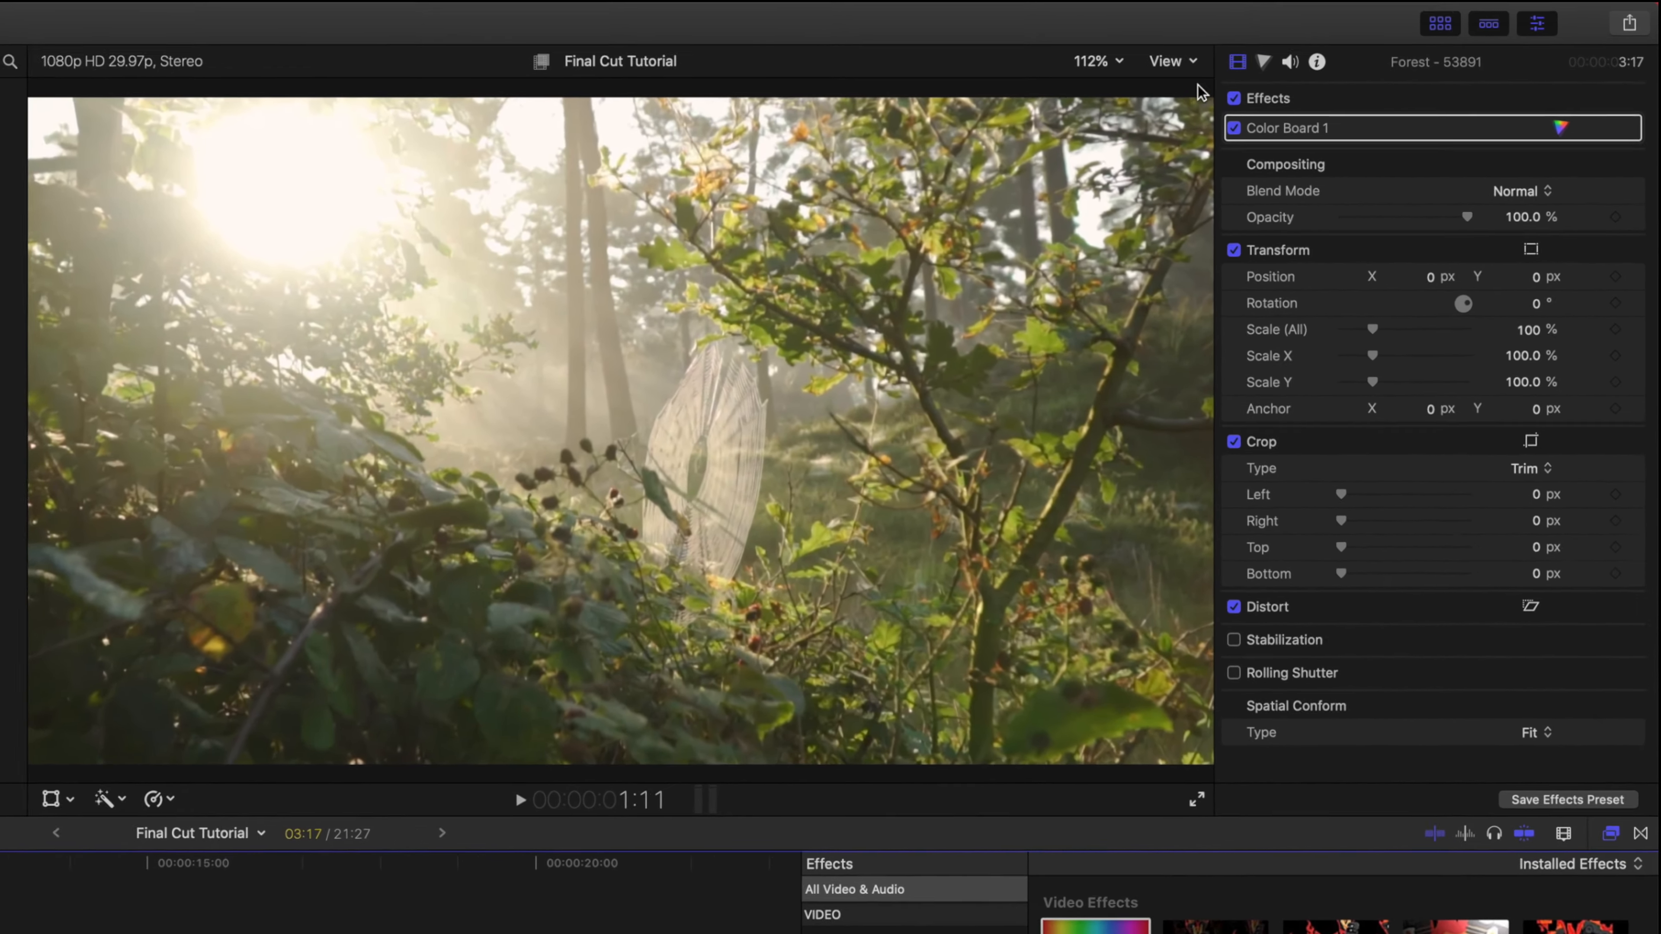
{"action": "left_click", "coordinate": [1414, 38]}
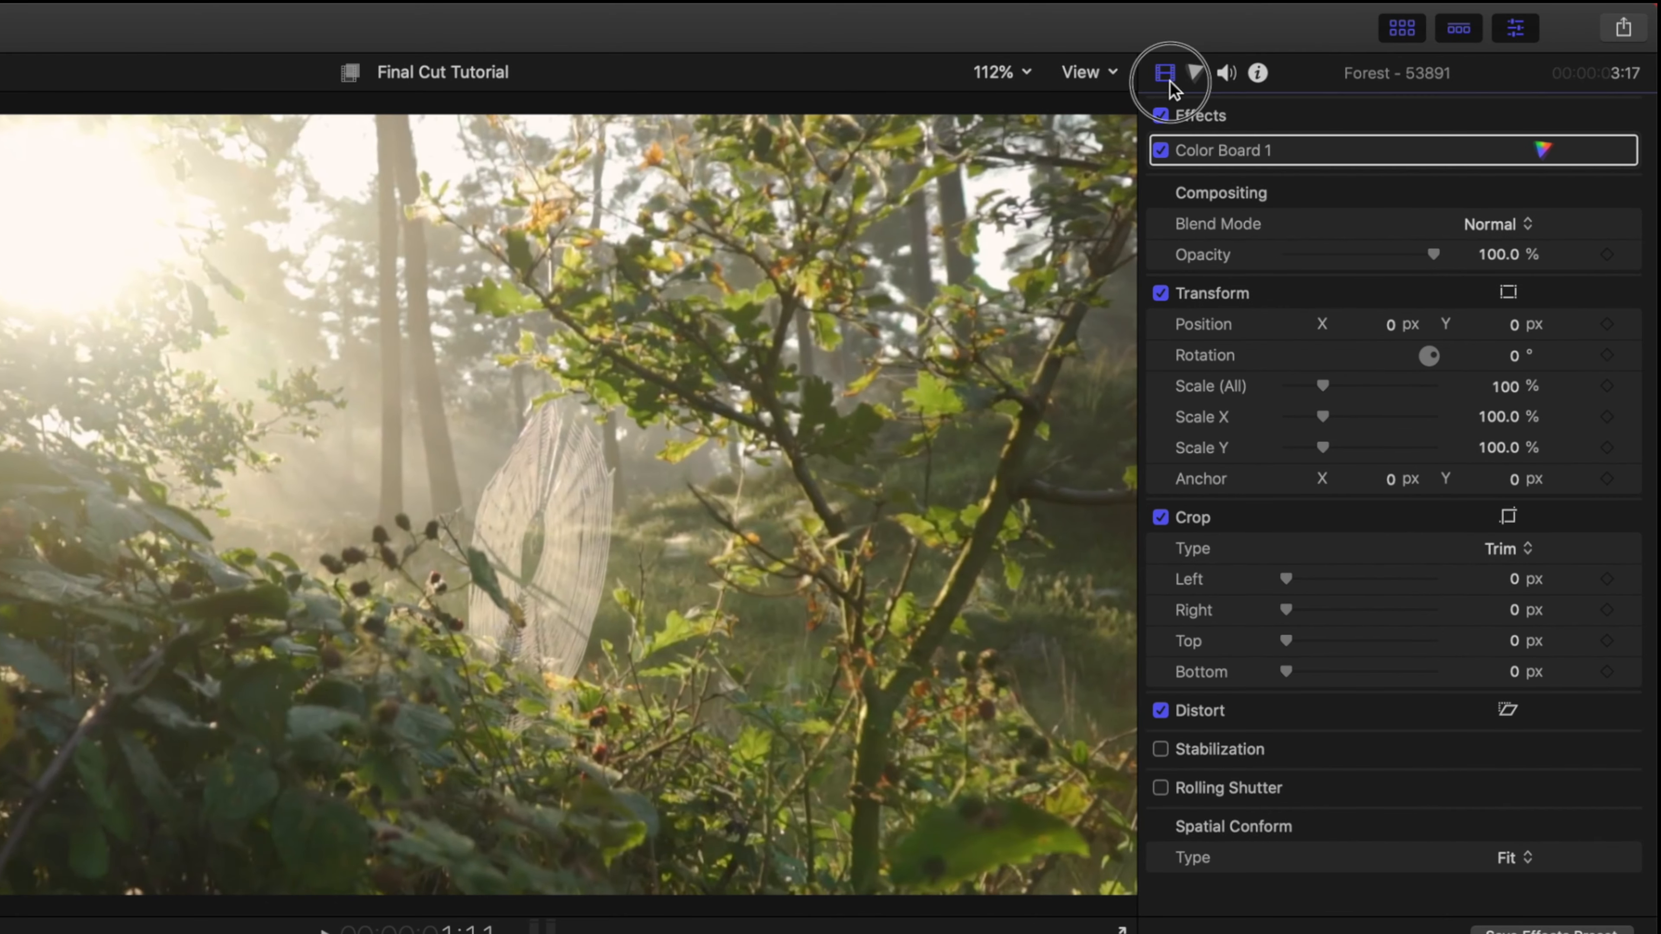
{"action": "left_click", "coordinate": [1291, 152]}
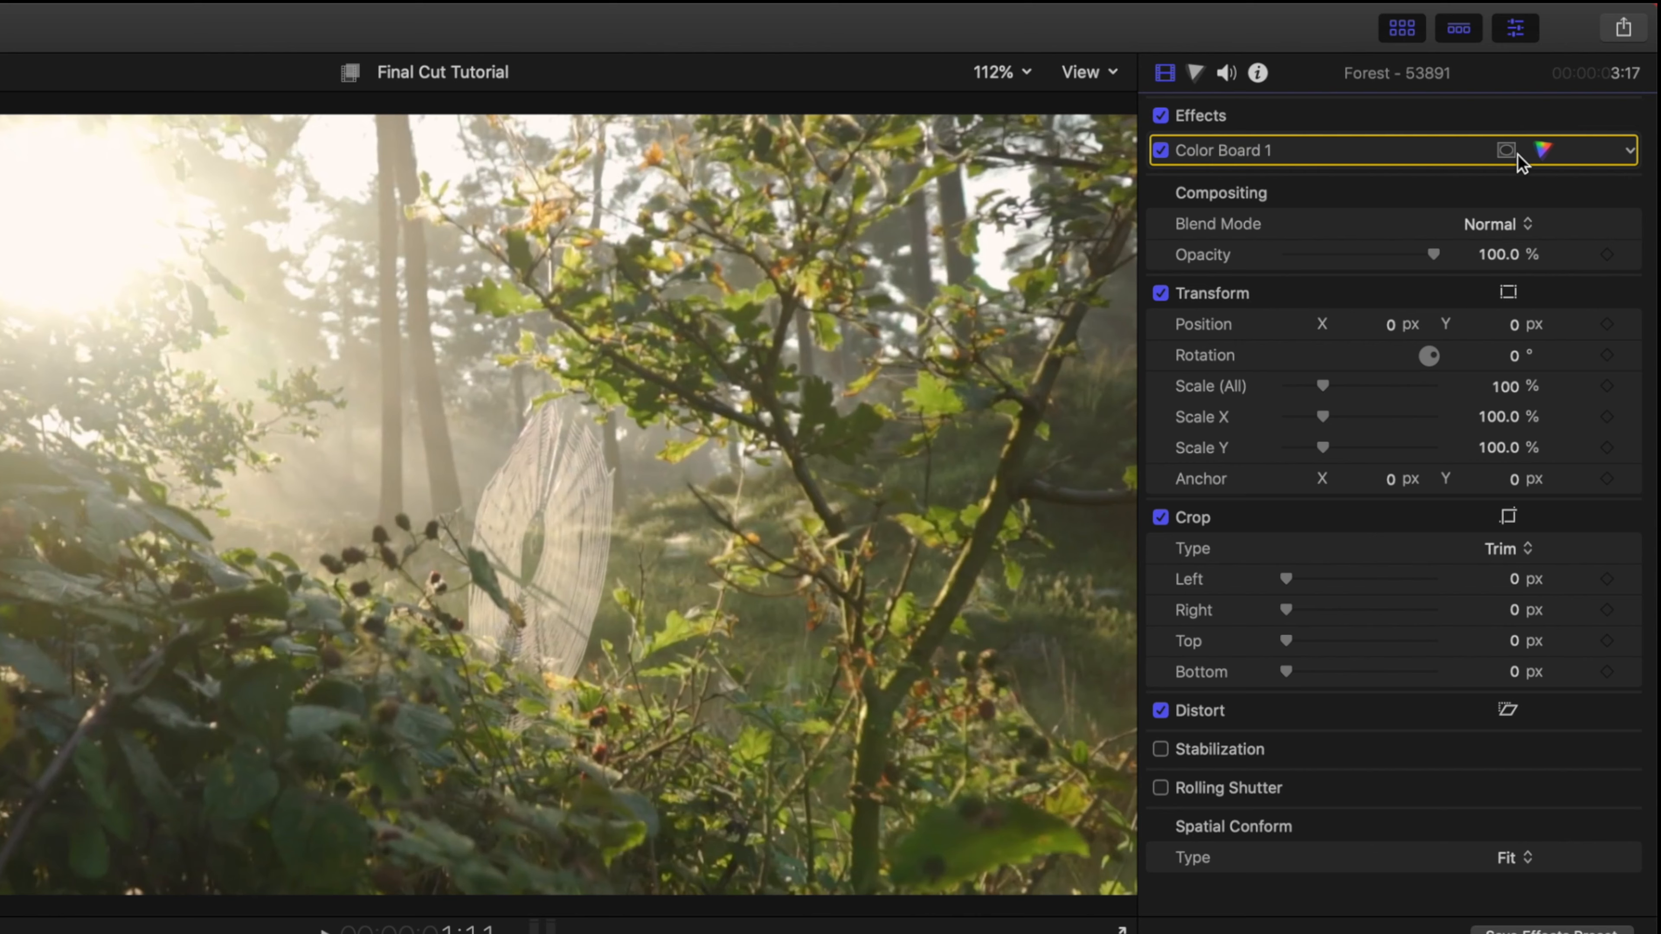
{"action": "left_click", "coordinate": [1545, 149]}
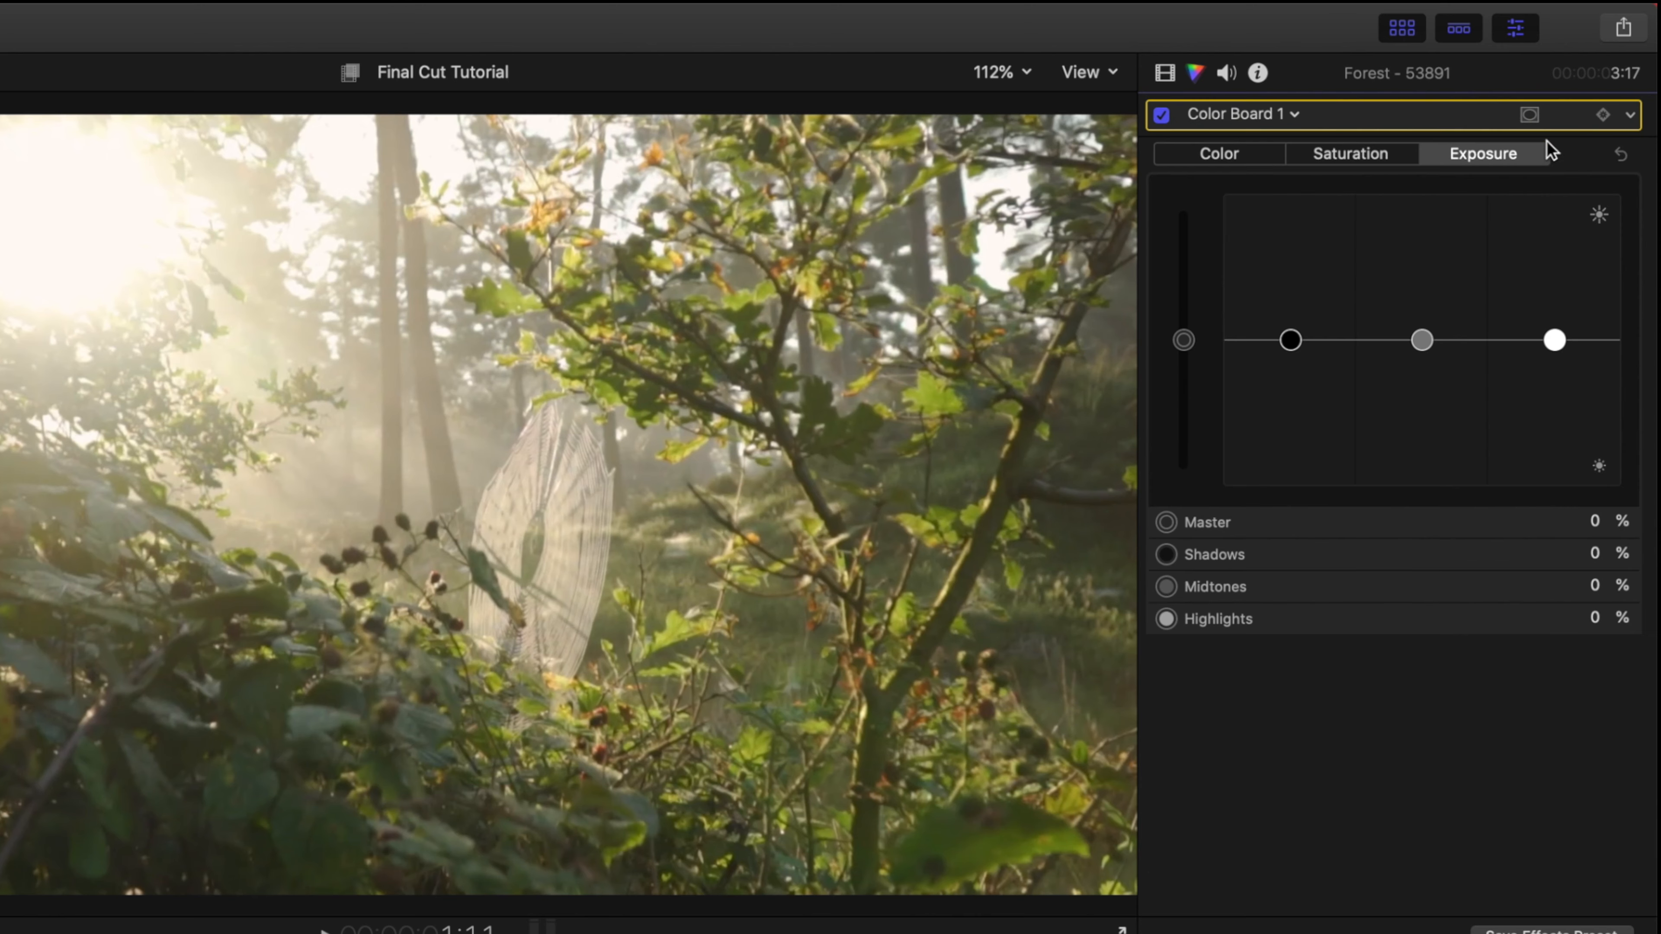
- Grade the clip's colour in Color Board 1: shadows 177° at 28%, midtones 179° at -41%, highlights 245° at -8%
{"action": "left_click", "coordinate": [1219, 155]}
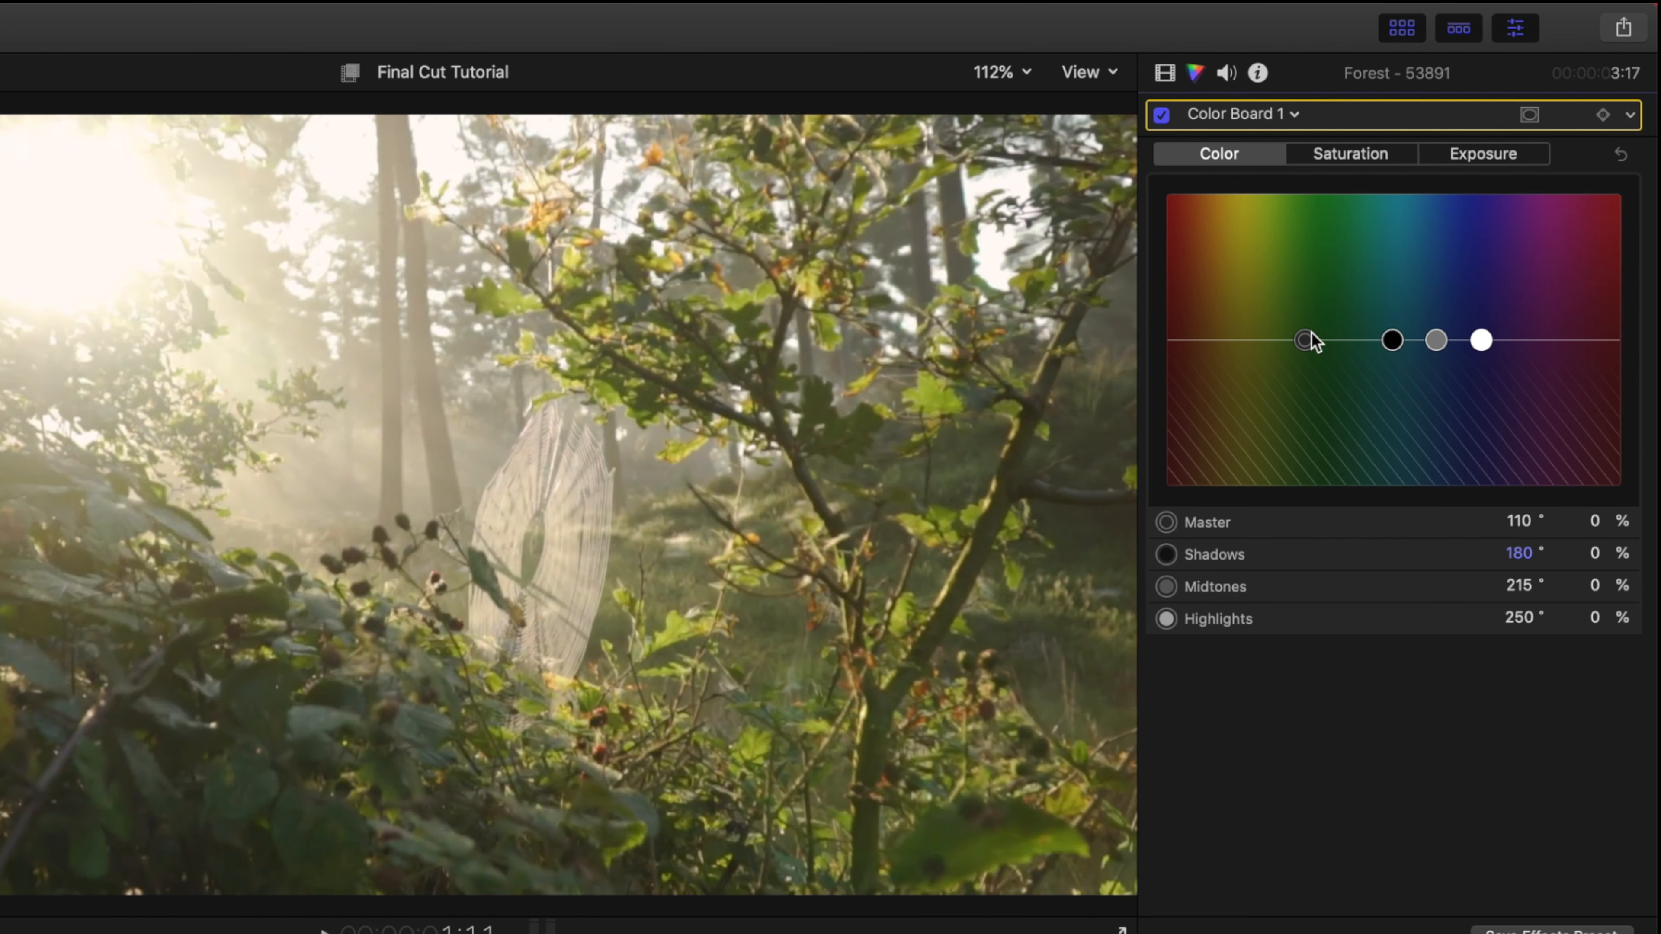
{"action": "mouse_move", "coordinate": [1305, 345]}
{"action": "left_mouse_down"}
{"action": "mouse_move", "coordinate": [1234, 211]}
{"action": "mouse_move", "coordinate": [1264, 371]}
{"action": "mouse_move", "coordinate": [1280, 316]}
{"action": "mouse_move", "coordinate": [1324, 346]}
{"action": "left_mouse_up"}
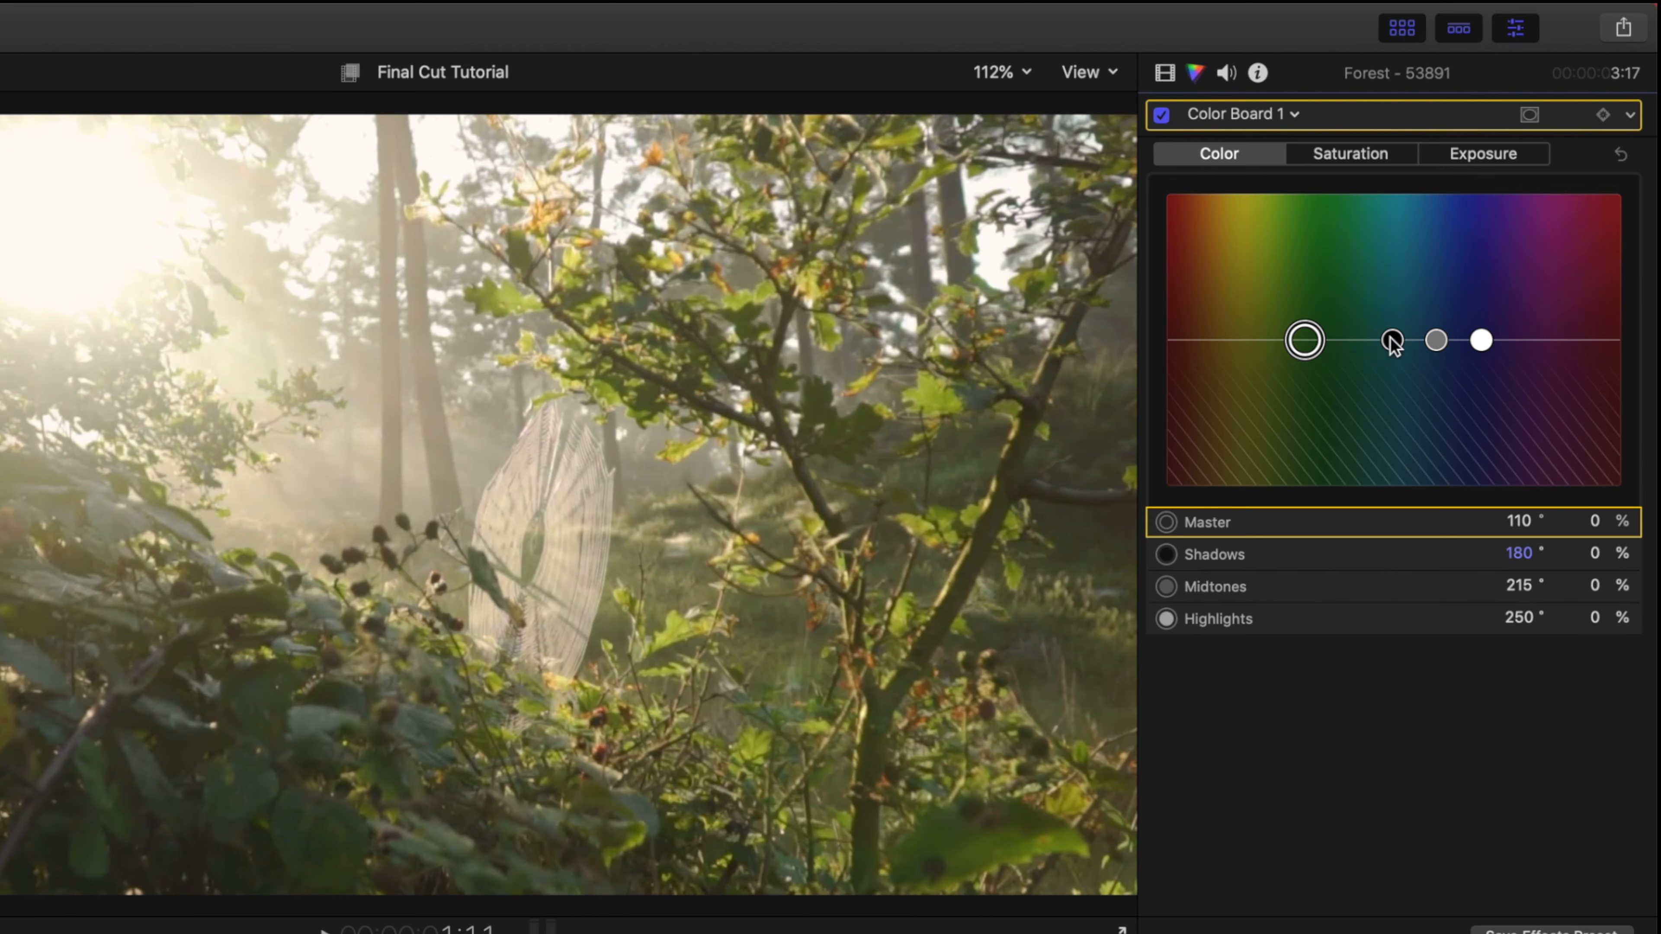
{"action": "left_click_drag", "start_coordinate": [1392, 342], "coordinate": [1392, 399]}
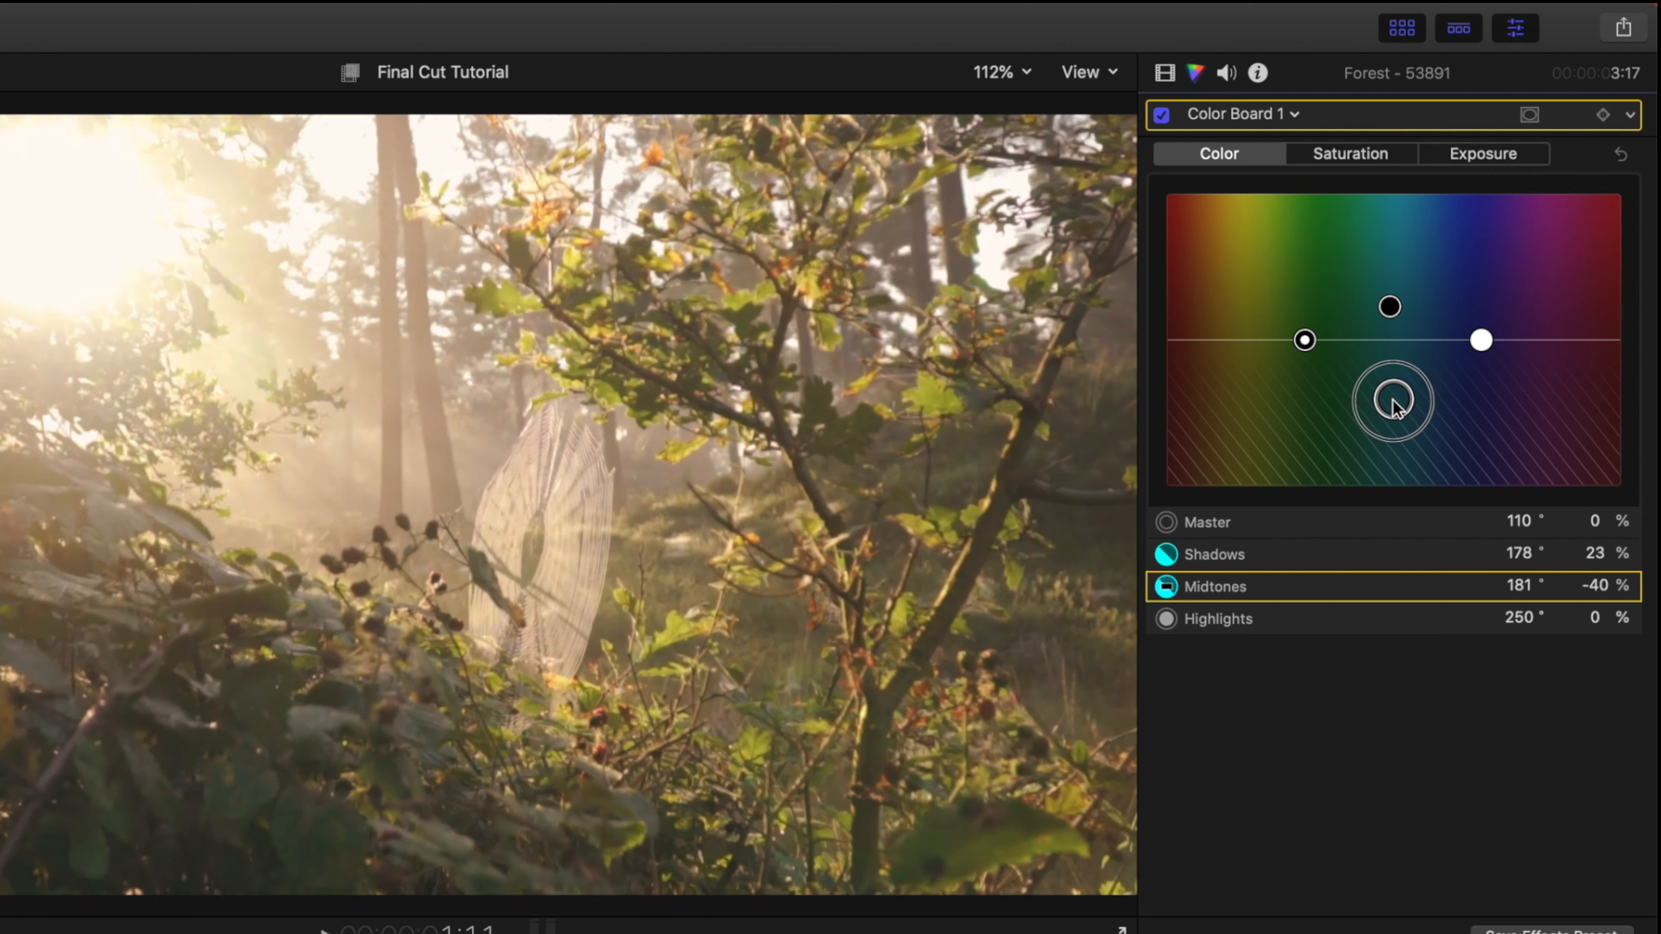
{"action": "left_click_drag", "start_coordinate": [1391, 307], "coordinate": [1390, 298]}
{"action": "left_click_drag", "start_coordinate": [1394, 401], "coordinate": [1391, 399]}
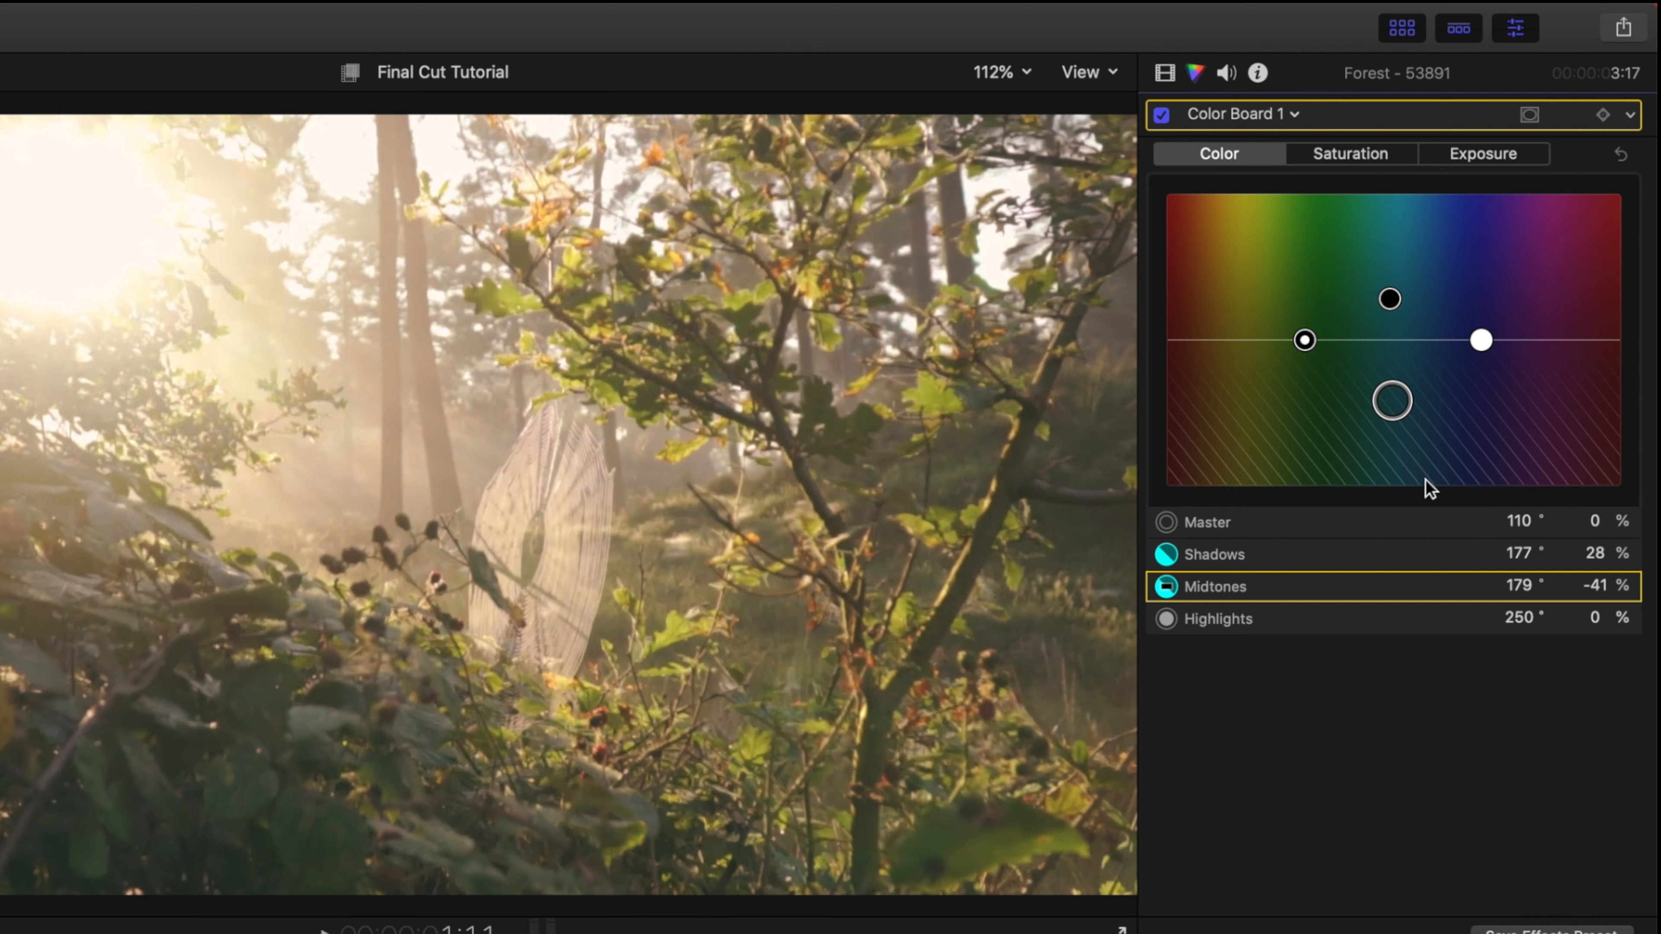
{"action": "left_click", "coordinate": [1392, 302]}
{"action": "mouse_move", "coordinate": [1481, 340]}
{"action": "left_mouse_down"}
{"action": "mouse_move", "coordinate": [1454, 324]}
{"action": "mouse_move", "coordinate": [1458, 355]}
{"action": "mouse_move", "coordinate": [1483, 356]}
{"action": "mouse_move", "coordinate": [1475, 330]}
{"action": "mouse_move", "coordinate": [1474, 350]}
{"action": "left_mouse_up"}
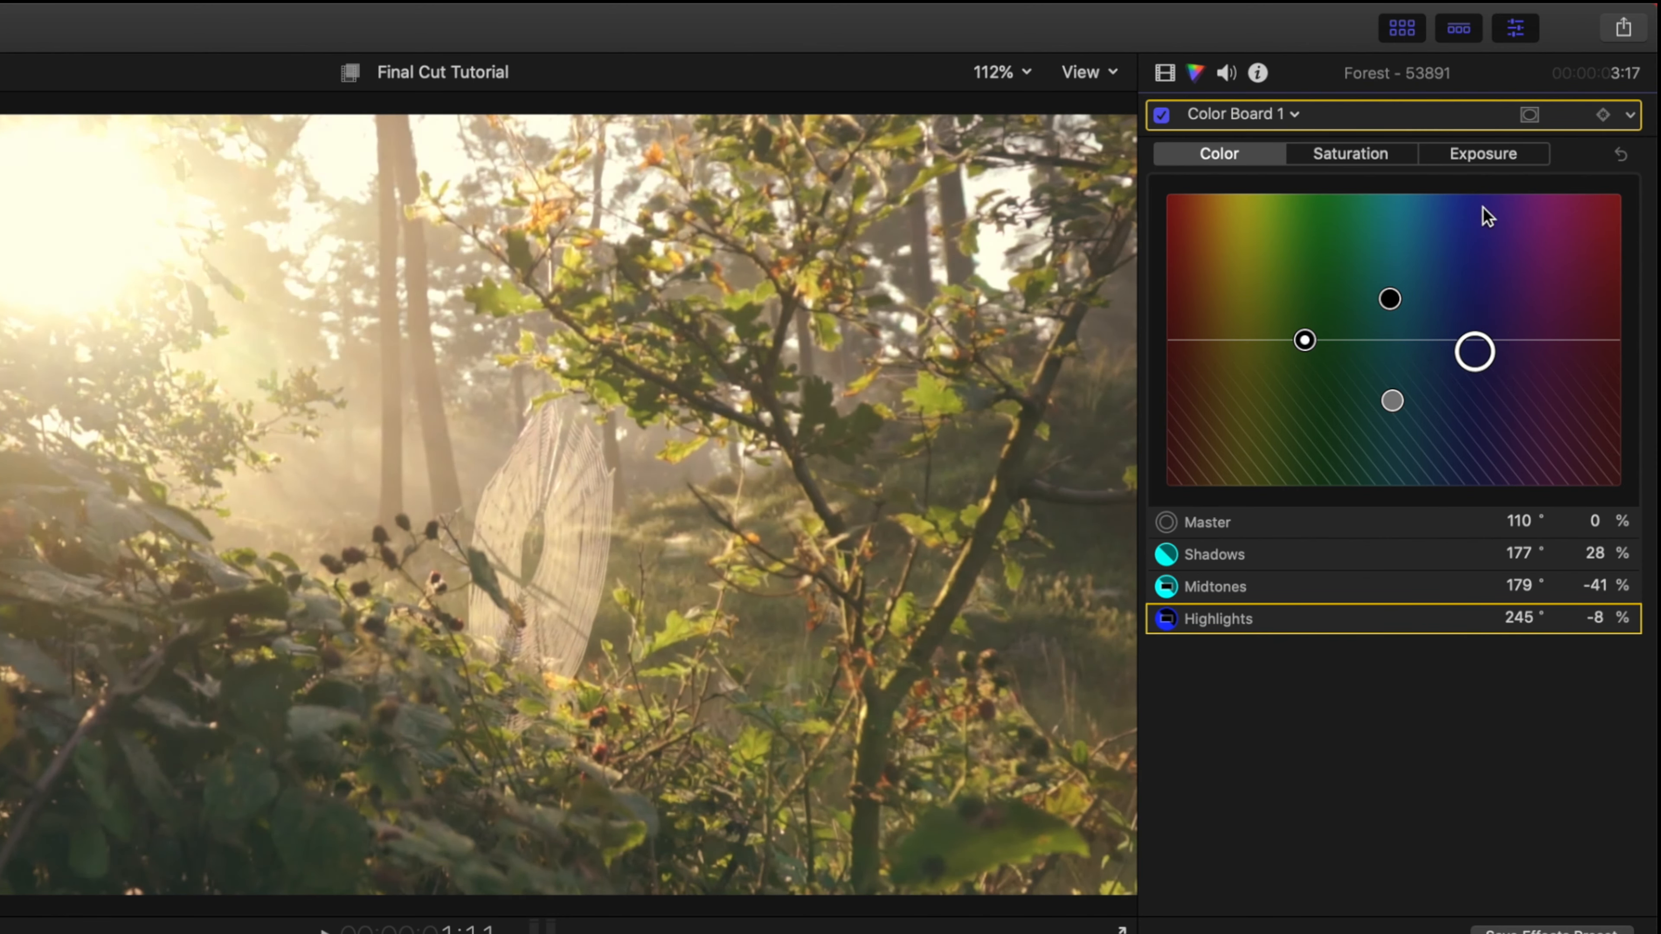
- Try raising the saturation of the shadows, midtones and highlights one after another, undoing each change
{"action": "left_click", "coordinate": [1300, 155]}
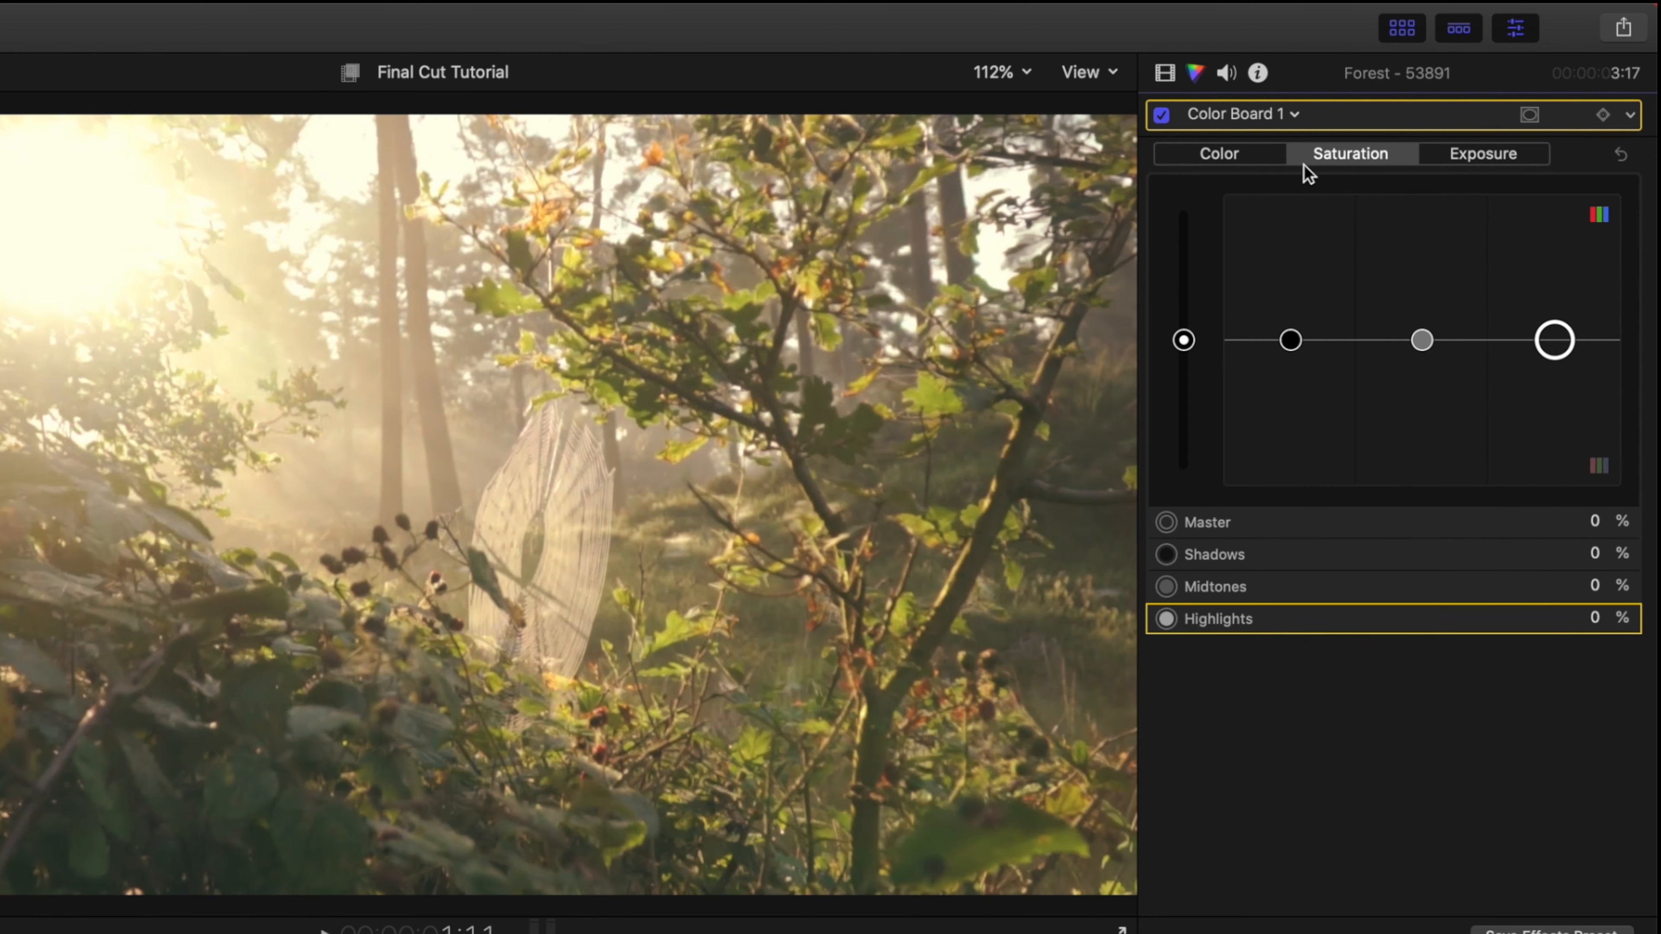
{"action": "left_click_drag", "start_coordinate": [1289, 347], "coordinate": [1278, 280]}
{"action": "key", "text": "super+z"}
{"action": "left_click_drag", "start_coordinate": [1420, 341], "coordinate": [1401, 275]}
{"action": "key", "text": "super+z"}
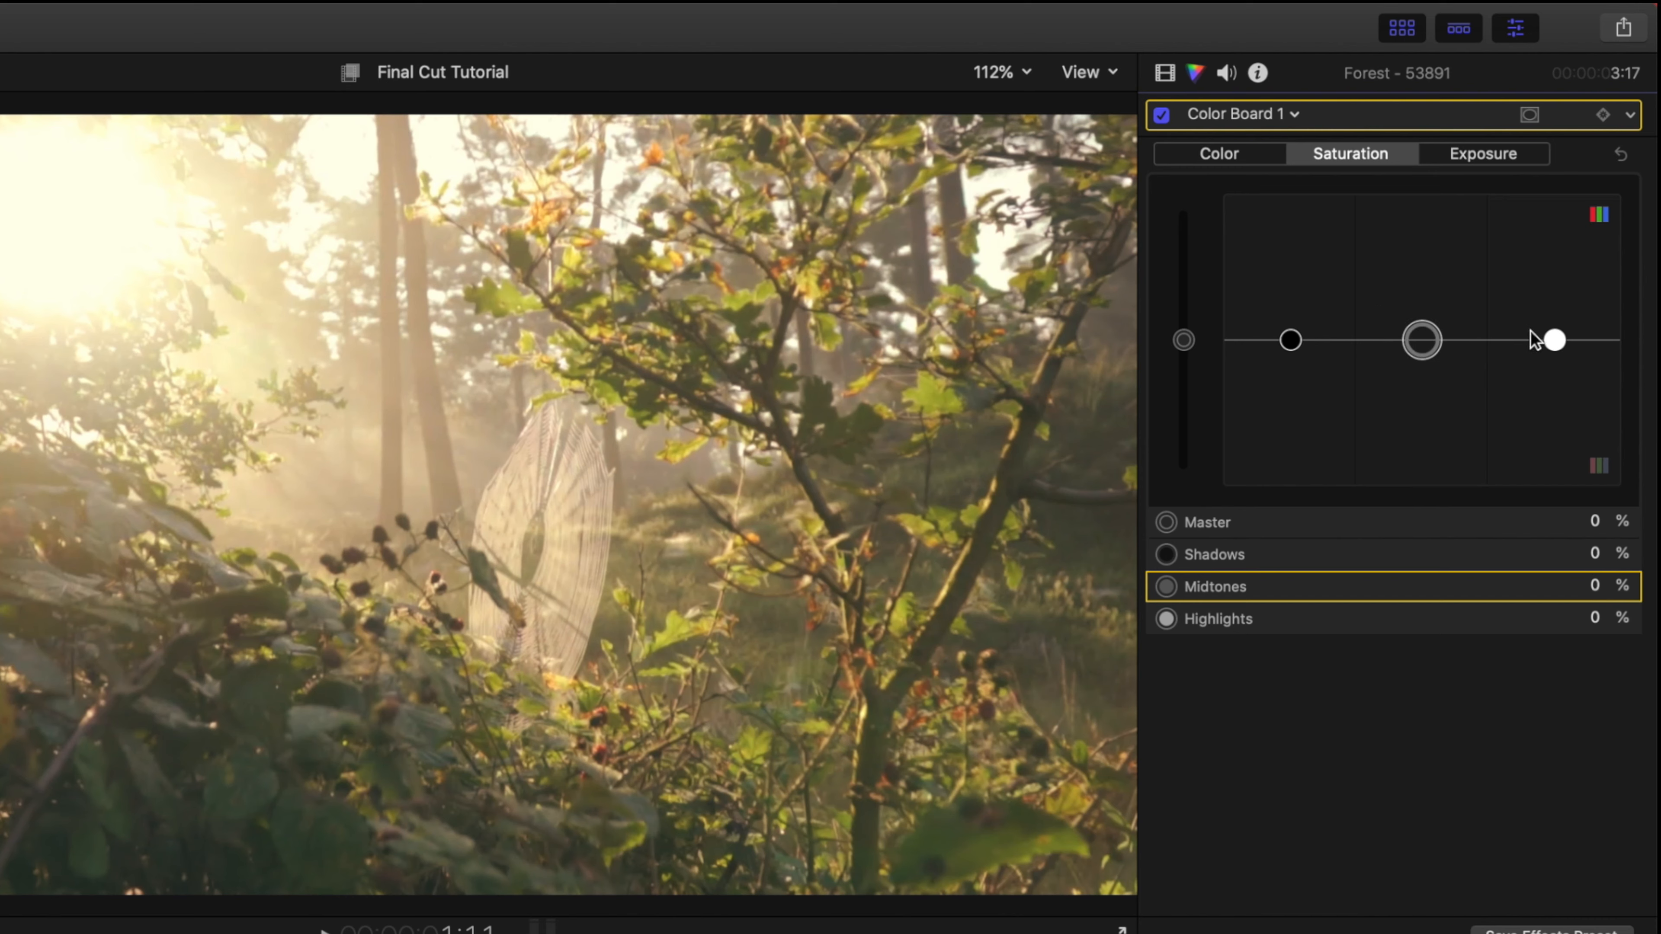
{"action": "left_click_drag", "start_coordinate": [1549, 340], "coordinate": [1538, 282]}
{"action": "key", "text": "super+z"}
- Set the master saturation to 56% and the exposure to -29% for shadows, 6% for midtones and 13% for highlights
{"action": "left_click_drag", "start_coordinate": [1184, 339], "coordinate": [1183, 259]}
{"action": "key", "text": "super+z"}
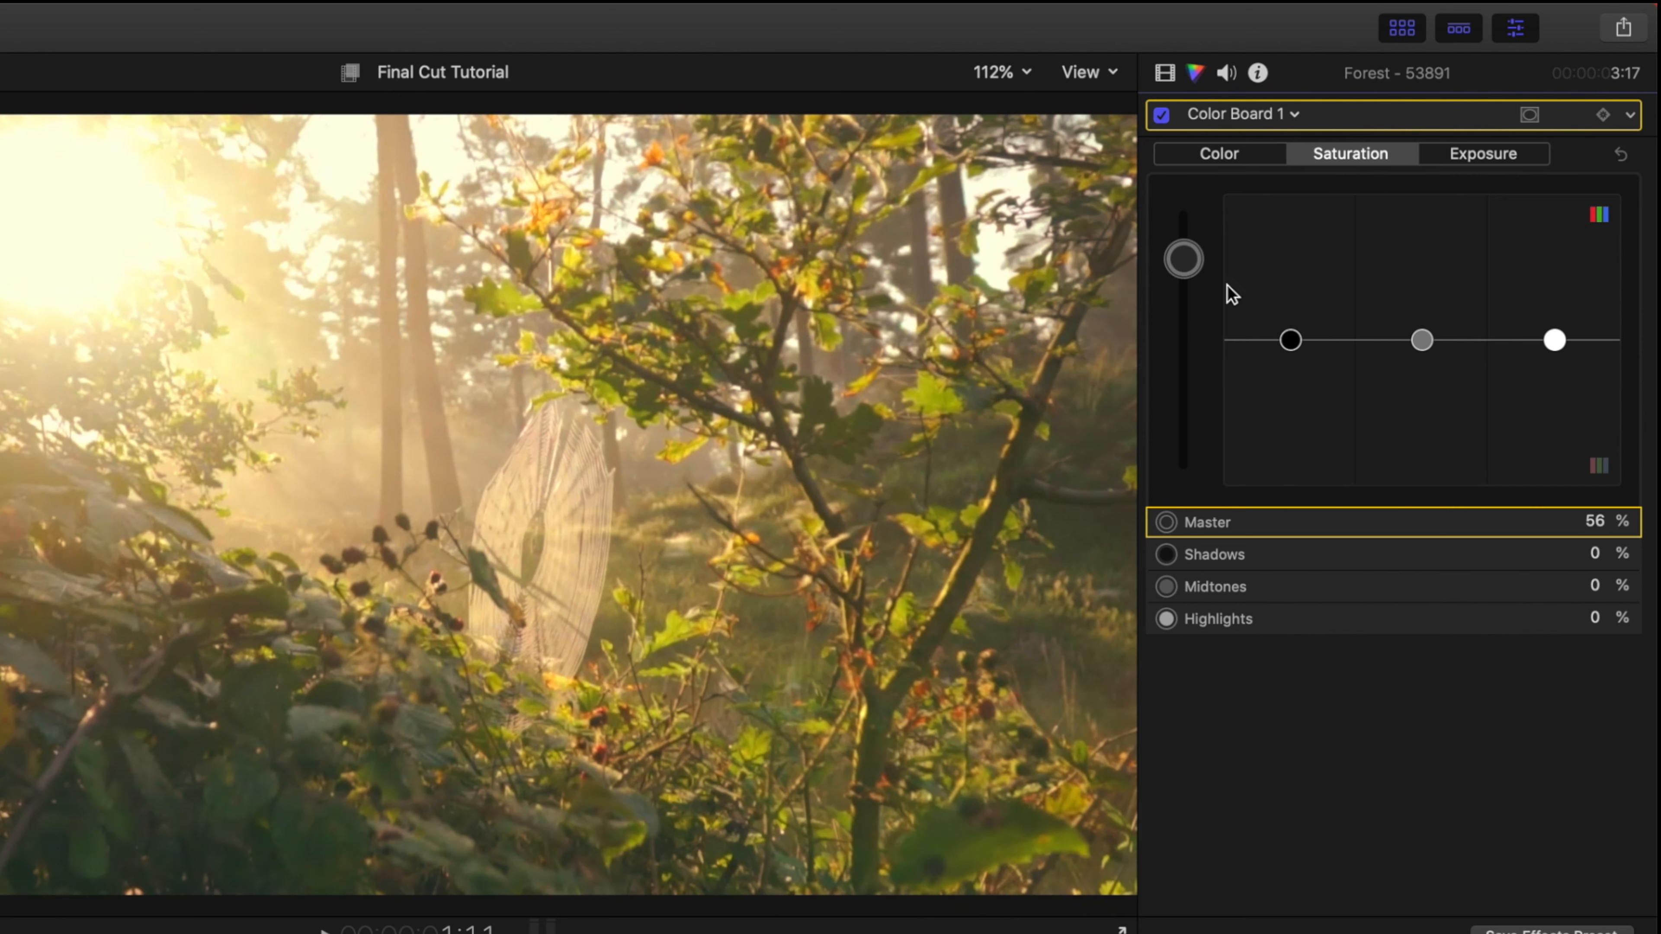
{"action": "left_click", "coordinate": [1471, 162]}
{"action": "left_click_drag", "start_coordinate": [1292, 341], "coordinate": [1296, 364]}
{"action": "left_click_drag", "start_coordinate": [1414, 343], "coordinate": [1421, 327]}
{"action": "left_click_drag", "start_coordinate": [1556, 340], "coordinate": [1564, 324]}
{"action": "left_click_drag", "start_coordinate": [1286, 367], "coordinate": [1283, 382]}
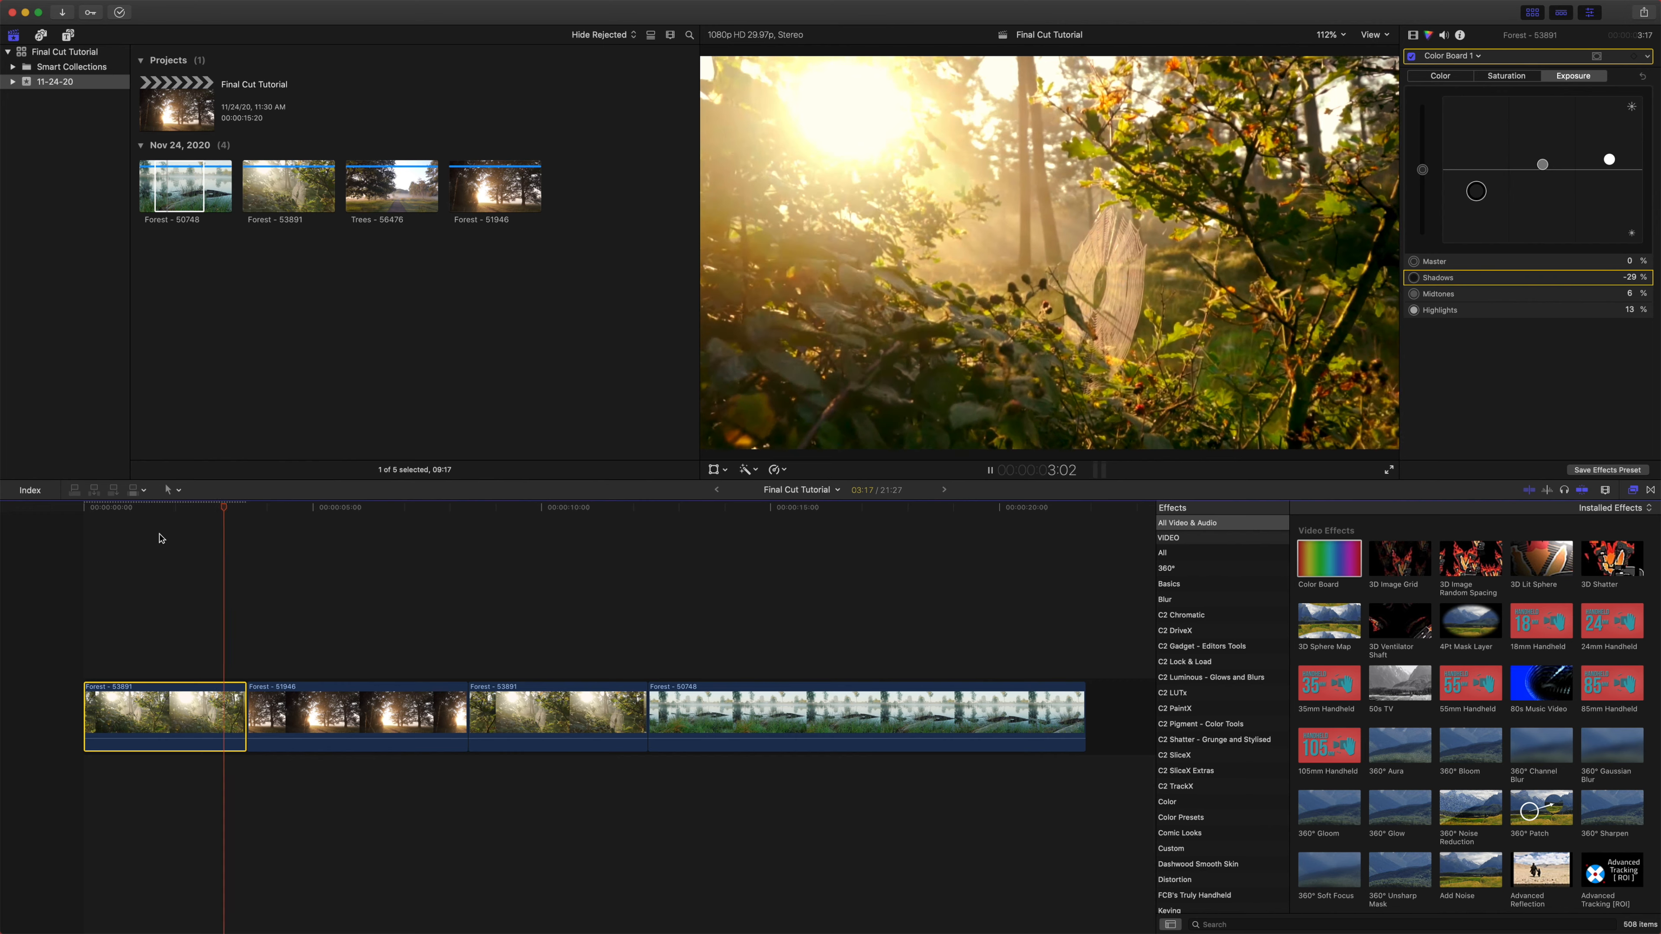
- Copy the graded first Forest - 53891 clip and paste its Color Board 1 effect onto the three following timeline clips as attributes
{"action": "left_click_drag", "start_coordinate": [211, 498], "coordinate": [594, 556]}
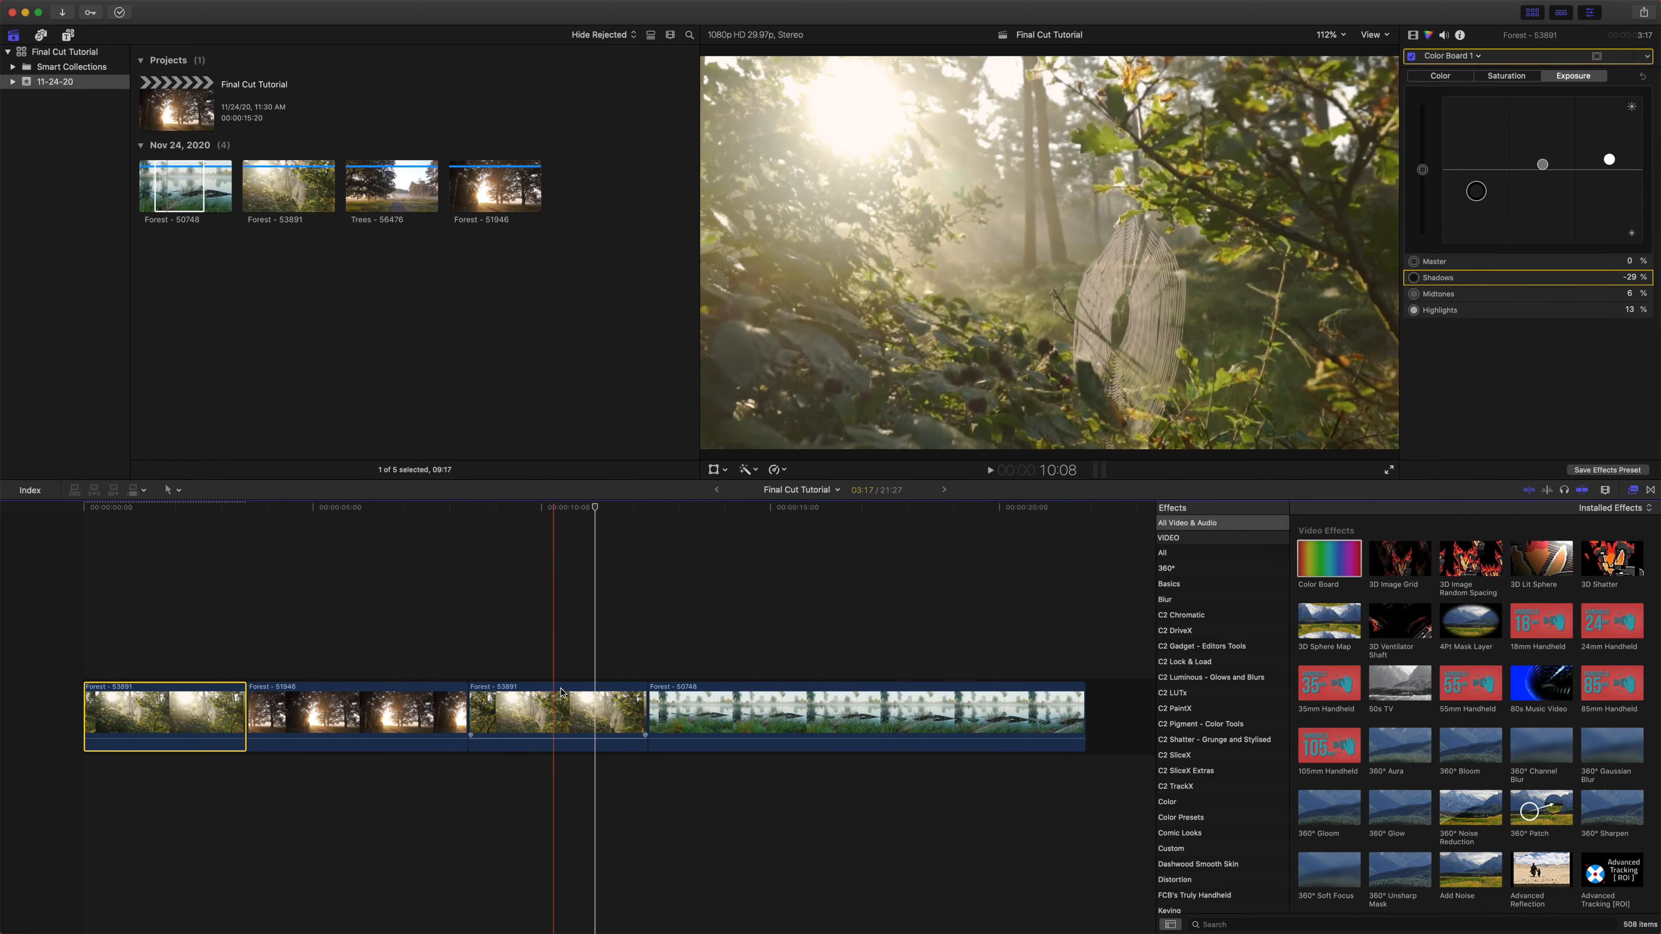
{"action": "left_click_drag", "start_coordinate": [451, 518], "coordinate": [285, 520]}
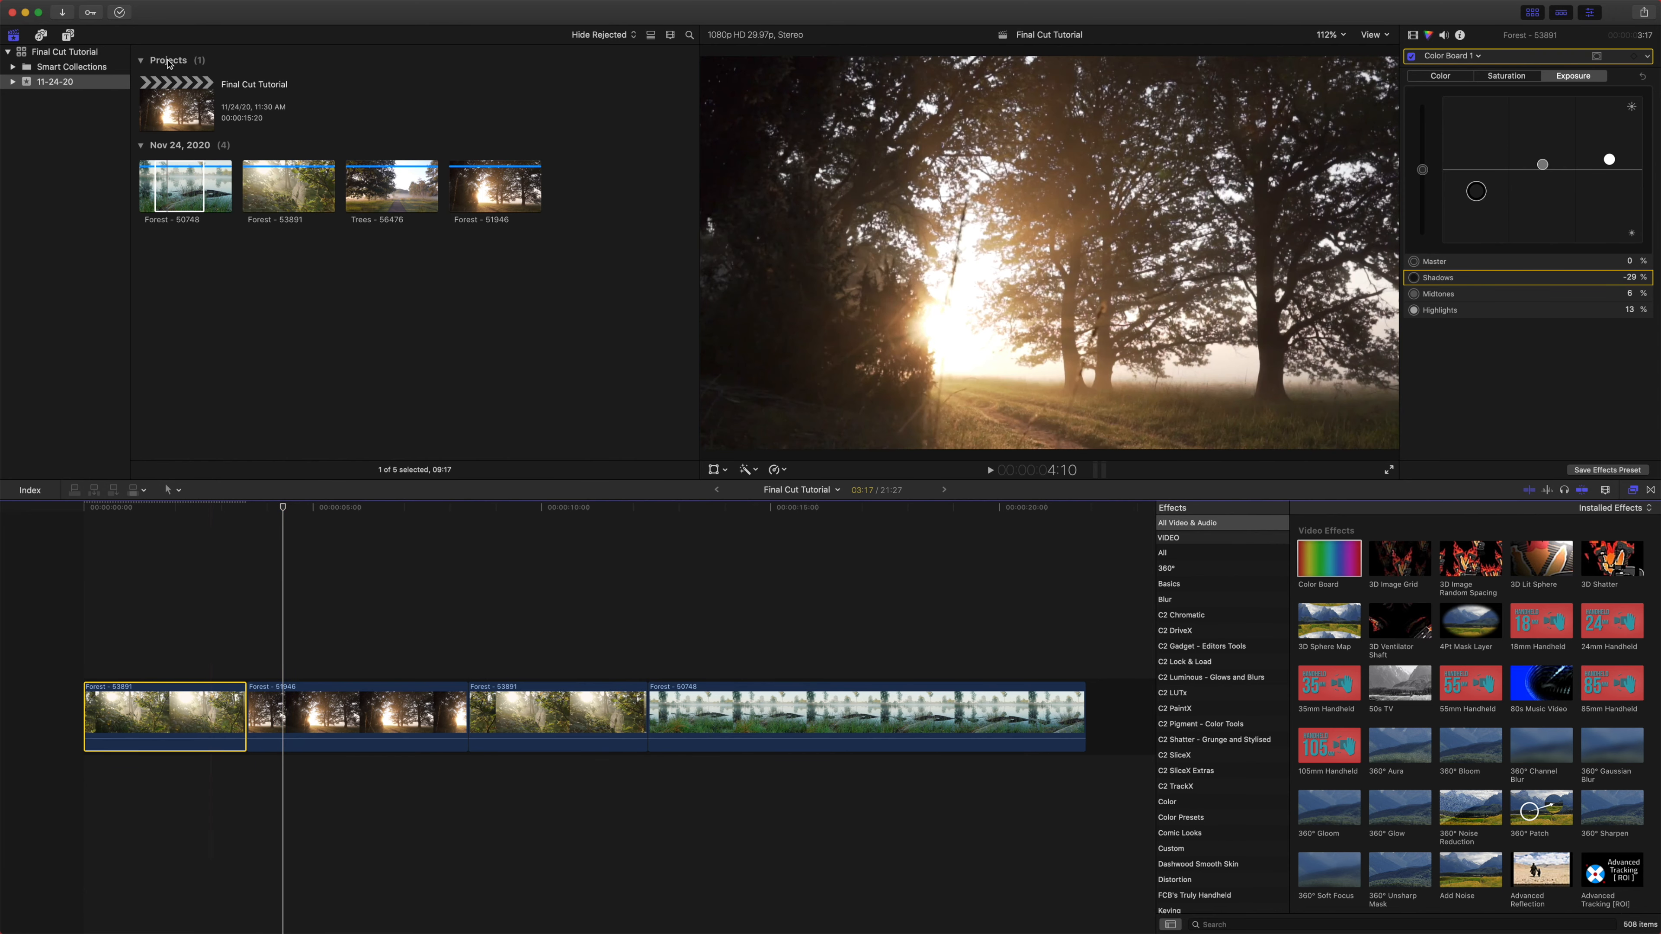
{"action": "left_click", "coordinate": [139, 7]}
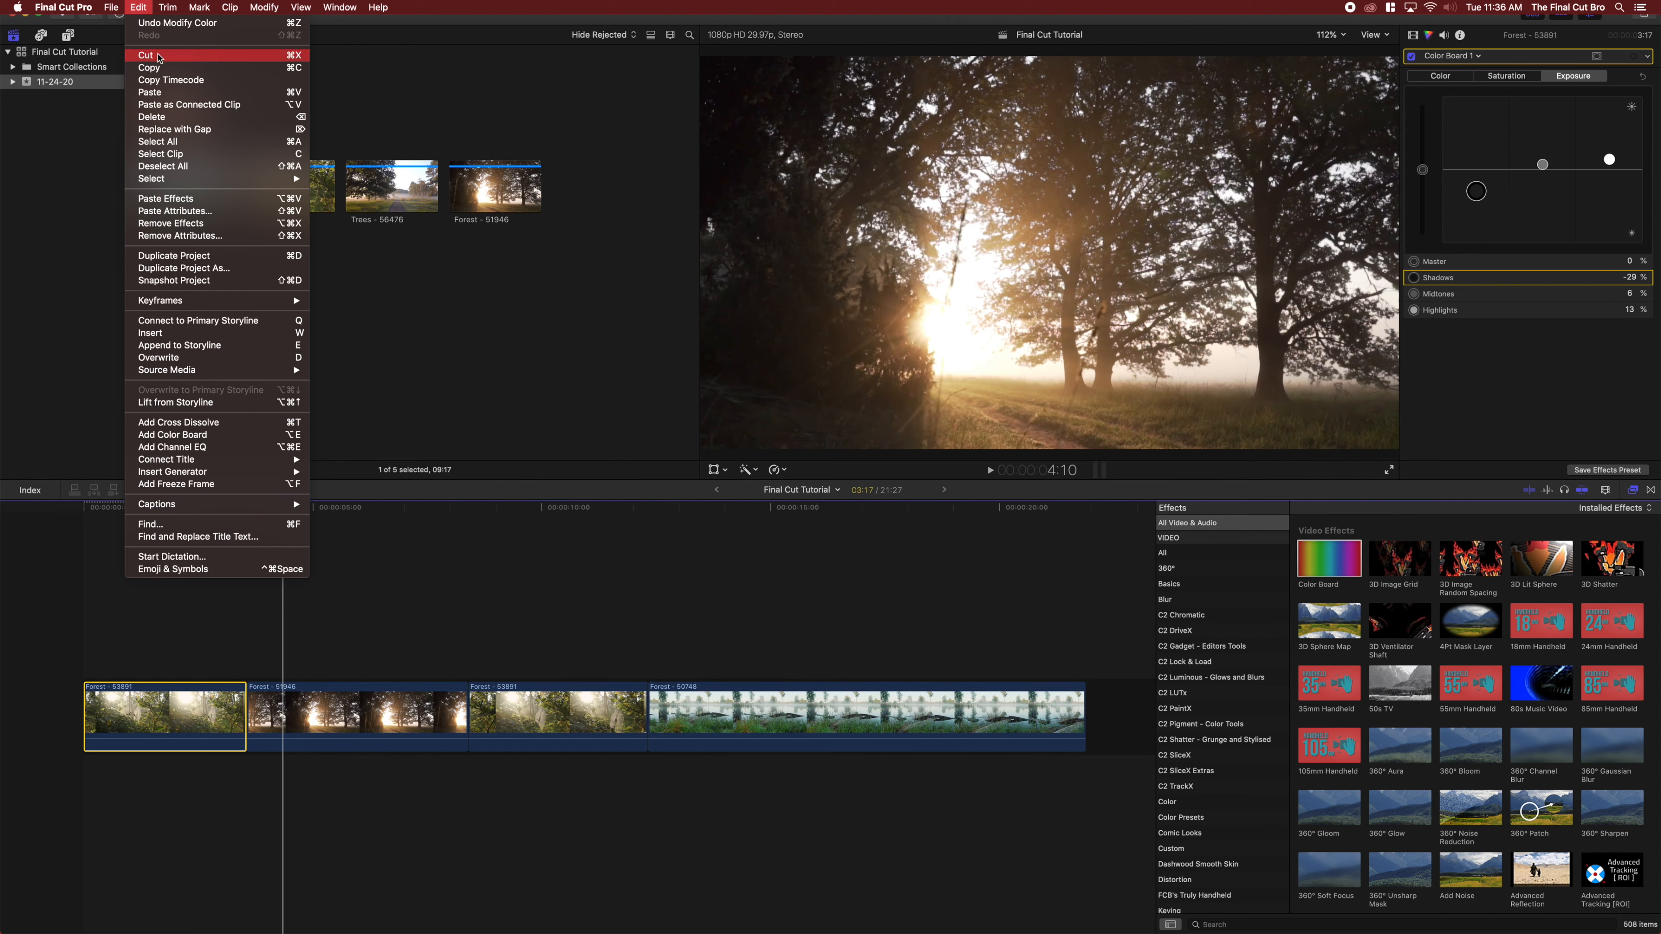
{"action": "left_click", "coordinate": [157, 67]}
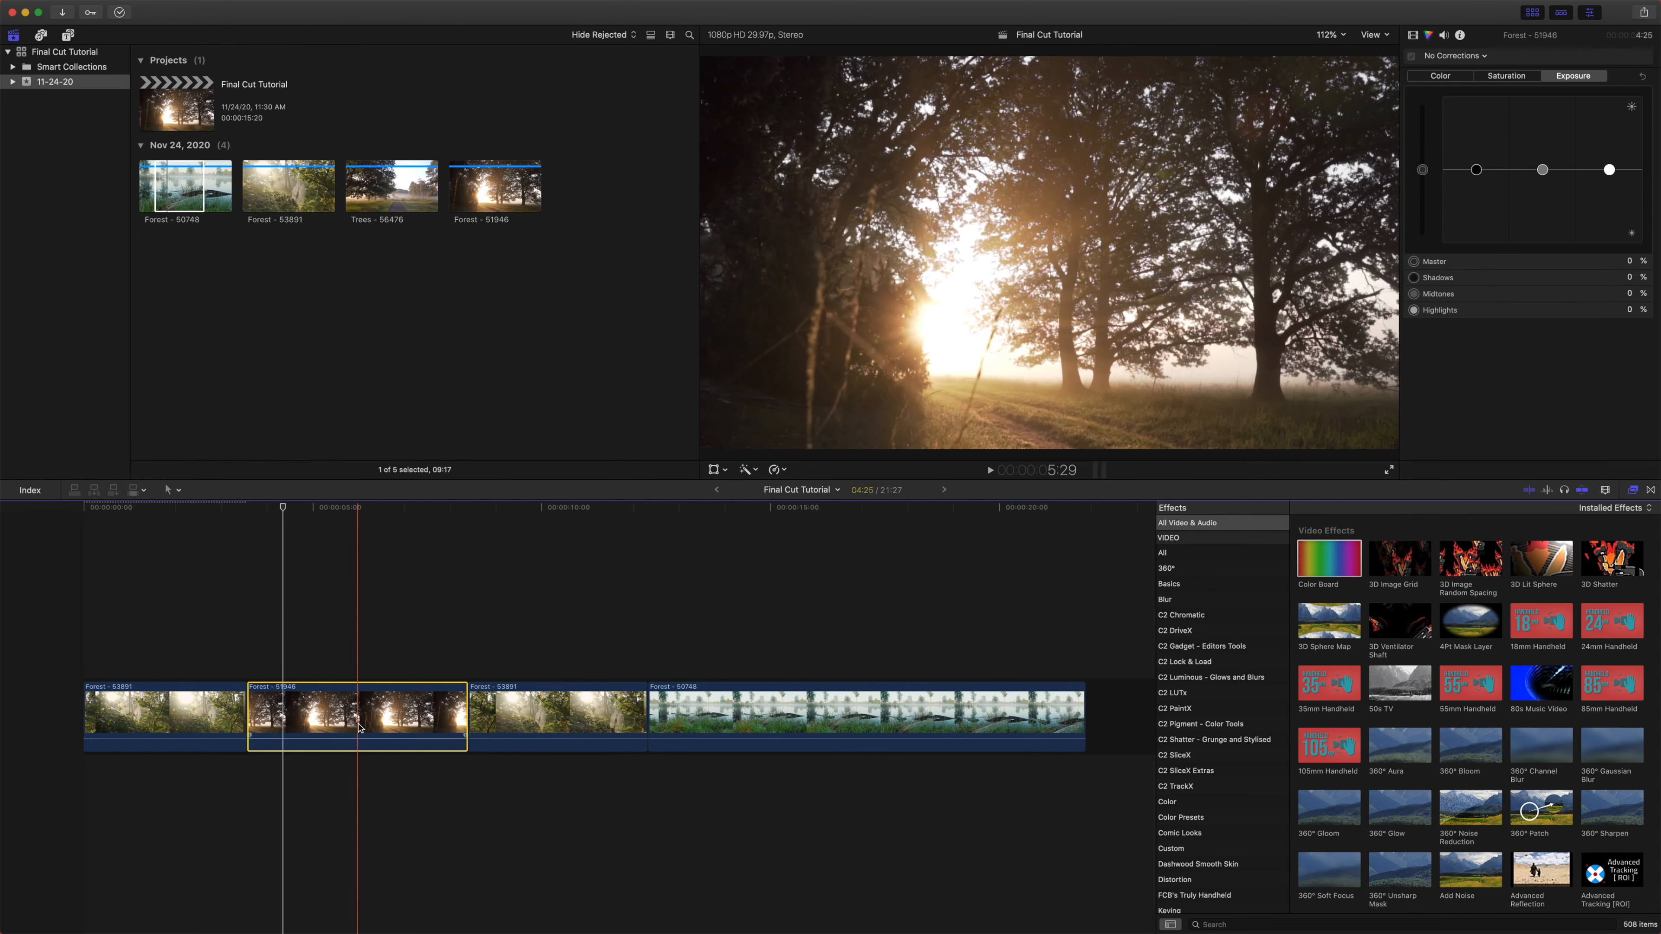
{"action": "left_click", "coordinate": [797, 716], "text": "shift"}
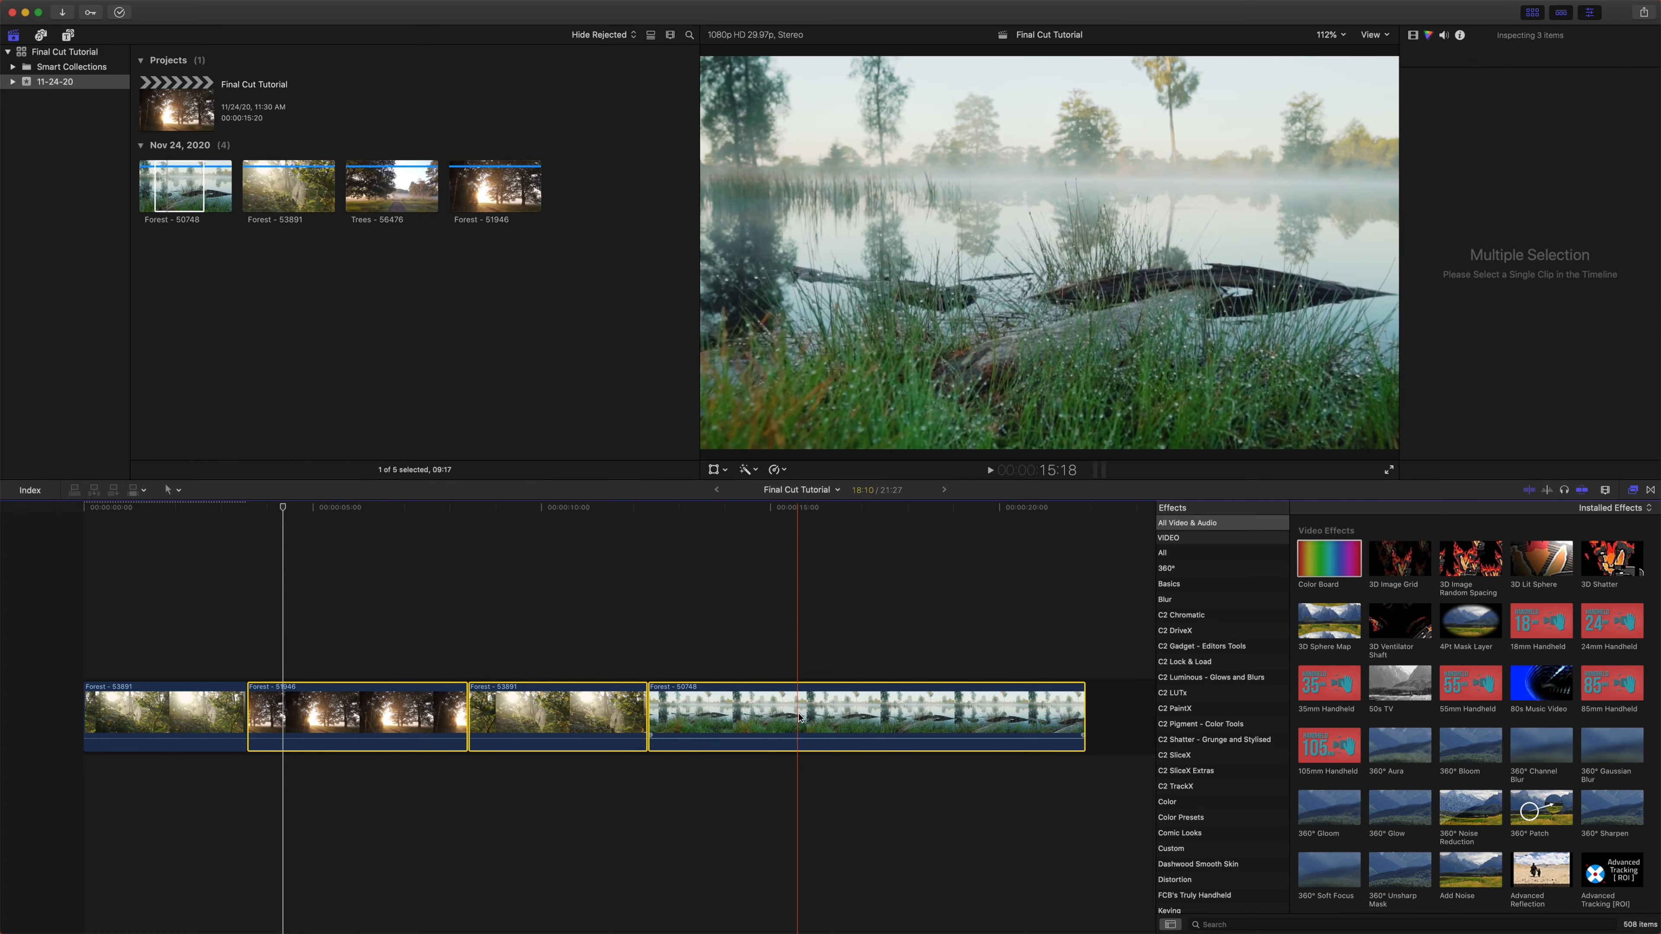
{"action": "left_click", "coordinate": [120, 4]}
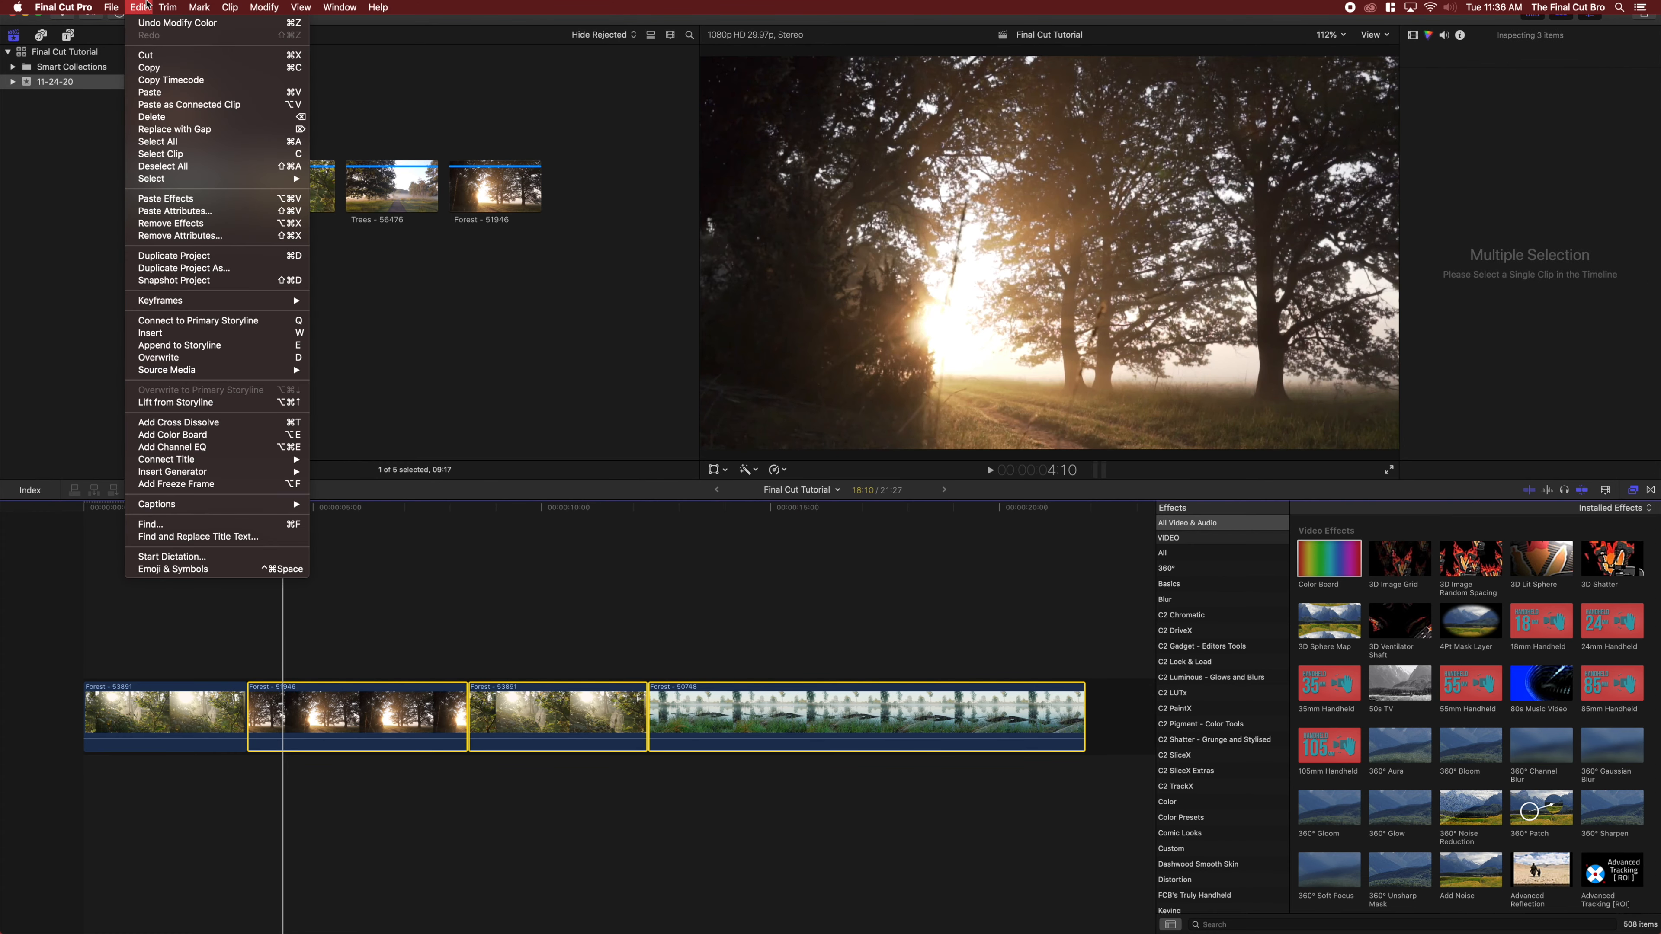
{"action": "left_click", "coordinate": [204, 212]}
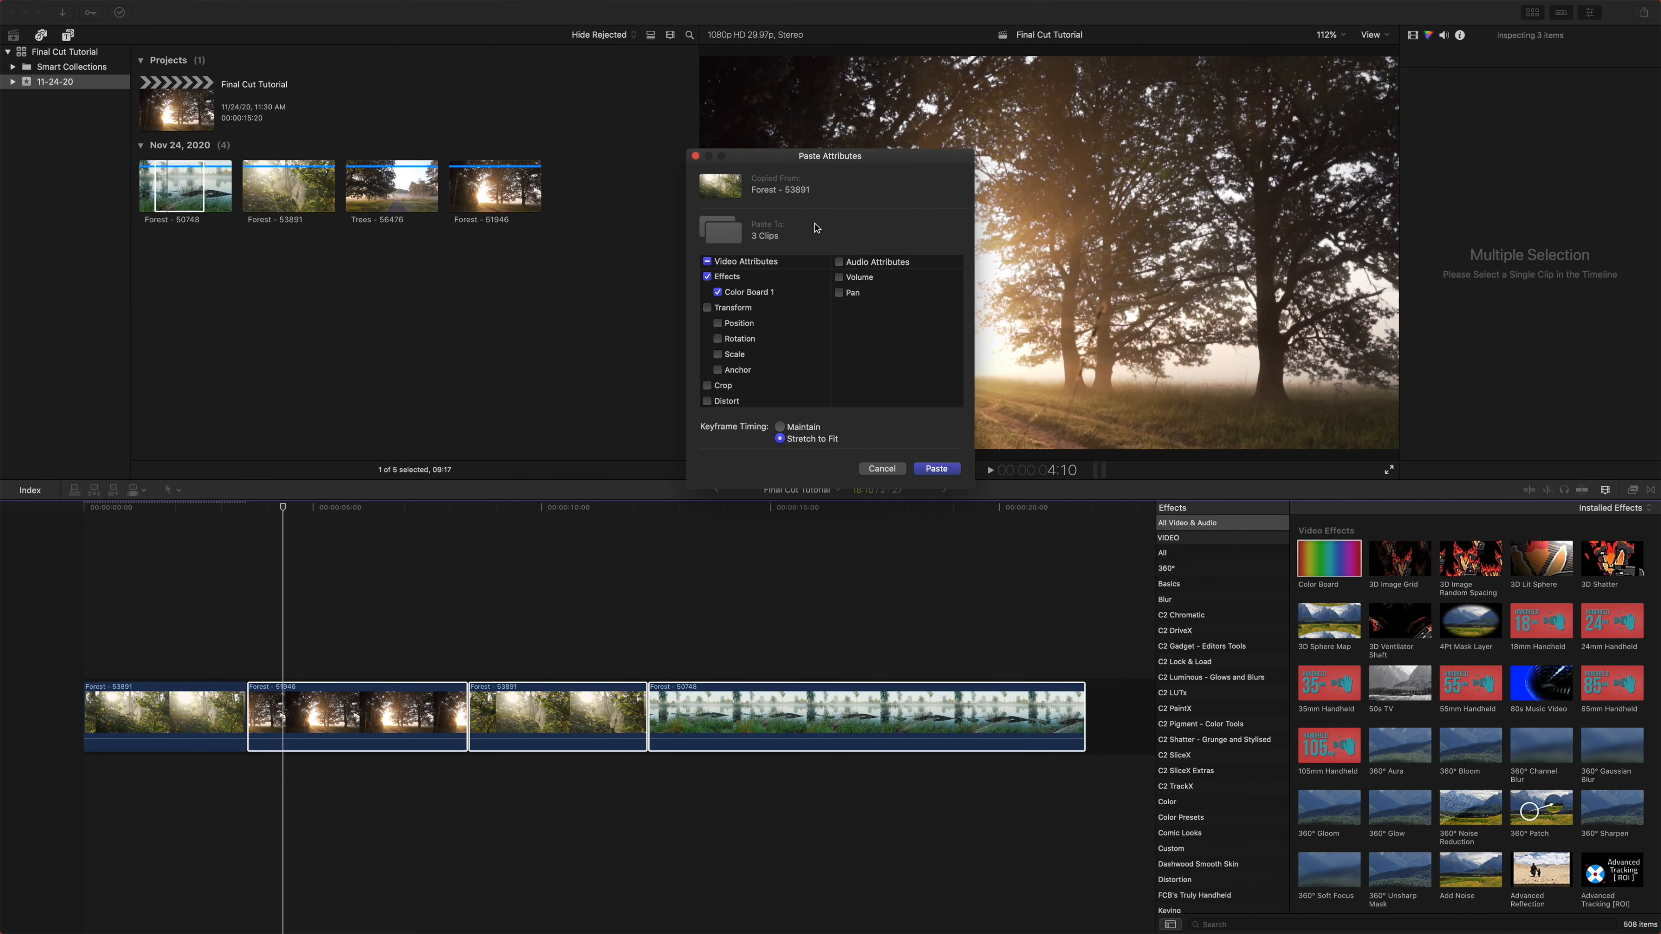
{"action": "scroll", "coordinate": [706, 353], "scroll_direction": "down", "scroll_amount": 3}
{"action": "left_click", "coordinate": [935, 469]}
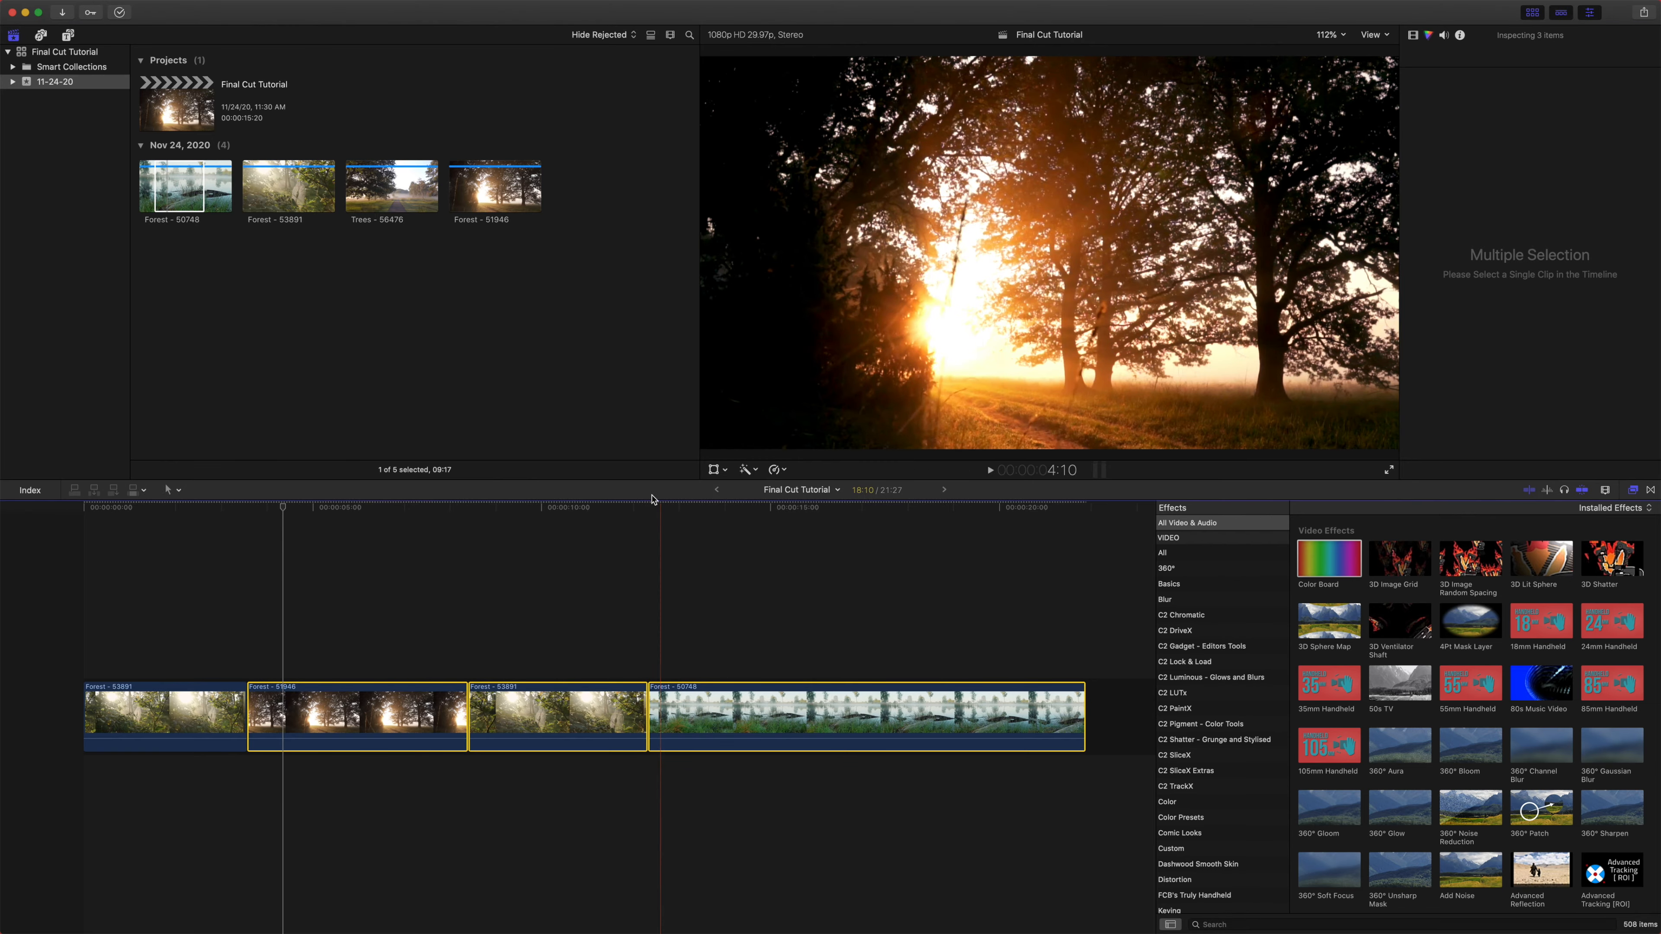
- For the Forest - 51946 clip, set the Color Board 1 shadows to -18% exposure and 22% colour
{"action": "left_click_drag", "start_coordinate": [651, 500], "coordinate": [193, 552]}
{"action": "left_click", "coordinate": [423, 710]}
{"action": "left_click", "coordinate": [399, 507]}
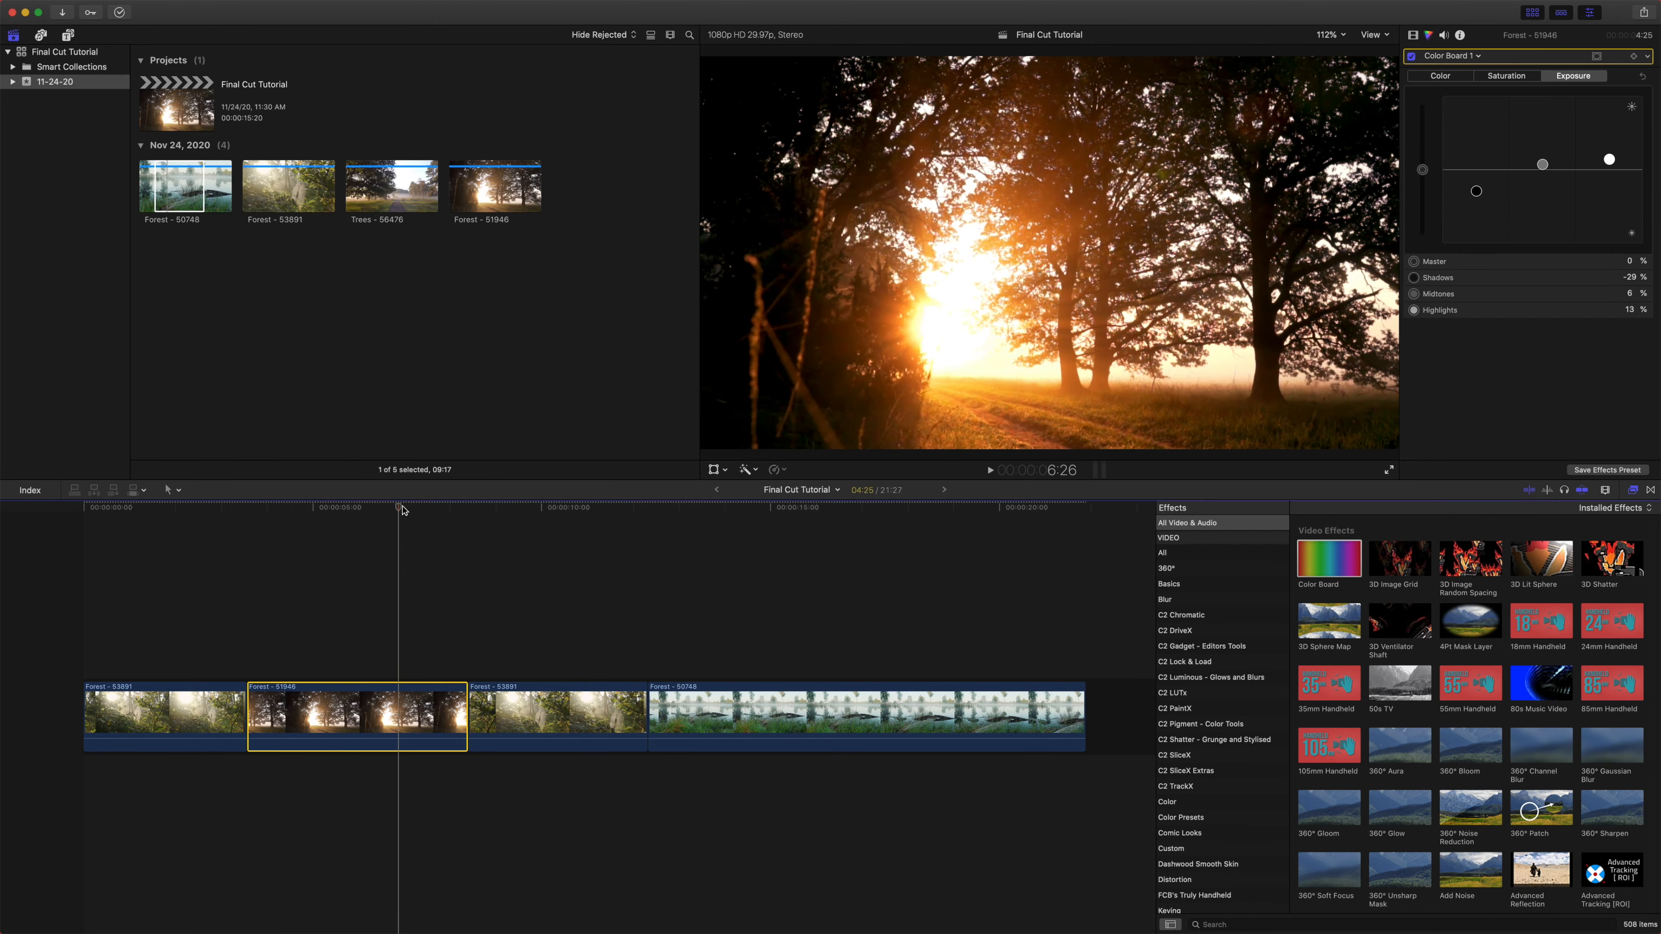
{"action": "left_click_drag", "start_coordinate": [1476, 191], "coordinate": [1476, 184]}
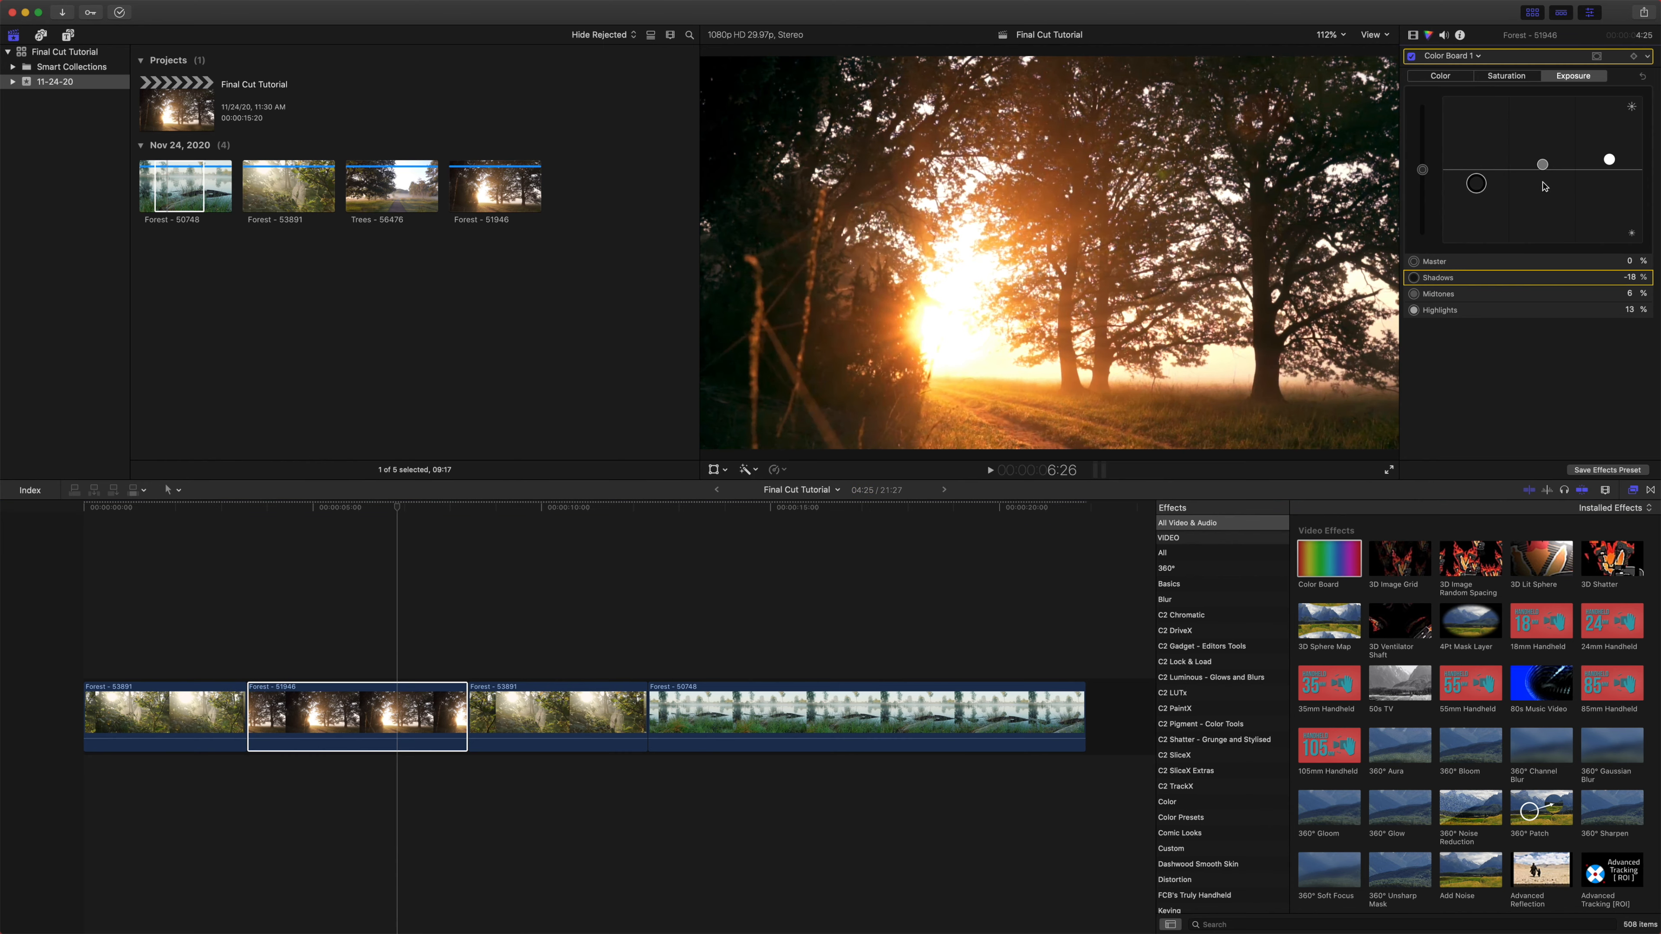
{"action": "left_click", "coordinate": [1450, 79]}
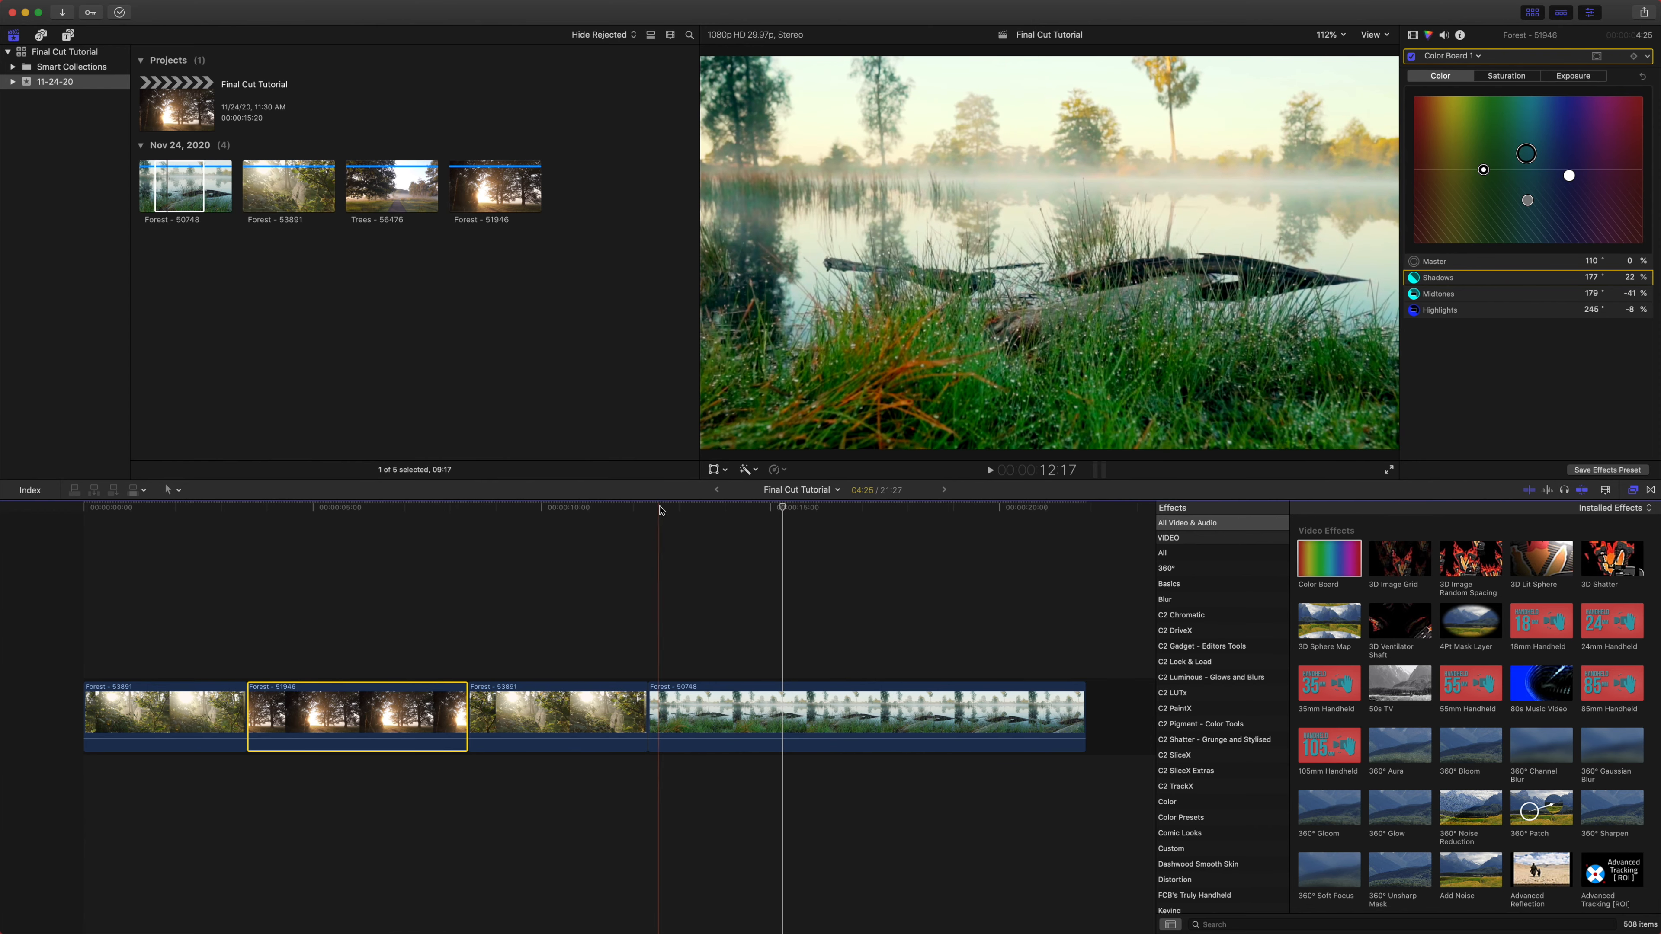
- Add a Cross Dissolve transition between the first Forest - 53891 clip and the Forest - 51946 clip
{"action": "left_click", "coordinate": [385, 533]}
{"action": "left_click", "coordinate": [246, 512]}
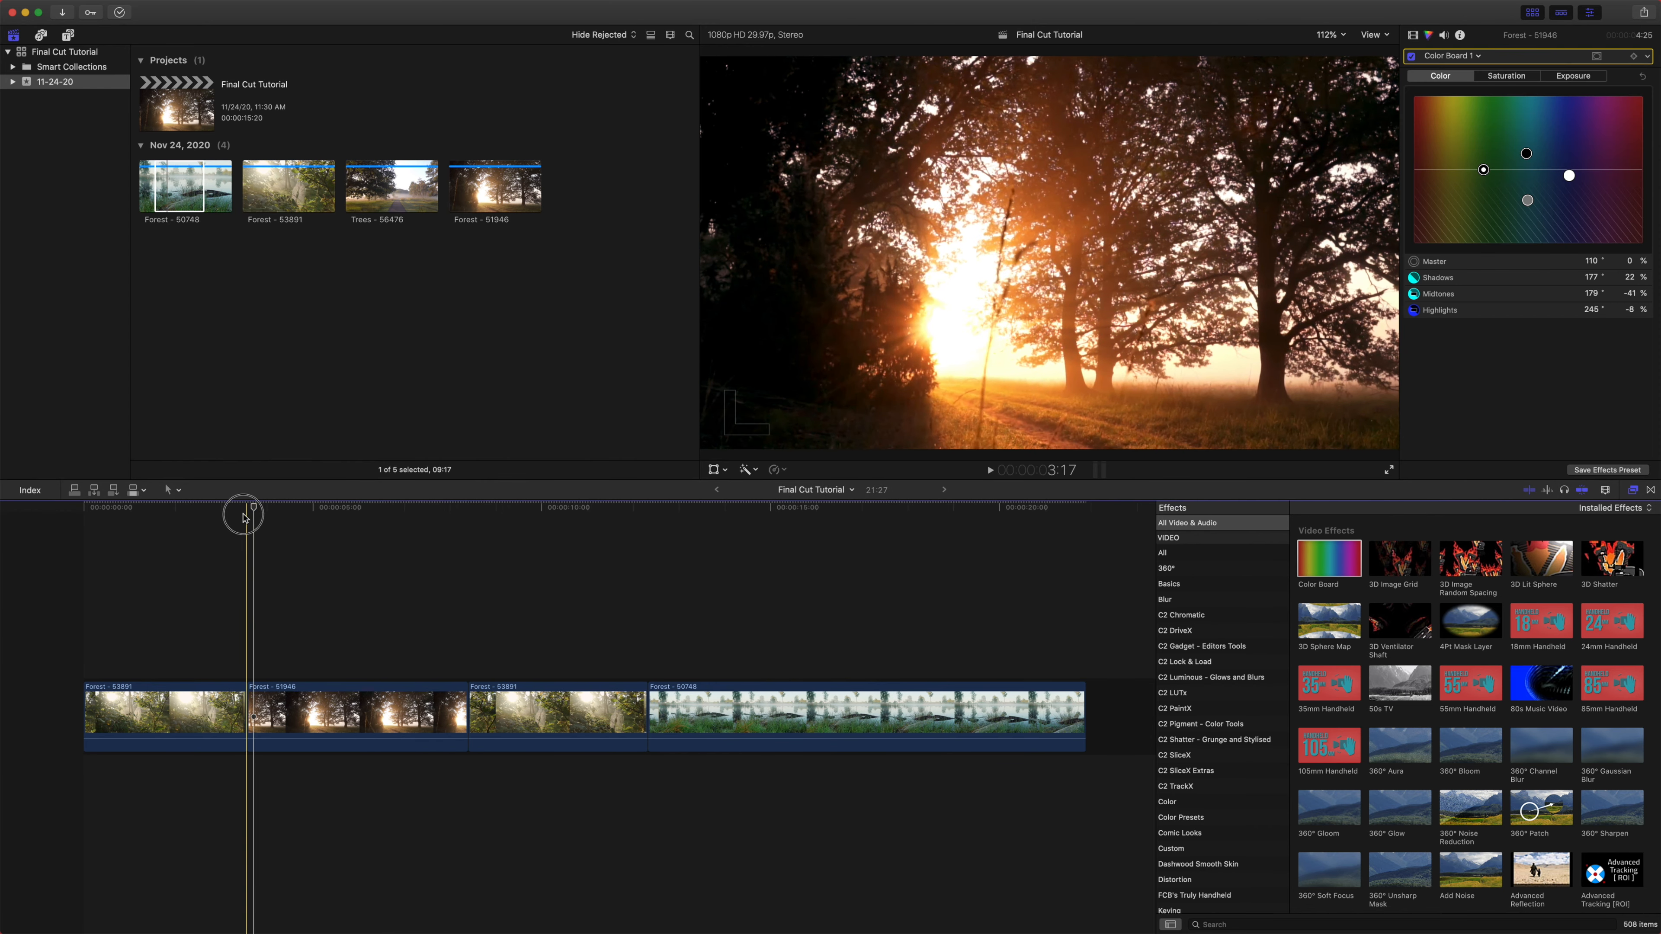
{"action": "left_click", "coordinate": [230, 513]}
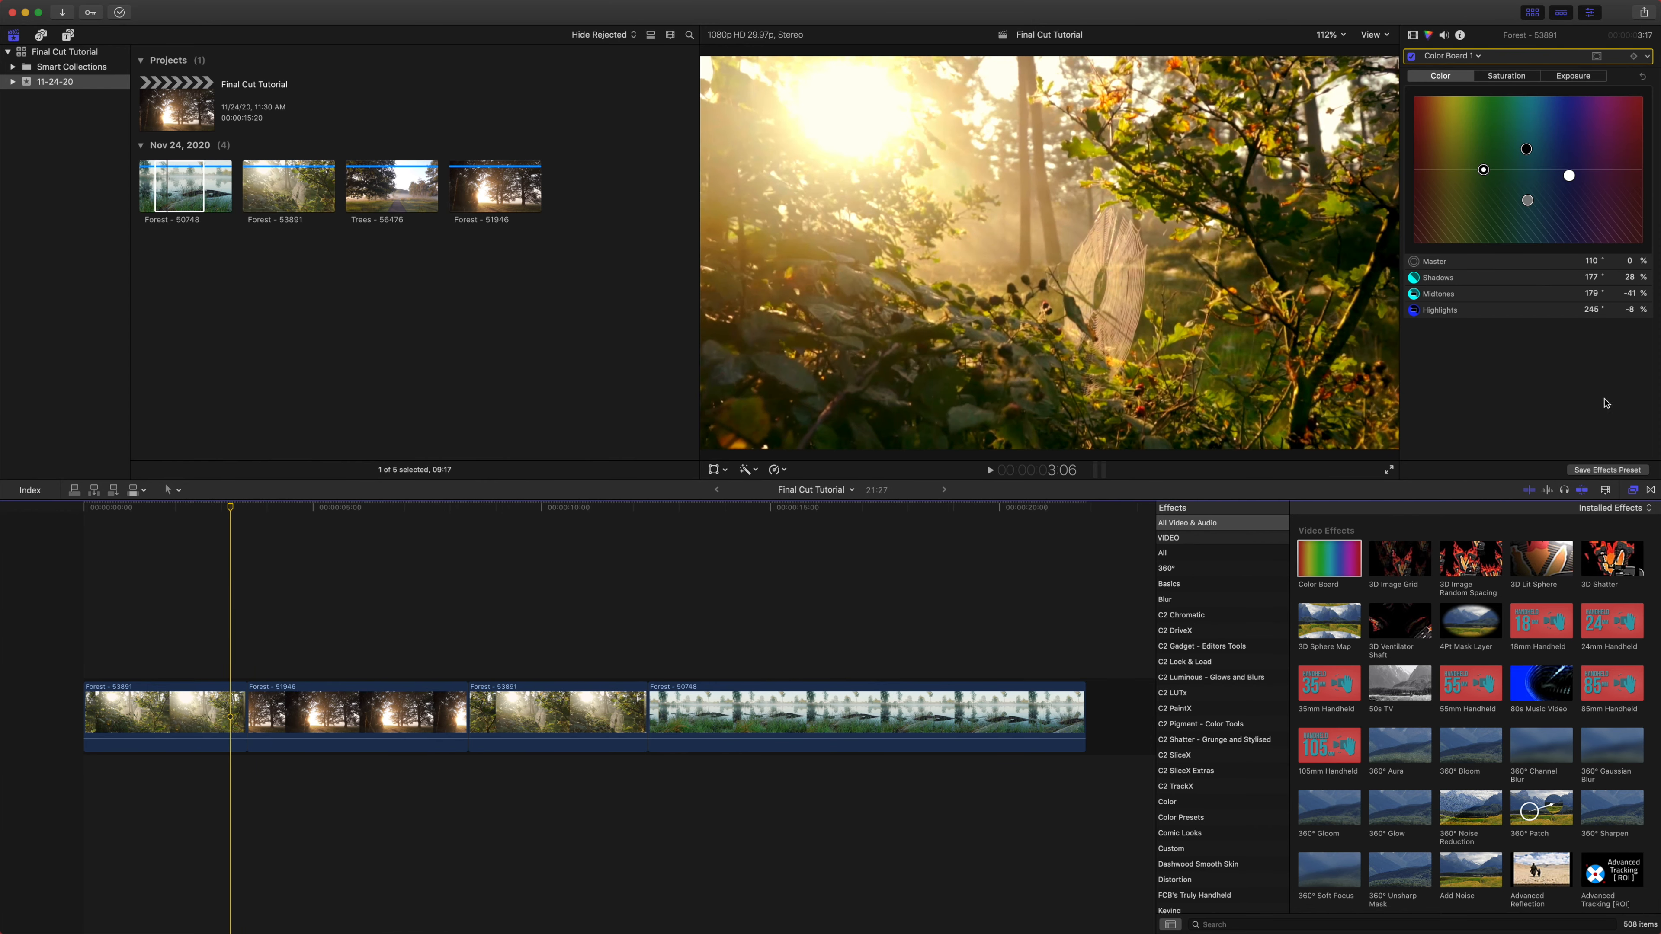
{"action": "left_click", "coordinate": [1650, 490]}
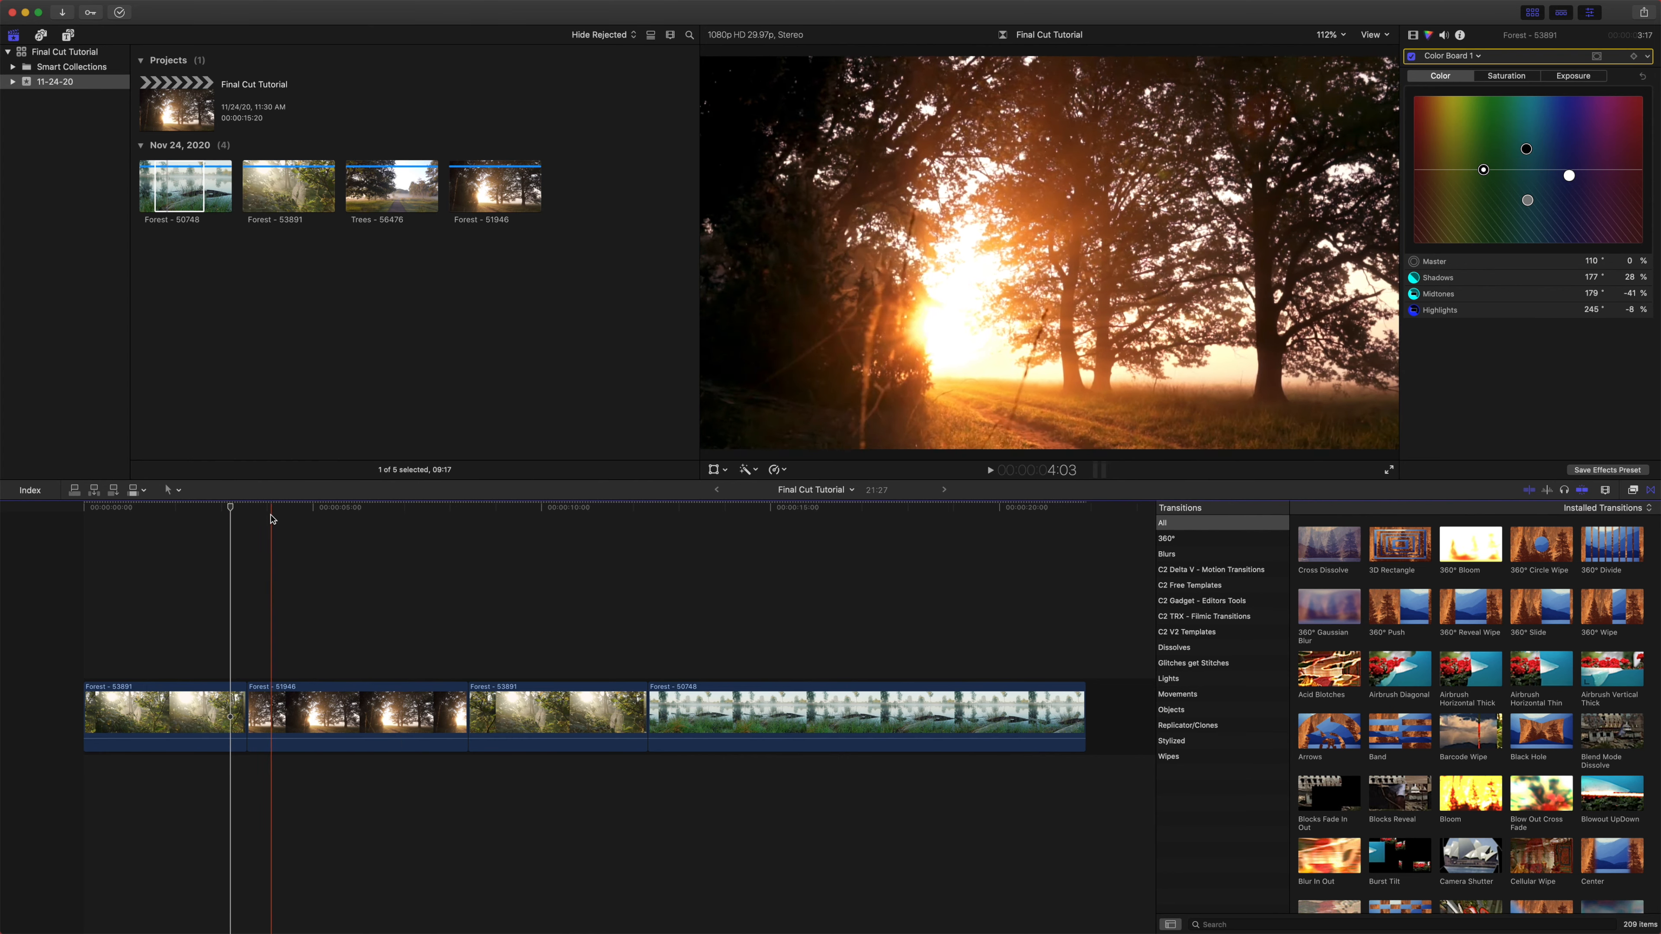
{"action": "left_click", "coordinate": [220, 512]}
{"action": "left_click", "coordinate": [182, 517]}
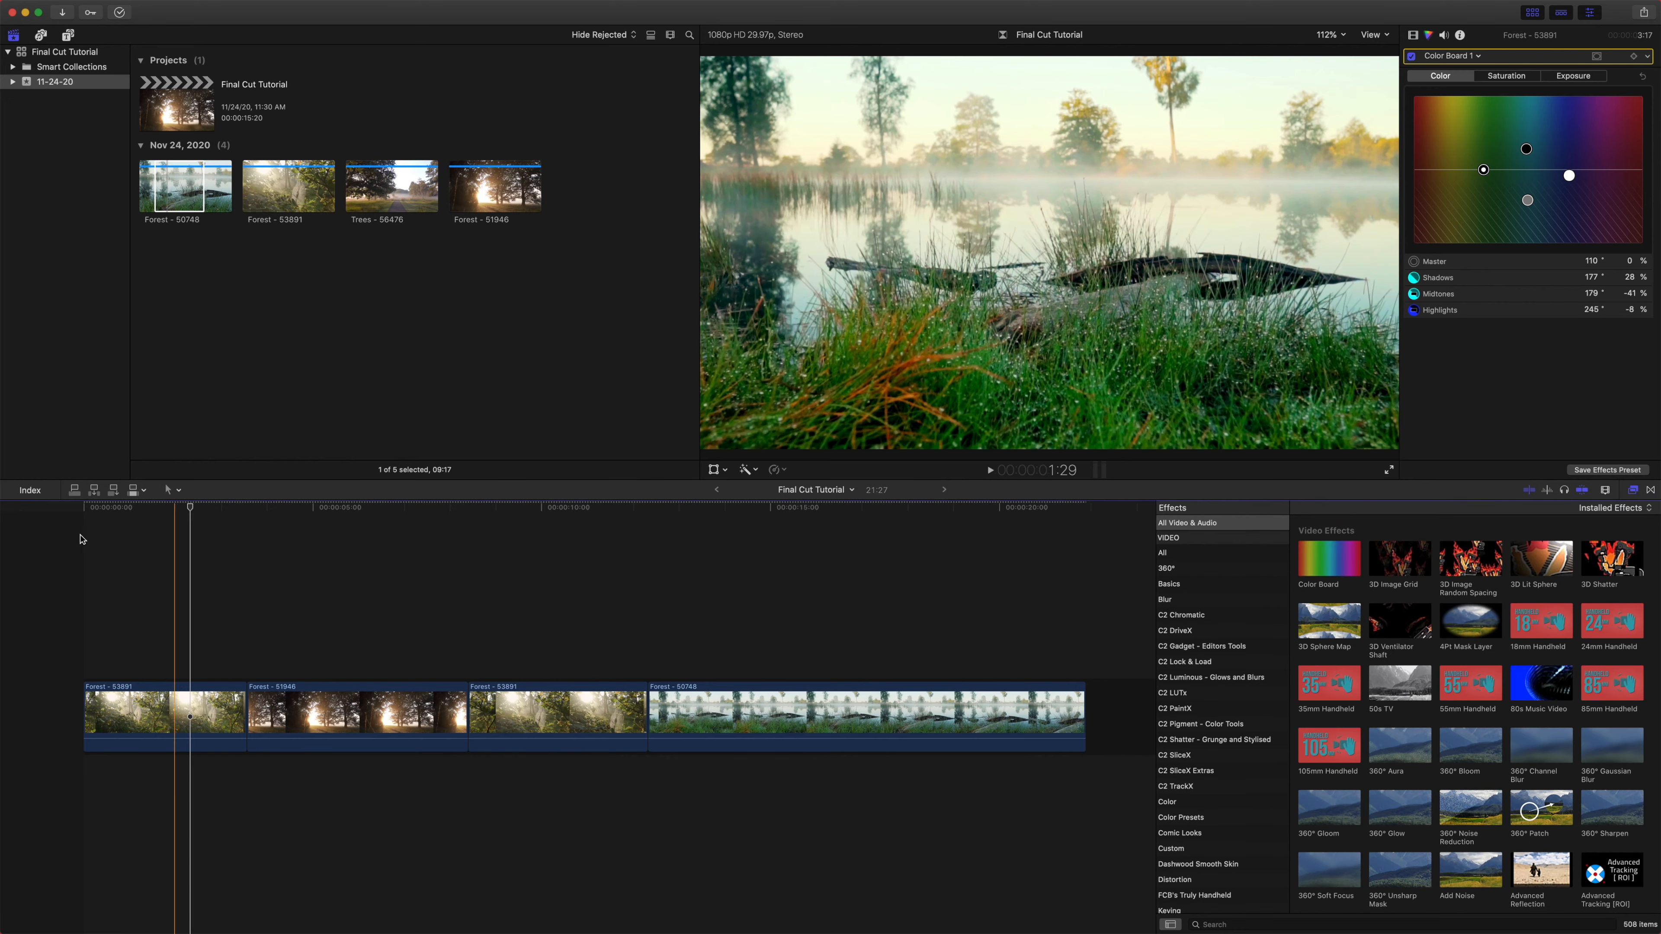
{"action": "left_click", "coordinate": [1652, 491]}
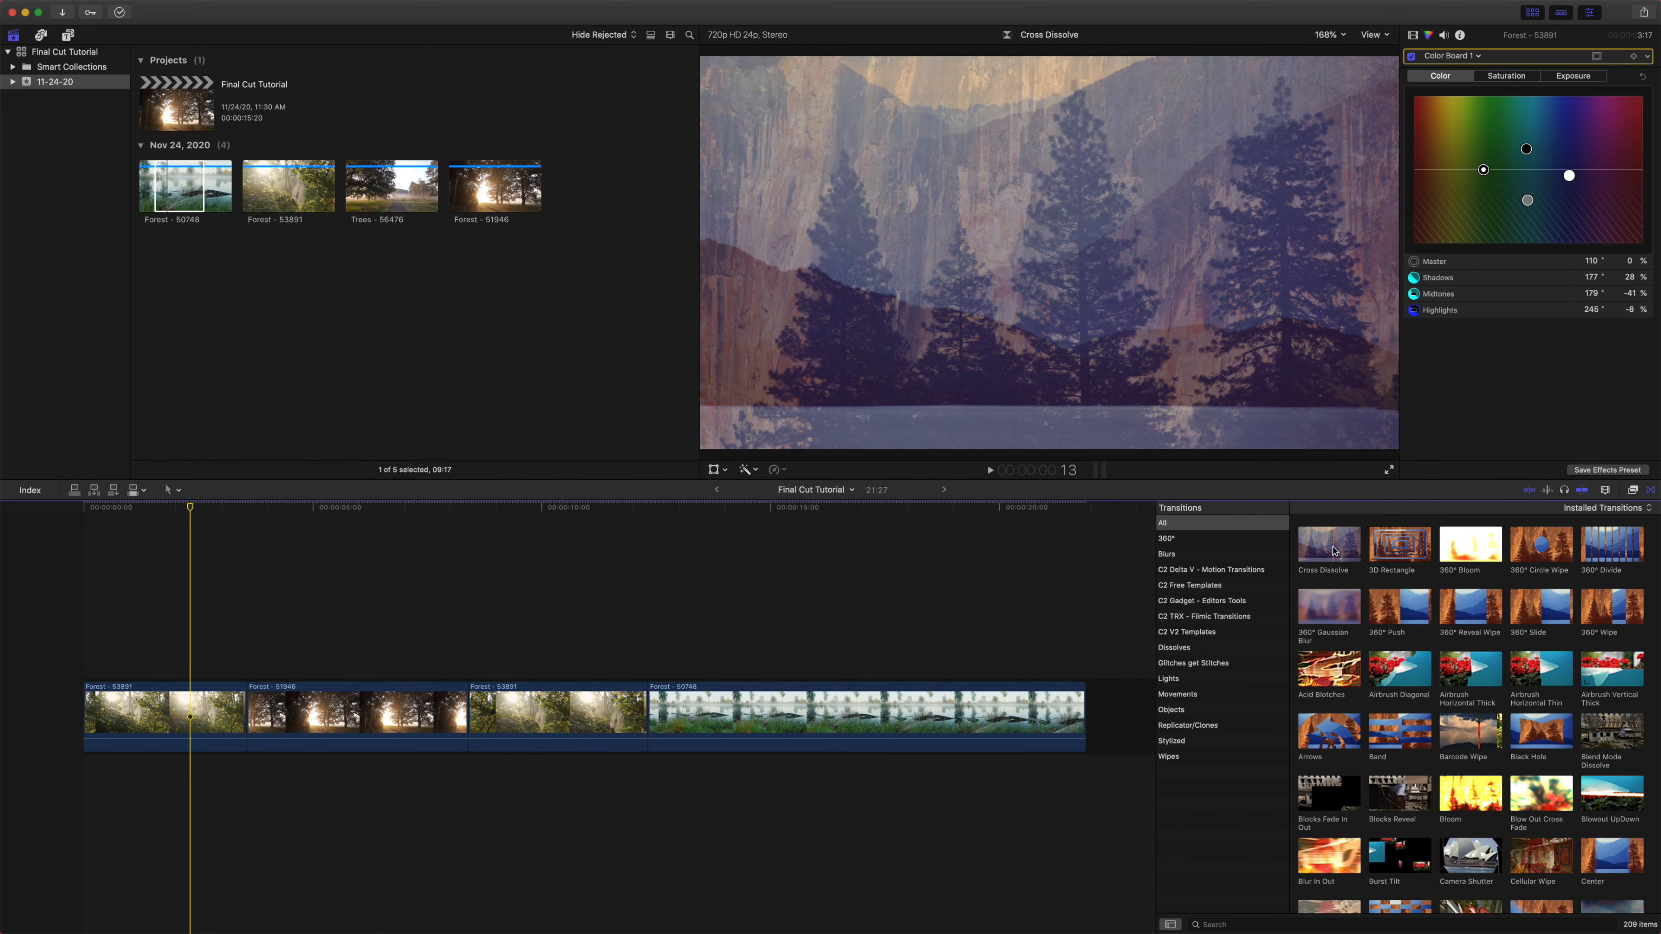
{"action": "left_click_drag", "start_coordinate": [1337, 554], "coordinate": [223, 692]}
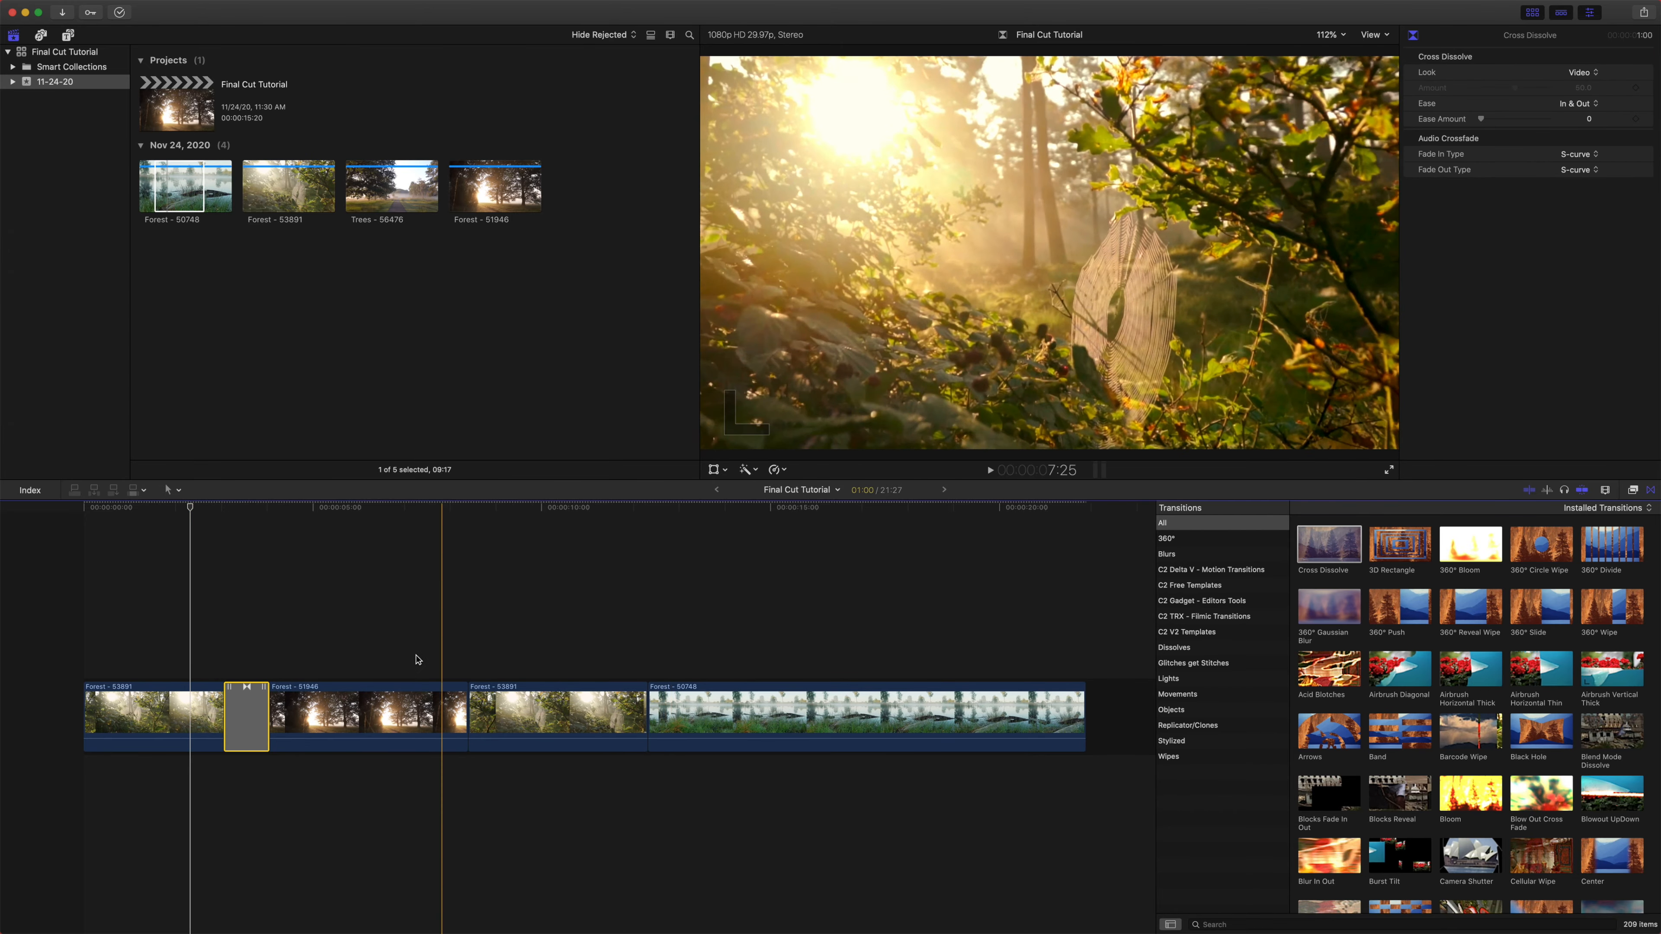
- Lengthen the Cross Dissolve transition from its edges so it overlaps more of both neighbouring clips
{"action": "left_click", "coordinate": [234, 667]}
{"action": "left_click", "coordinate": [261, 713]}
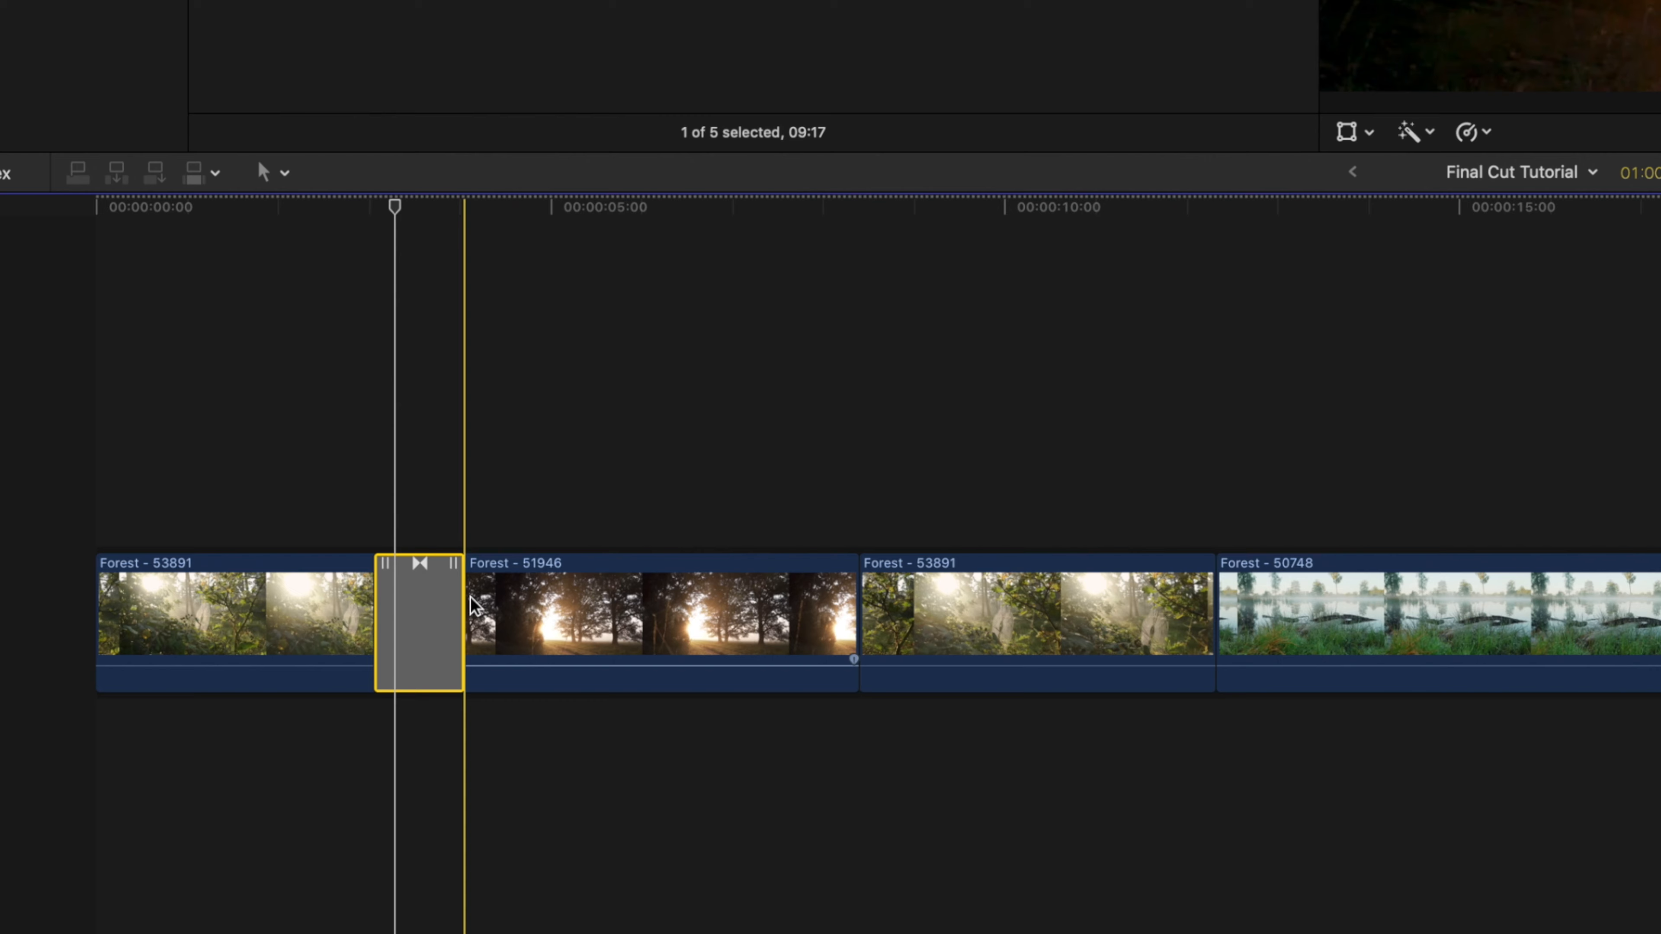
{"action": "left_click_drag", "start_coordinate": [453, 613], "coordinate": [797, 582]}
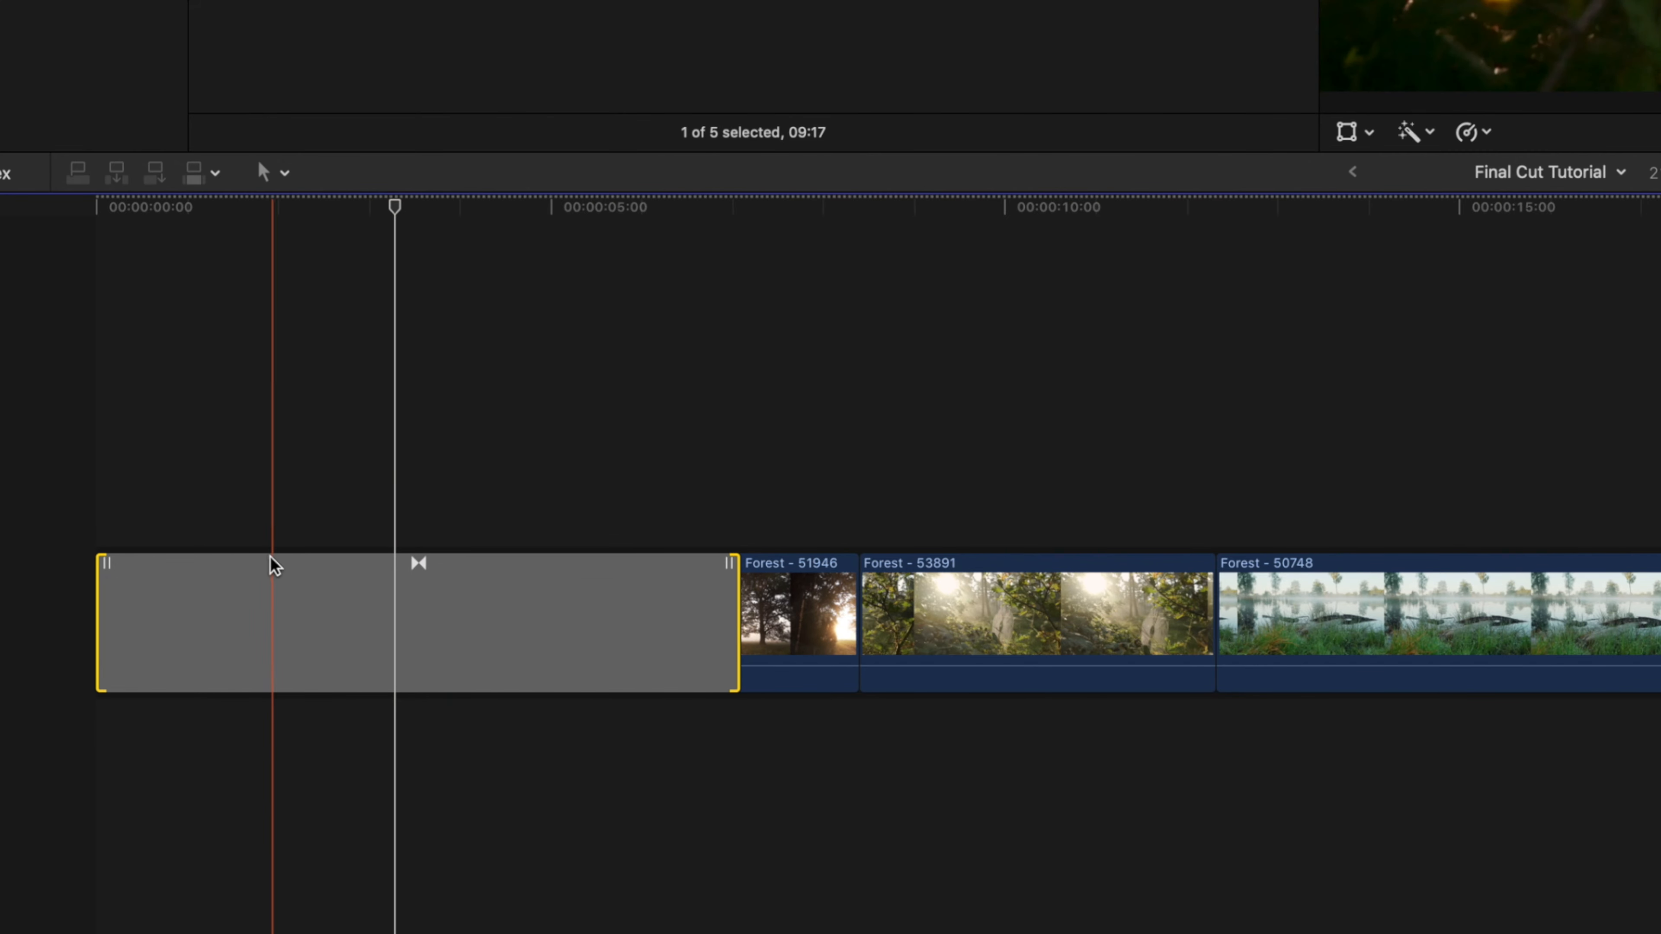
{"action": "left_click_drag", "start_coordinate": [100, 582], "coordinate": [194, 589]}
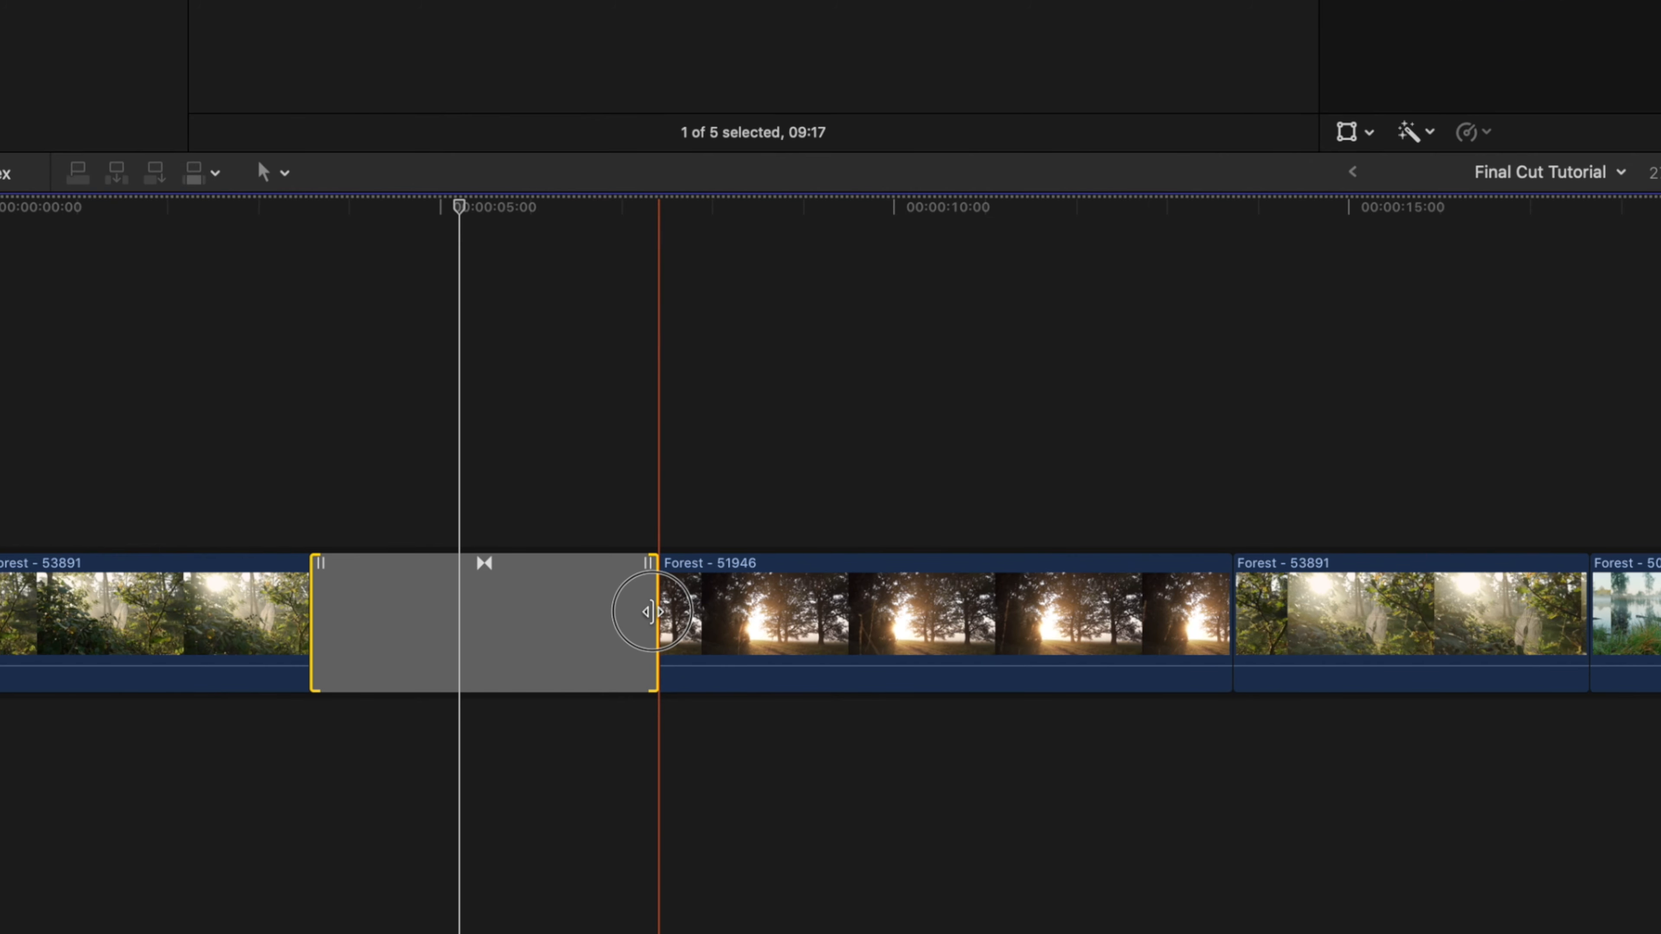
{"action": "left_click_drag", "start_coordinate": [656, 611], "coordinate": [778, 606]}
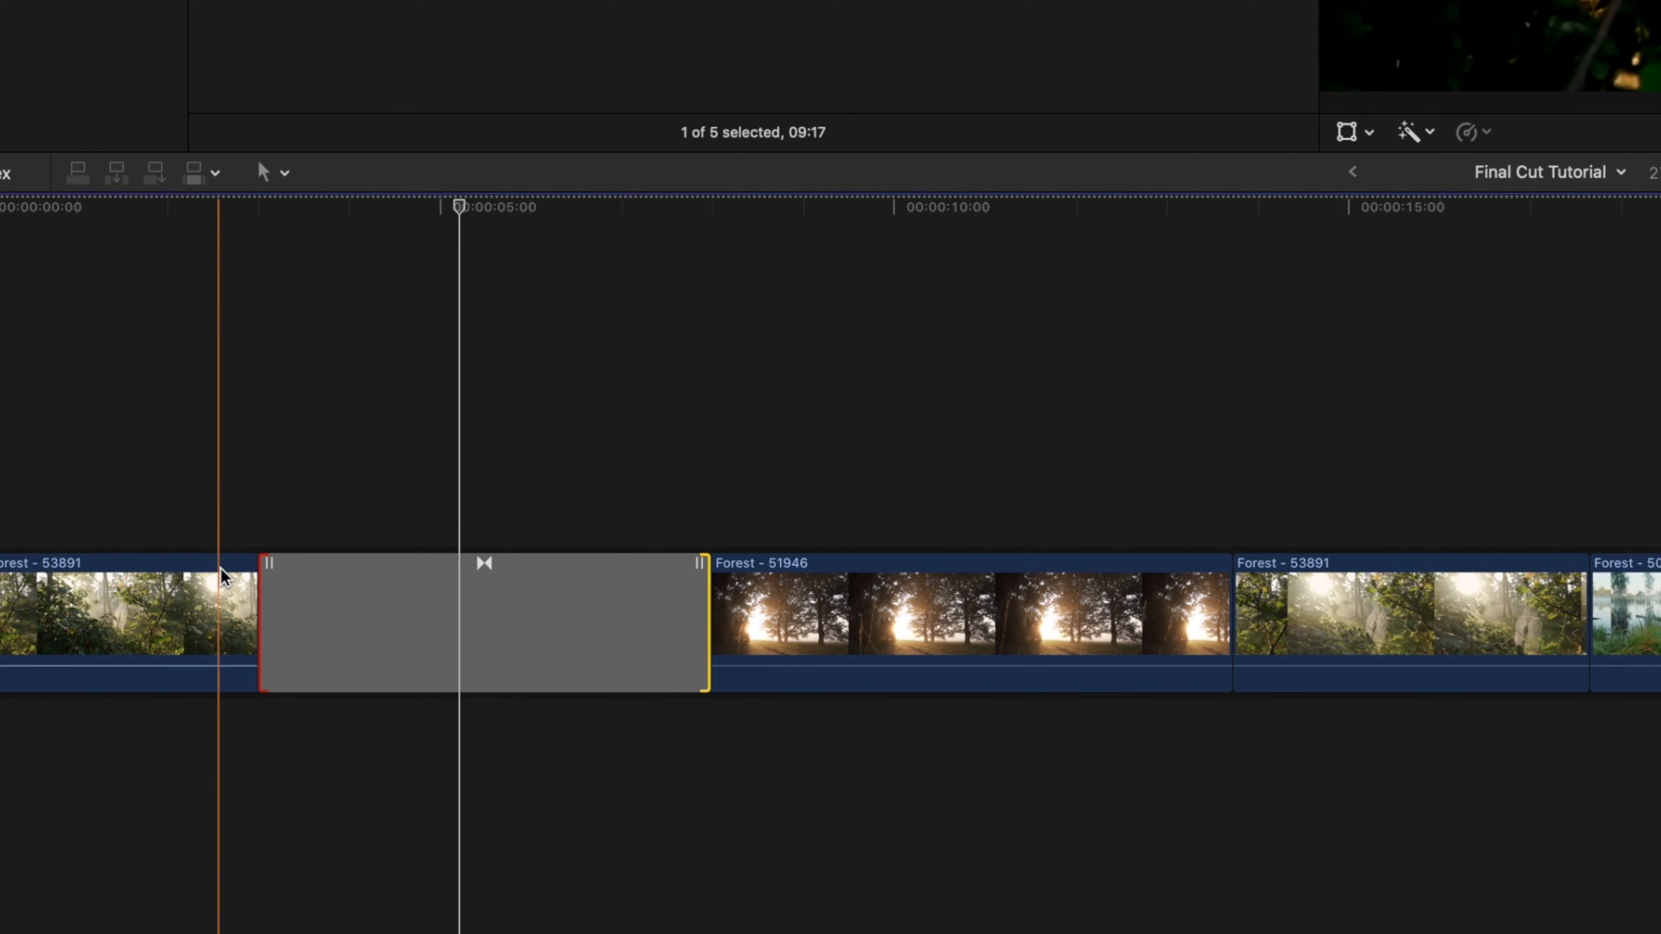
- Shorten the Cross Dissolve transition to a duration of 4:04
{"action": "key", "text": "t"}
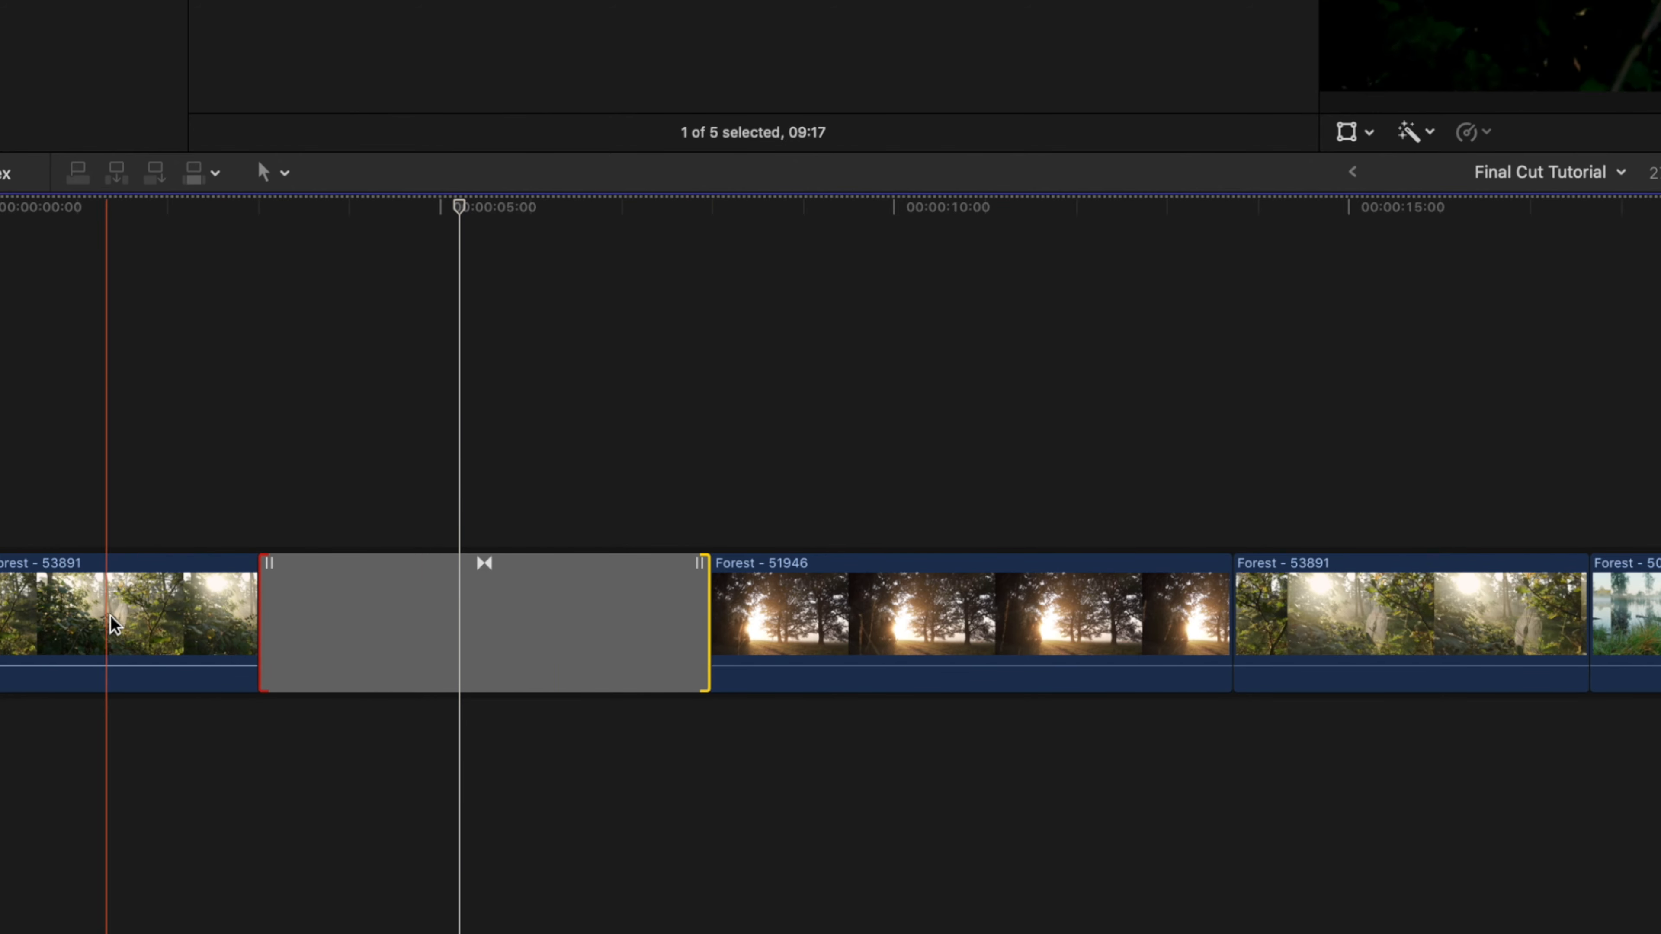
{"action": "left_click", "coordinate": [262, 607]}
{"action": "key", "text": "a"}
{"action": "mouse_move", "coordinate": [262, 595]}
{"action": "left_mouse_down"}
{"action": "mouse_move", "coordinate": [304, 597]}
{"action": "mouse_move", "coordinate": [230, 593]}
{"action": "mouse_move", "coordinate": [283, 602]}
{"action": "left_mouse_up"}
{"action": "key", "text": "t"}
{"action": "key", "text": "a"}
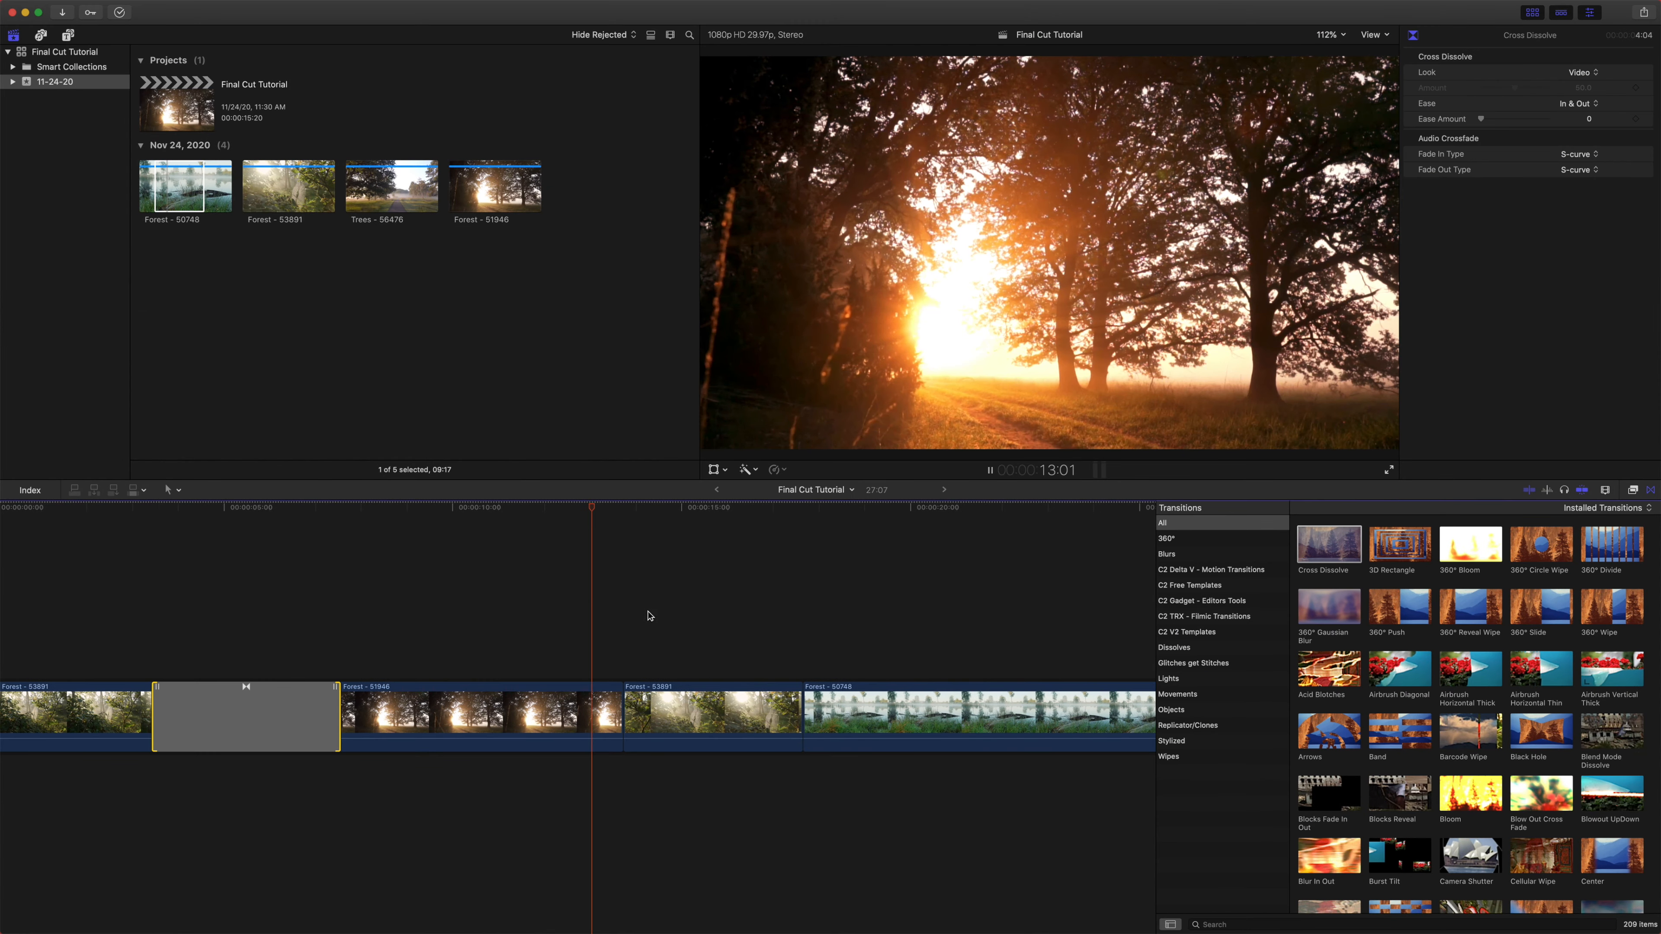
- Hide the transitions browser and add the default Cross Dissolve at the cuts on both sides of the second Forest - 53891 clip
{"action": "scroll", "coordinate": [737, 668], "scroll_direction": "right", "scroll_amount": 3}
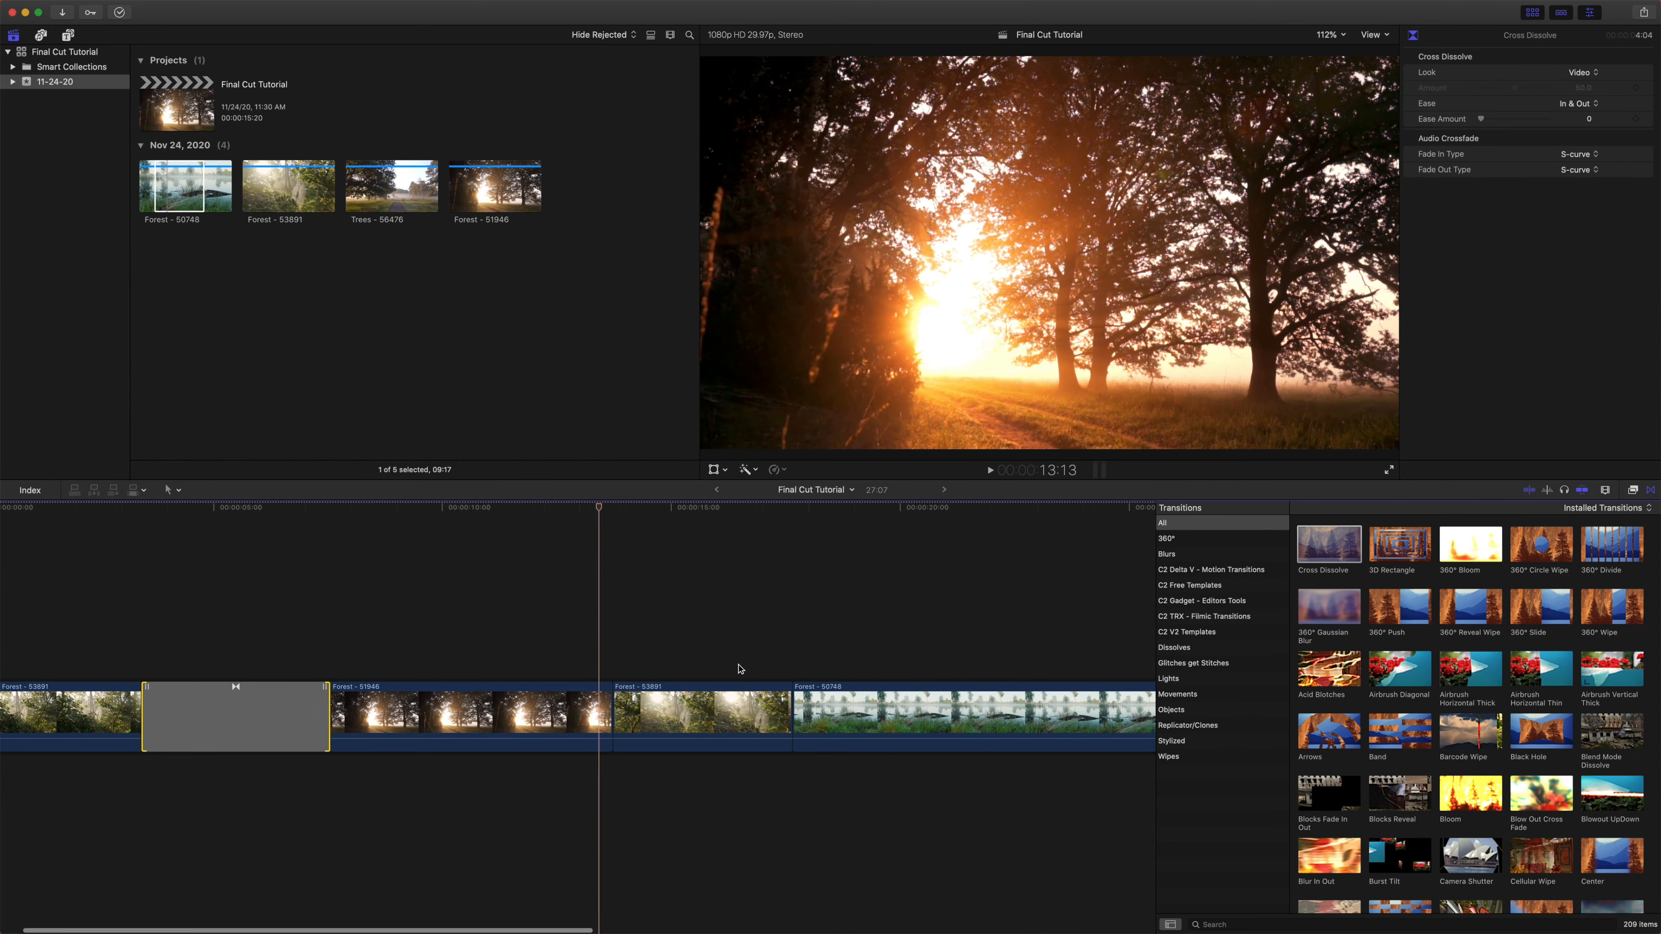
{"action": "scroll", "coordinate": [737, 668], "scroll_direction": "right", "scroll_amount": 2}
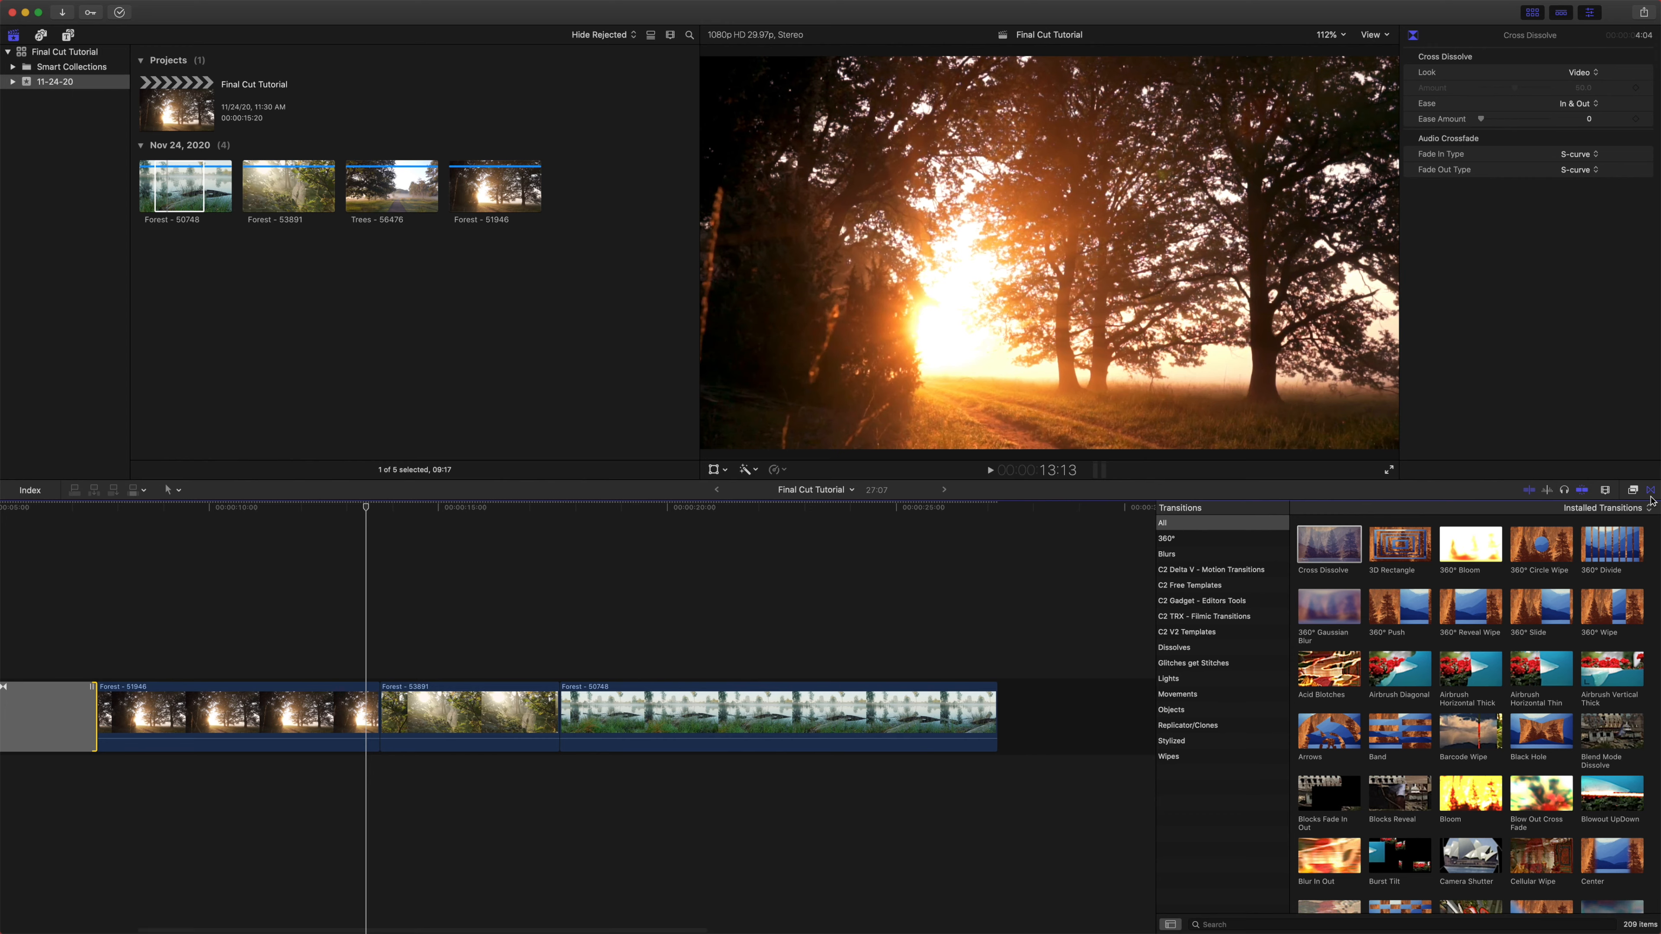
{"action": "left_click", "coordinate": [1650, 491]}
{"action": "left_click", "coordinate": [624, 716]}
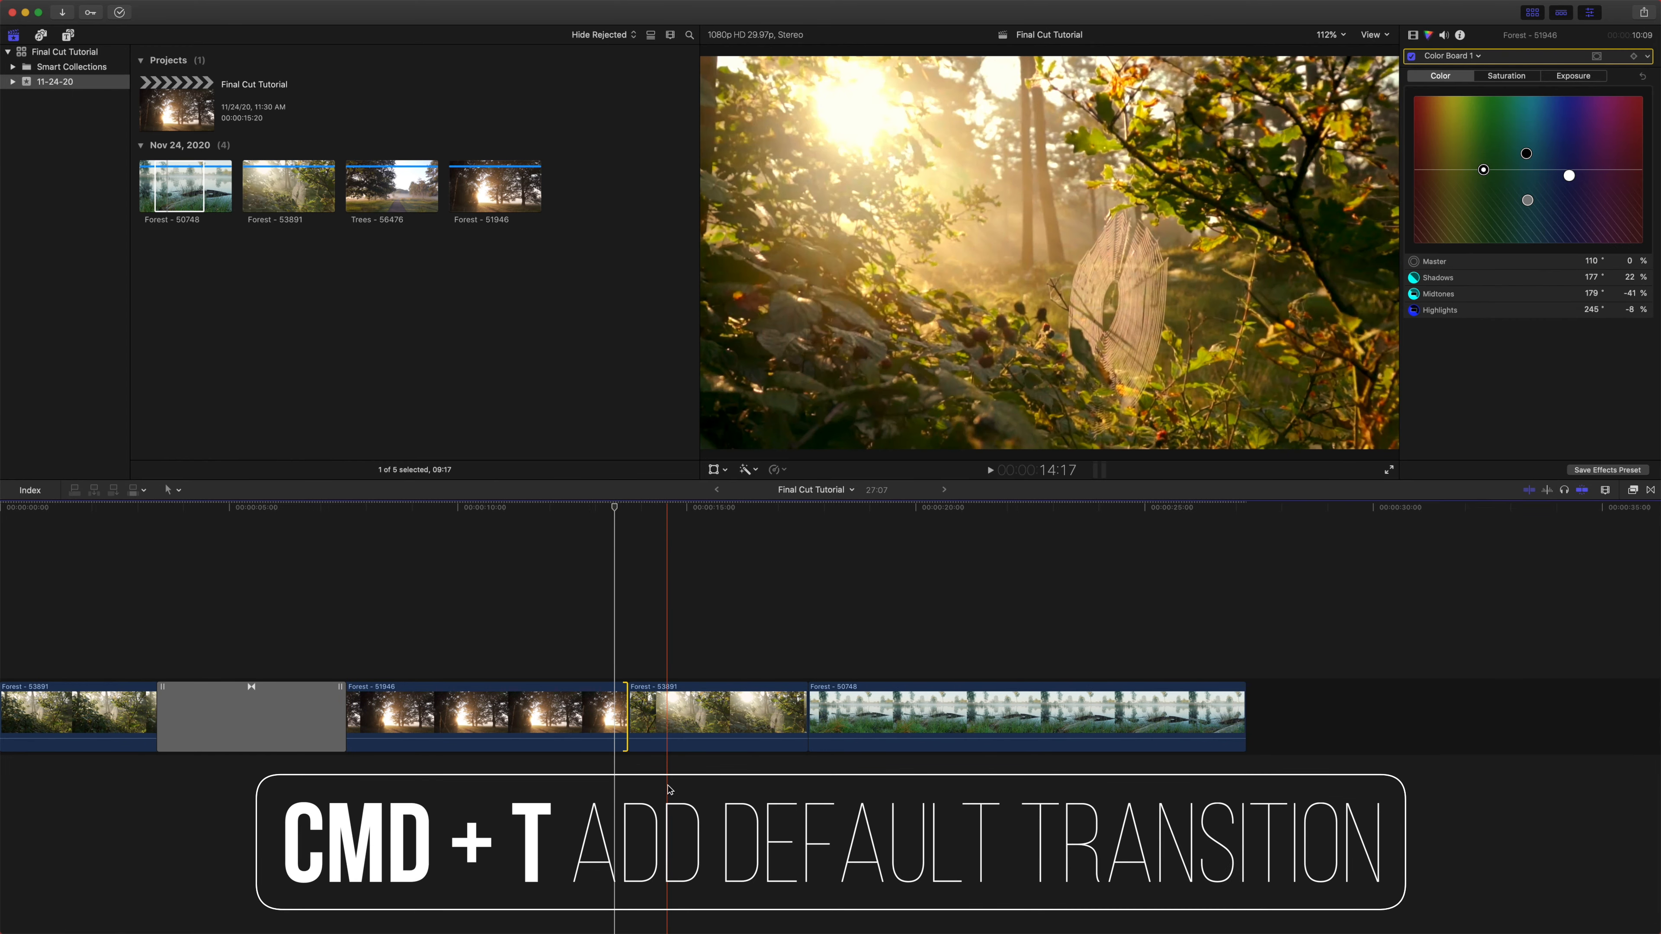
{"action": "key", "text": "super+t"}
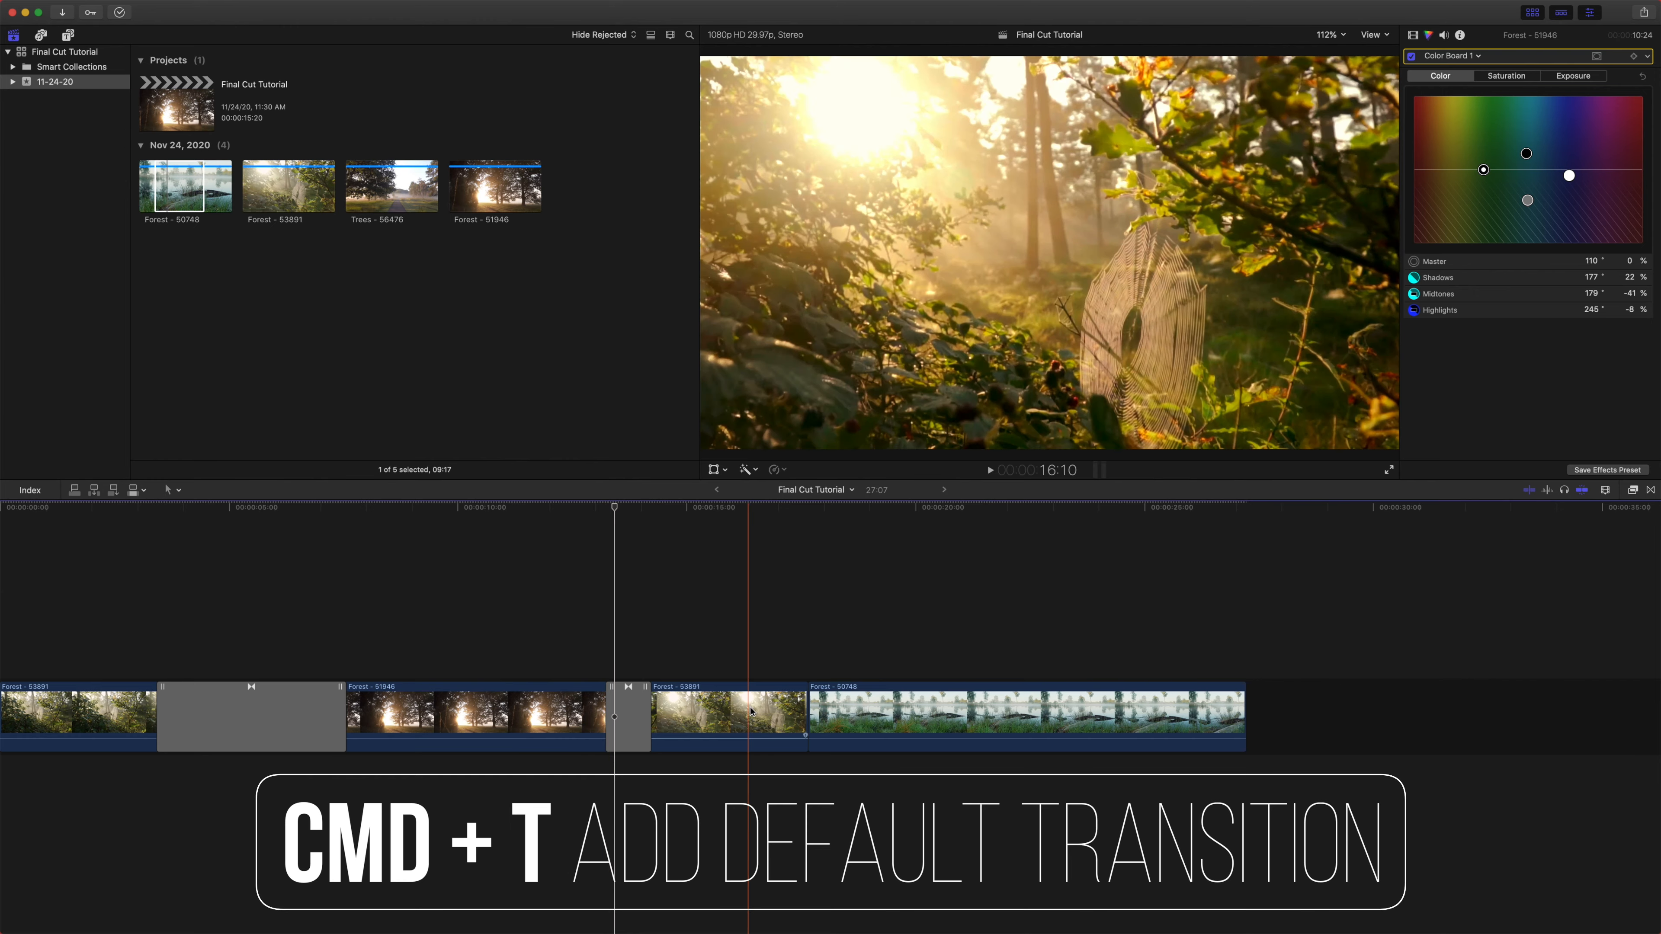
{"action": "left_click", "coordinate": [798, 751]}
{"action": "key", "text": "super+t"}
- Add the default Cross Dissolve at the end of the Forest - 50748 clip and at the very start of the project
{"action": "scroll", "coordinate": [770, 746], "scroll_direction": "left", "scroll_amount": 1}
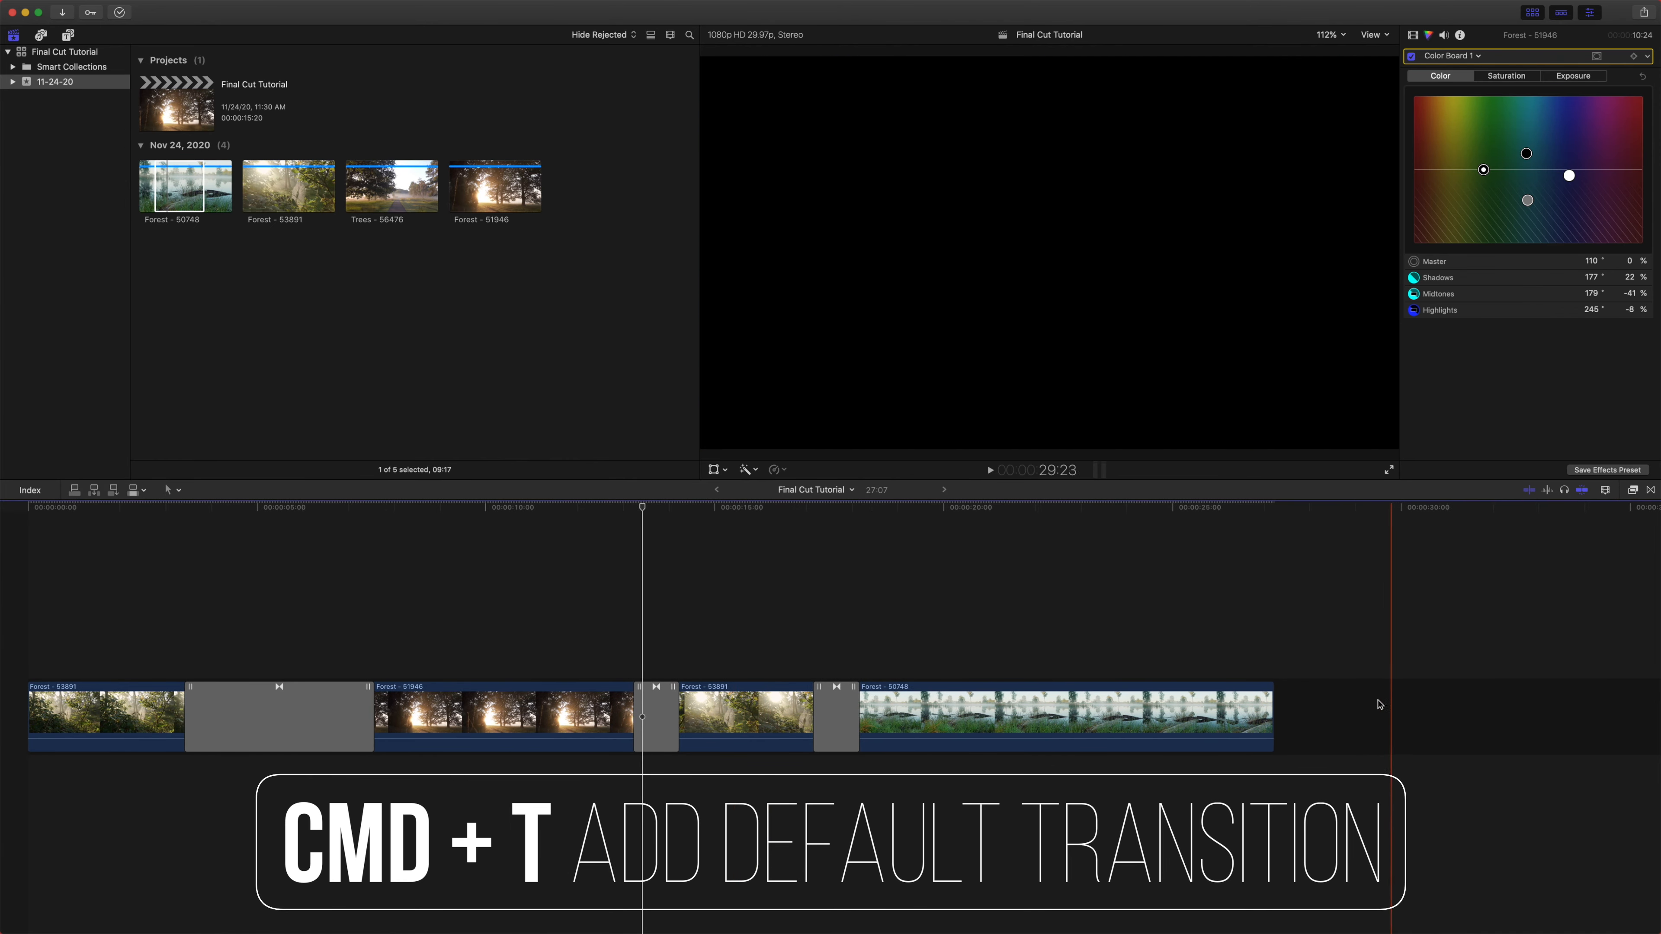
{"action": "key", "text": "super+t"}
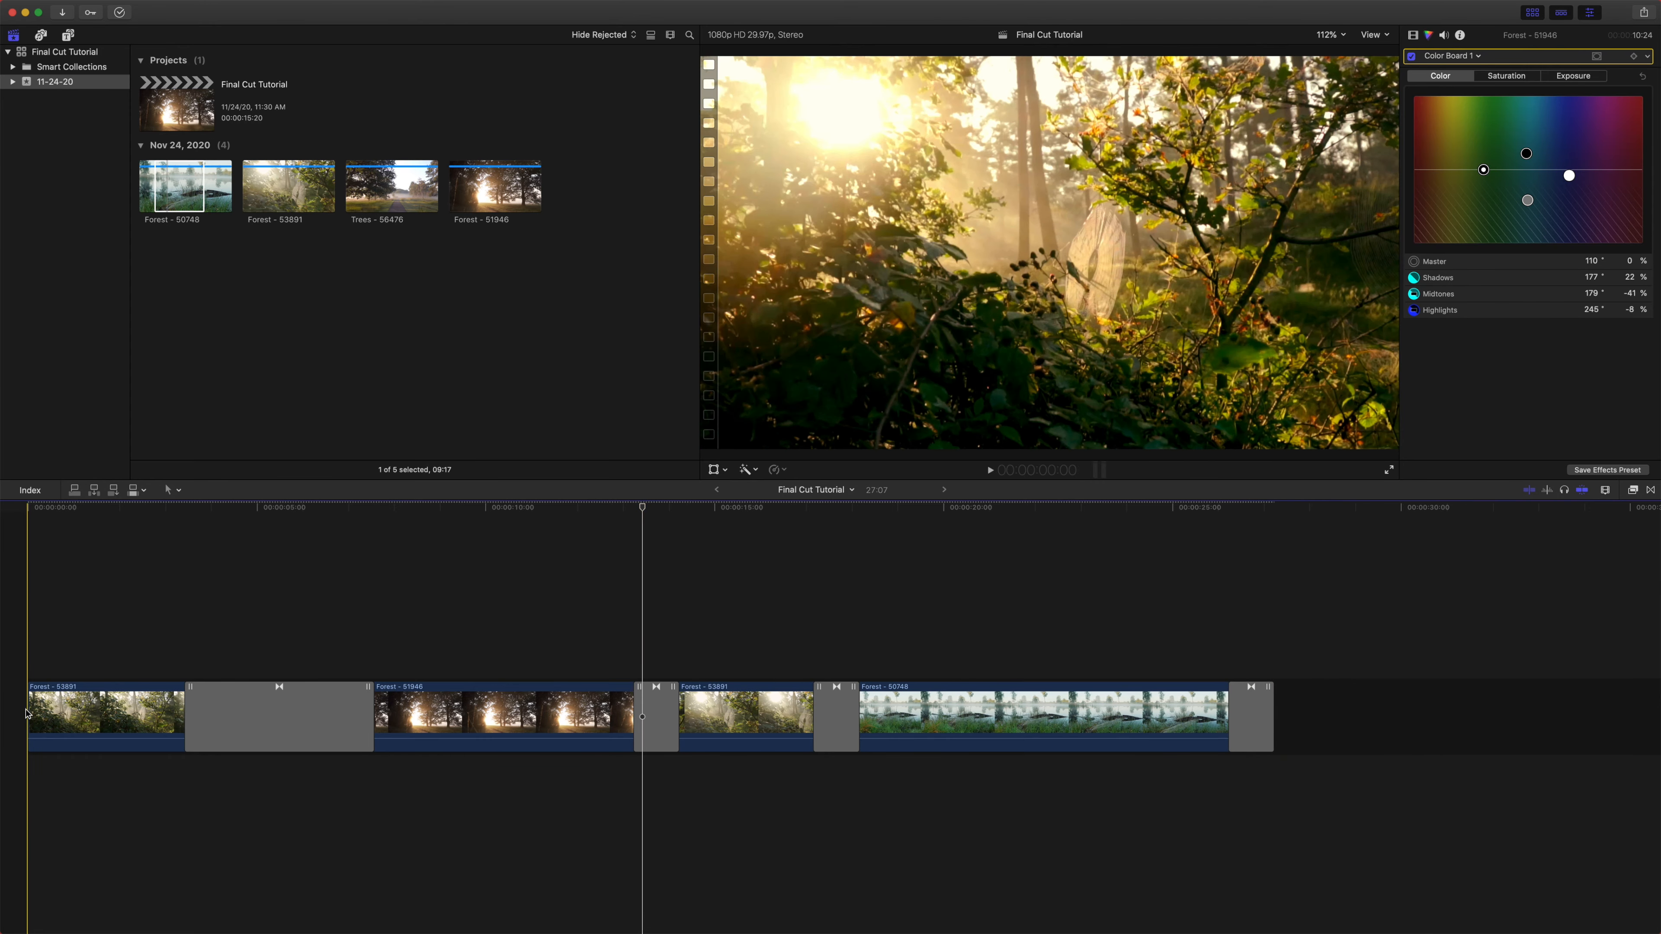
{"action": "key", "text": "super+t"}
- Play the opening, shorten the long Cross Dissolve before the Forest - 51946 clip, and return the playhead to the project start
{"action": "key", "text": "space"}
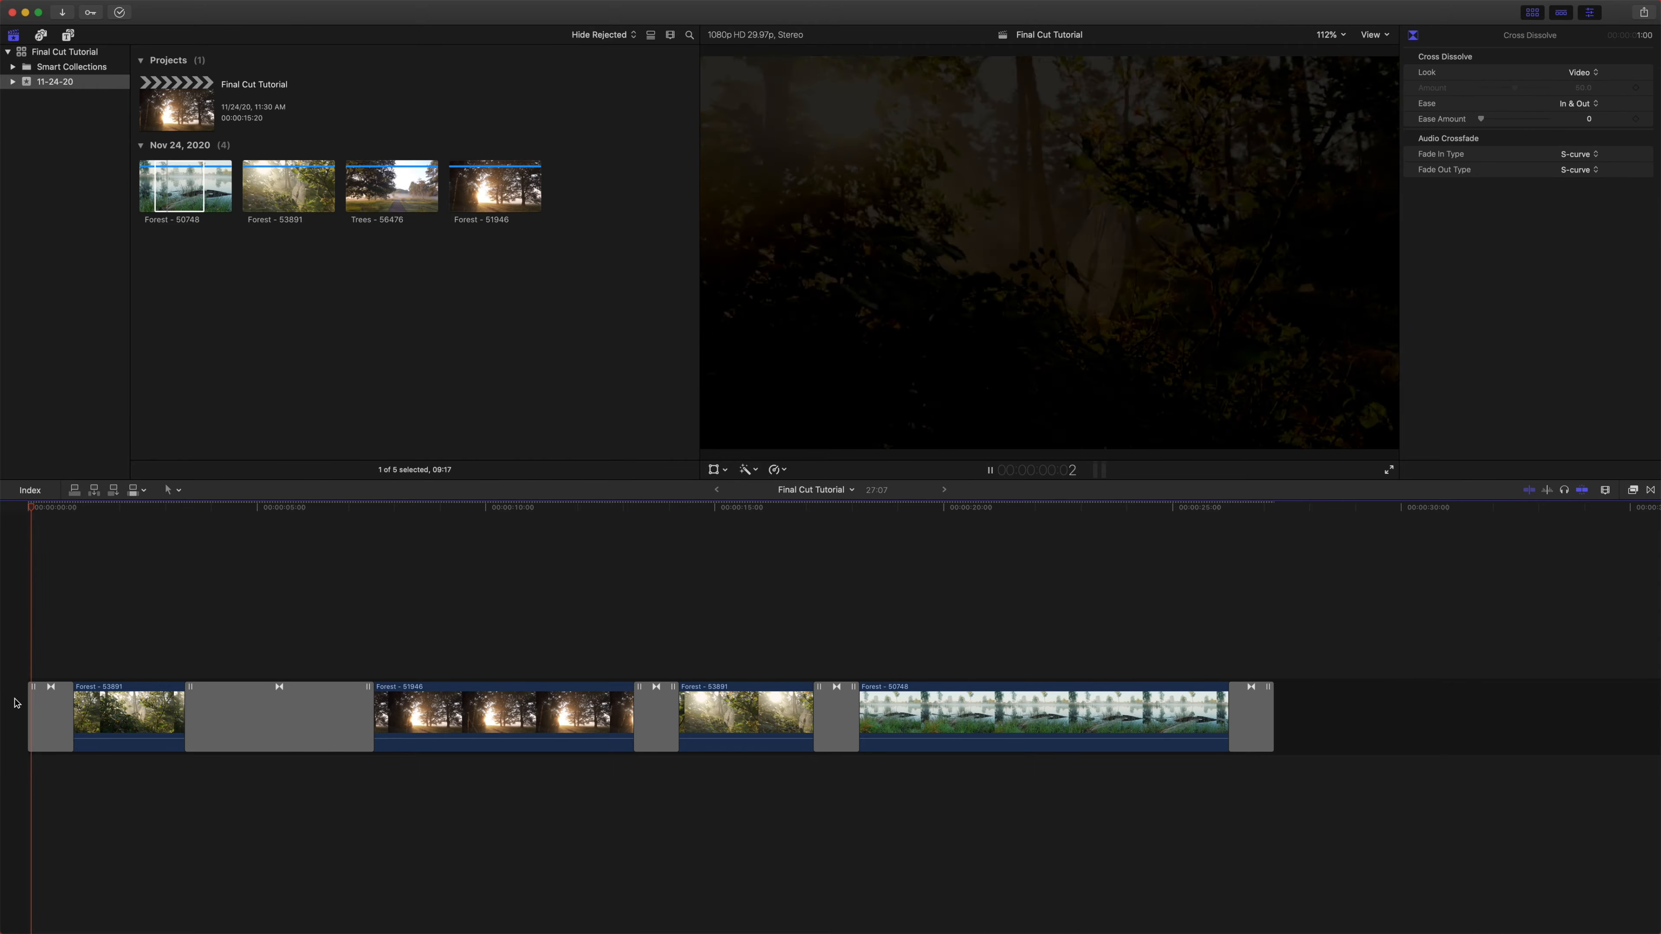
{"action": "left_click", "coordinate": [192, 718]}
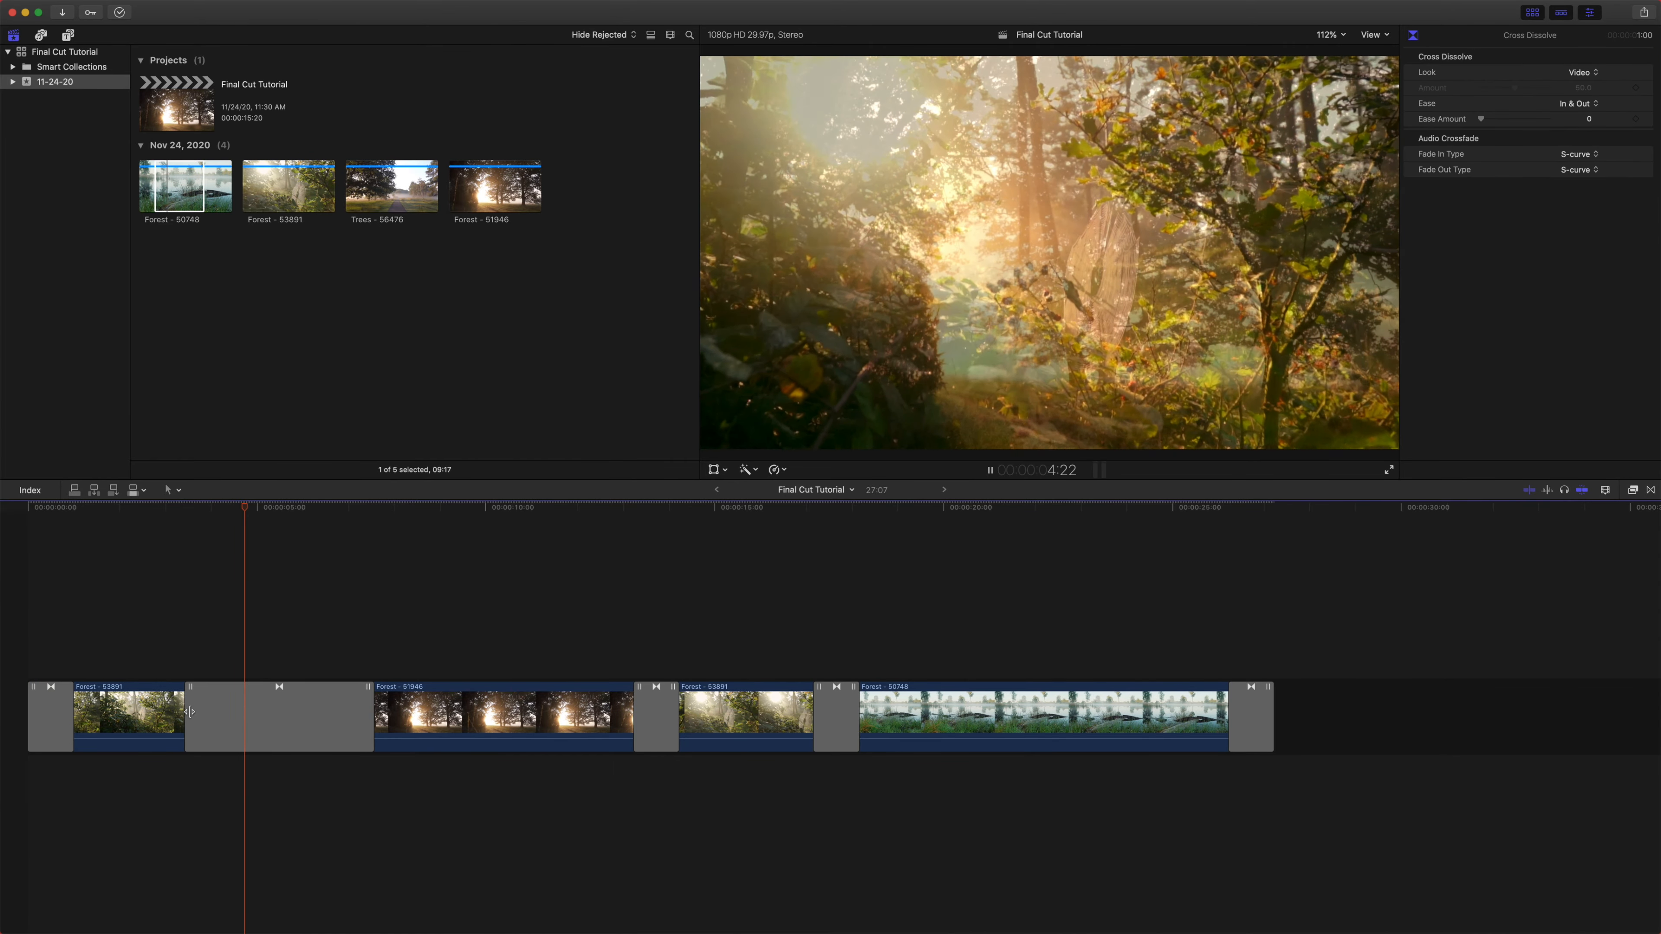
{"action": "key", "text": "space"}
{"action": "left_click_drag", "start_coordinate": [188, 715], "coordinate": [237, 714]}
{"action": "left_click", "coordinate": [467, 771]}
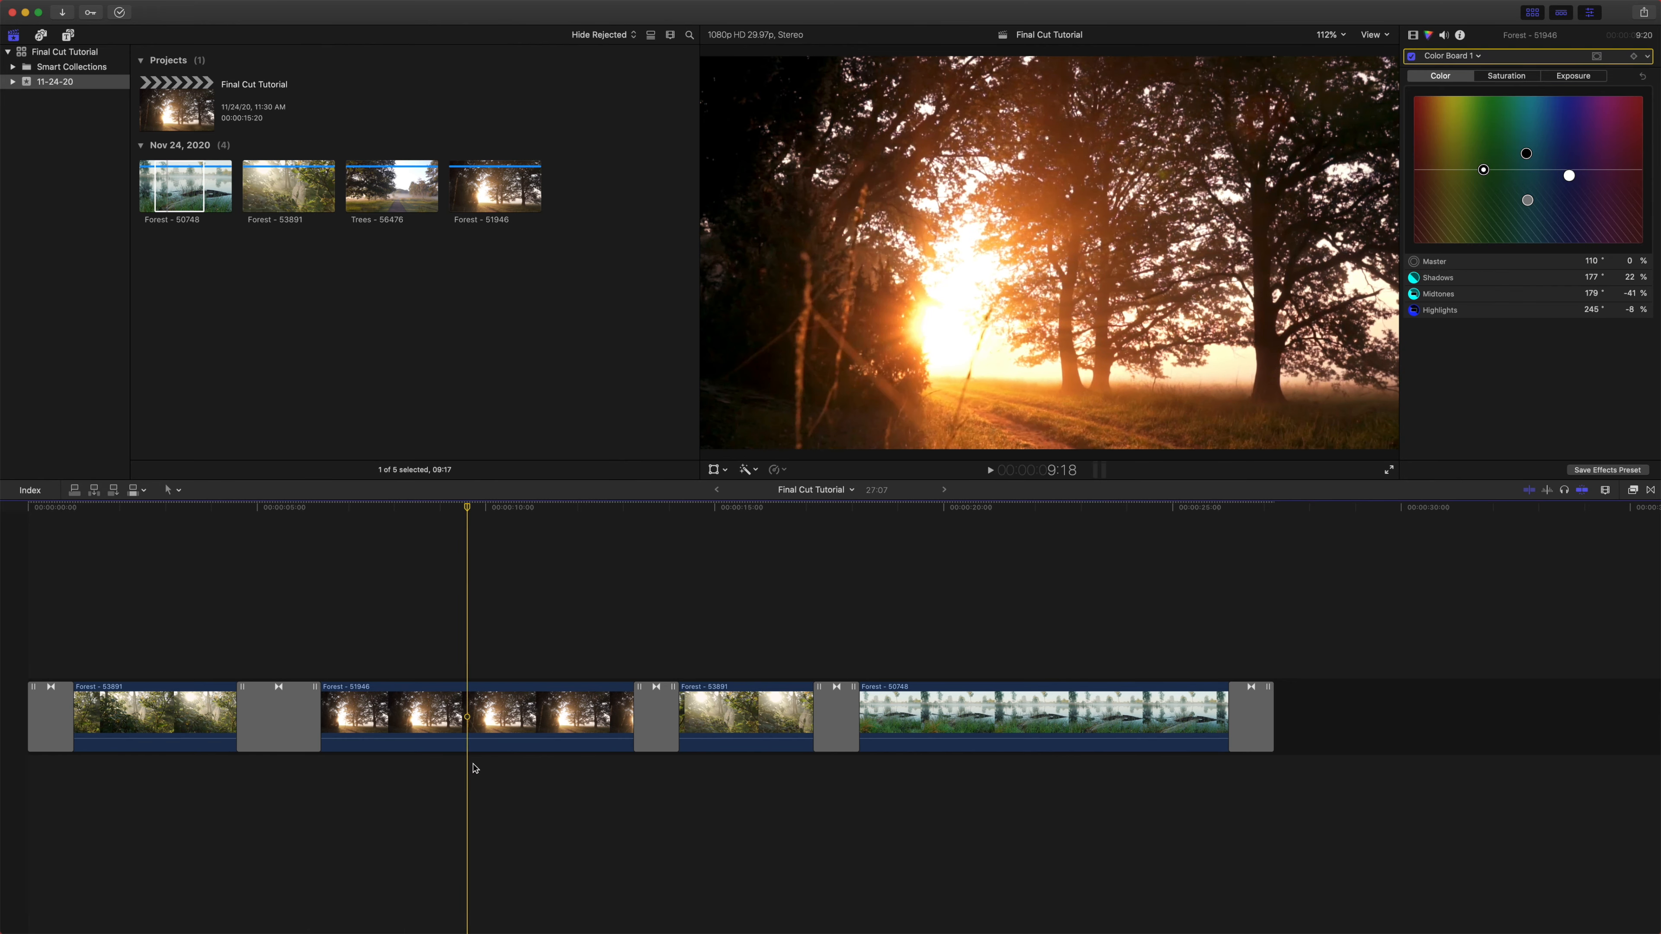
{"action": "left_click_drag", "start_coordinate": [464, 512], "coordinate": [3, 512]}
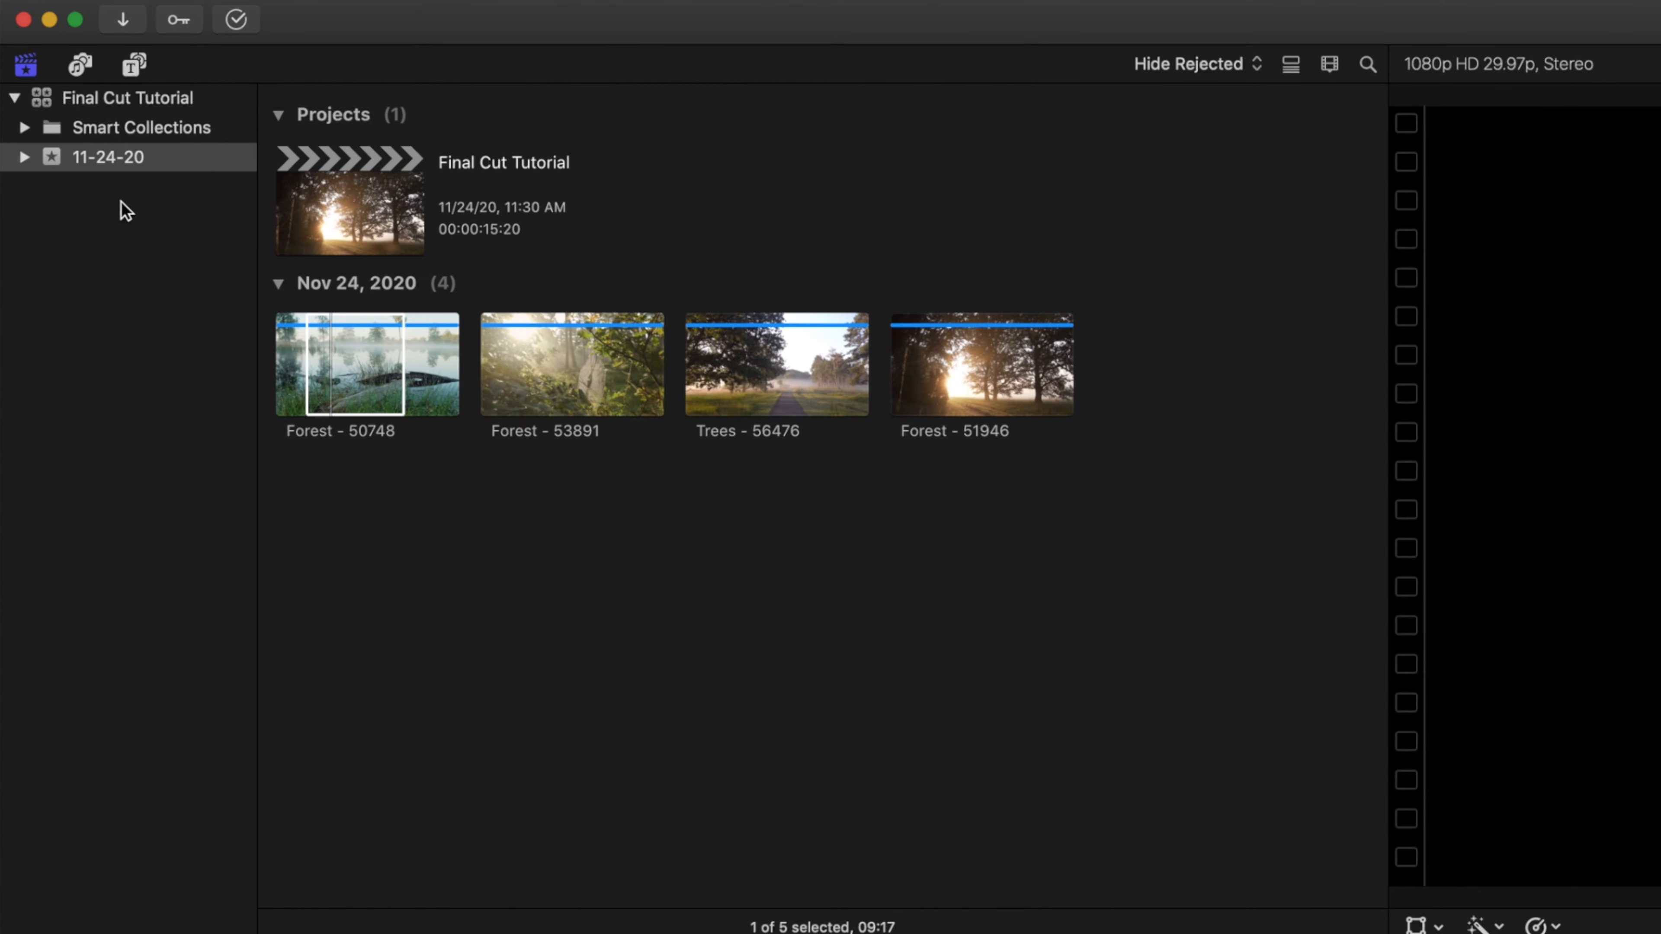
- Open the Sound Effects library and look through its list of built-in effects
{"action": "left_click", "coordinate": [79, 63]}
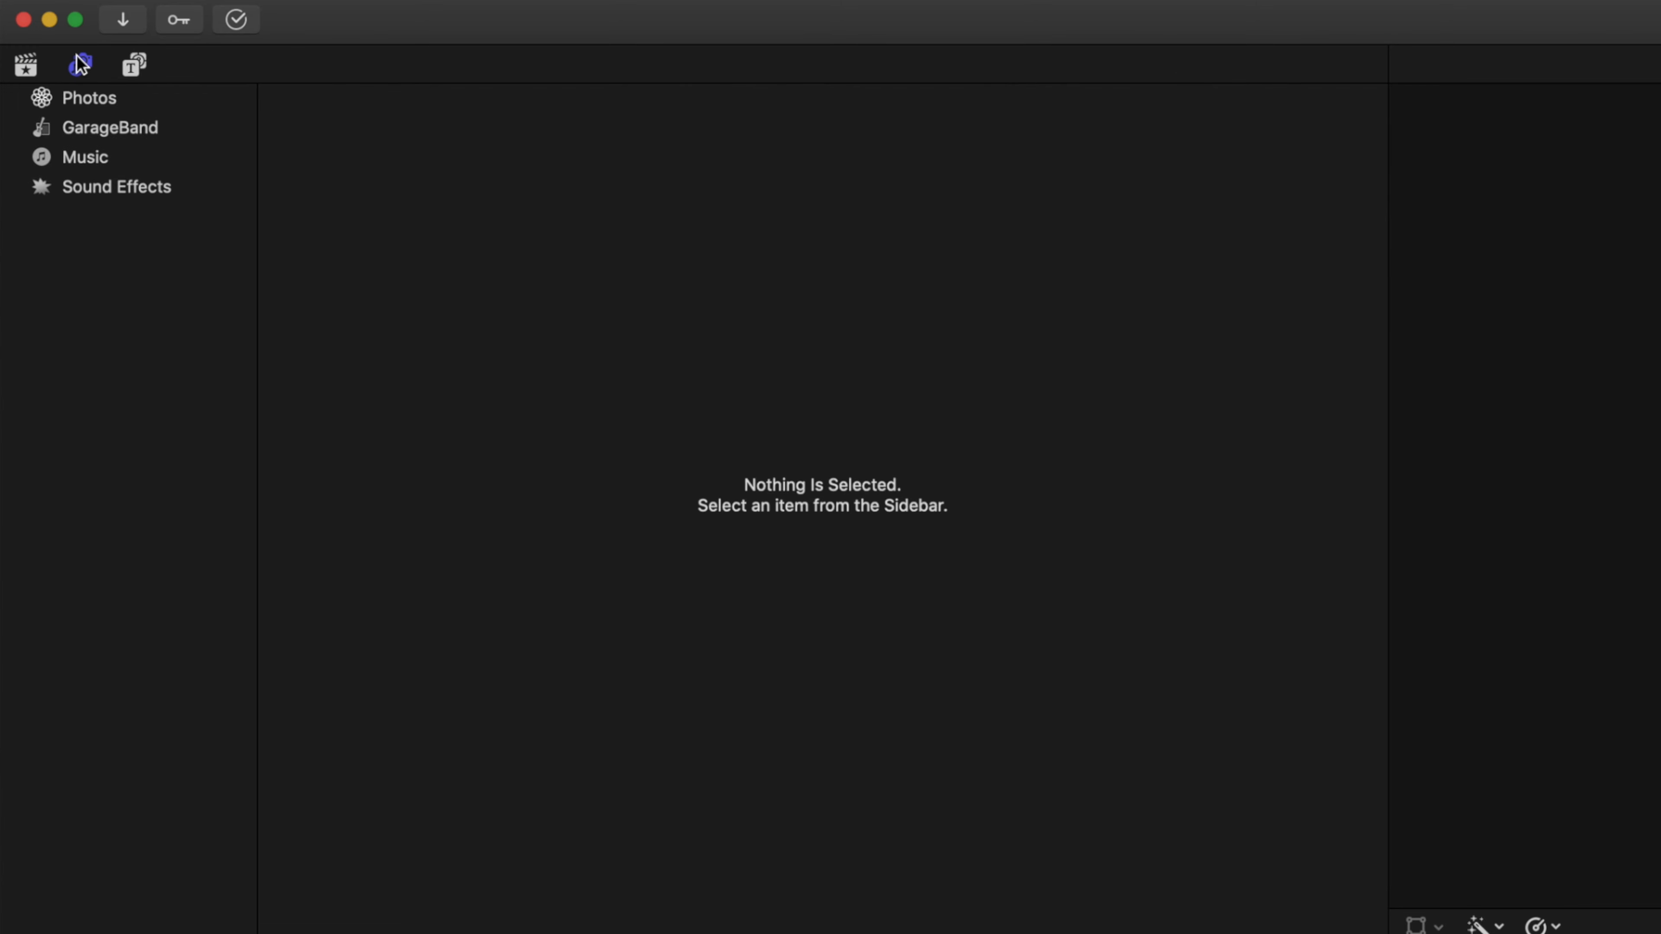
{"action": "left_click", "coordinate": [80, 191]}
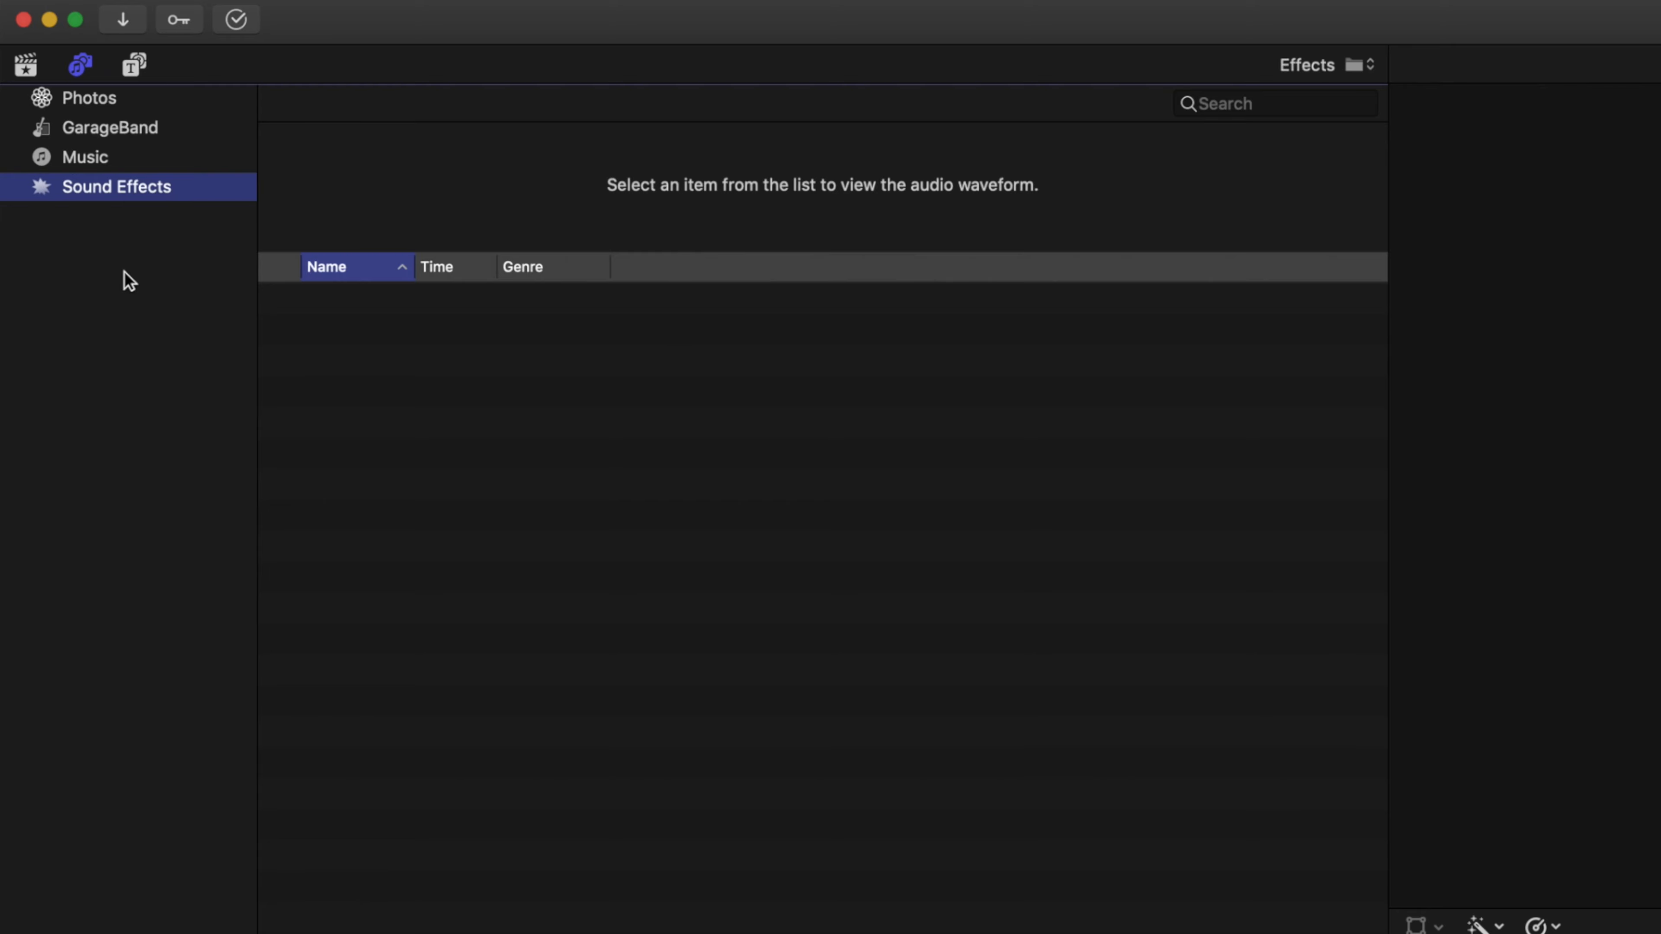
{"action": "mouse_move", "coordinate": [157, 6]}
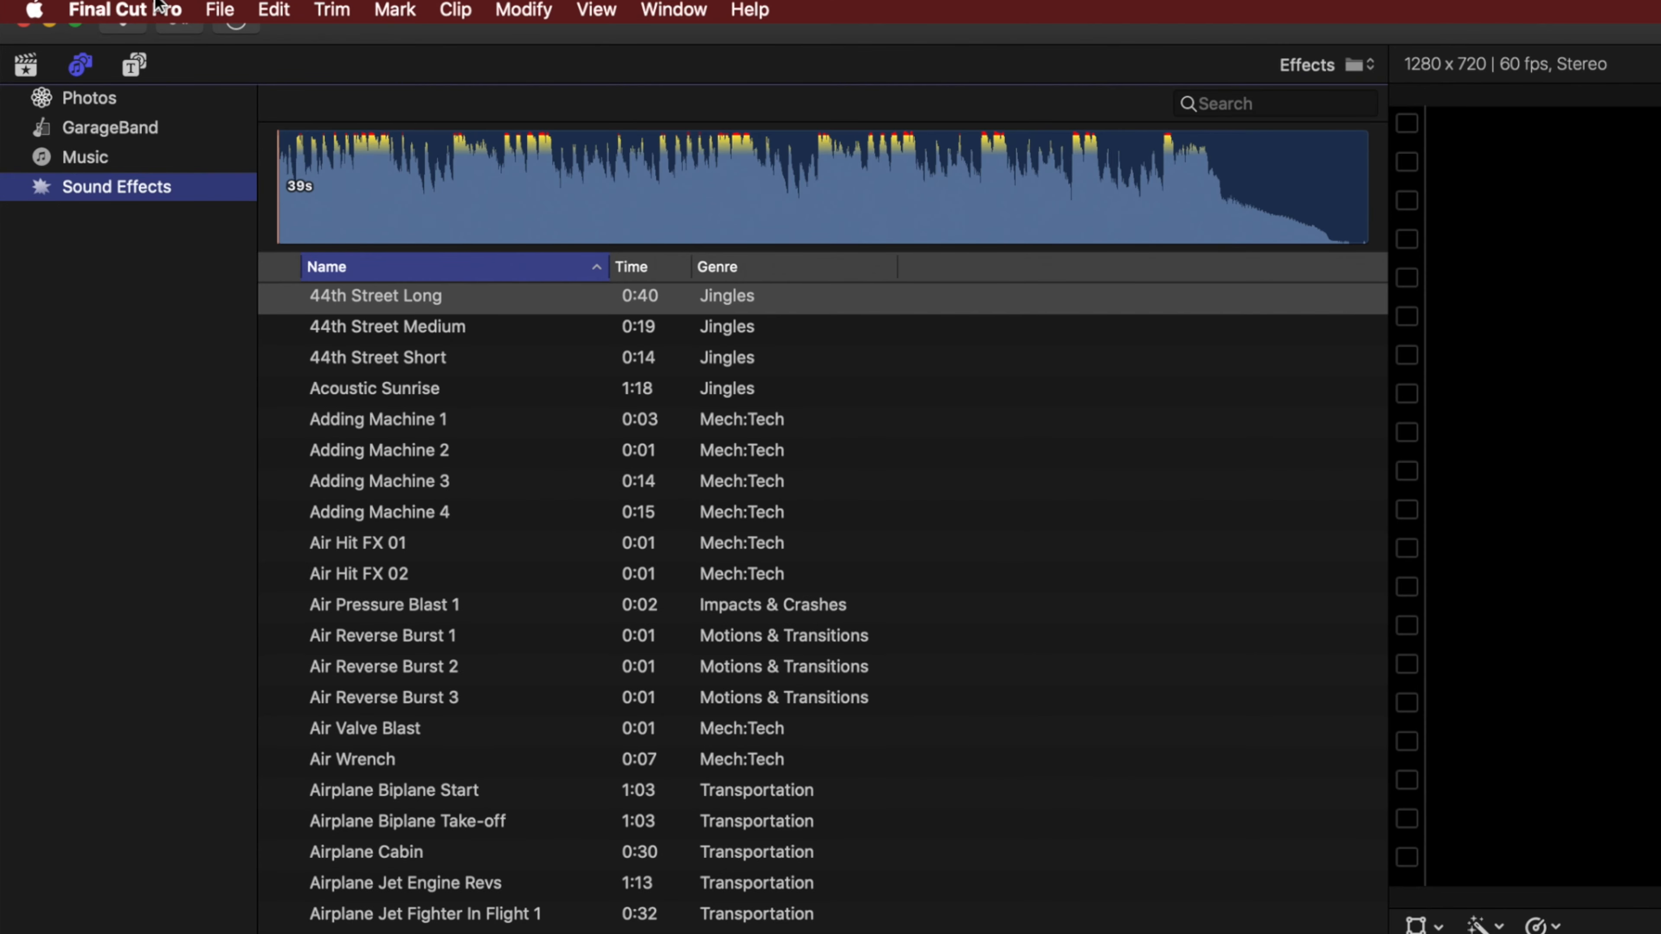
{"action": "left_click", "coordinate": [157, 7]}
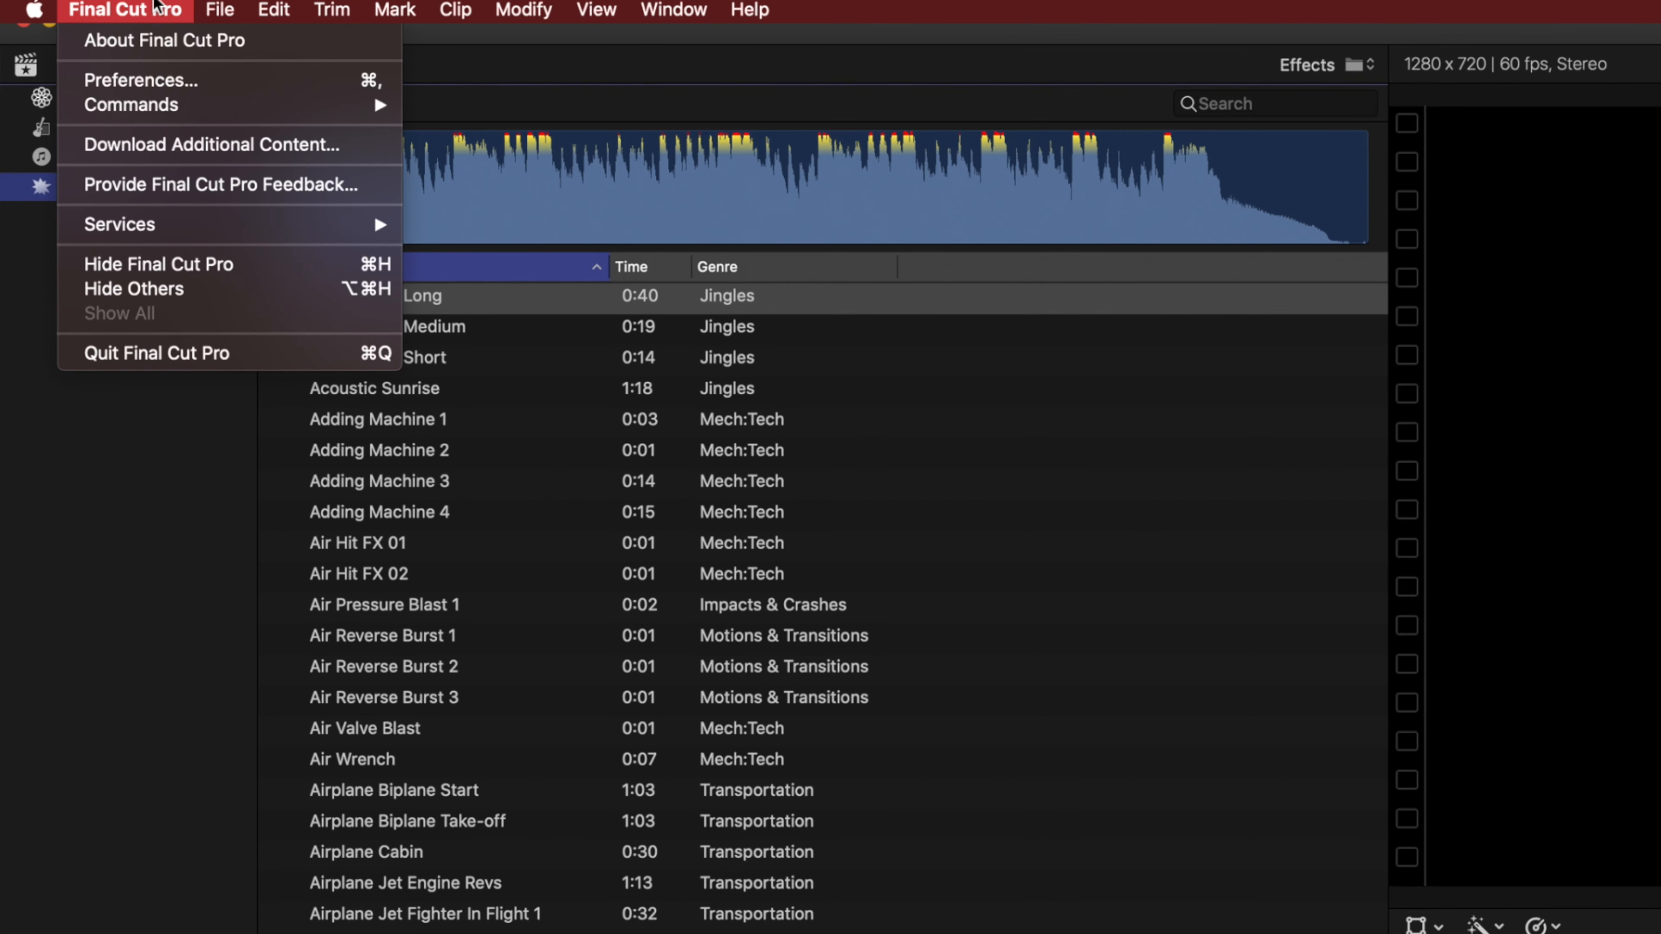
{"action": "left_click", "coordinate": [166, 554]}
{"action": "left_click", "coordinate": [1259, 91]}
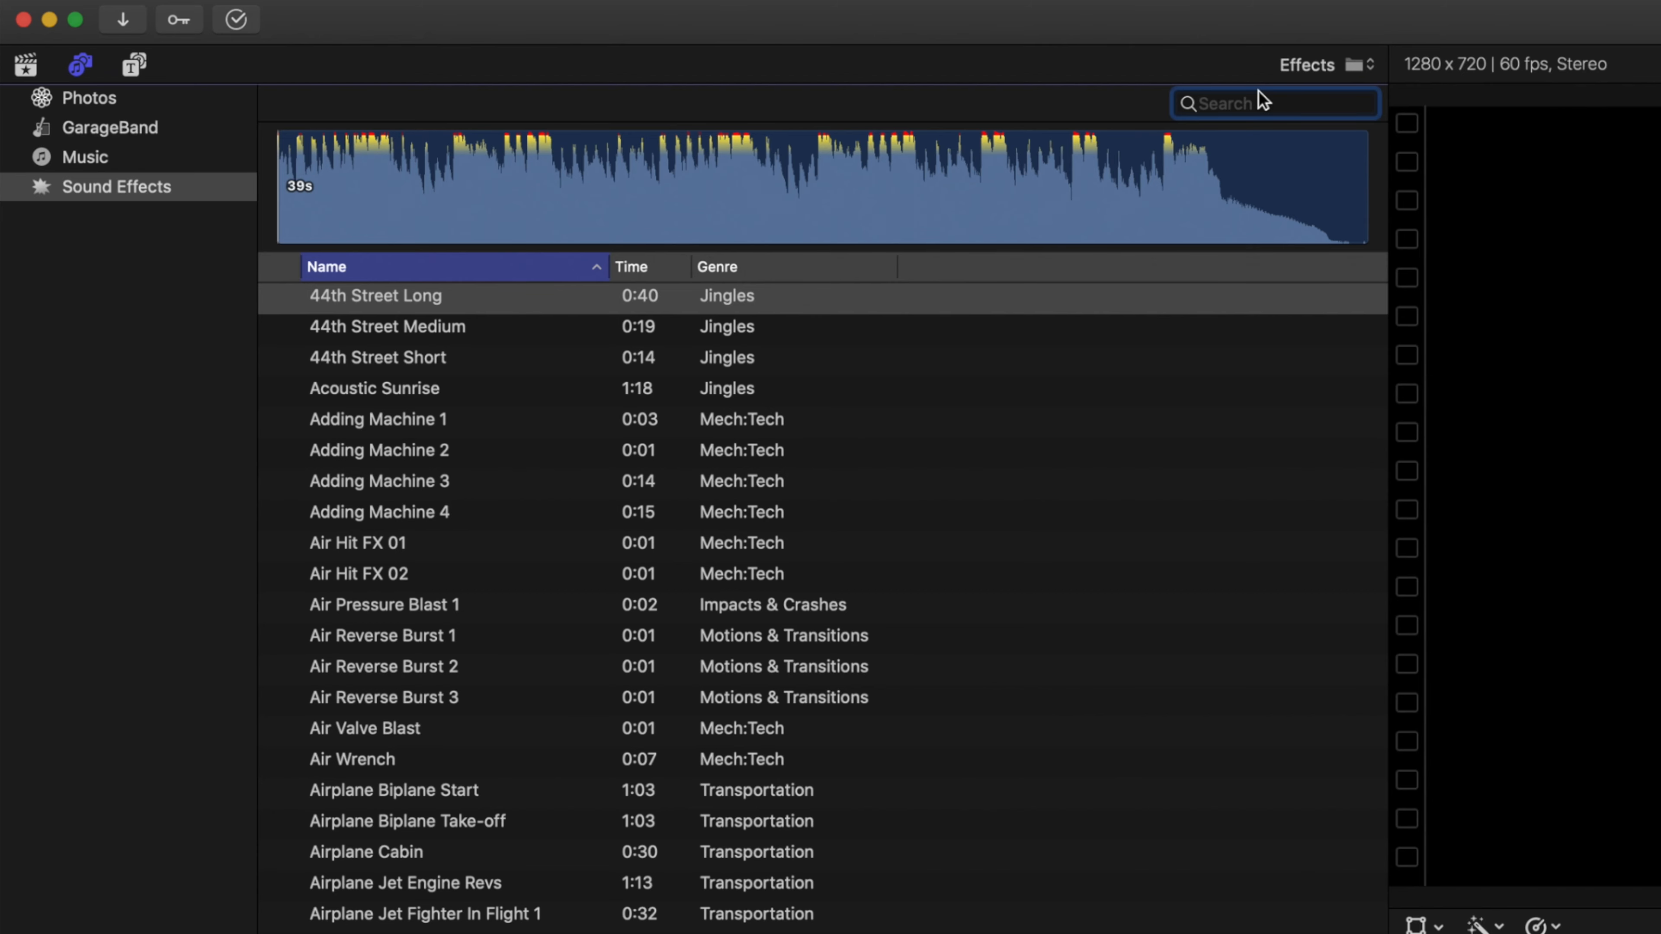
{"action": "scroll", "coordinate": [606, 481], "scroll_direction": "down", "scroll_amount": 3}
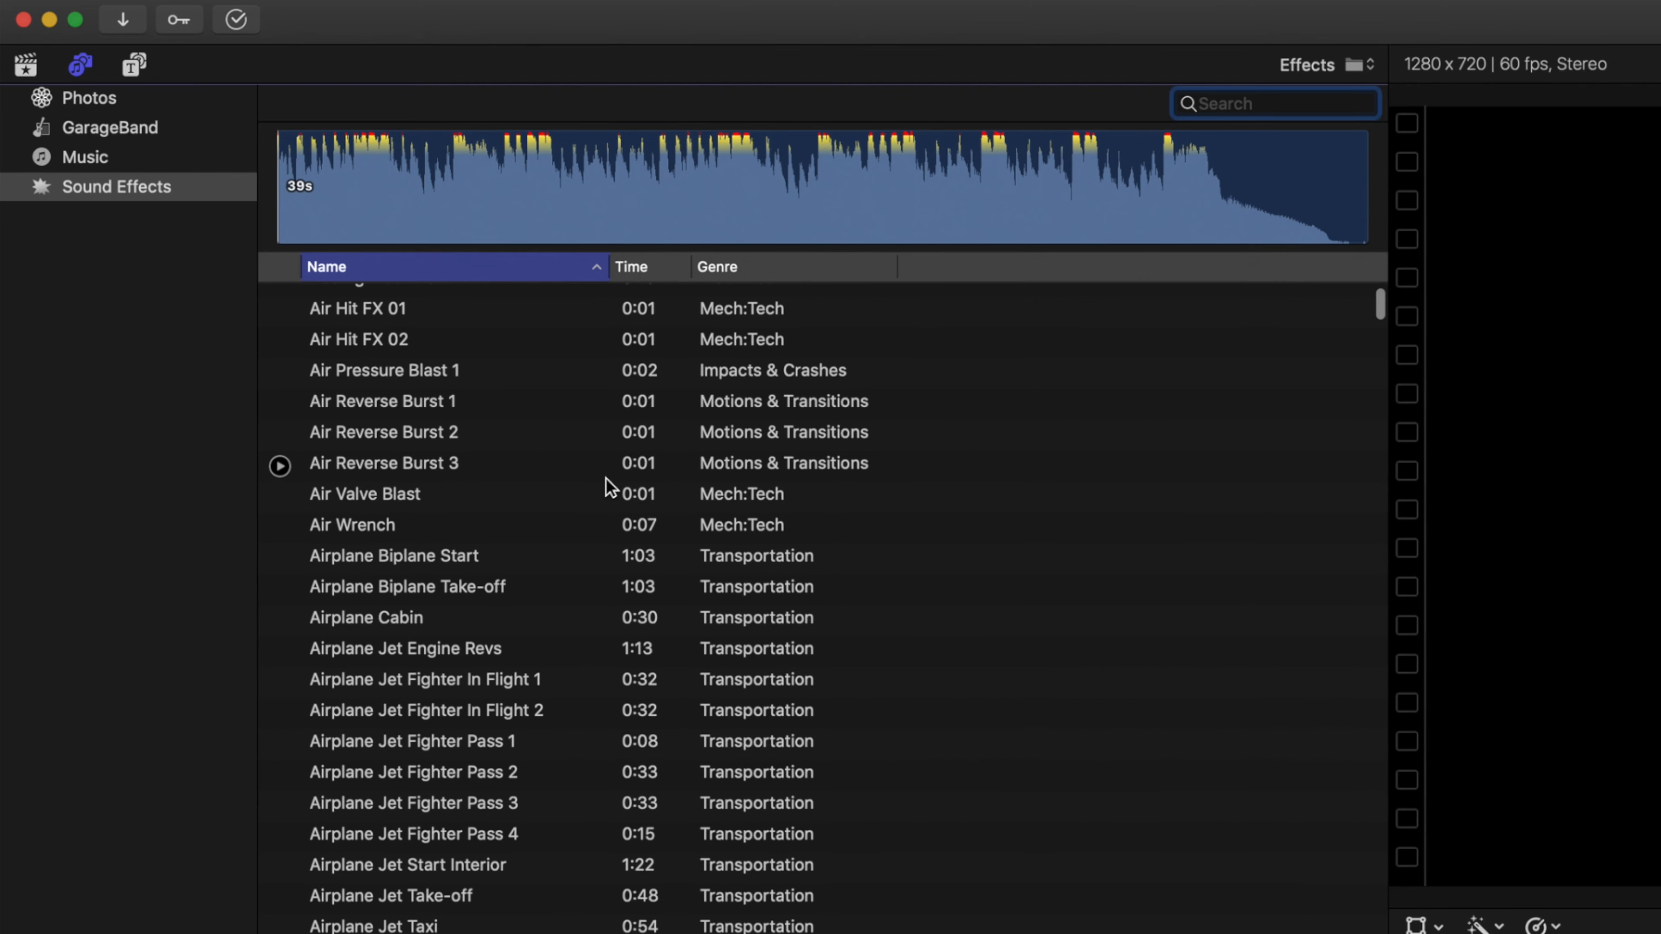
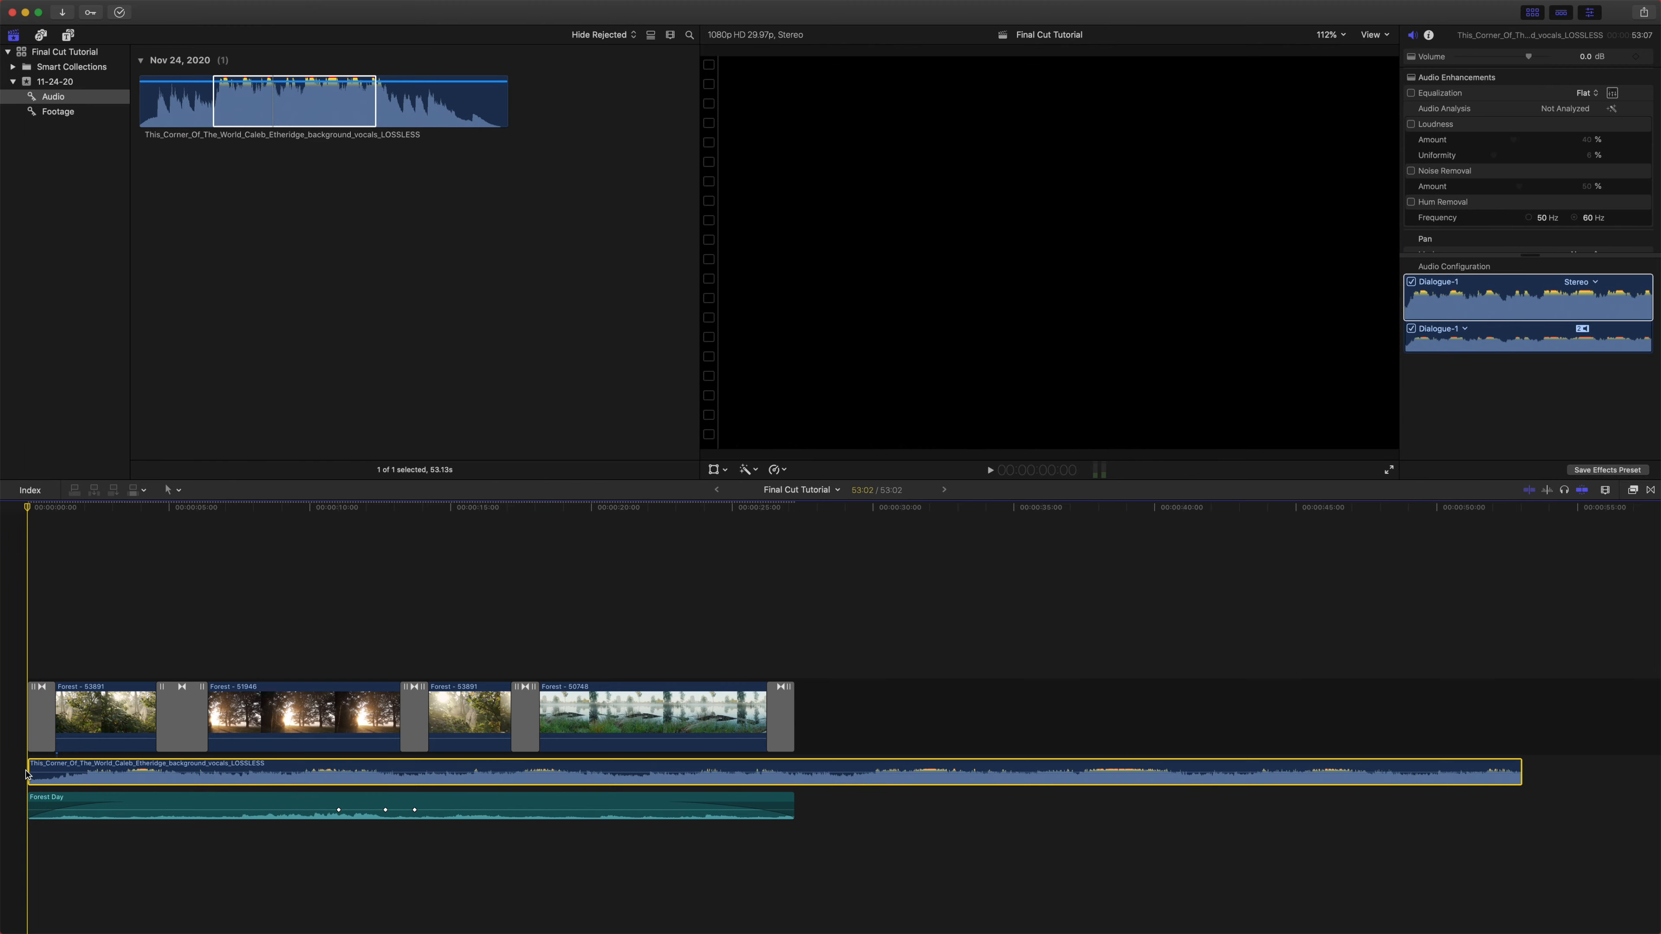
- Split the background vocals music near the end of the video, delete the excess, and extend the music to the last video frame
{"action": "left_click", "coordinate": [31, 768]}
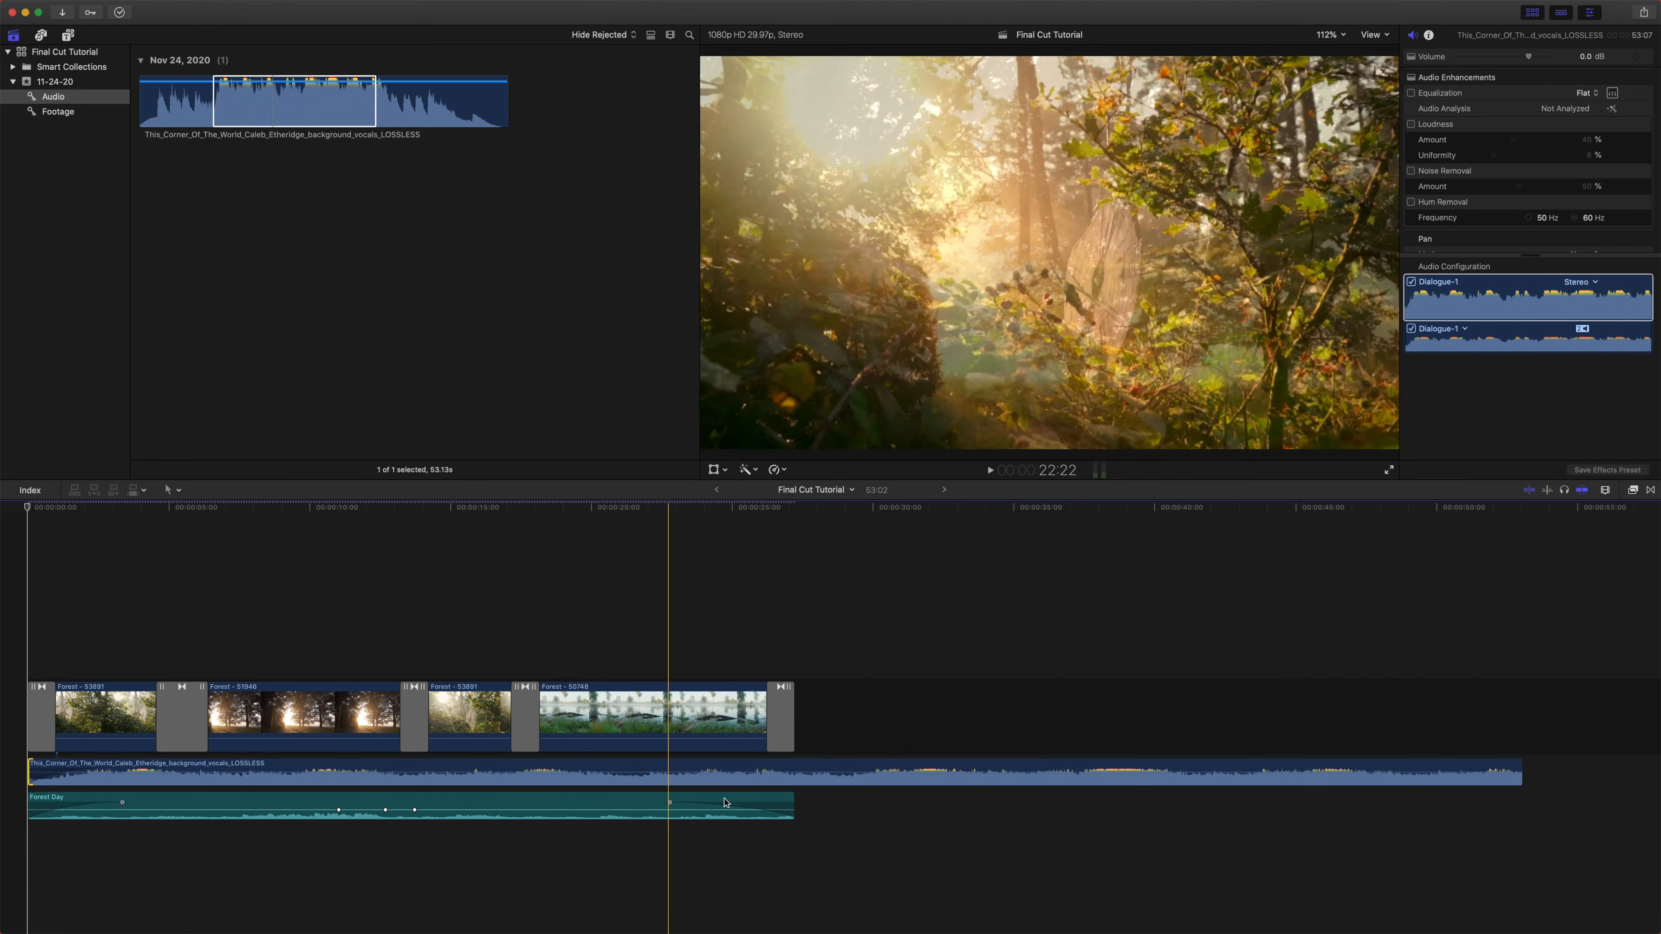
{"action": "key", "text": "super+b"}
{"action": "left_click", "coordinate": [799, 772]}
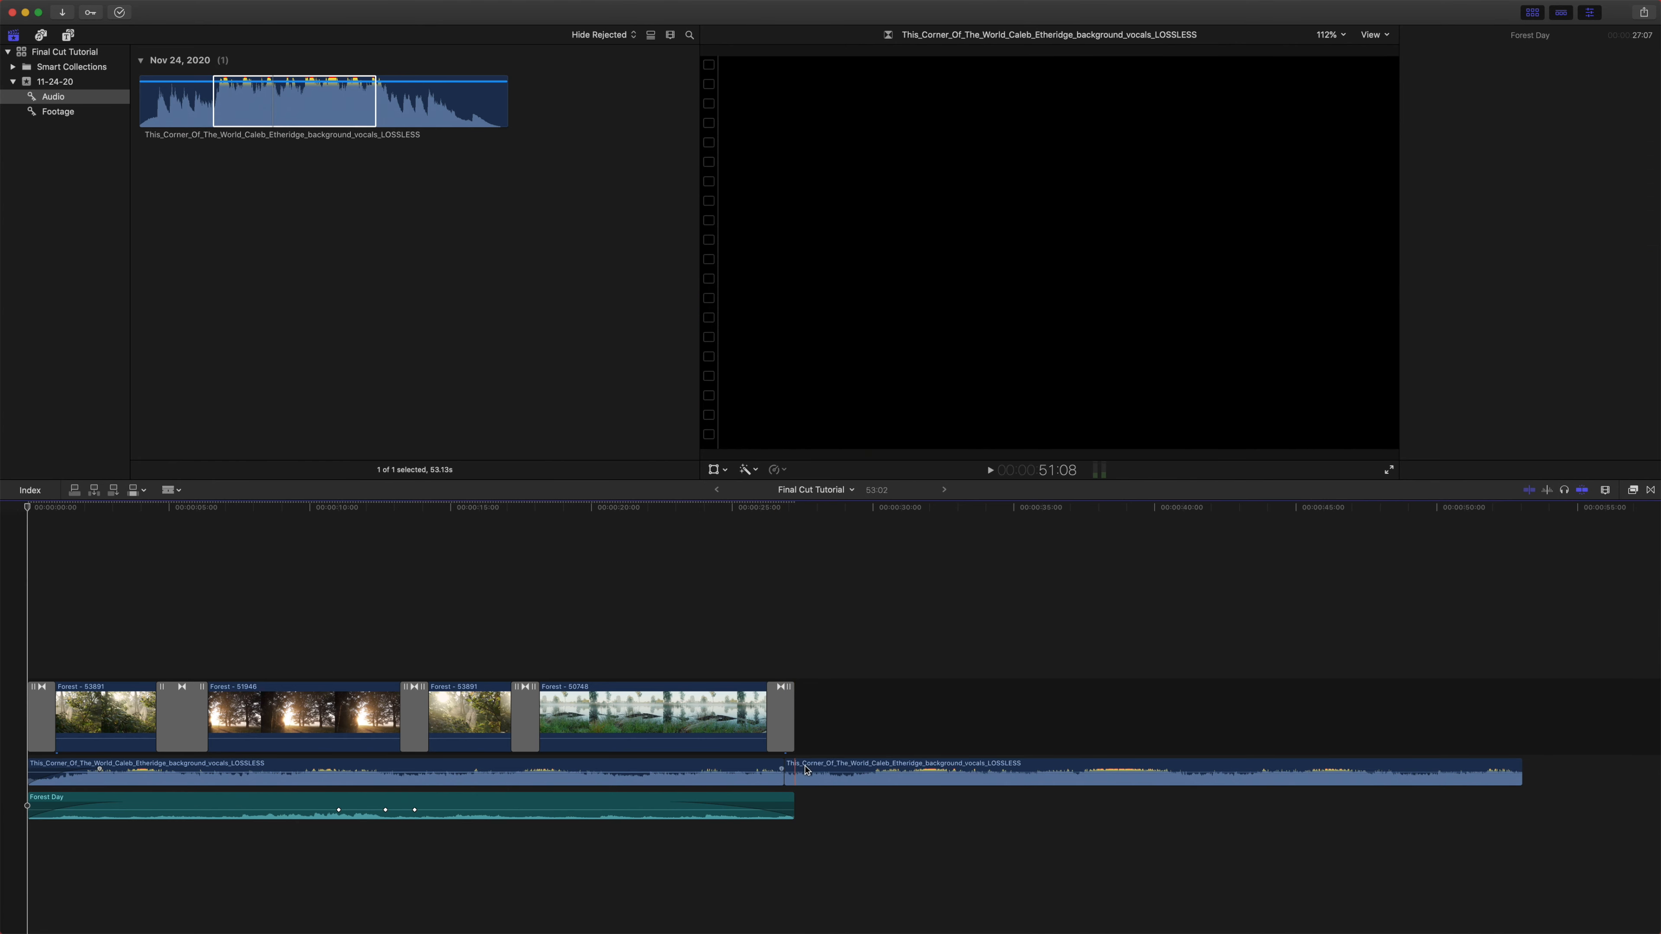
{"action": "key", "text": "BackSpace"}
{"action": "mouse_move", "coordinate": [782, 770]}
{"action": "left_mouse_down"}
{"action": "mouse_move", "coordinate": [726, 769]}
{"action": "mouse_move", "coordinate": [793, 768]}
{"action": "left_mouse_up"}
- Play back the music with the video, lower the music clip's volume to -2.0 dB, and return the playhead to the start
{"action": "left_click", "coordinate": [492, 767]}
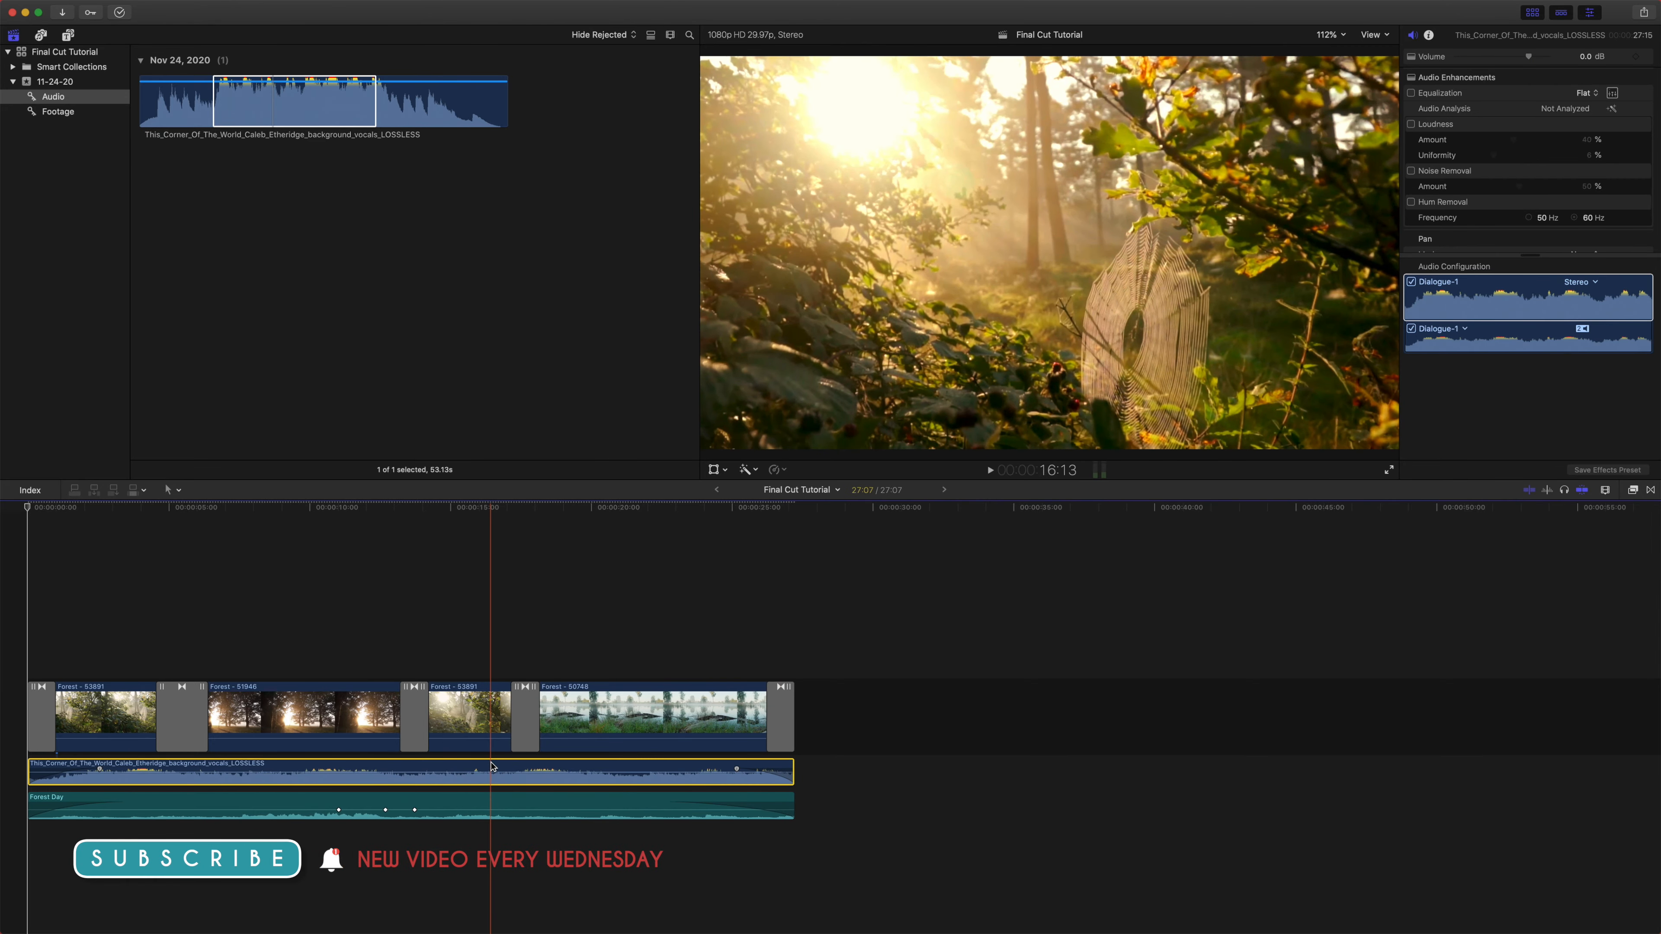
{"action": "key", "text": "space"}
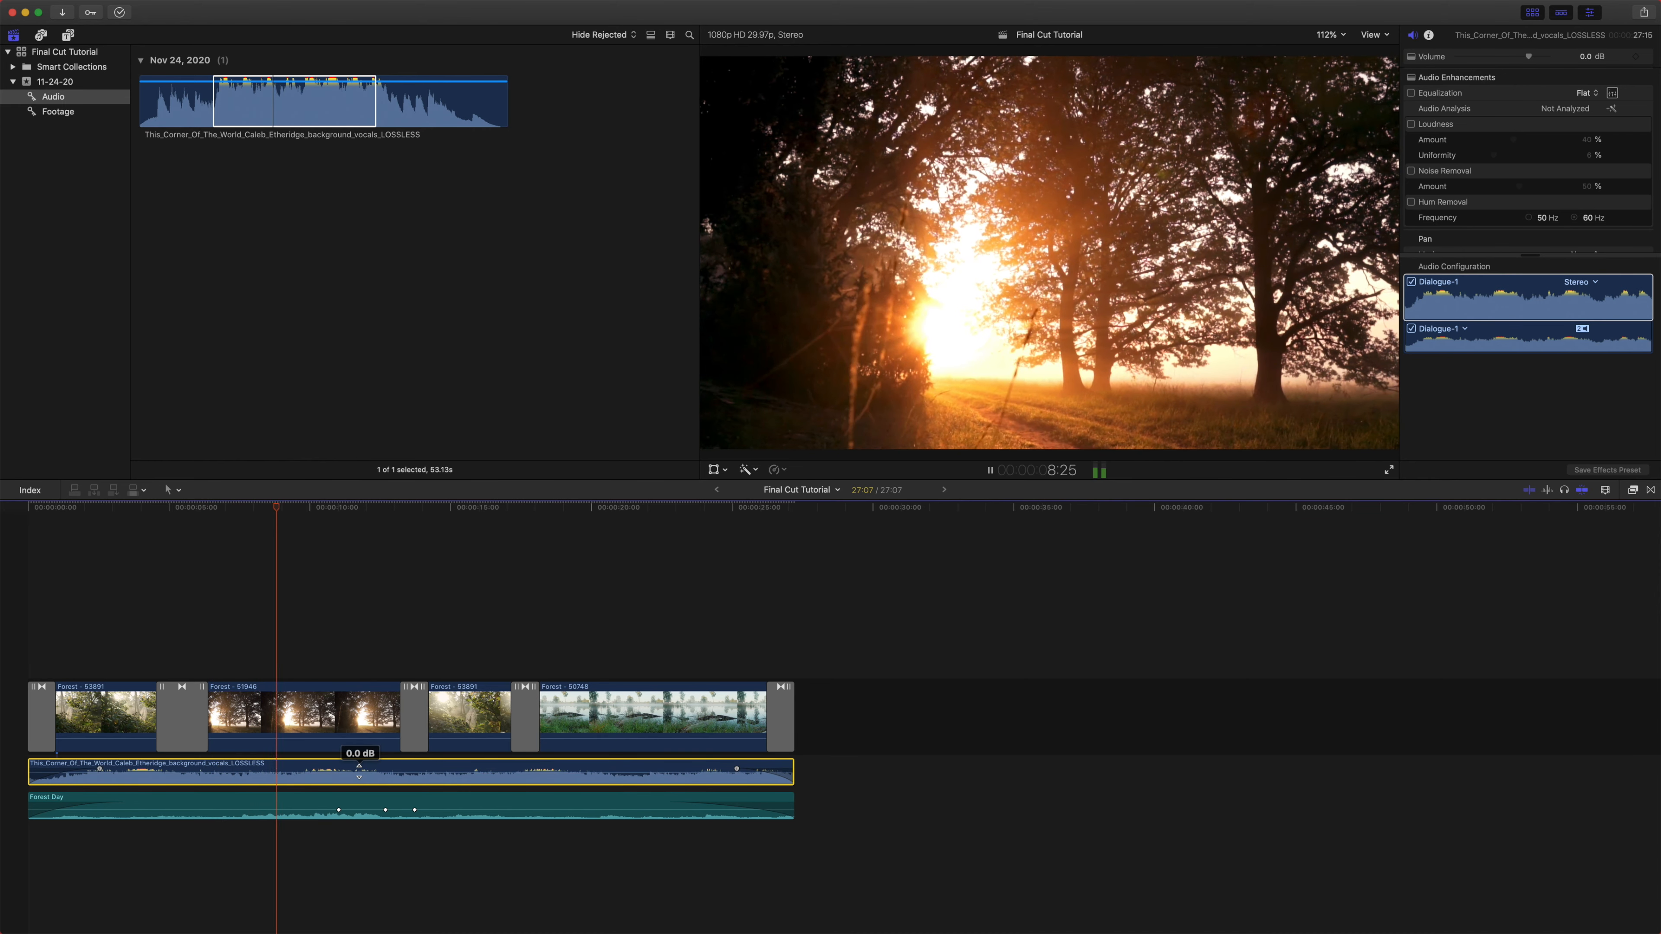
{"action": "key", "text": "space"}
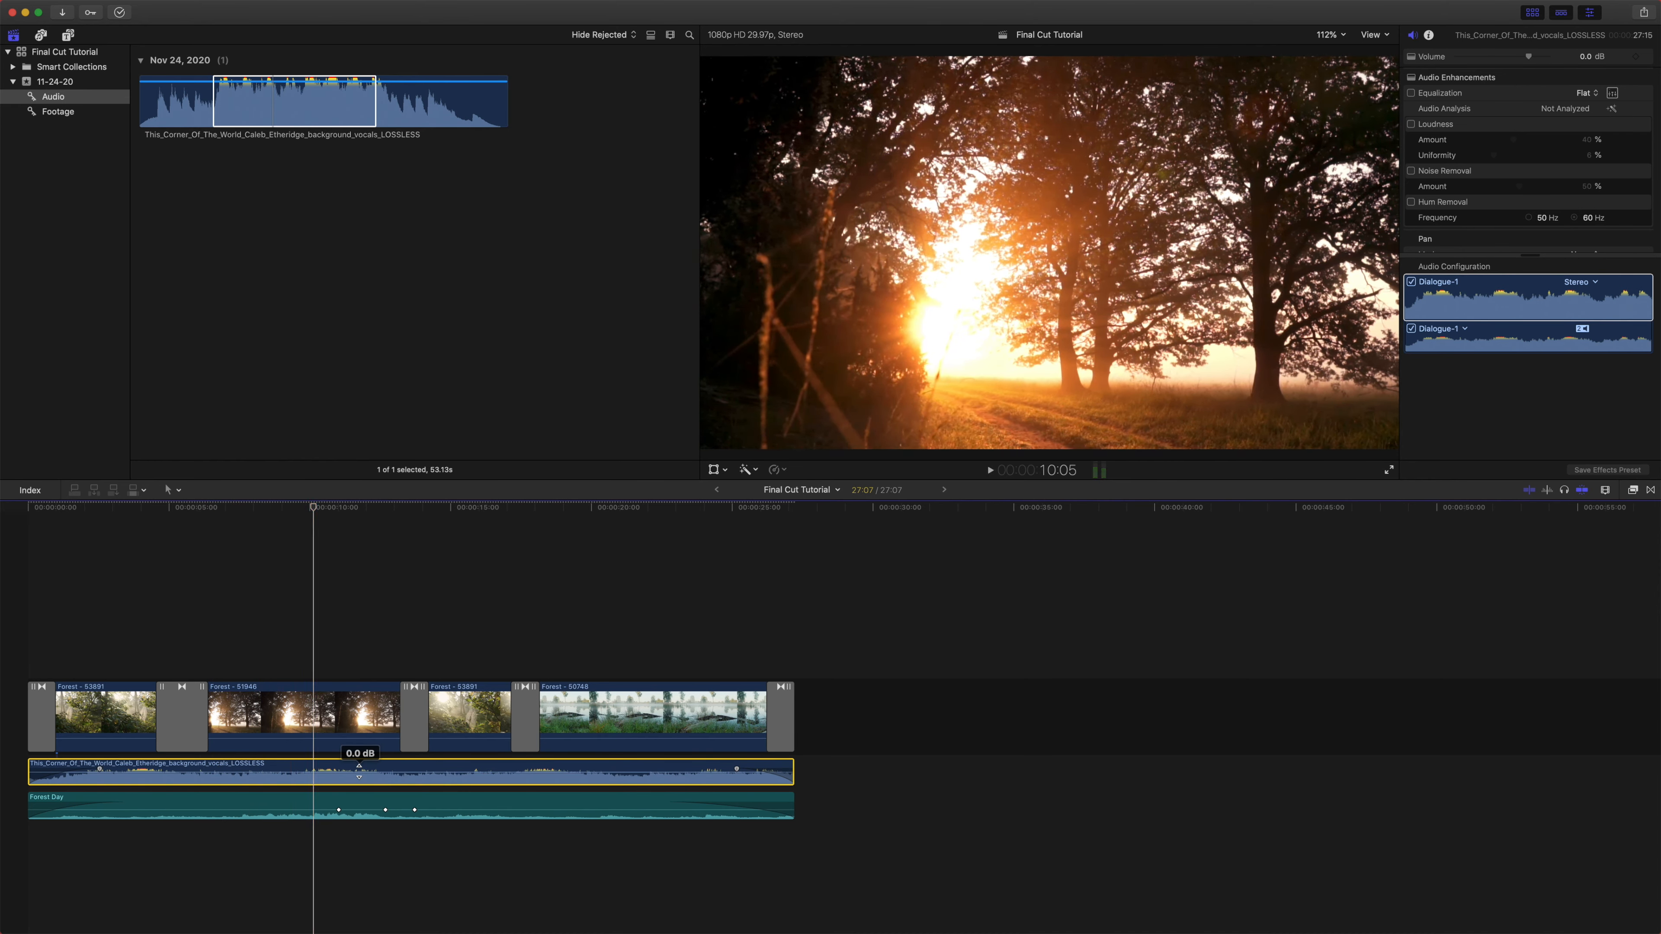
{"action": "left_click_drag", "start_coordinate": [359, 770], "coordinate": [358, 779]}
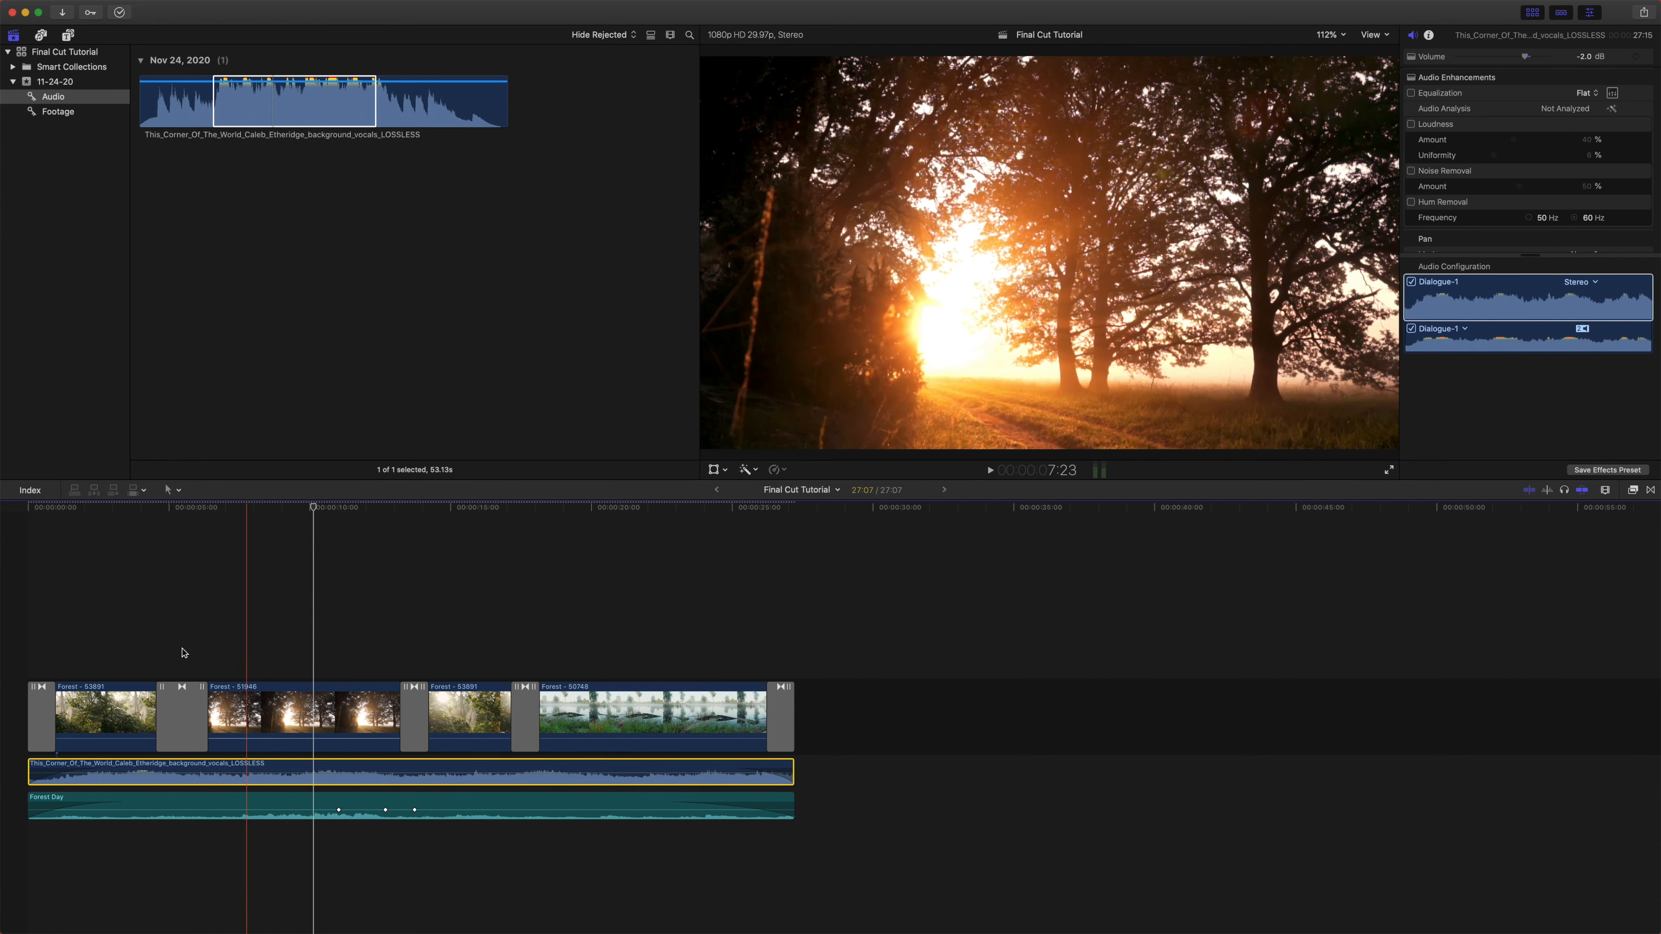
{"action": "left_click_drag", "start_coordinate": [71, 512], "coordinate": [28, 515]}
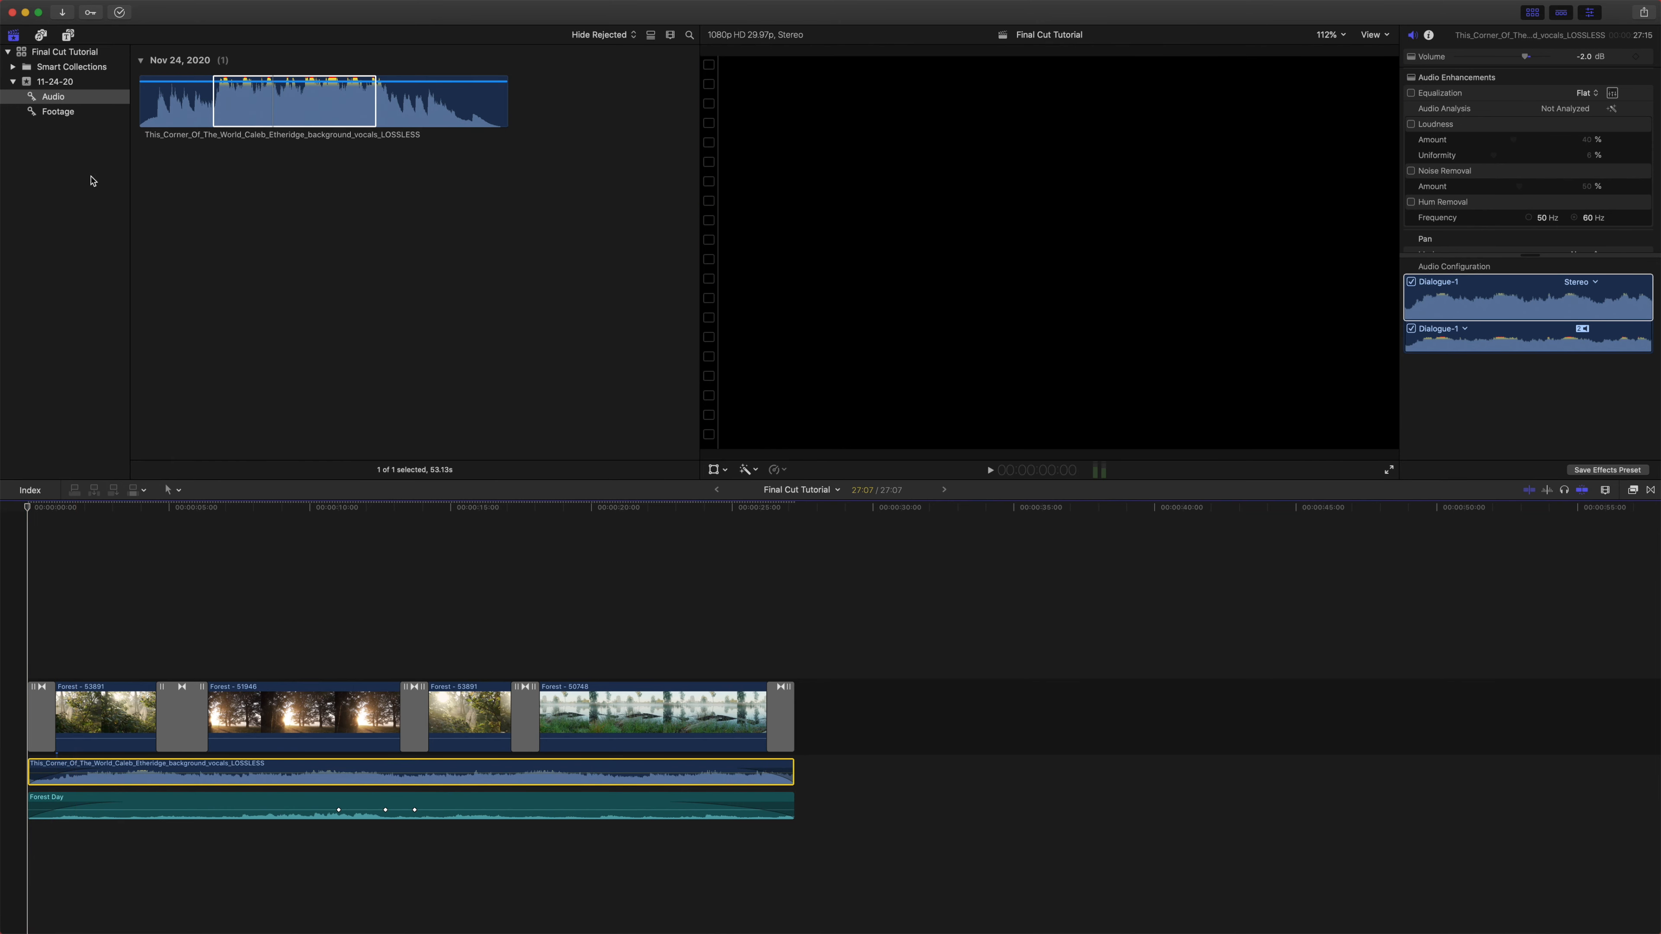
- Preview the Custom and Fade titles in the titles library and add the Blur title above the beginning of the timeline
{"action": "left_click", "coordinate": [83, 190]}
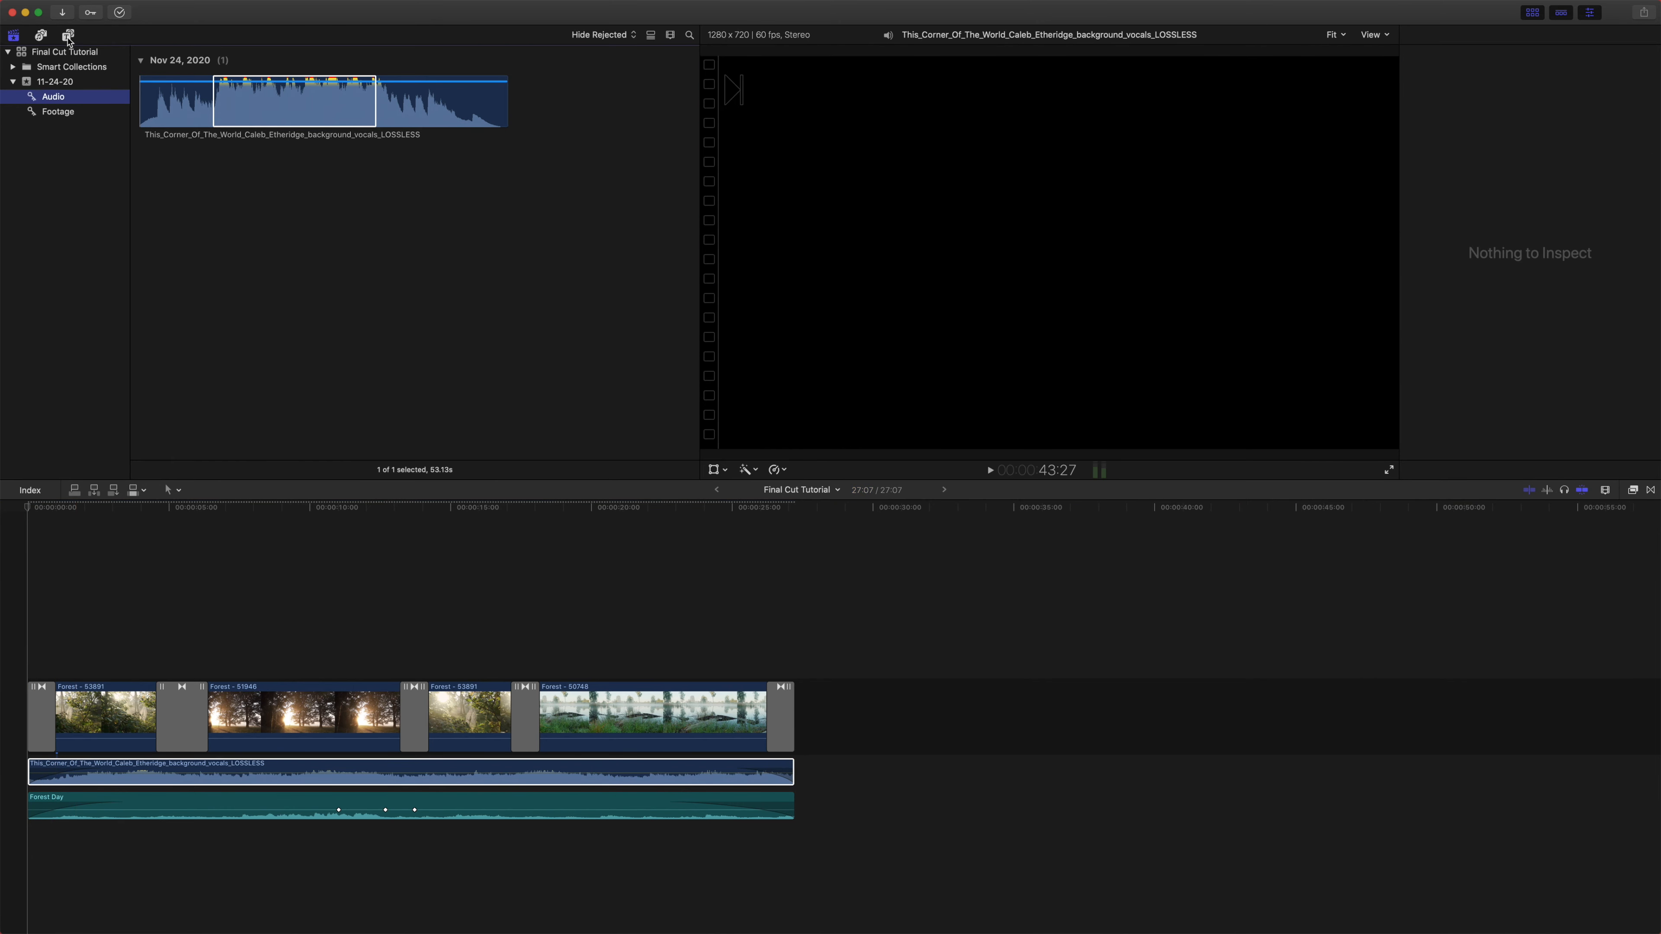
{"action": "left_click", "coordinate": [68, 36]}
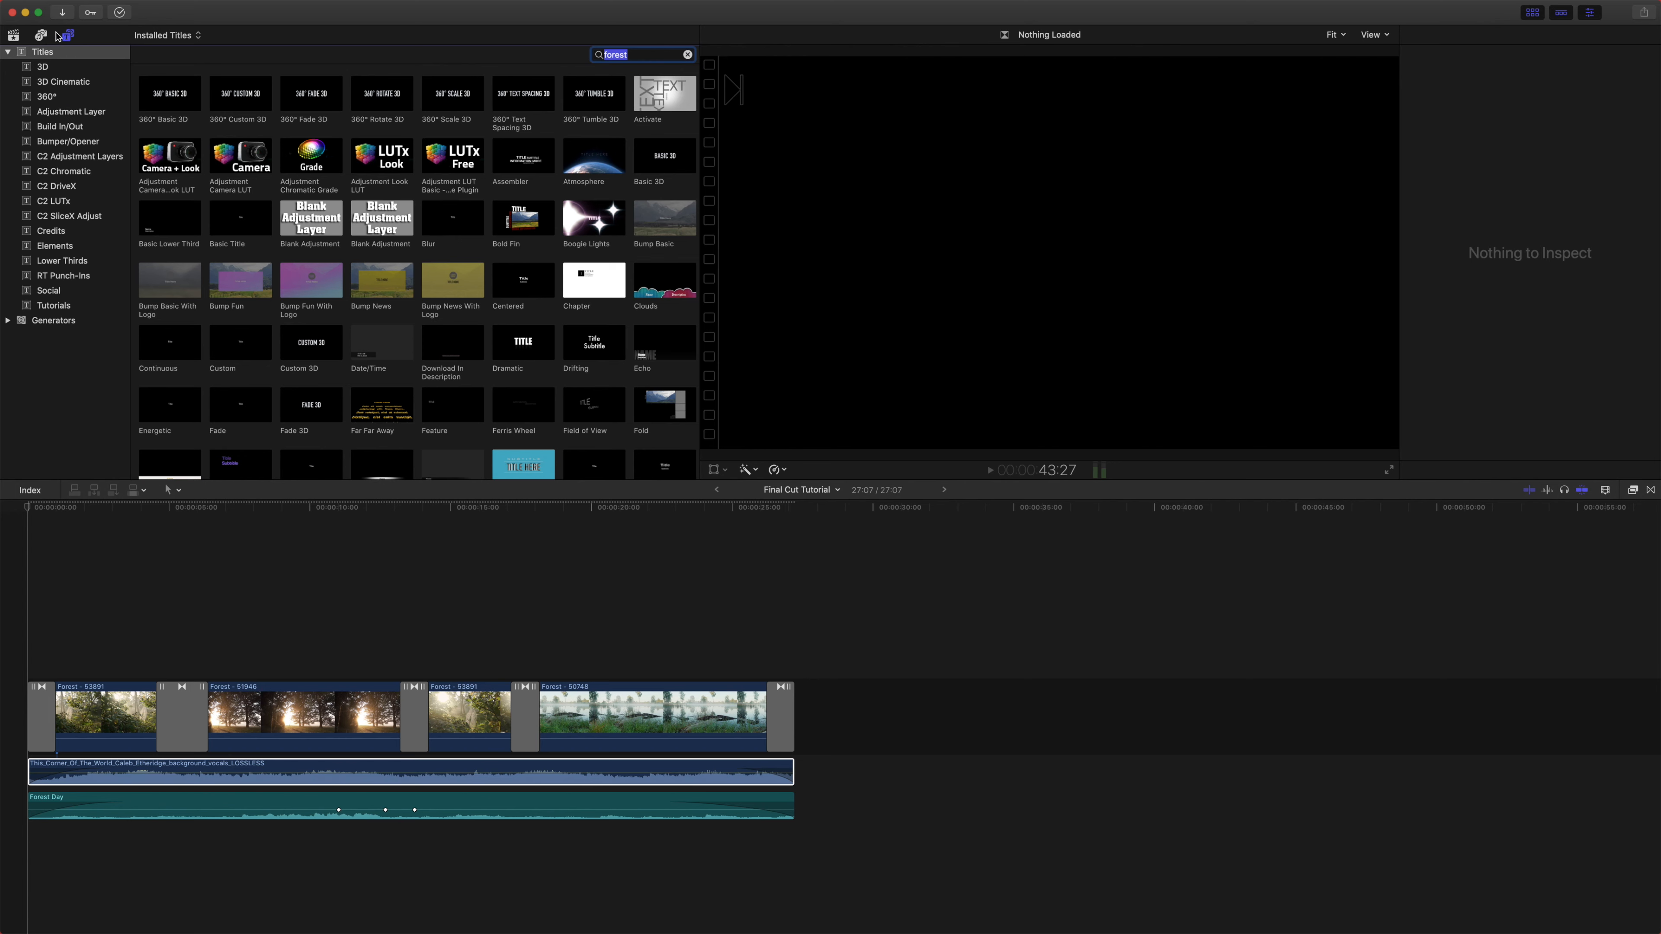
{"action": "left_click", "coordinate": [230, 352]}
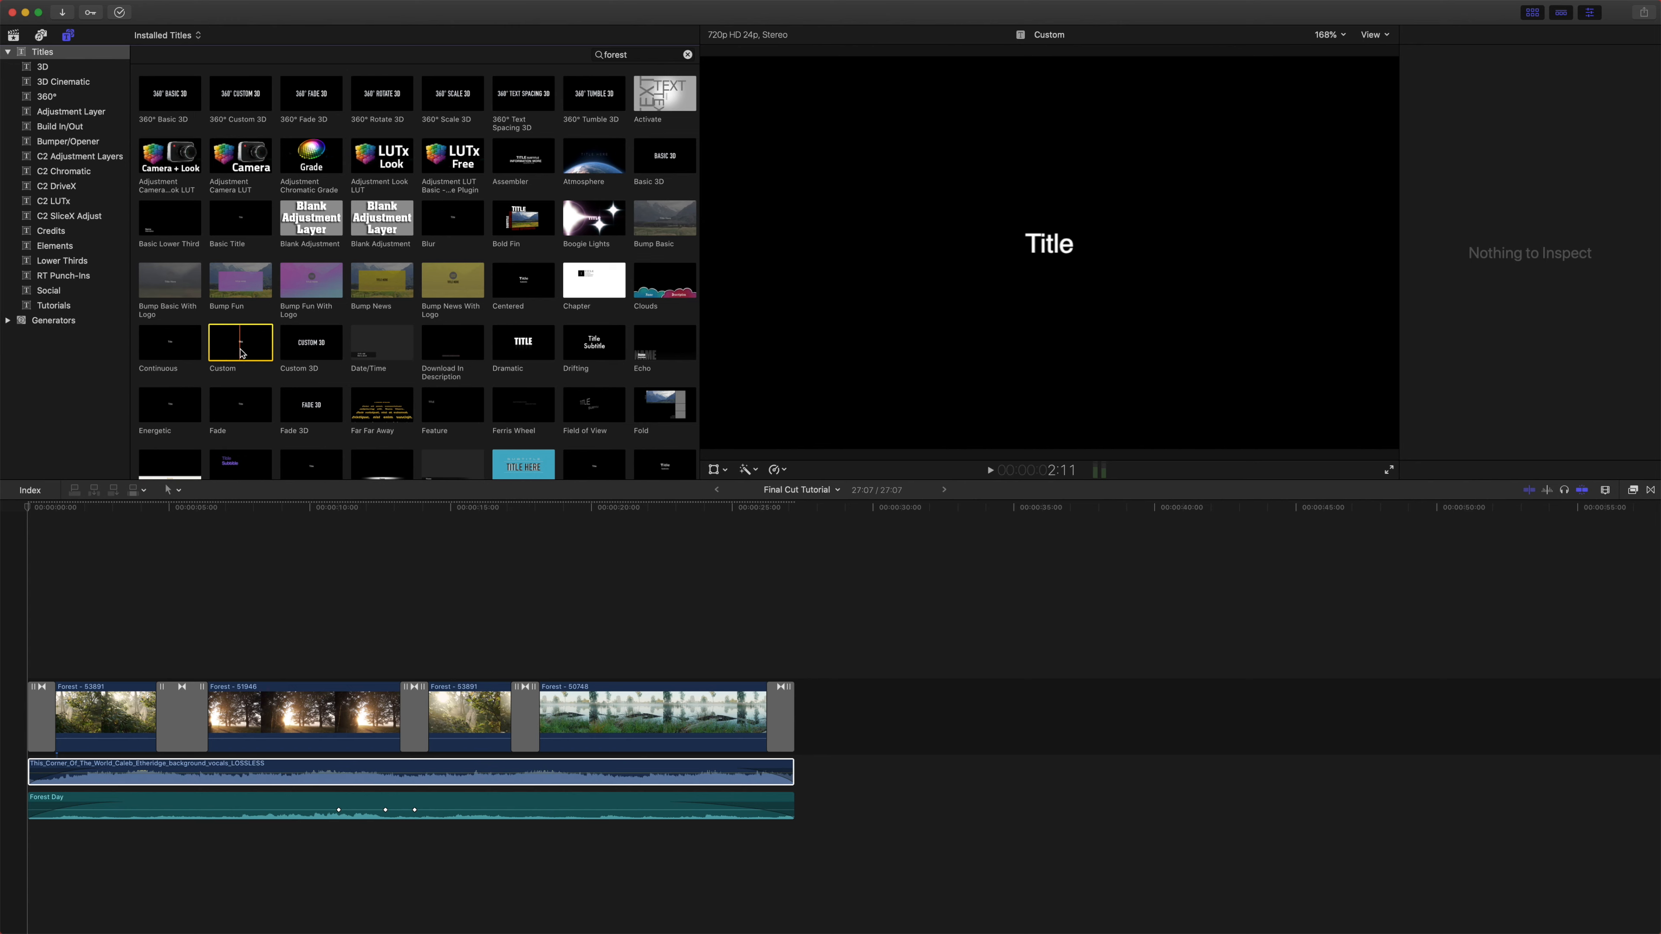
{"action": "left_click", "coordinate": [218, 410]}
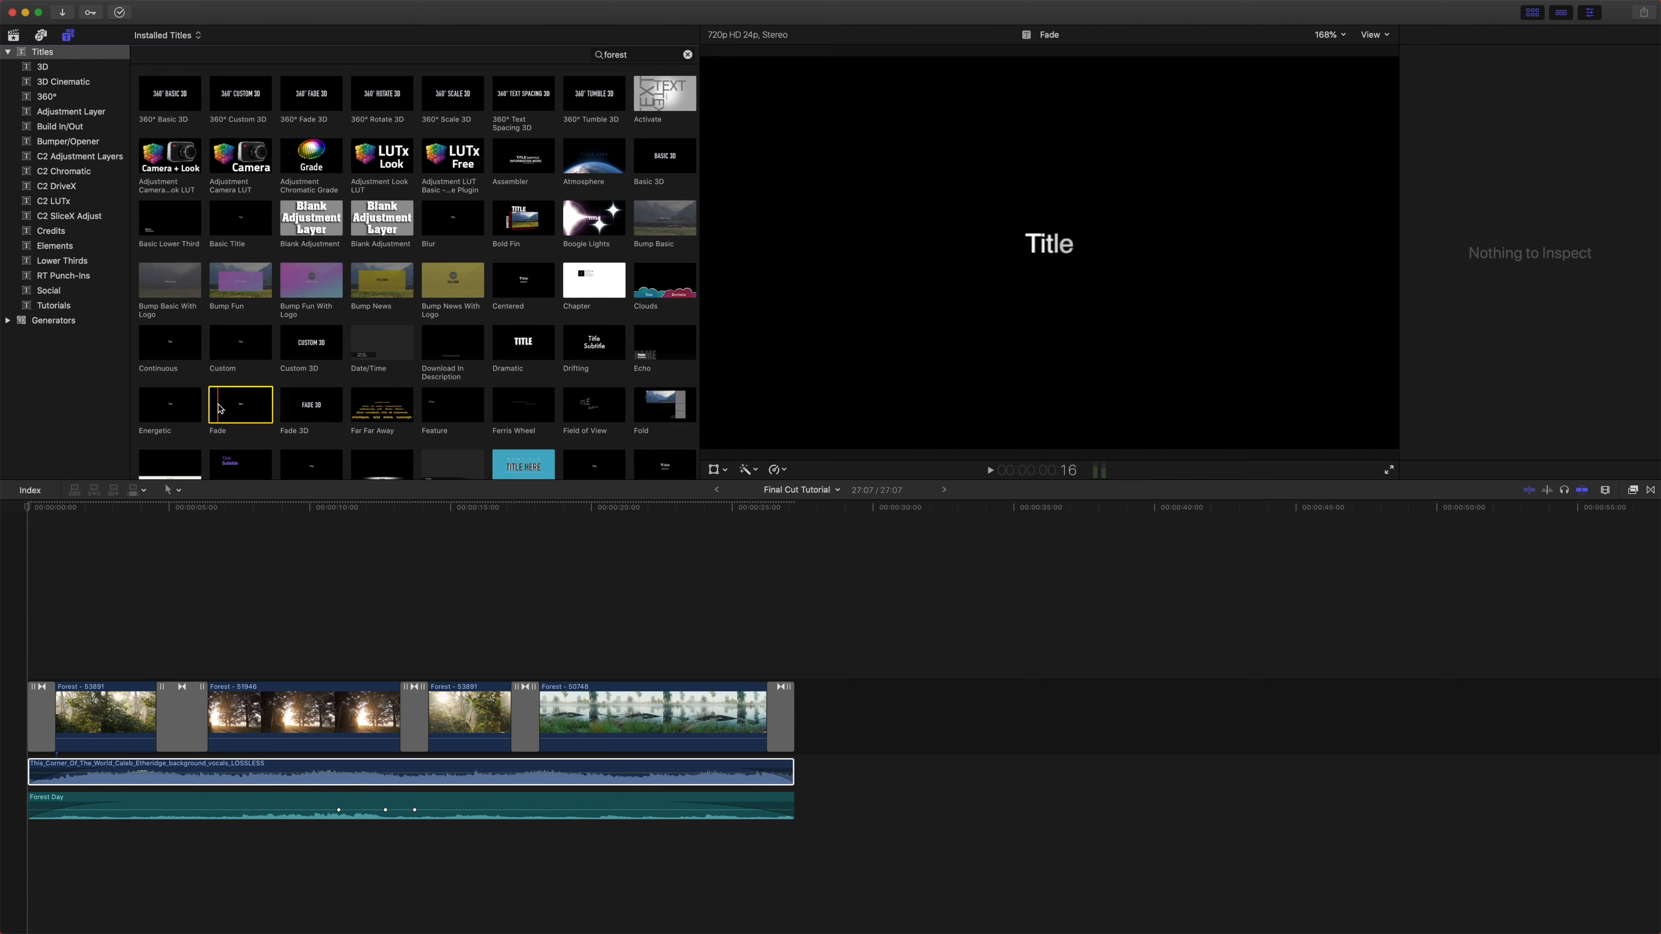
{"action": "left_click_drag", "start_coordinate": [452, 216], "coordinate": [48, 630]}
- Move the playhead to 2:02 and replace the Blur title's text with "The Final Cut Bro Presents"
{"action": "left_click", "coordinate": [34, 505]}
{"action": "left_click_drag", "start_coordinate": [33, 509], "coordinate": [85, 511]}
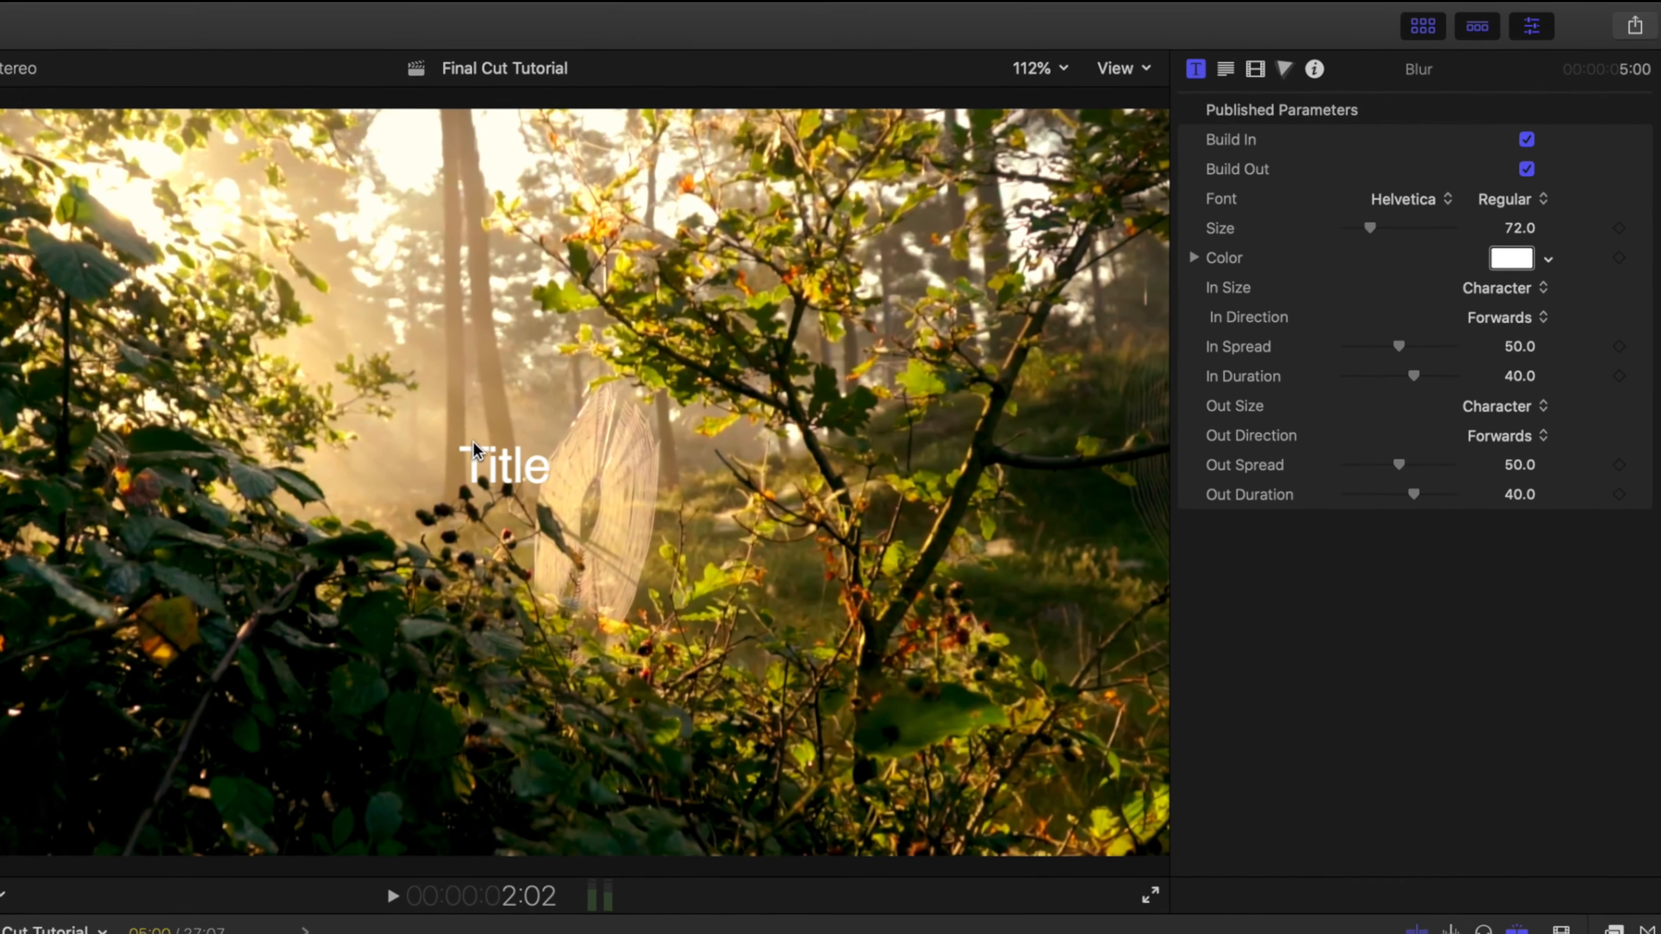
{"action": "left_click", "coordinate": [523, 461]}
{"action": "double_click", "coordinate": [537, 465]}
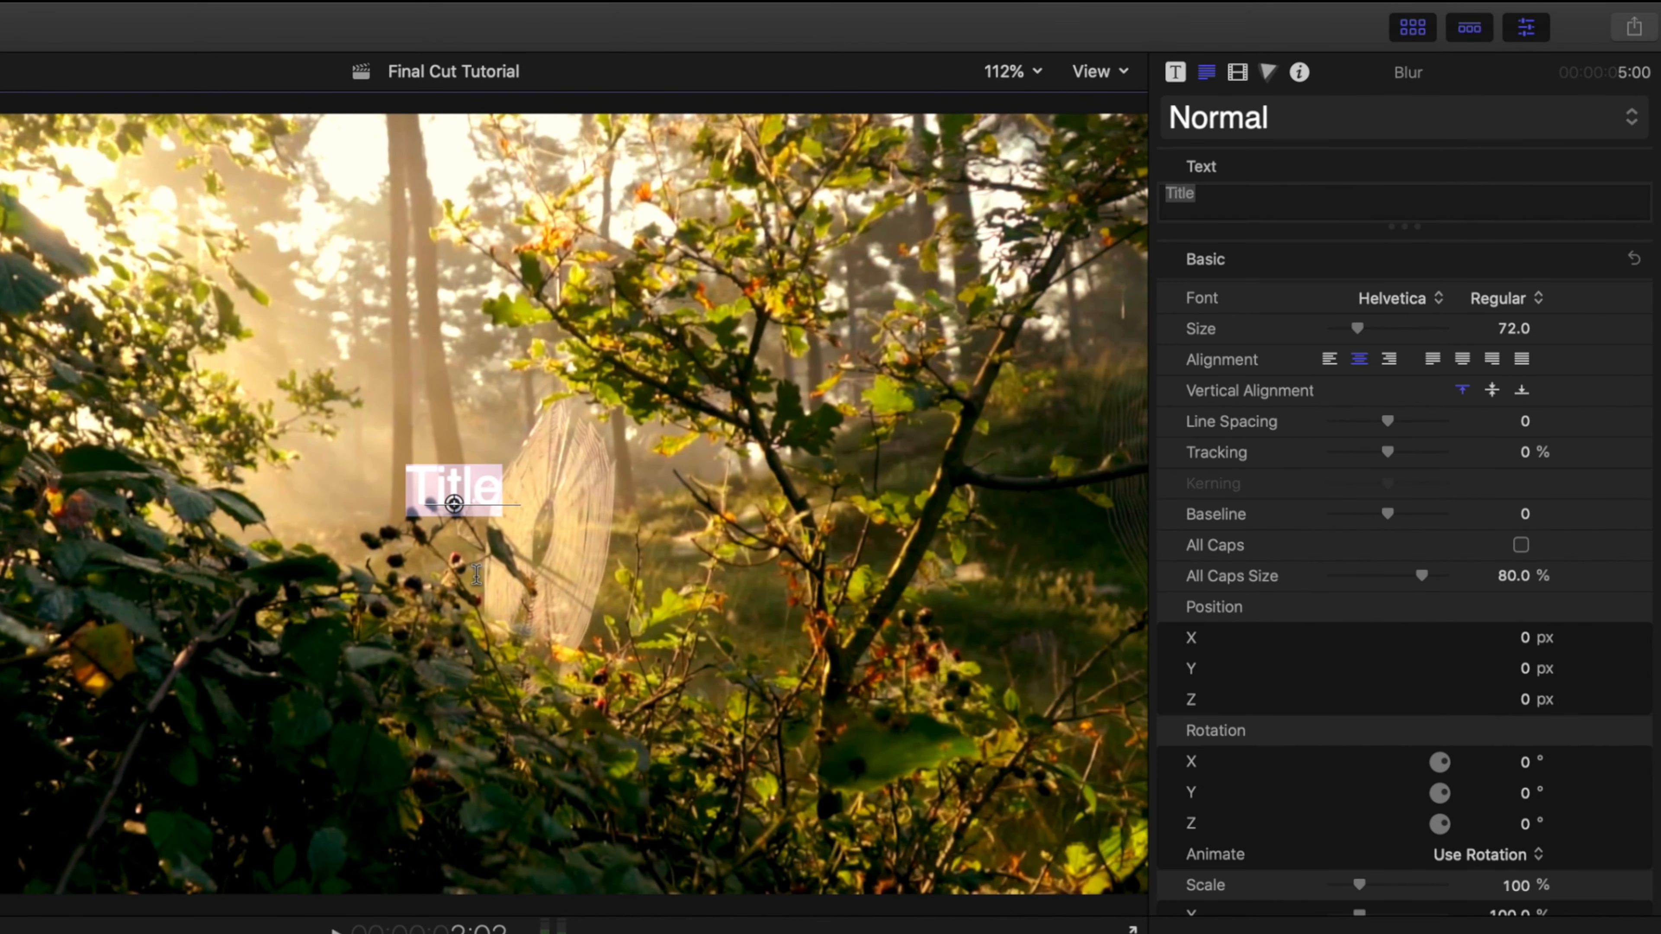
{"action": "type", "text": "The Final Cut Bro Presents"}
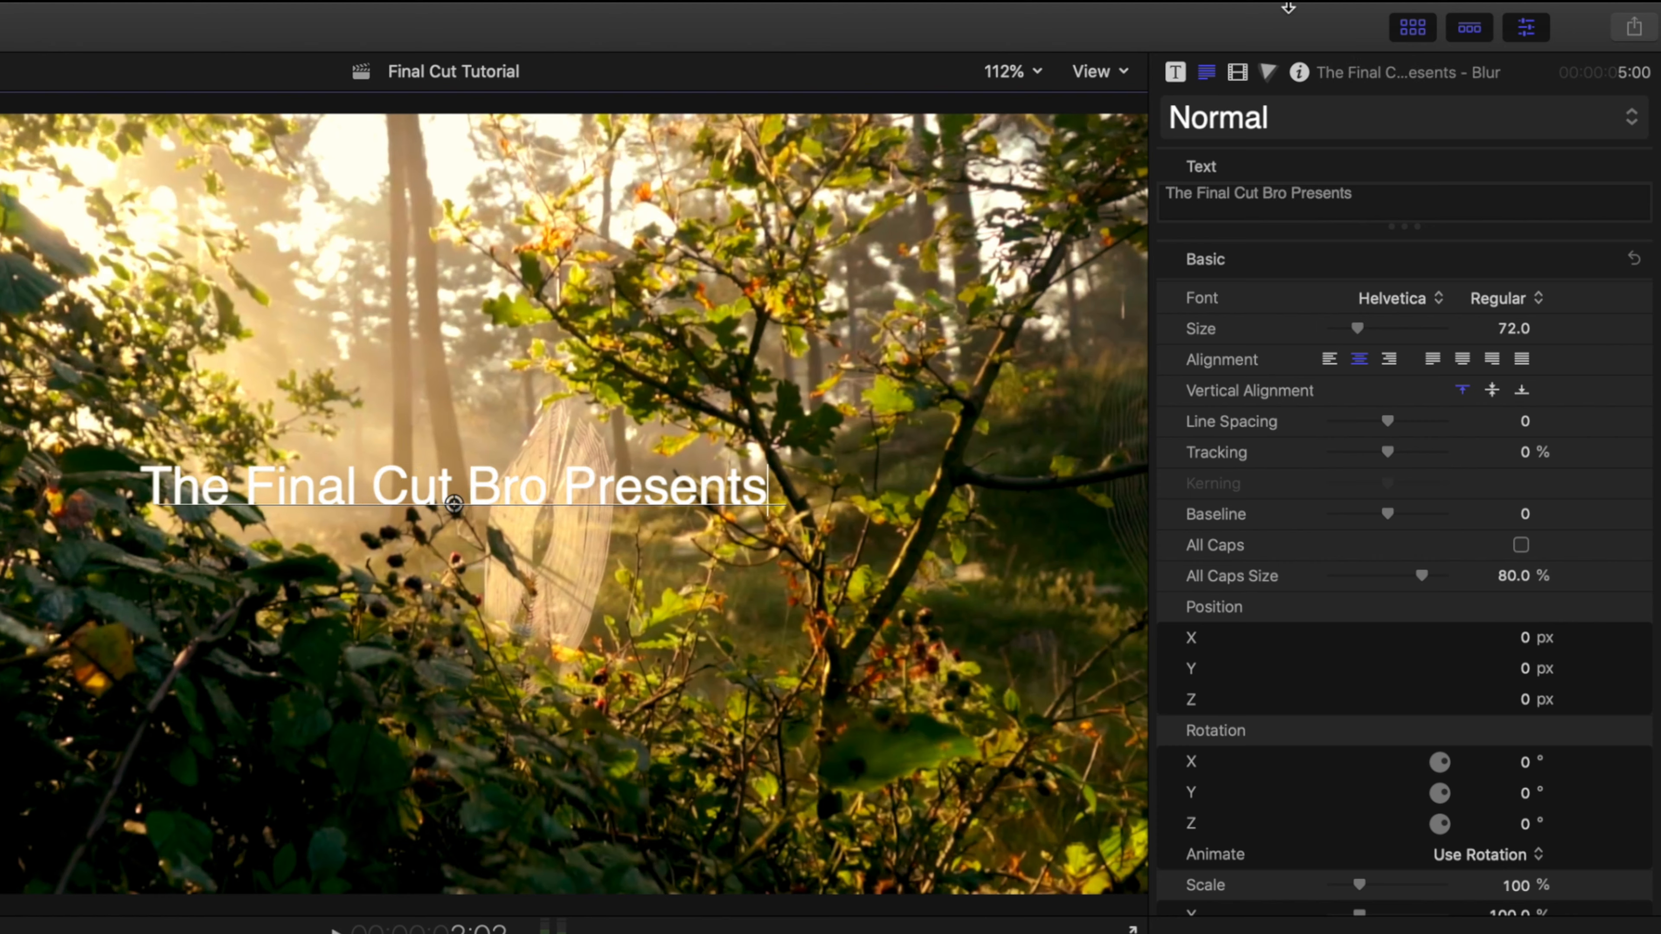
- Set all of the title's text to the Bebas Neue font at size 161
{"action": "left_click", "coordinate": [1208, 73]}
{"action": "key", "text": "super+a"}
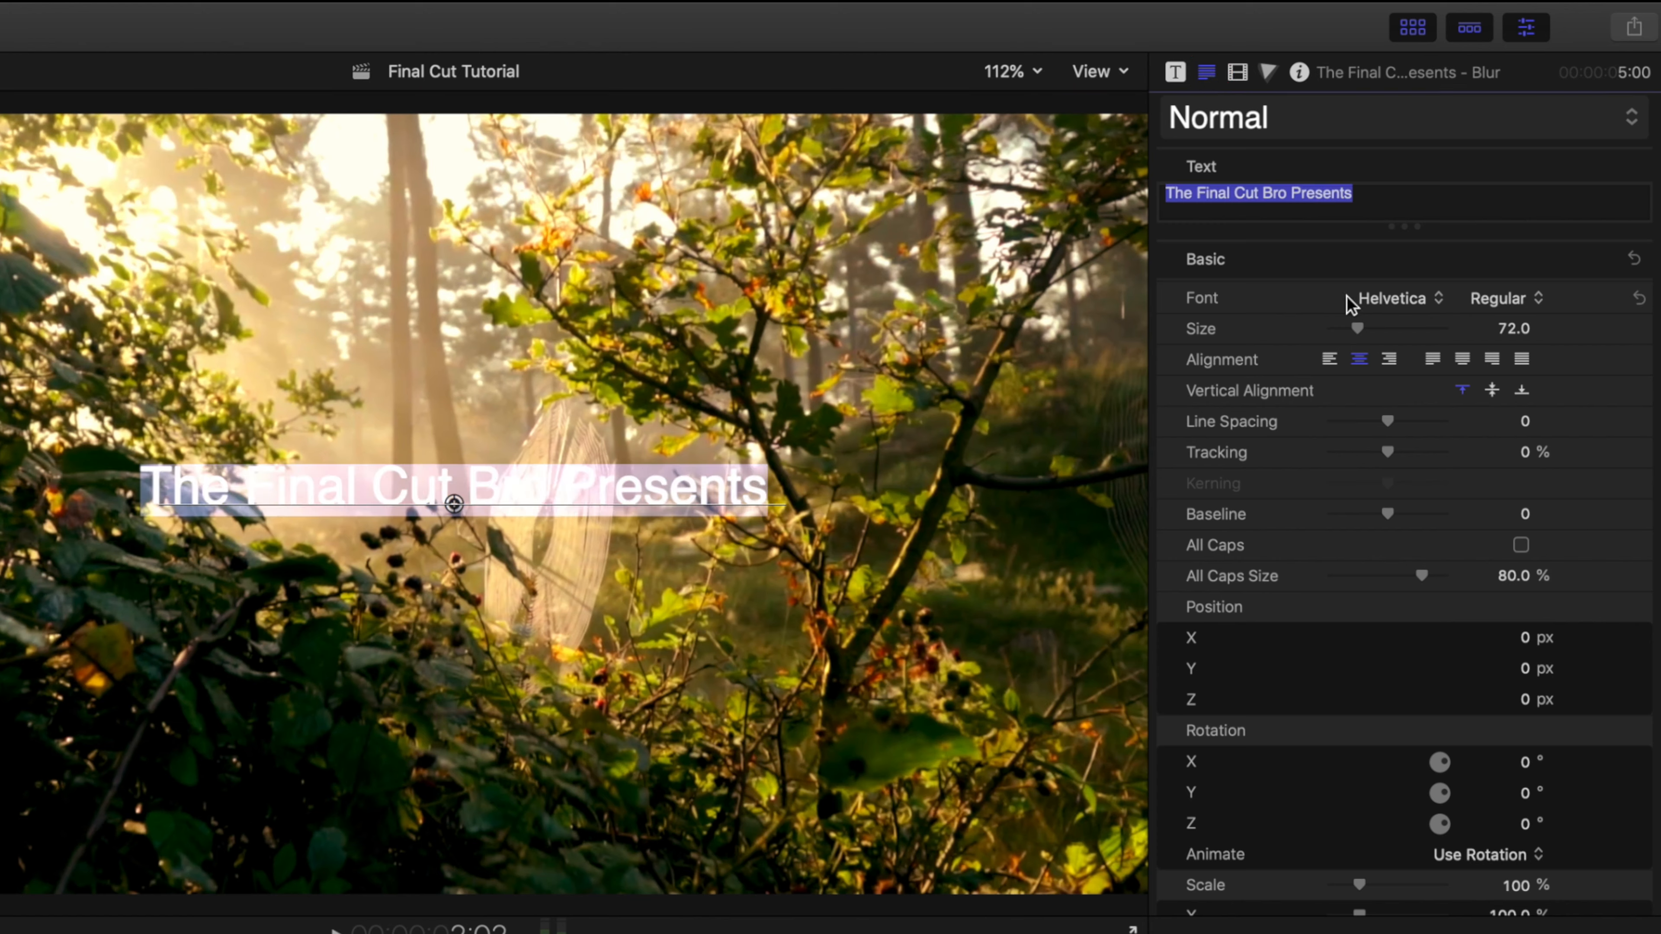
{"action": "left_click", "coordinate": [1399, 299]}
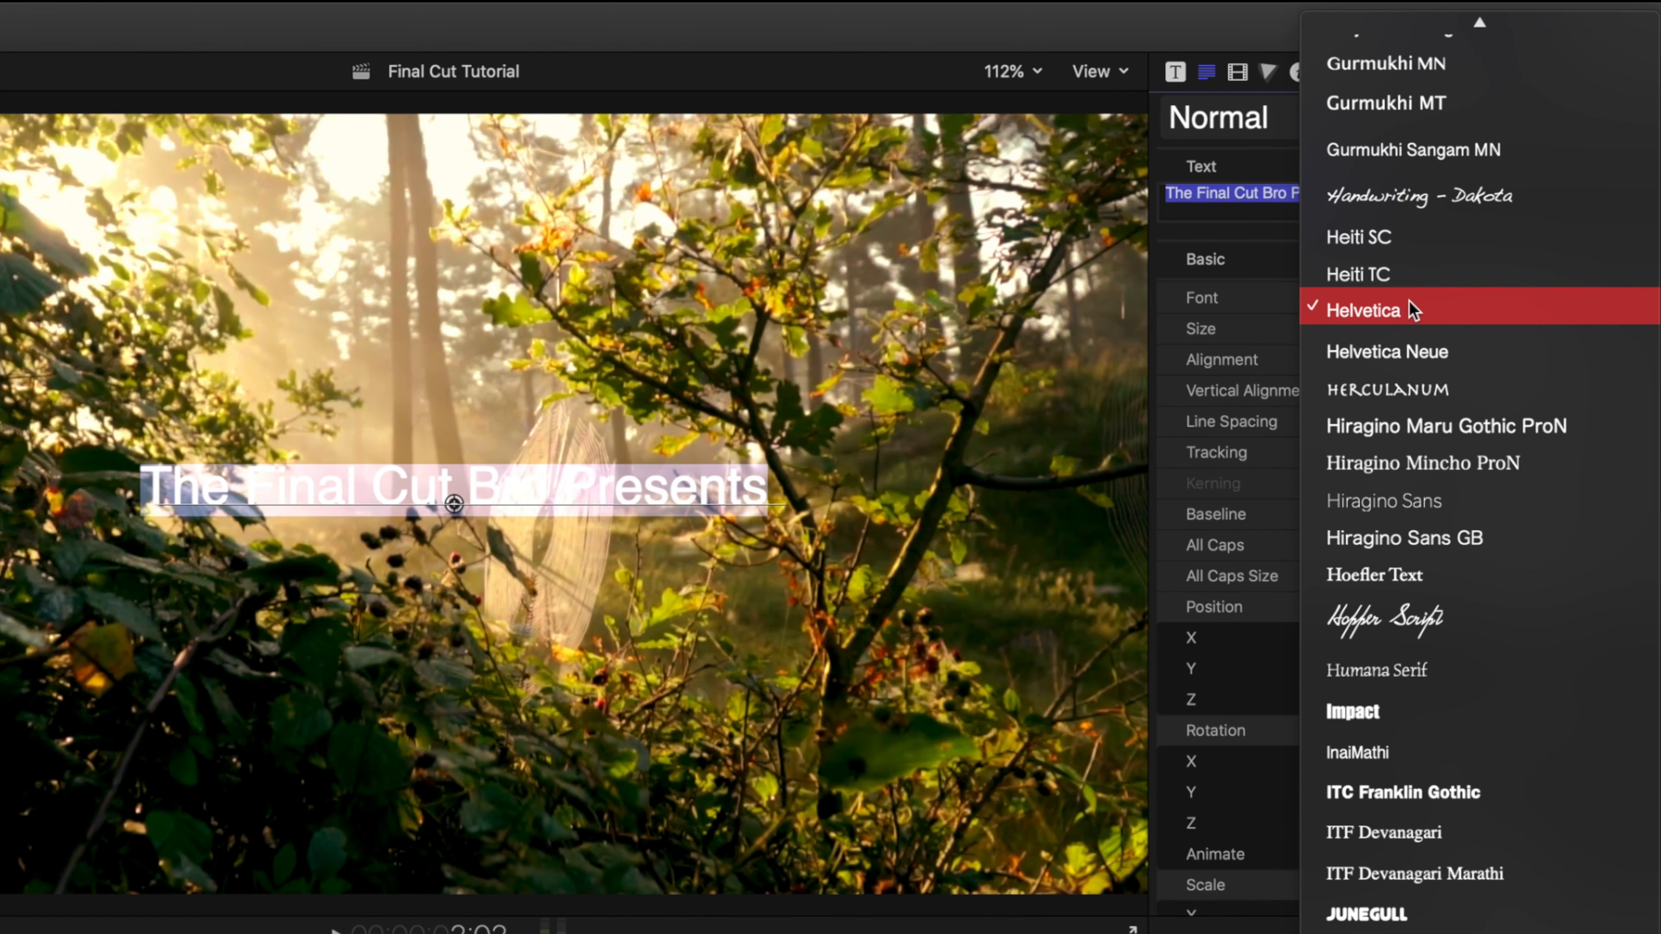
{"action": "type", "text": "bebas"}
{"action": "left_click", "coordinate": [1392, 417]}
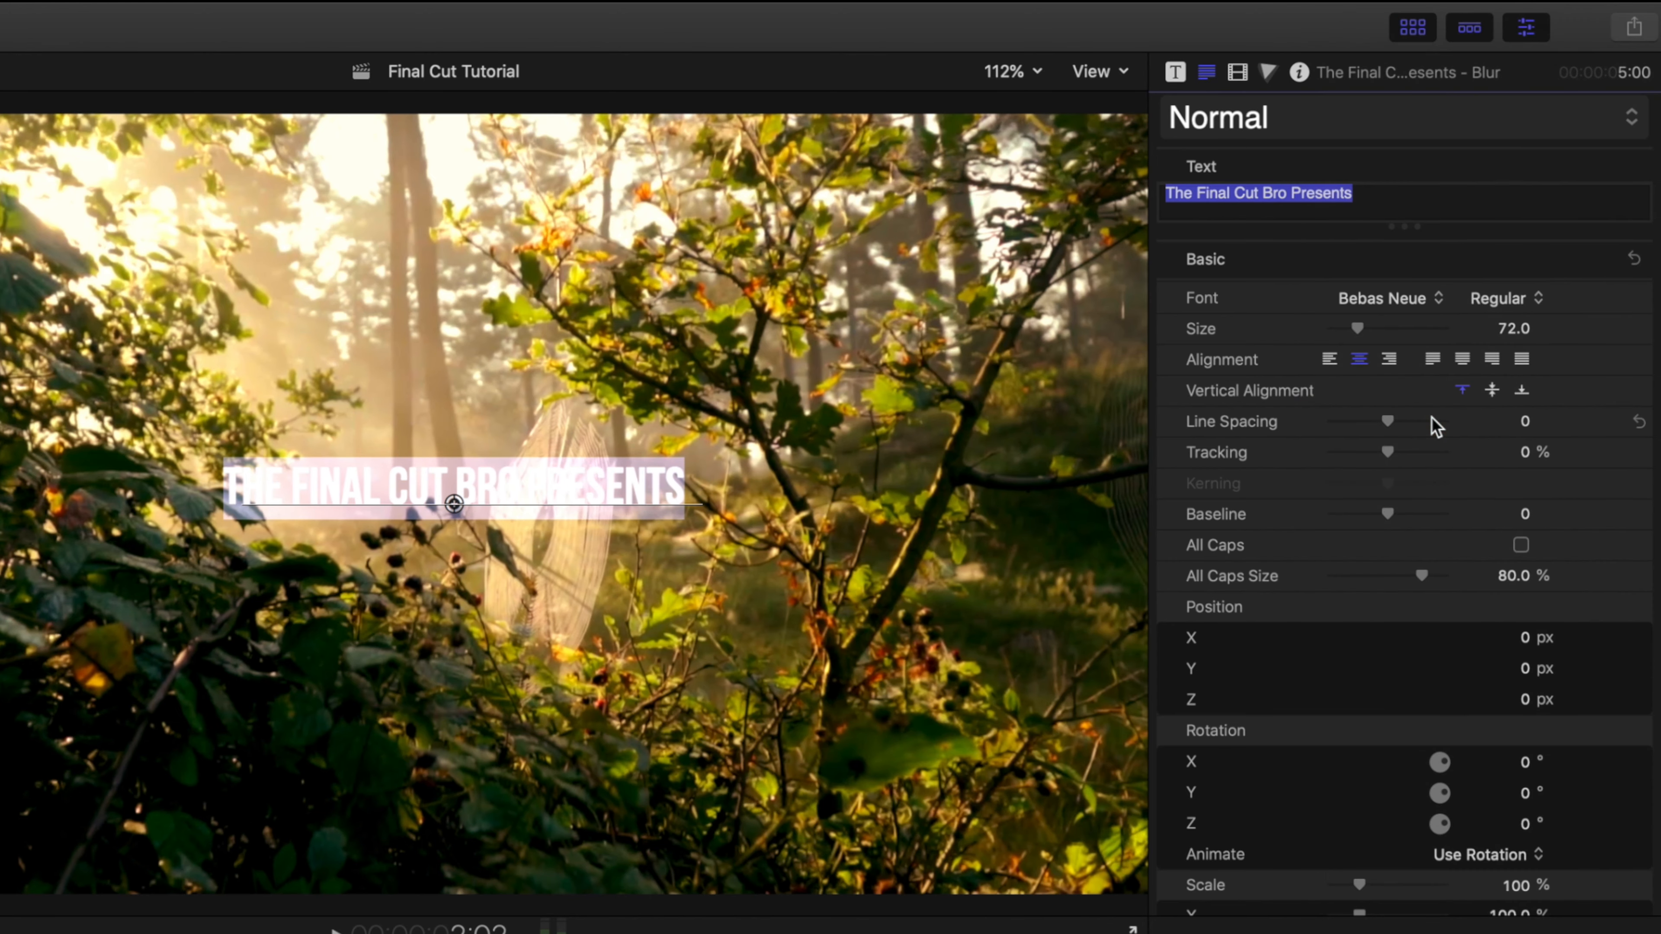
{"action": "left_click_drag", "start_coordinate": [1364, 322], "coordinate": [1398, 325]}
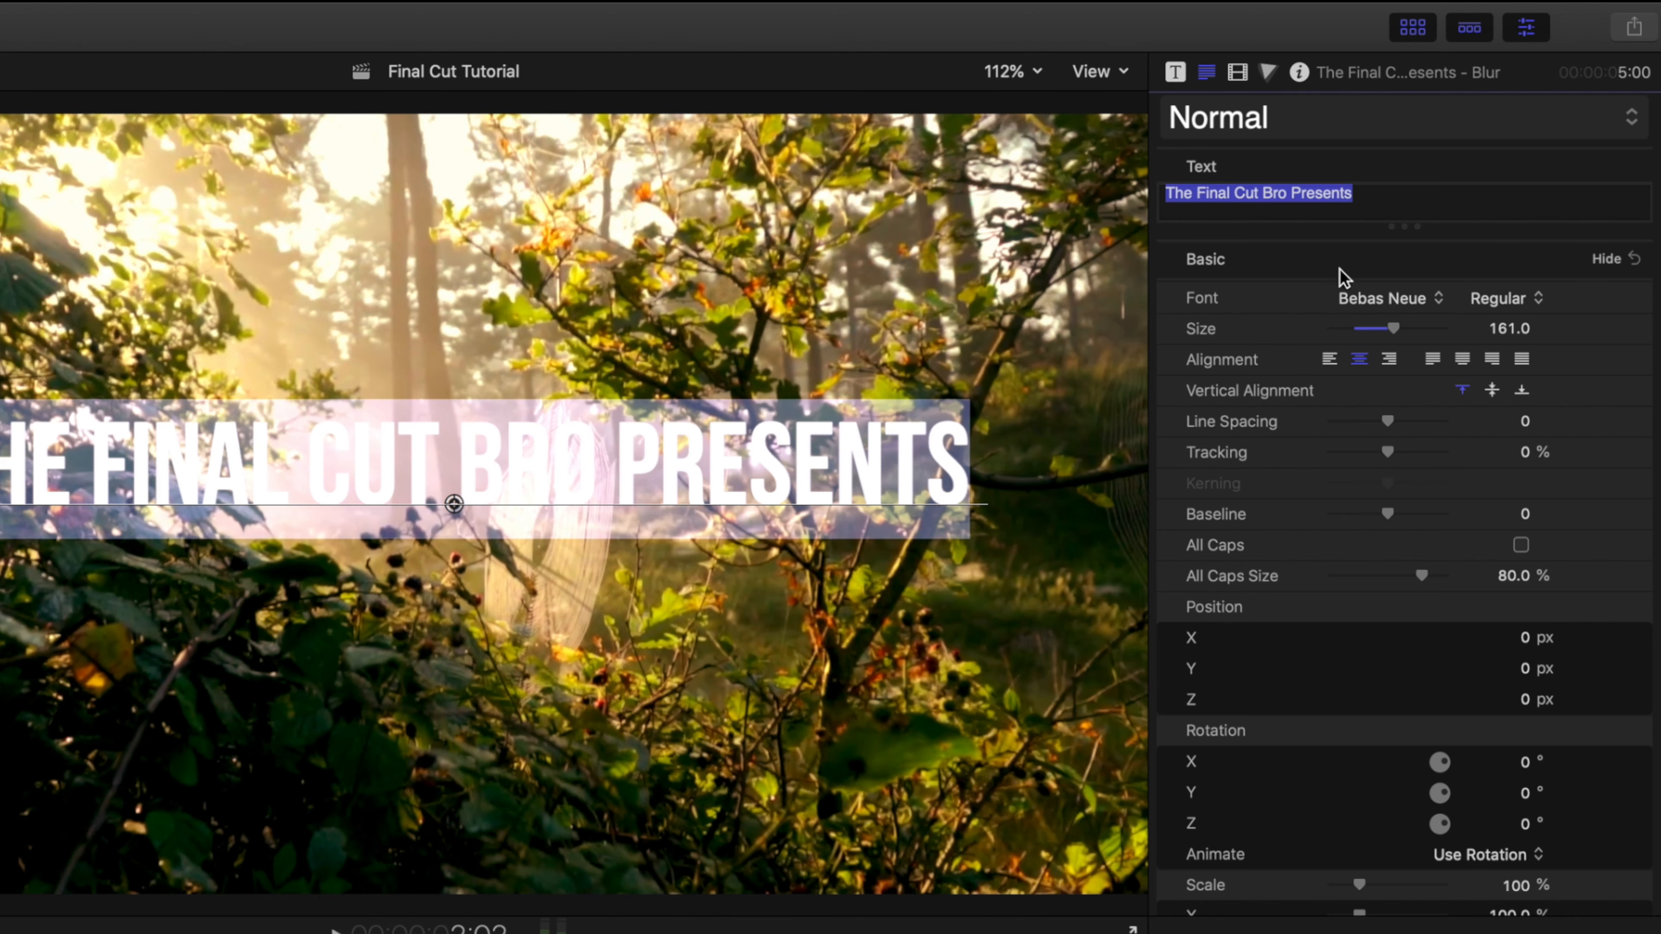
- Turn on the drop shadow for the opening title's text
{"action": "scroll", "coordinate": [1431, 569], "scroll_direction": "down", "scroll_amount": 5}
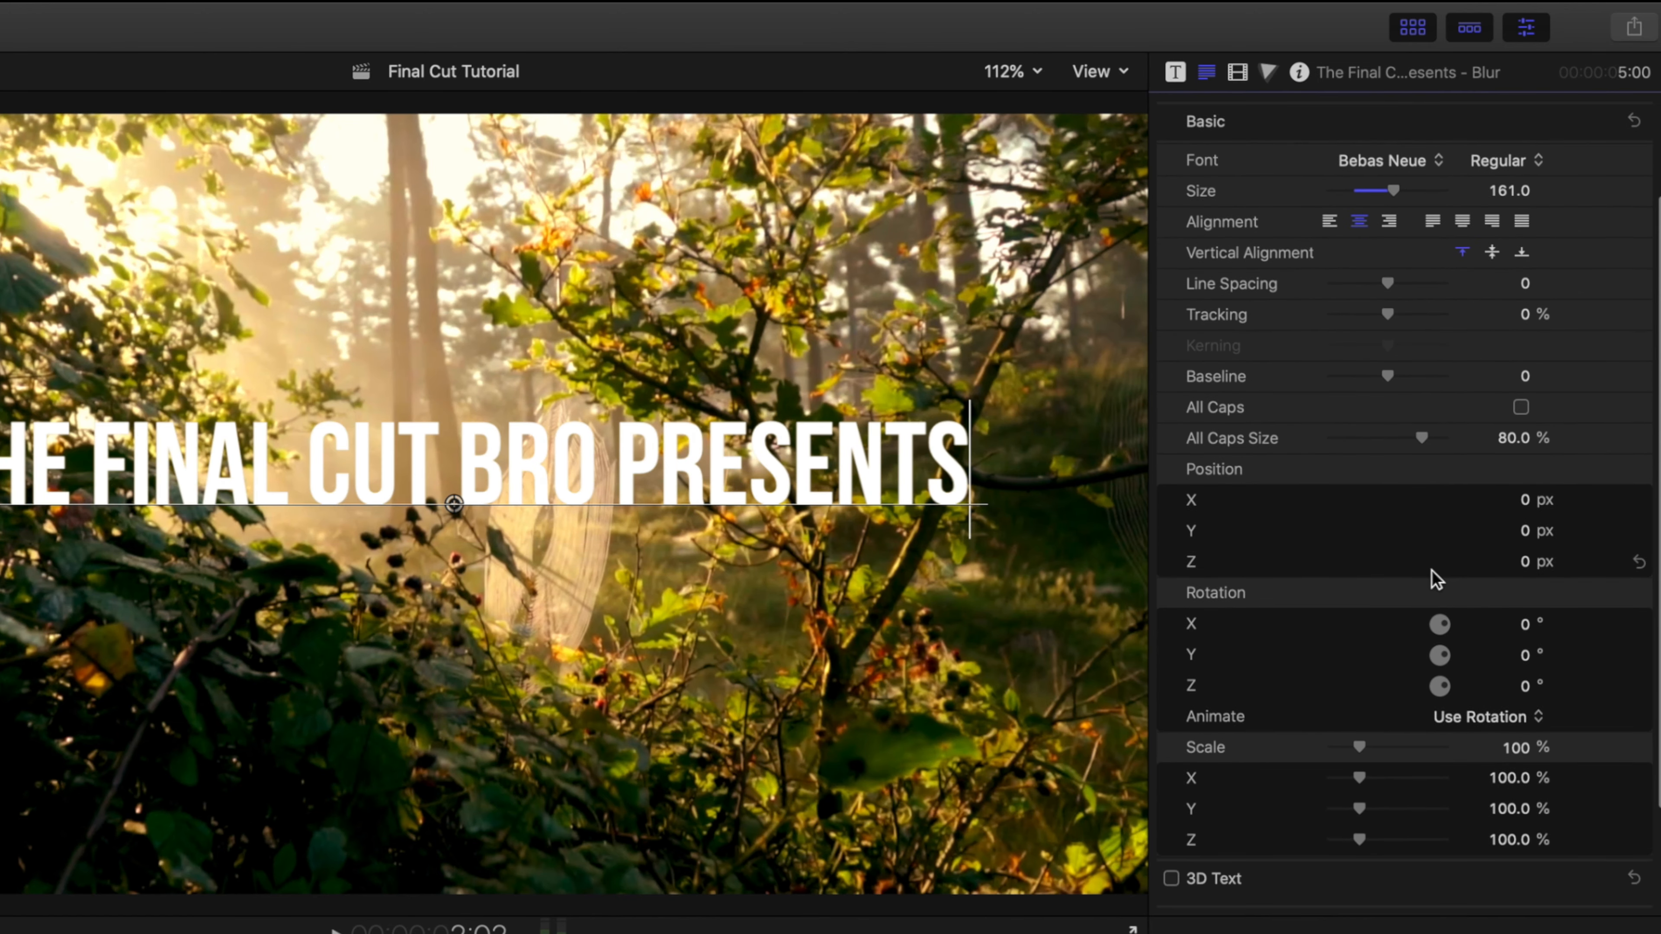
{"action": "scroll", "coordinate": [1431, 570], "scroll_direction": "down", "scroll_amount": 2}
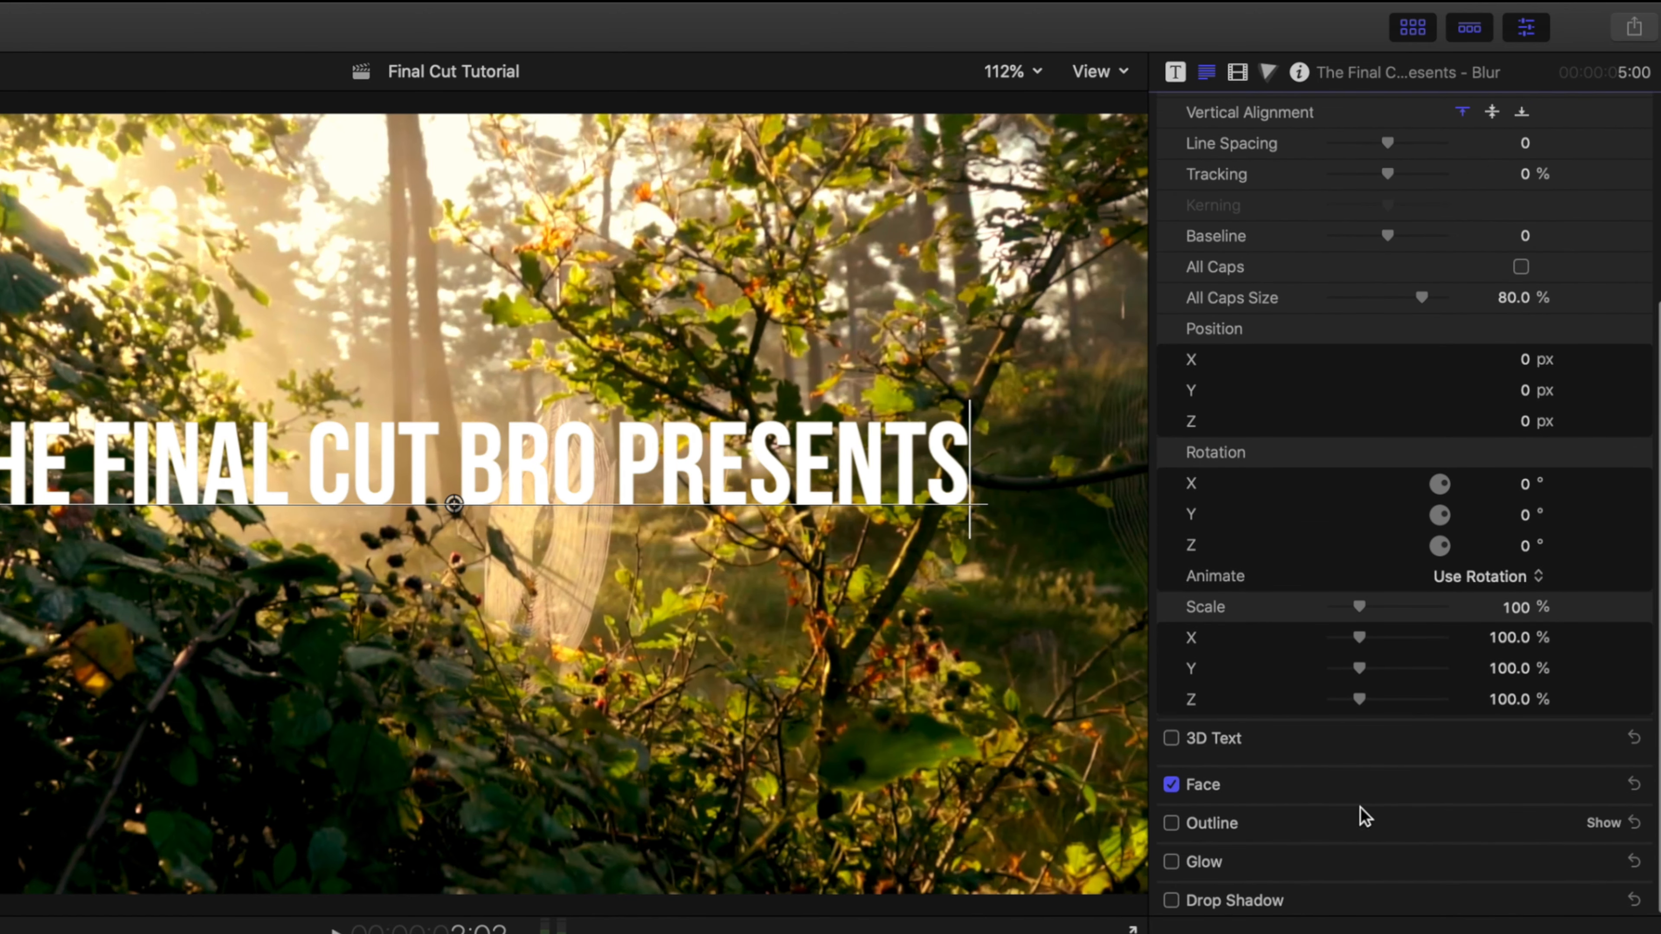
{"action": "left_click", "coordinate": [1171, 900]}
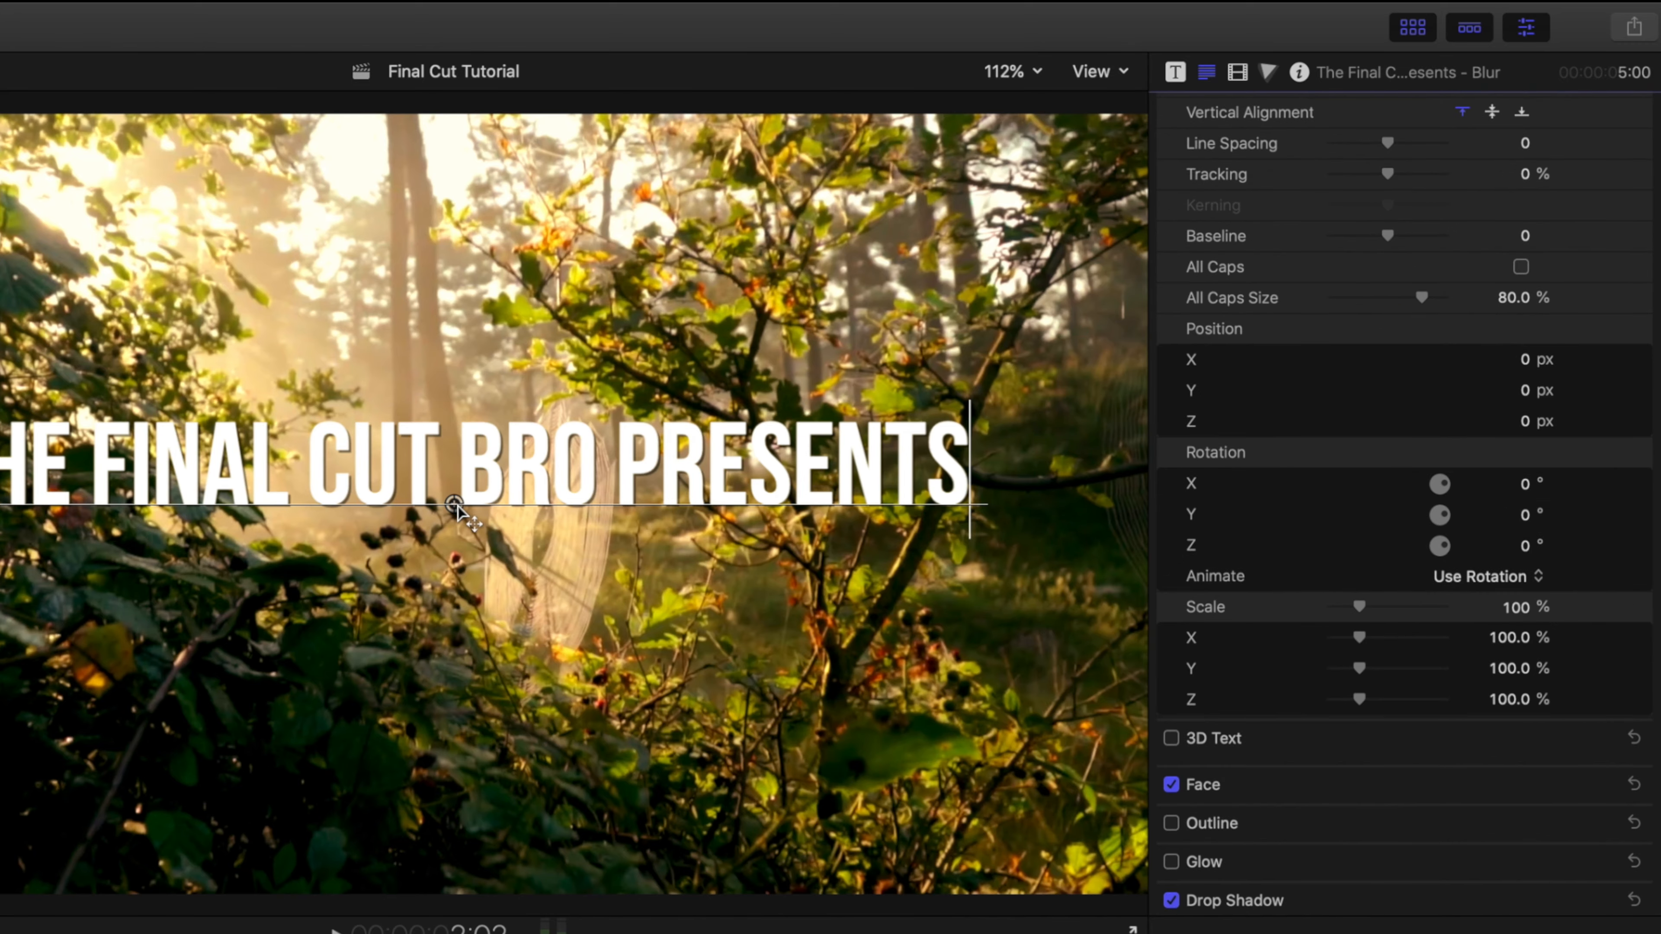
- Try moving the title up and to the right in the viewer and undo the move
{"action": "left_click_drag", "start_coordinate": [457, 505], "coordinate": [540, 426]}
{"action": "key", "text": "super+z"}
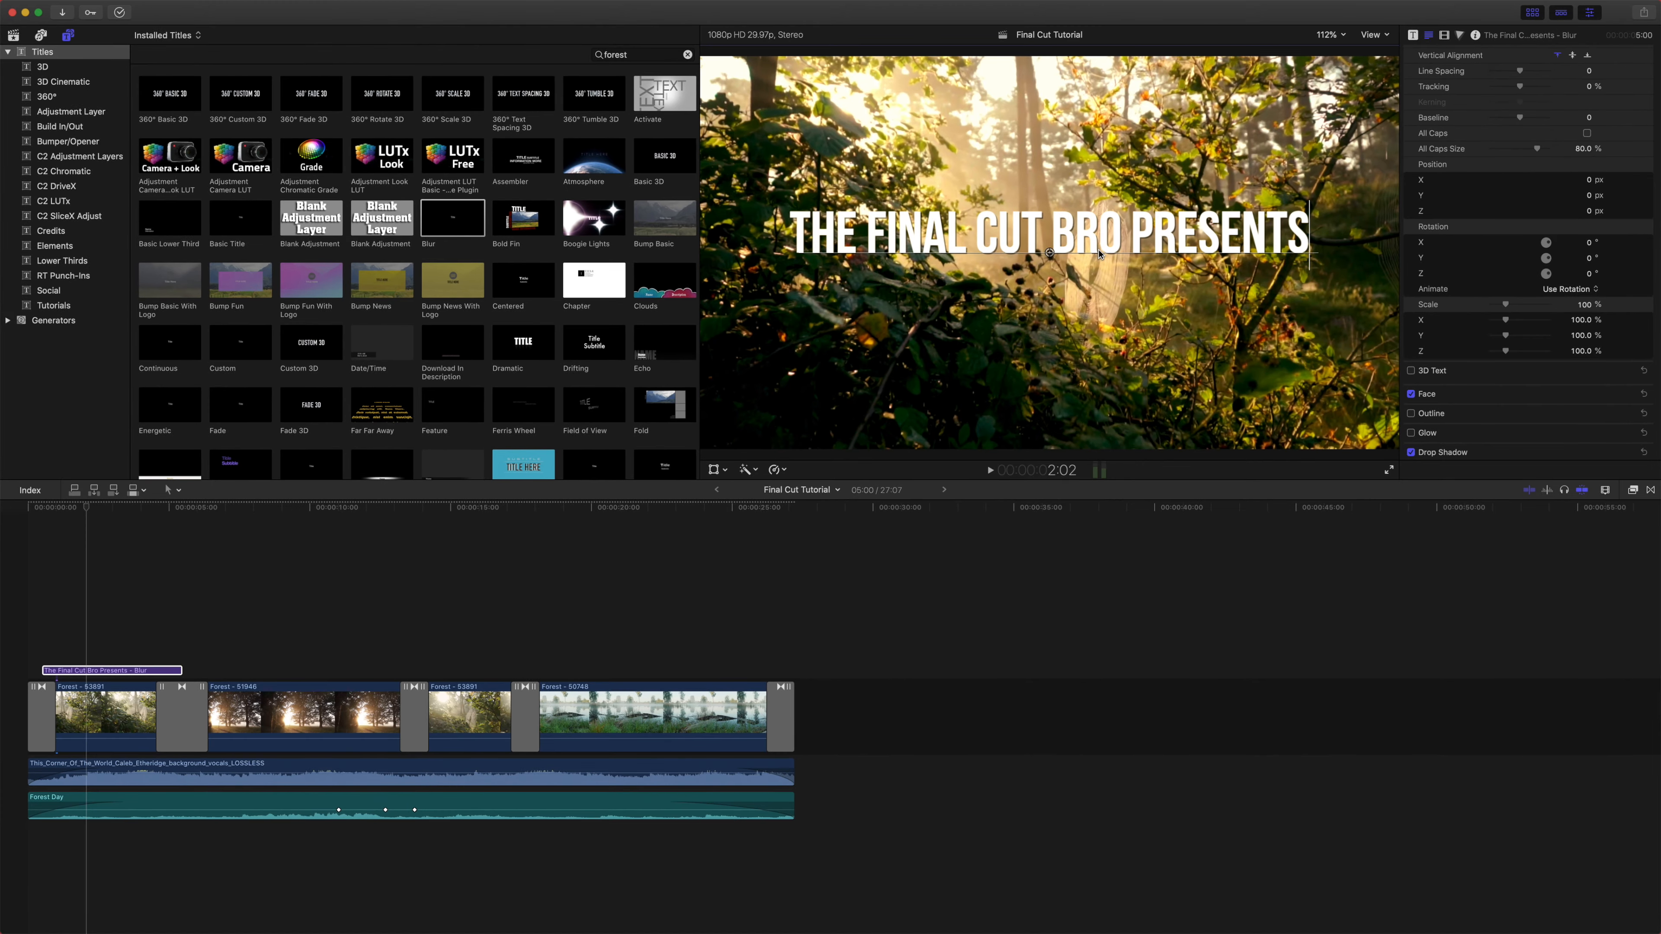
{"action": "scroll", "coordinate": [1451, 295], "scroll_direction": "up", "scroll_amount": 3}
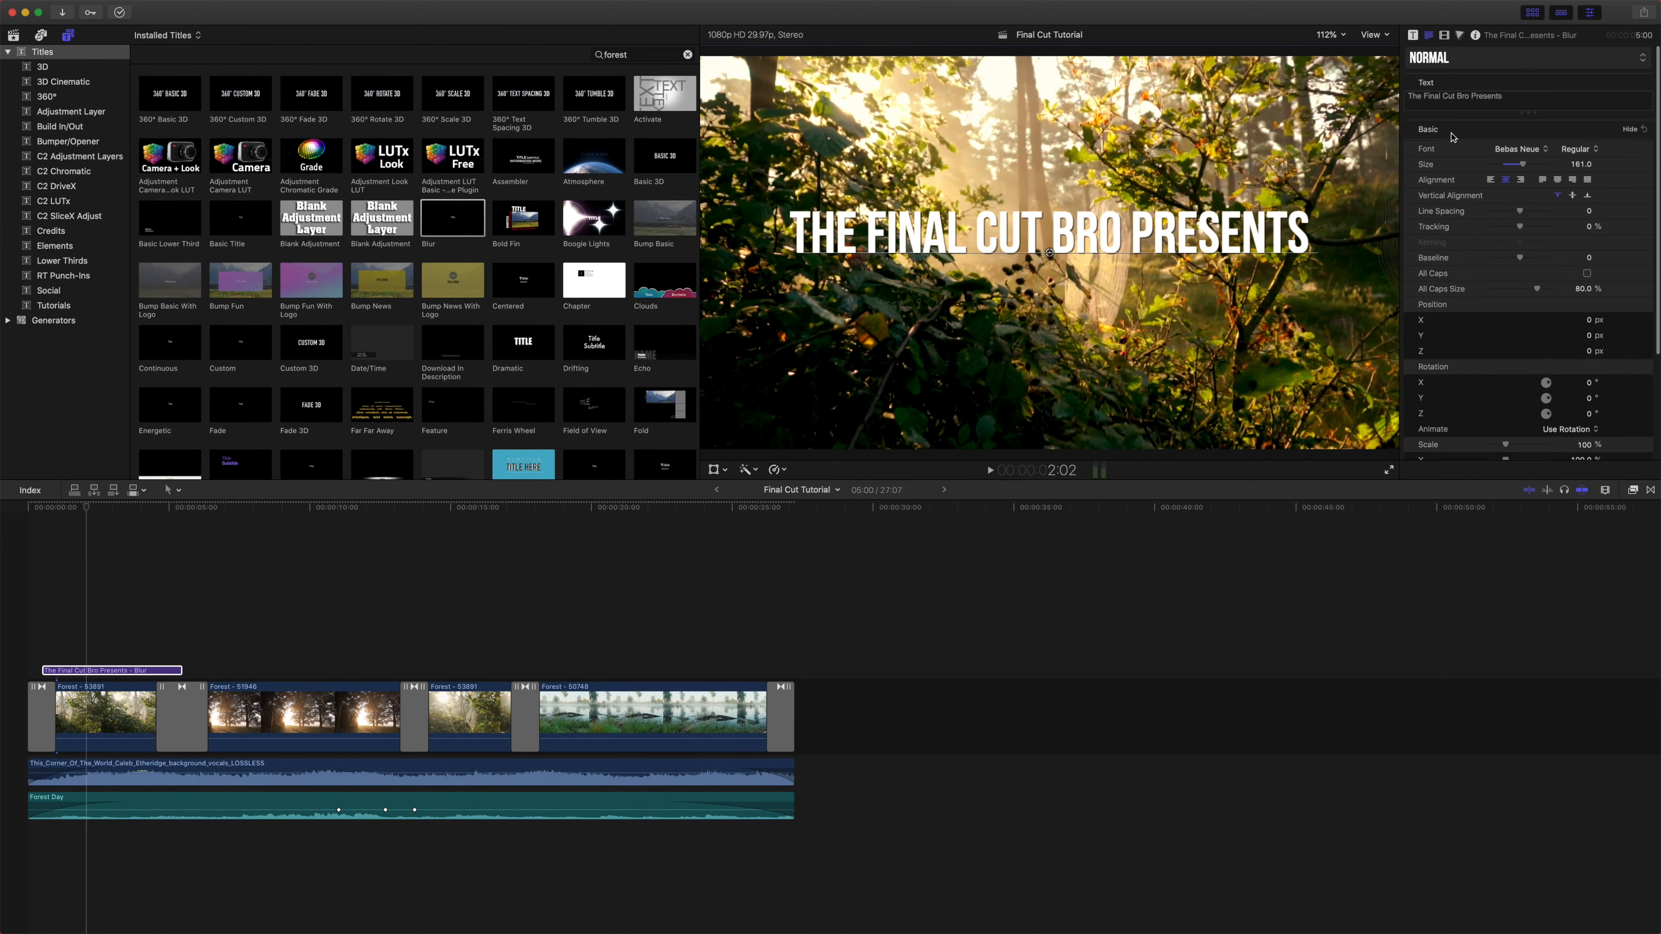
- Play the timeline from its start, then try extending the title's end over the second clip and undo it
{"action": "left_click", "coordinate": [42, 508]}
{"action": "key", "text": "space"}
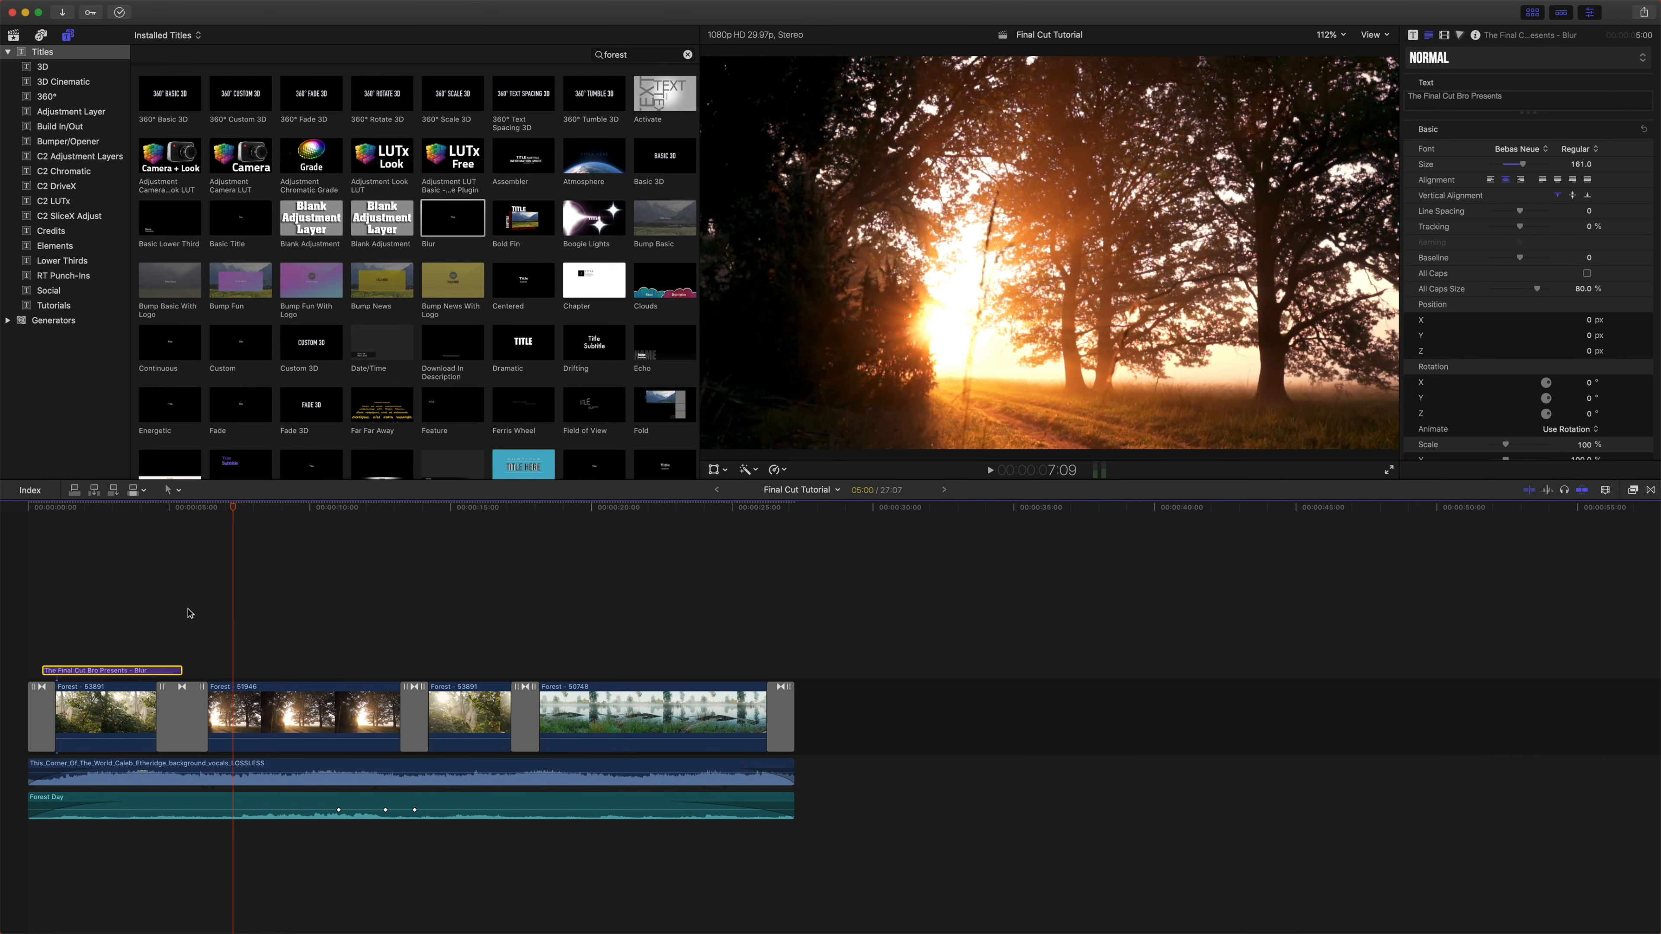
{"action": "left_click_drag", "start_coordinate": [182, 670], "coordinate": [412, 670]}
{"action": "left_click_drag", "start_coordinate": [278, 511], "coordinate": [390, 513]}
{"action": "key", "text": "super+z"}
- Select the opening title and turn off its Build Out animation, leaving Build In on
{"action": "left_click", "coordinate": [120, 508]}
{"action": "left_click", "coordinate": [124, 670]}
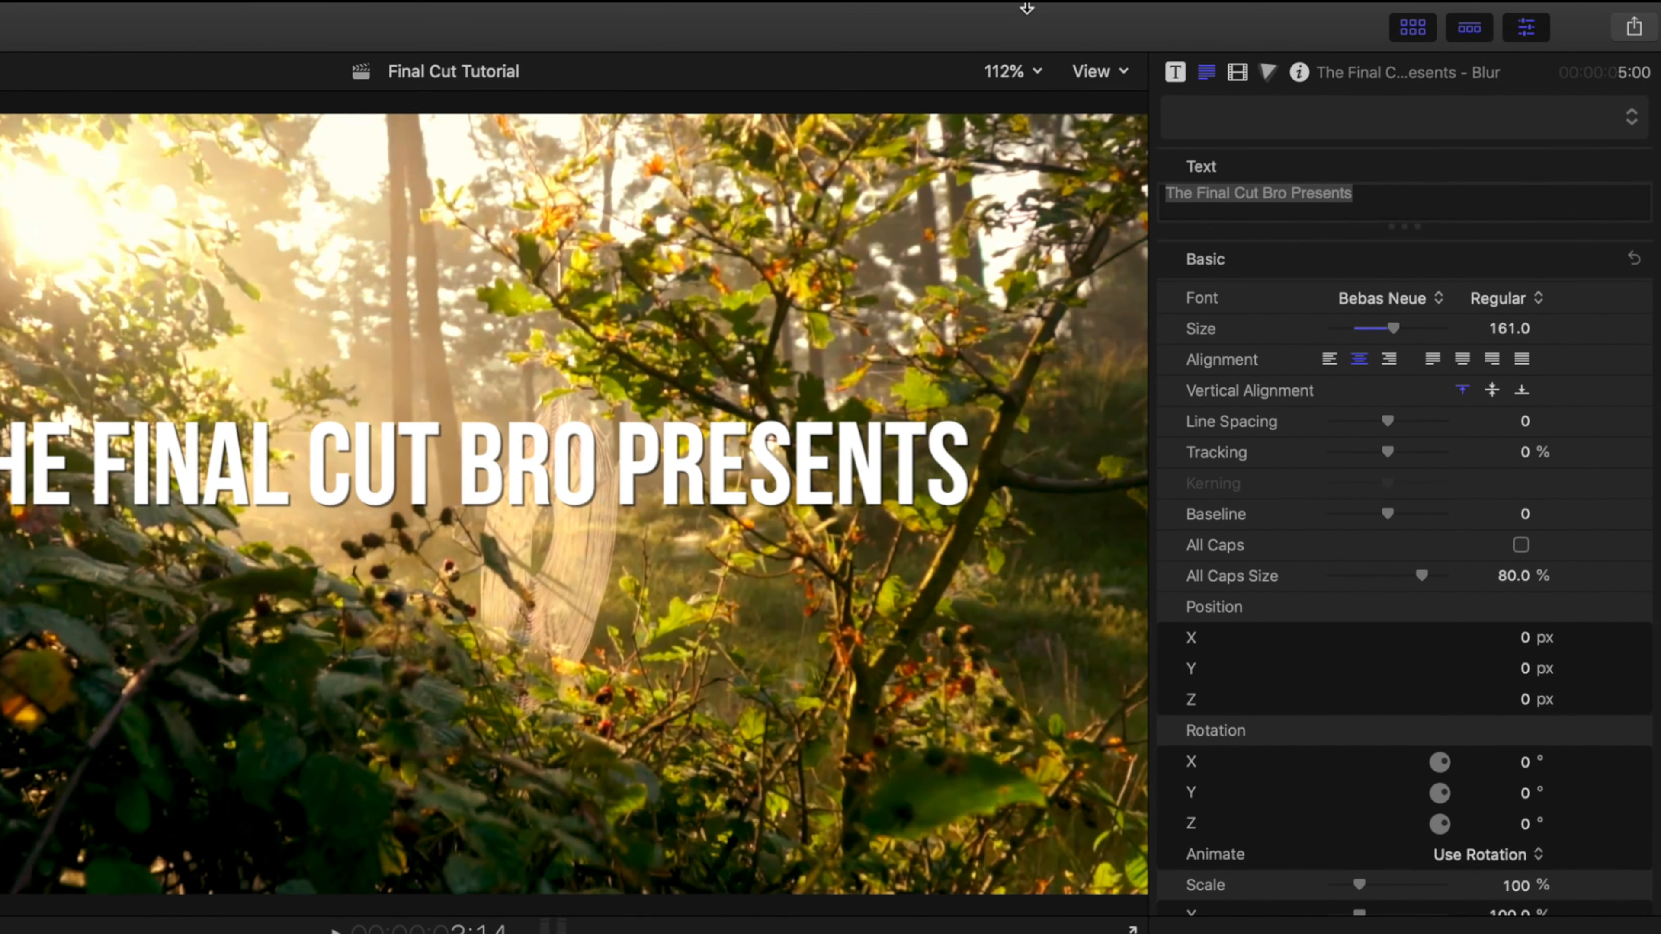
{"action": "left_click", "coordinate": [1351, 45]}
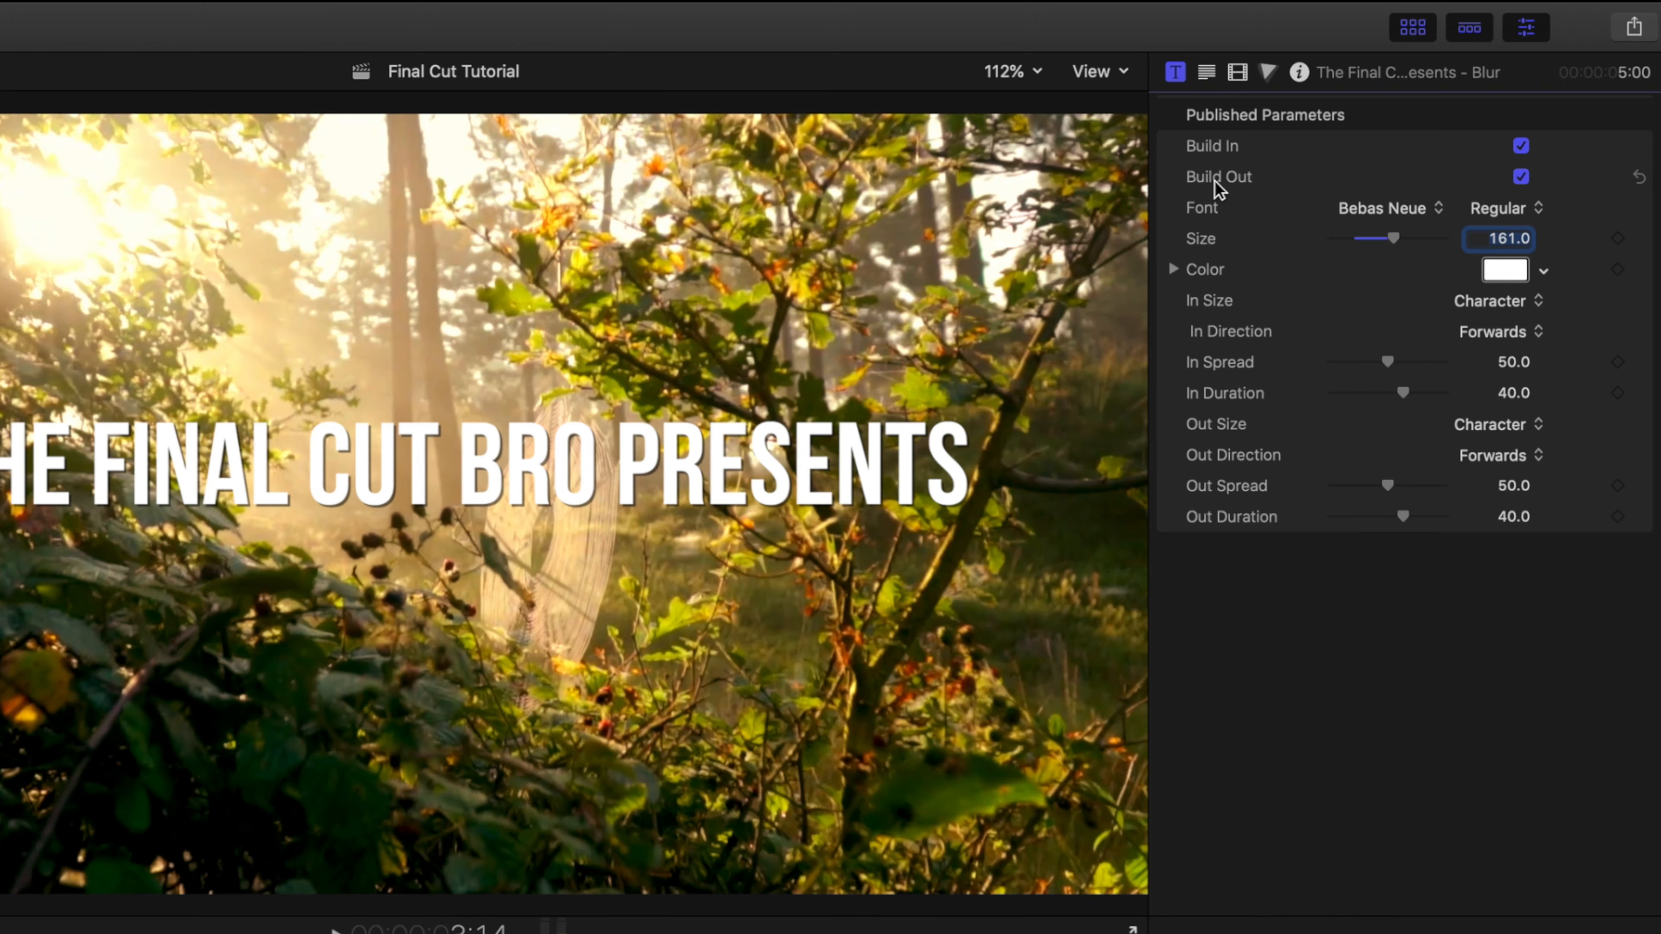
{"action": "left_click", "coordinate": [1521, 176]}
{"action": "left_click", "coordinate": [1520, 146]}
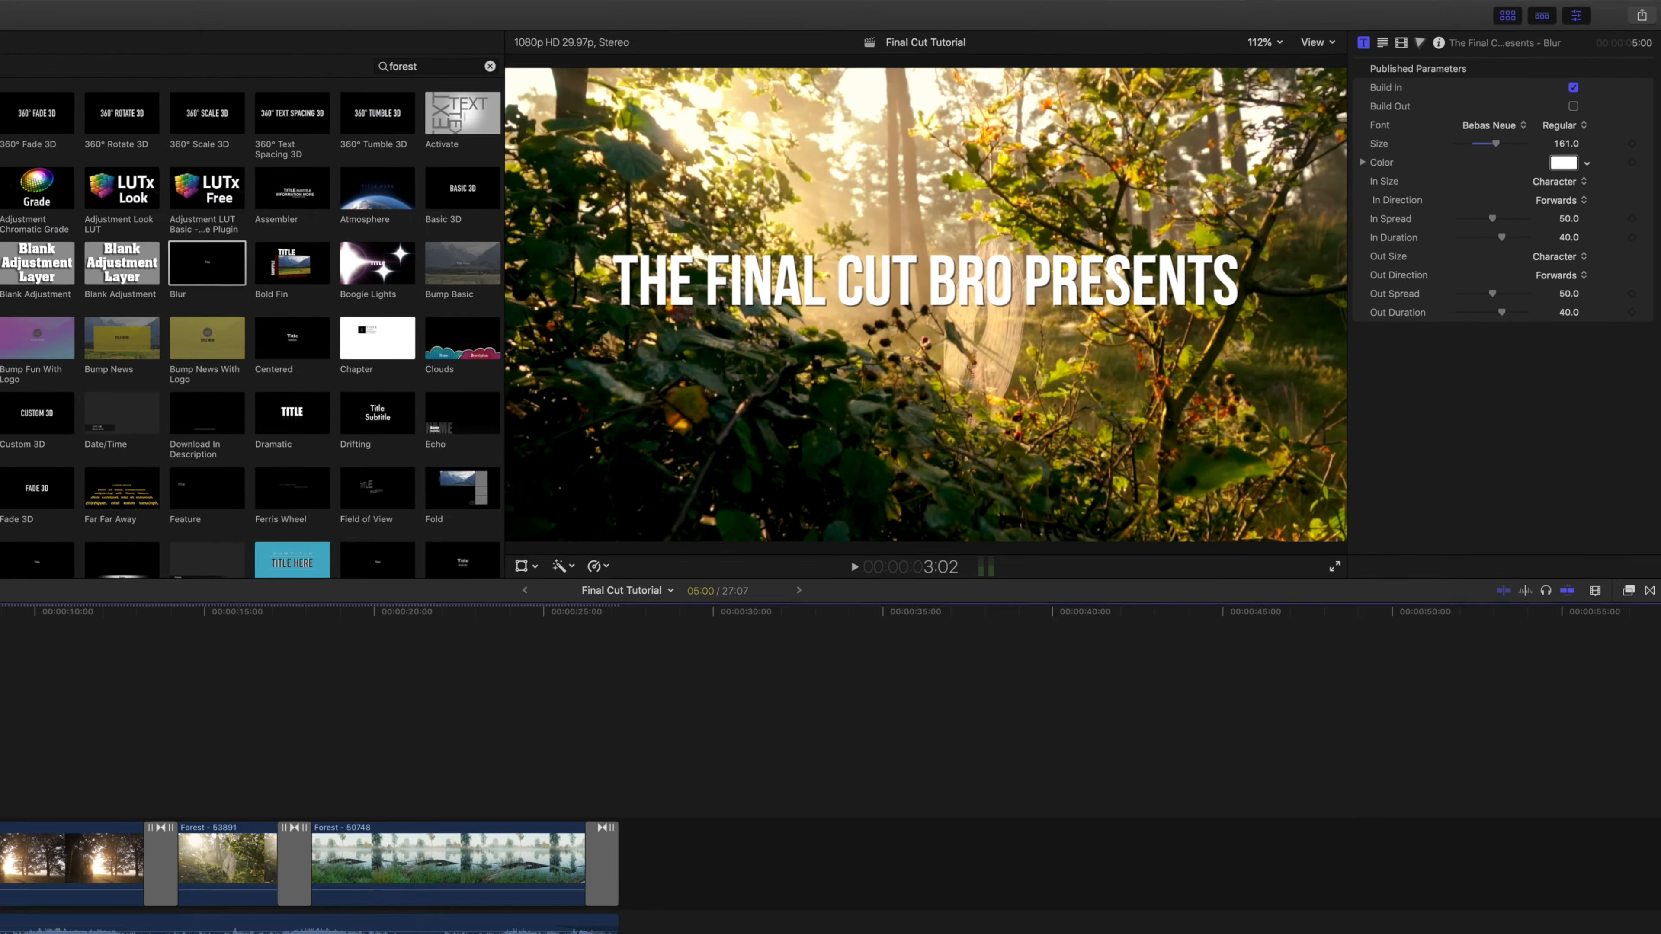
- Play back the end of the opening title from 4:00 to check how it disappears
{"action": "left_click", "coordinate": [136, 522]}
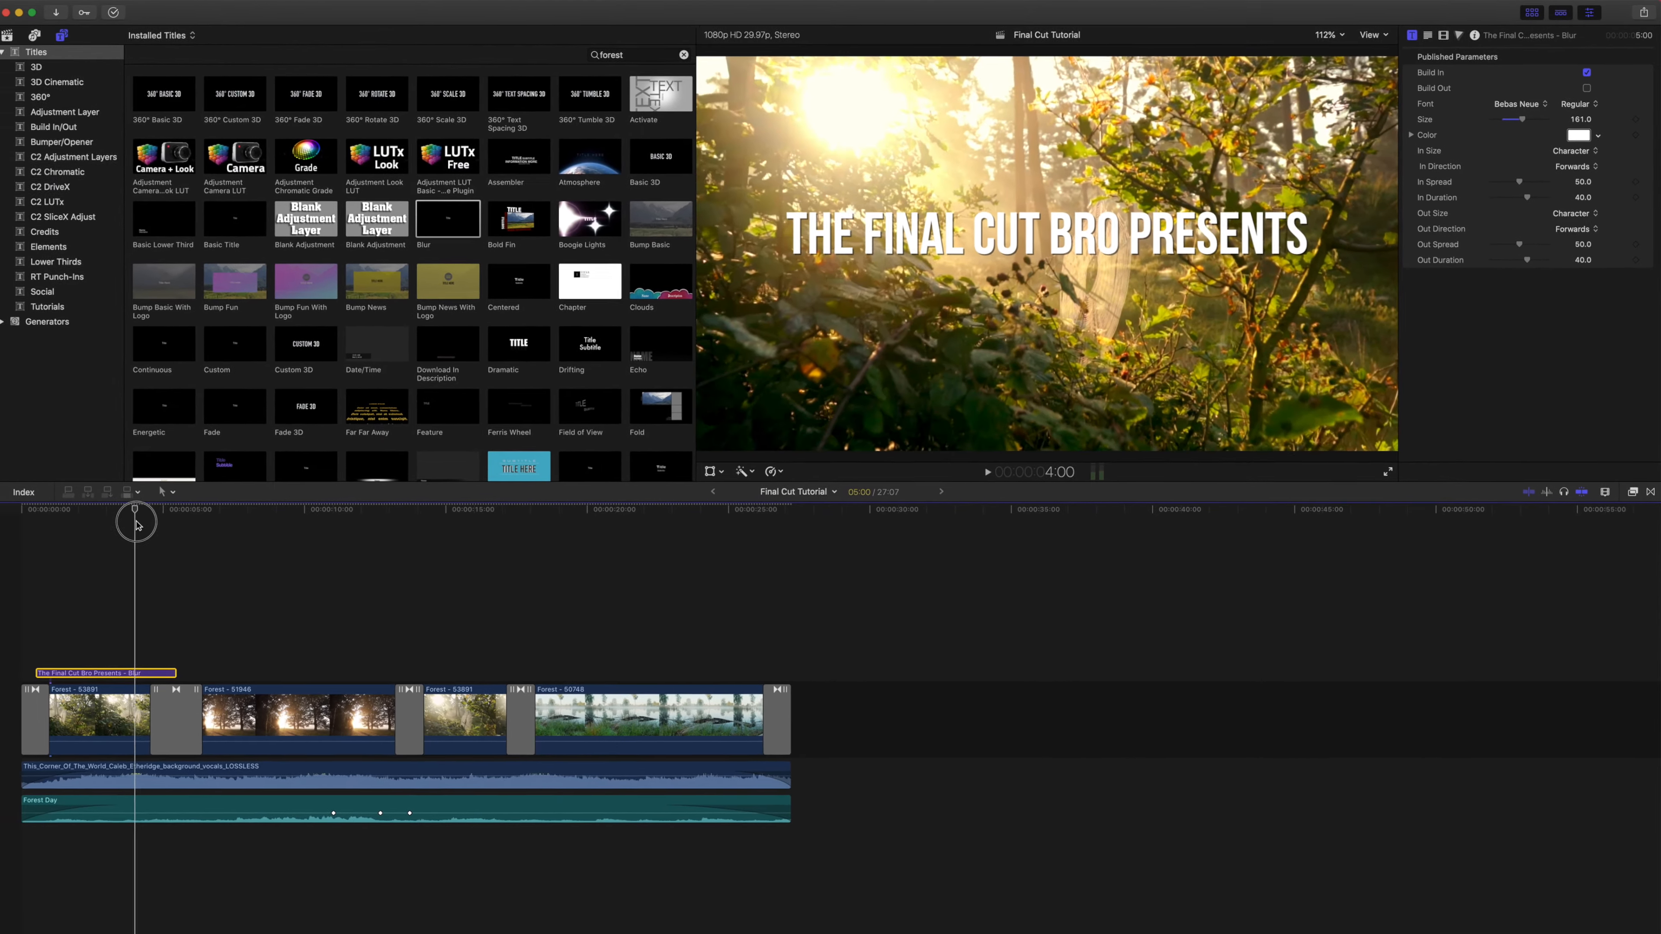
{"action": "key", "text": "space"}
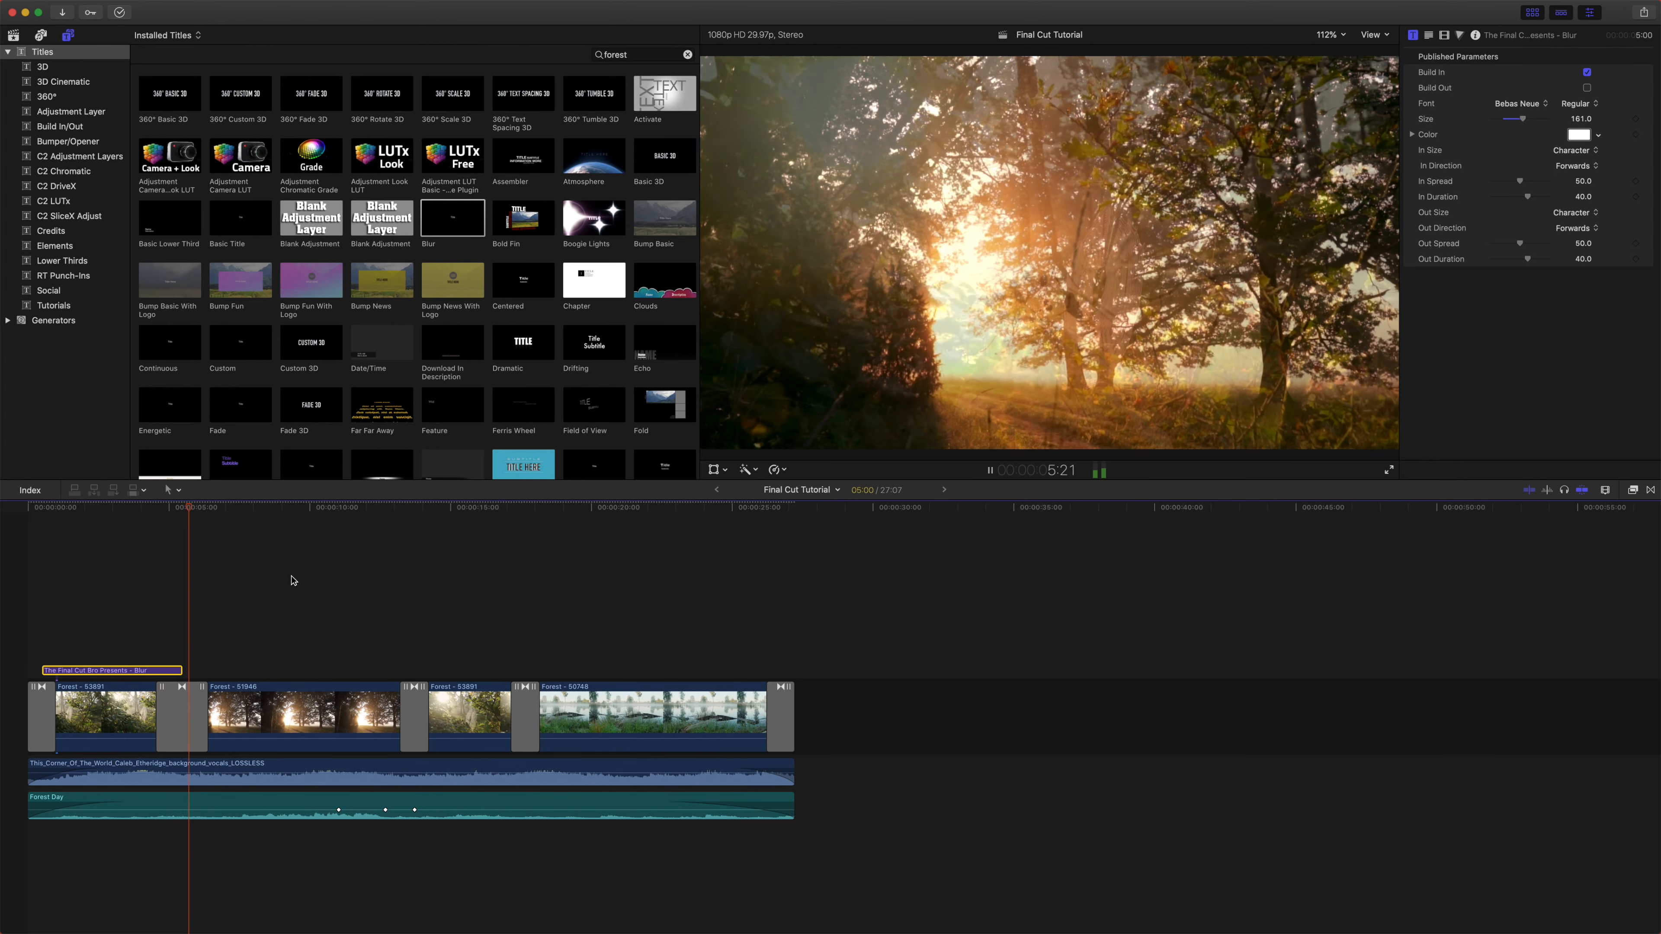
{"action": "key", "text": "space"}
- Add a transition at the end of the opening title and play back its fade-out
{"action": "left_click", "coordinate": [178, 669]}
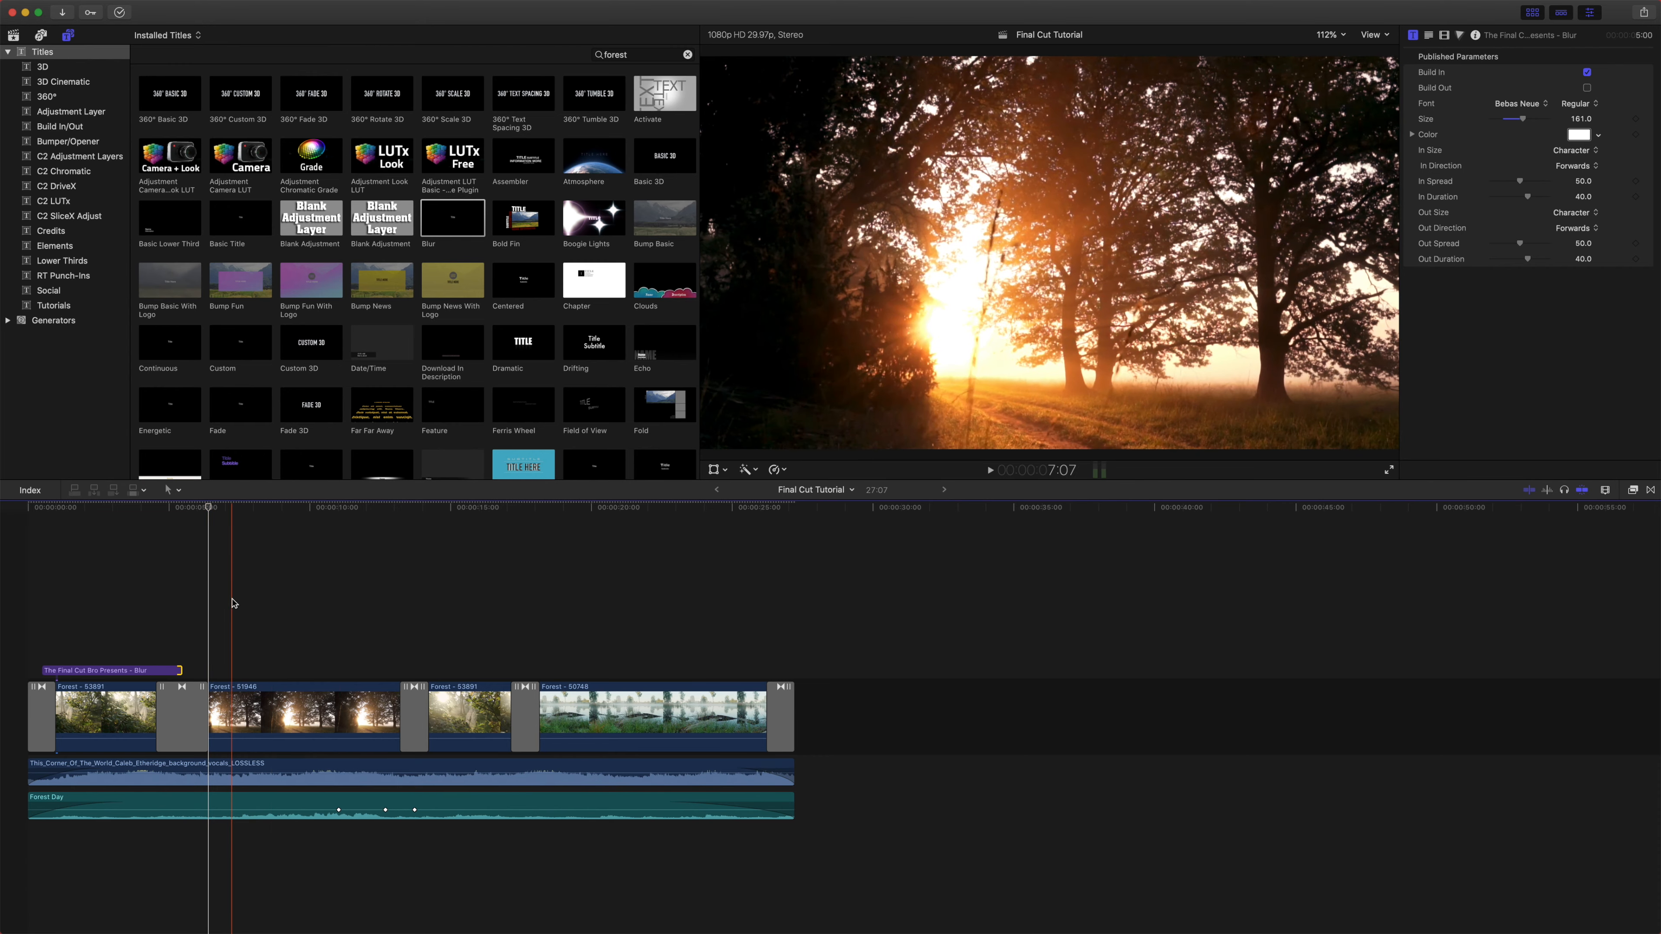
{"action": "left_click", "coordinate": [157, 537]}
{"action": "key", "text": "space"}
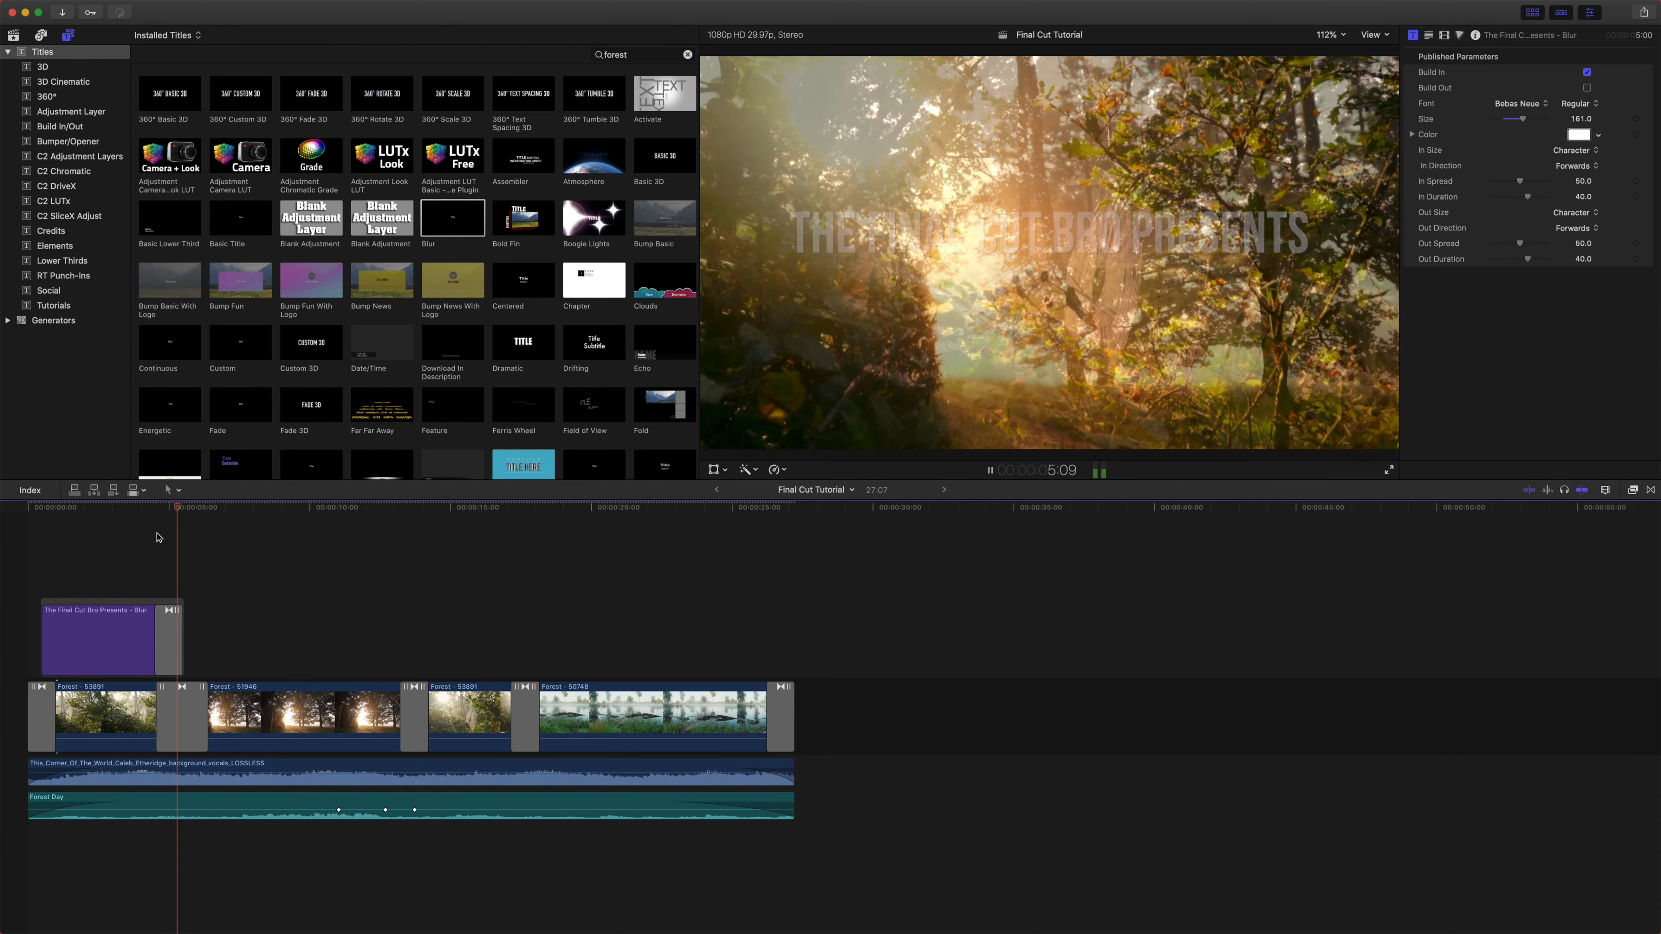
{"action": "left_click", "coordinate": [164, 513]}
{"action": "key", "text": "space"}
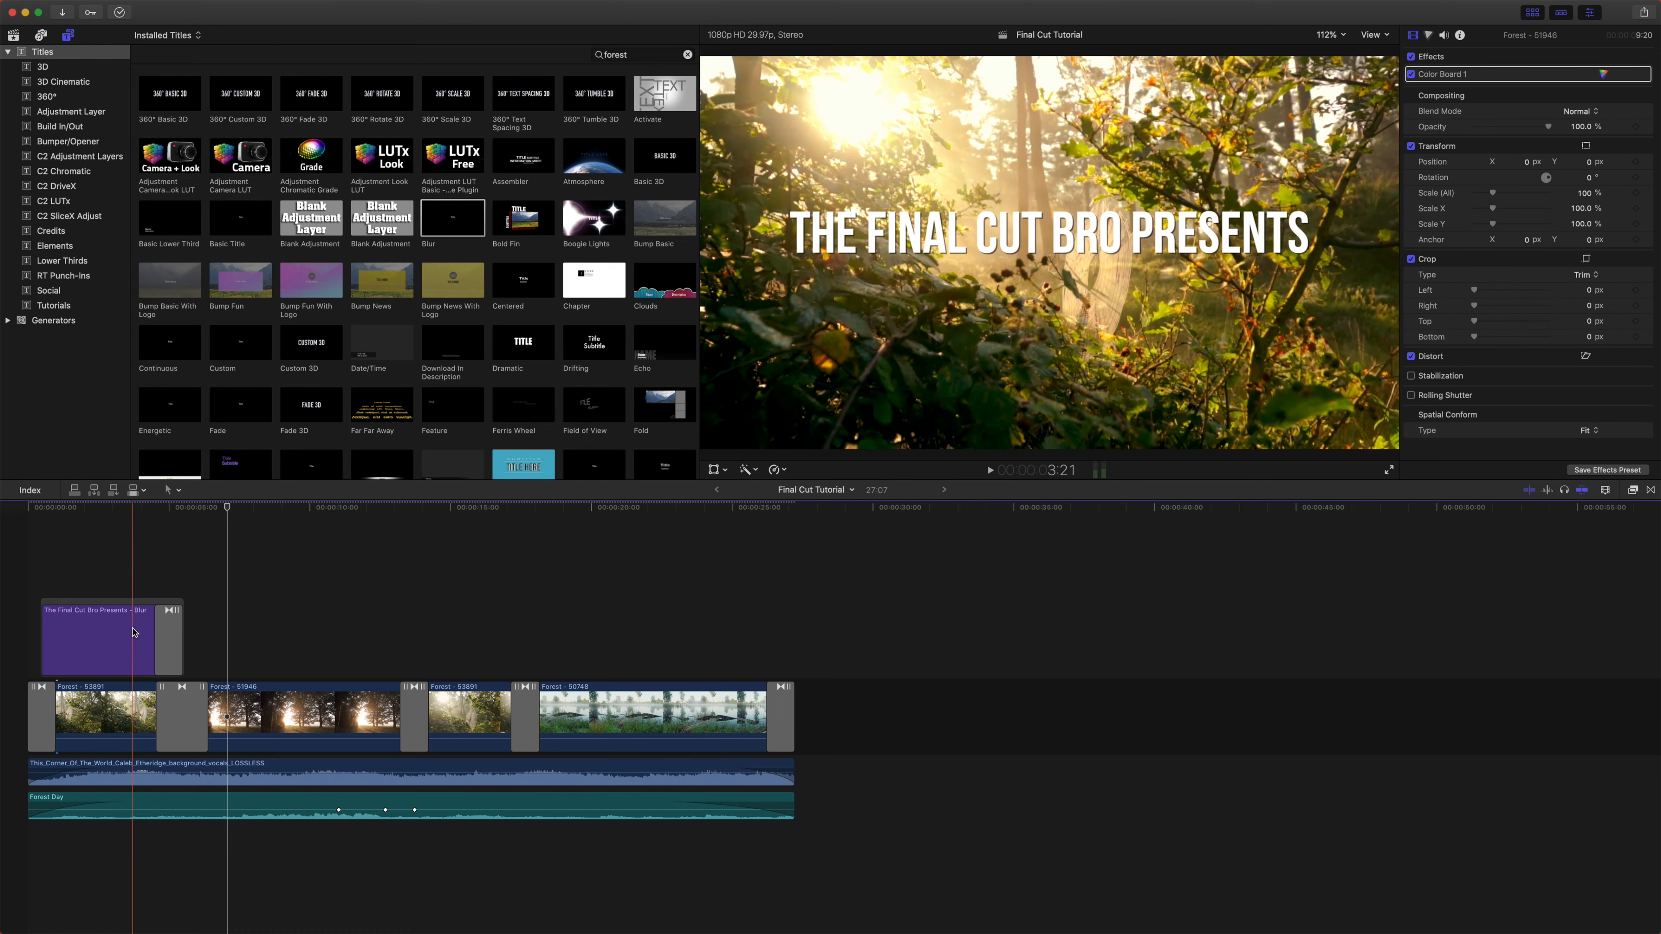
- Try pasting a copy of the opening title above the last clip and undo the paste
{"action": "left_click", "coordinate": [134, 632]}
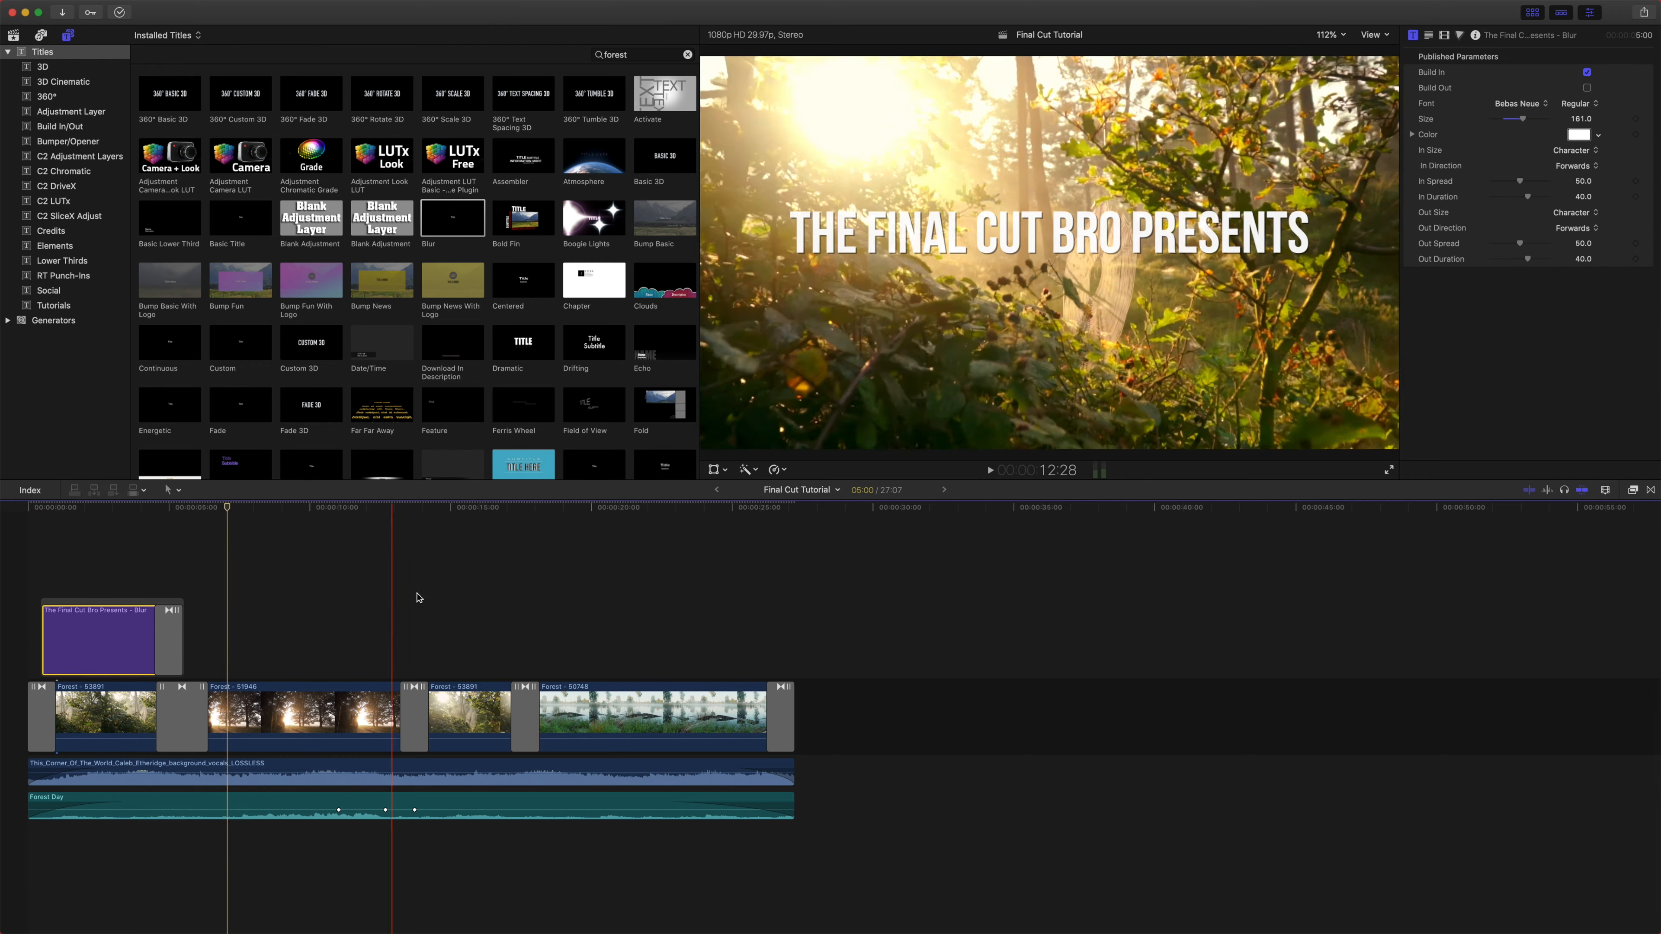
{"action": "key", "text": "super+v"}
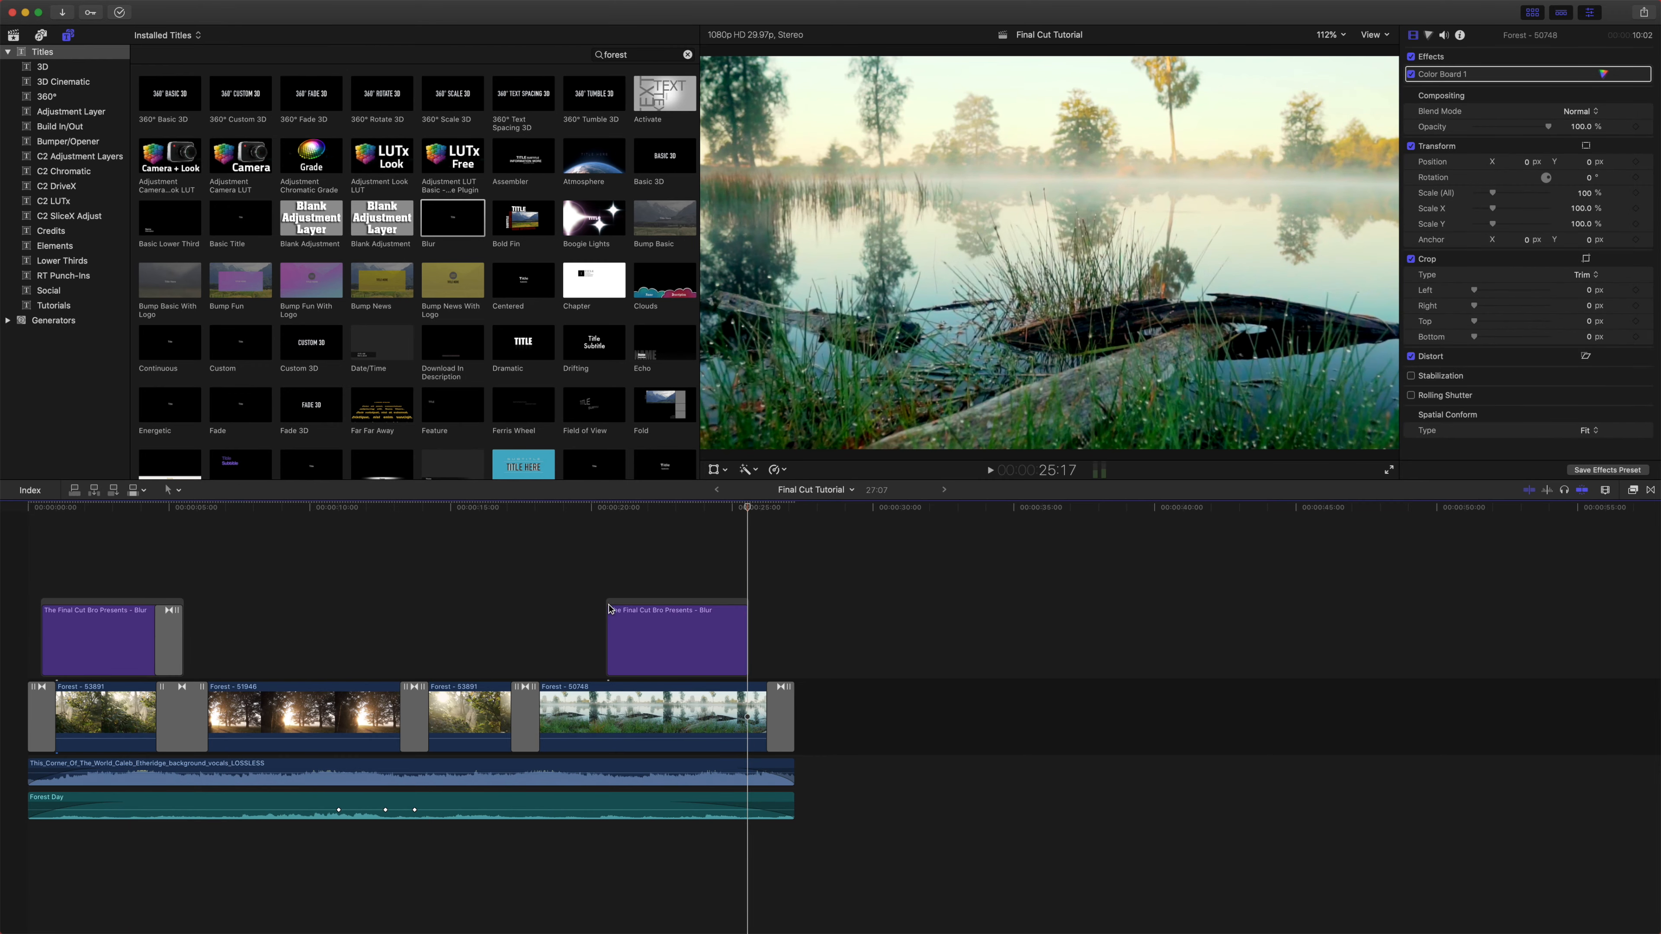
{"action": "key", "text": "super+z"}
- Duplicate the opening title above the last clip, near the end of the timeline, and preview it at 22:16
{"action": "left_click", "coordinate": [83, 639]}
{"action": "left_click_drag", "start_coordinate": [83, 640], "coordinate": [692, 653]}
{"action": "key", "text": "space"}
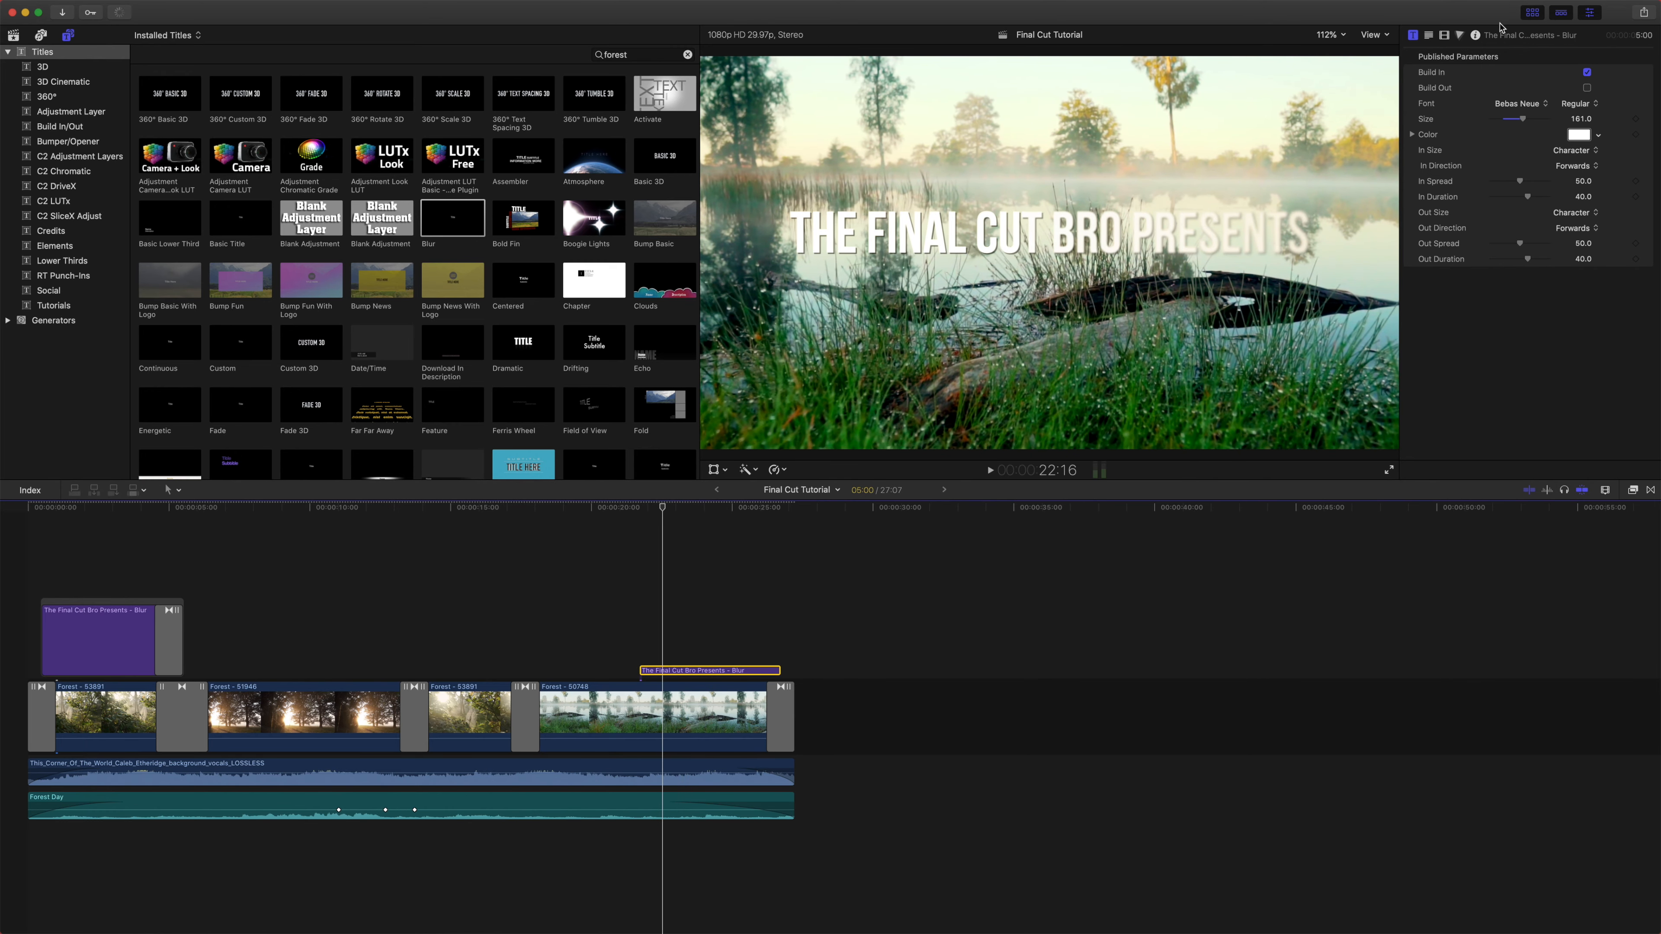
- Replace the closing title's text with "SUBSCRIBE" and add a transition at its end
{"action": "double_click", "coordinate": [1062, 223]}
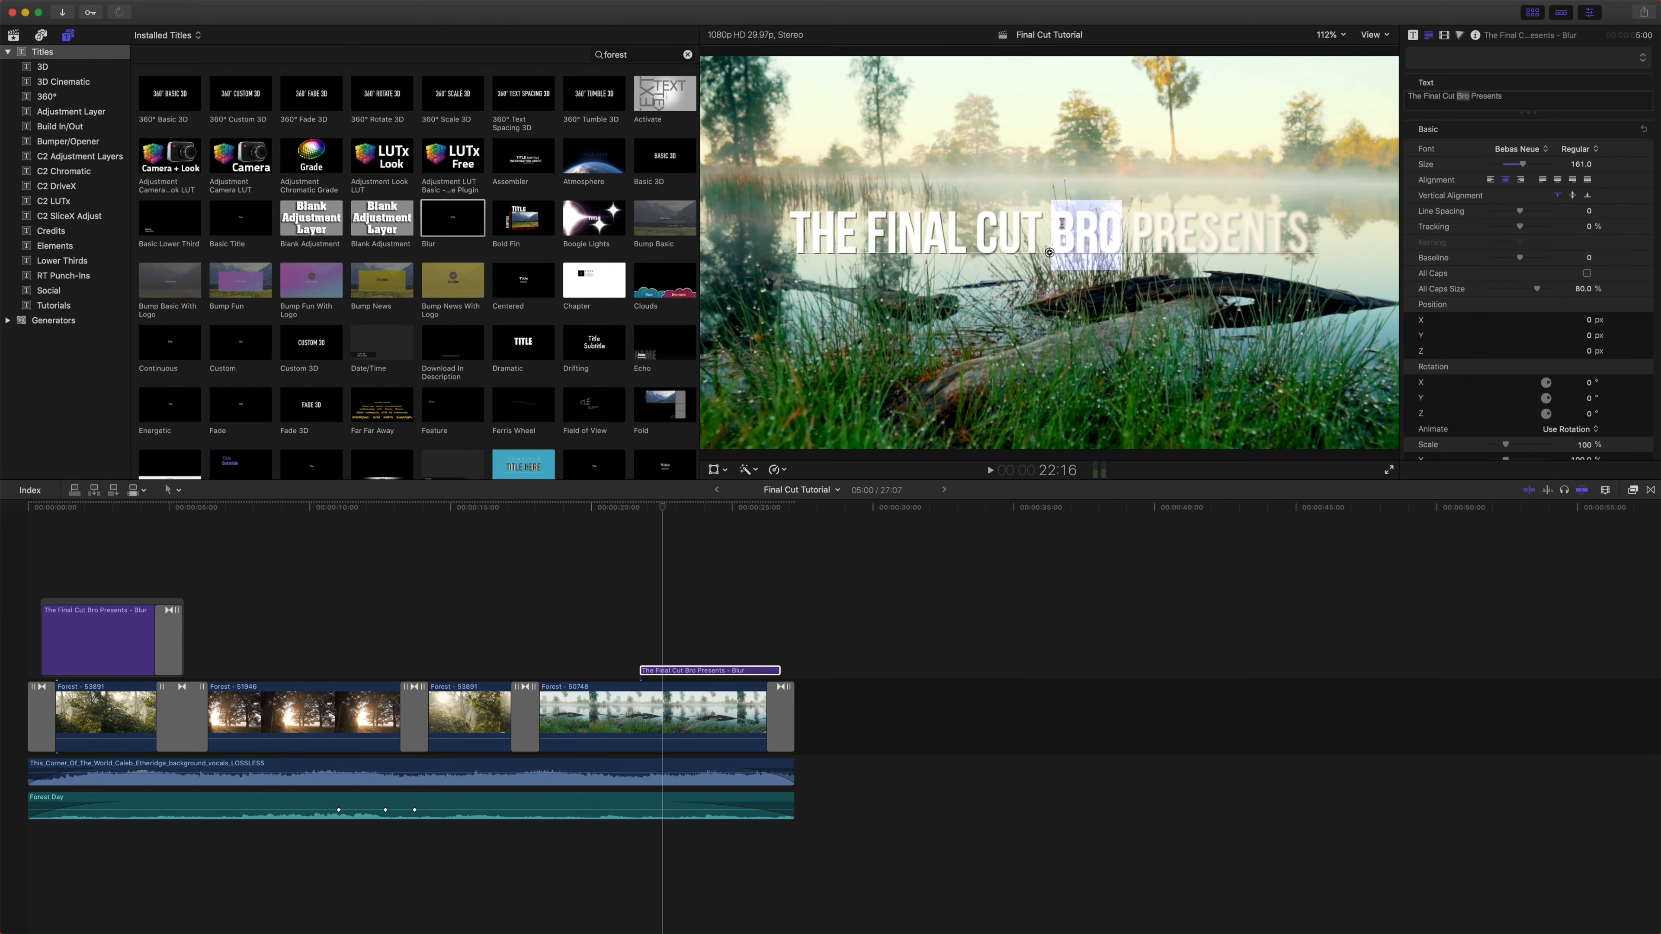
{"action": "triple_click", "coordinate": [1521, 108]}
{"action": "type", "text": "SUBSCRIBE"}
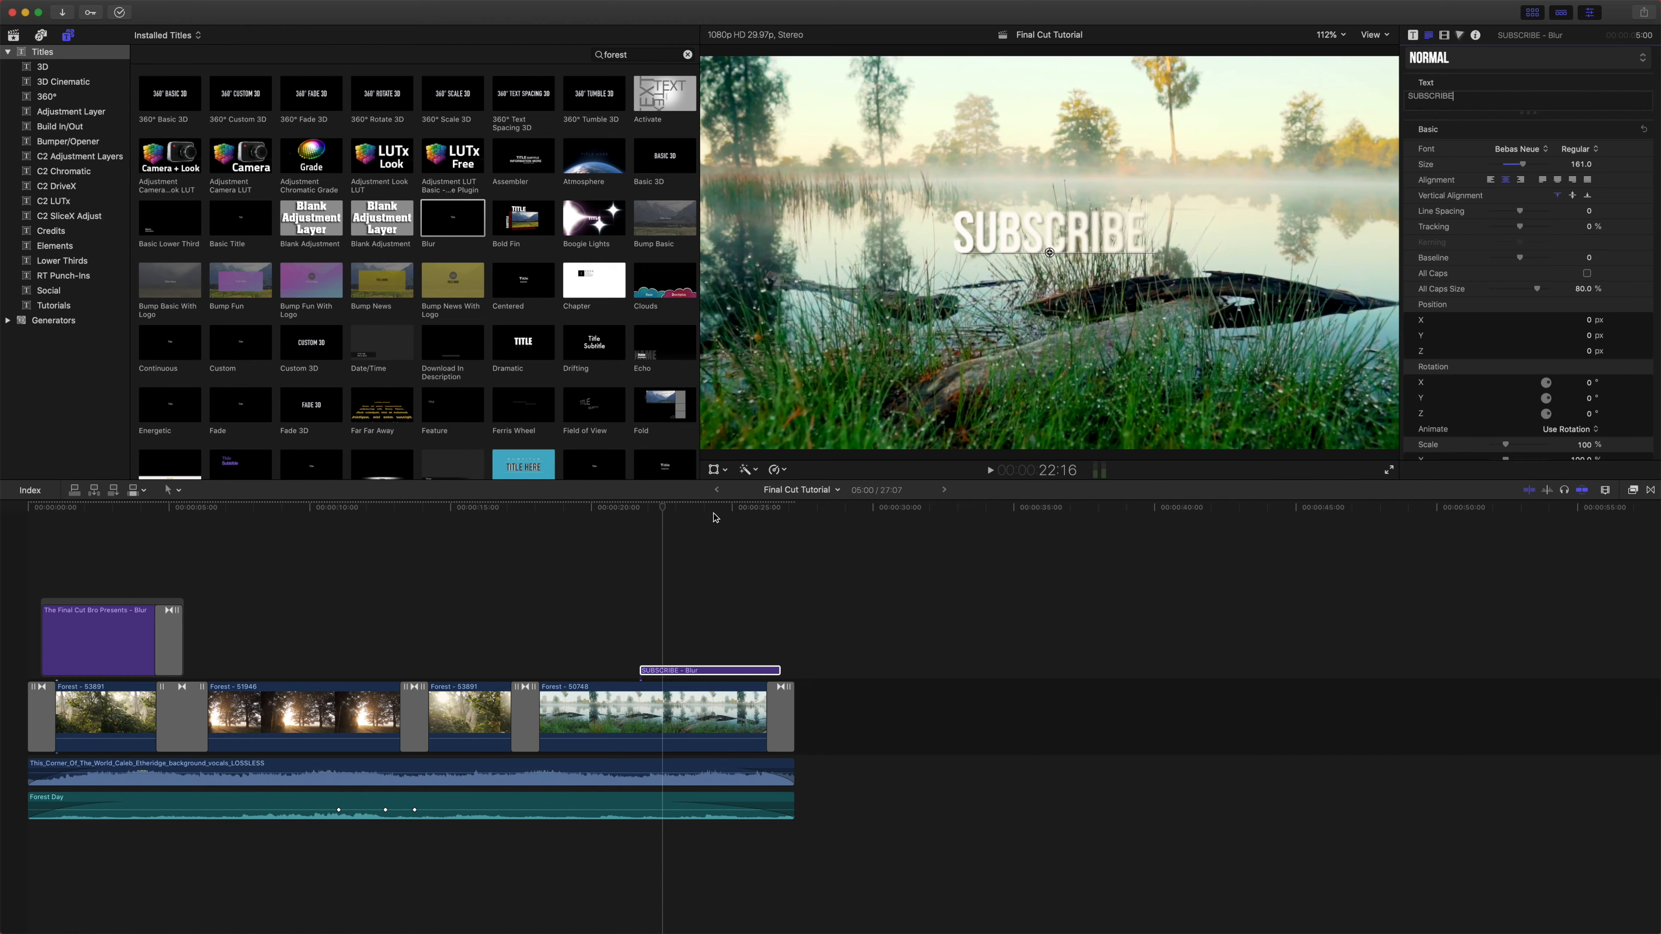
{"action": "left_click_drag", "start_coordinate": [674, 507], "coordinate": [738, 507]}
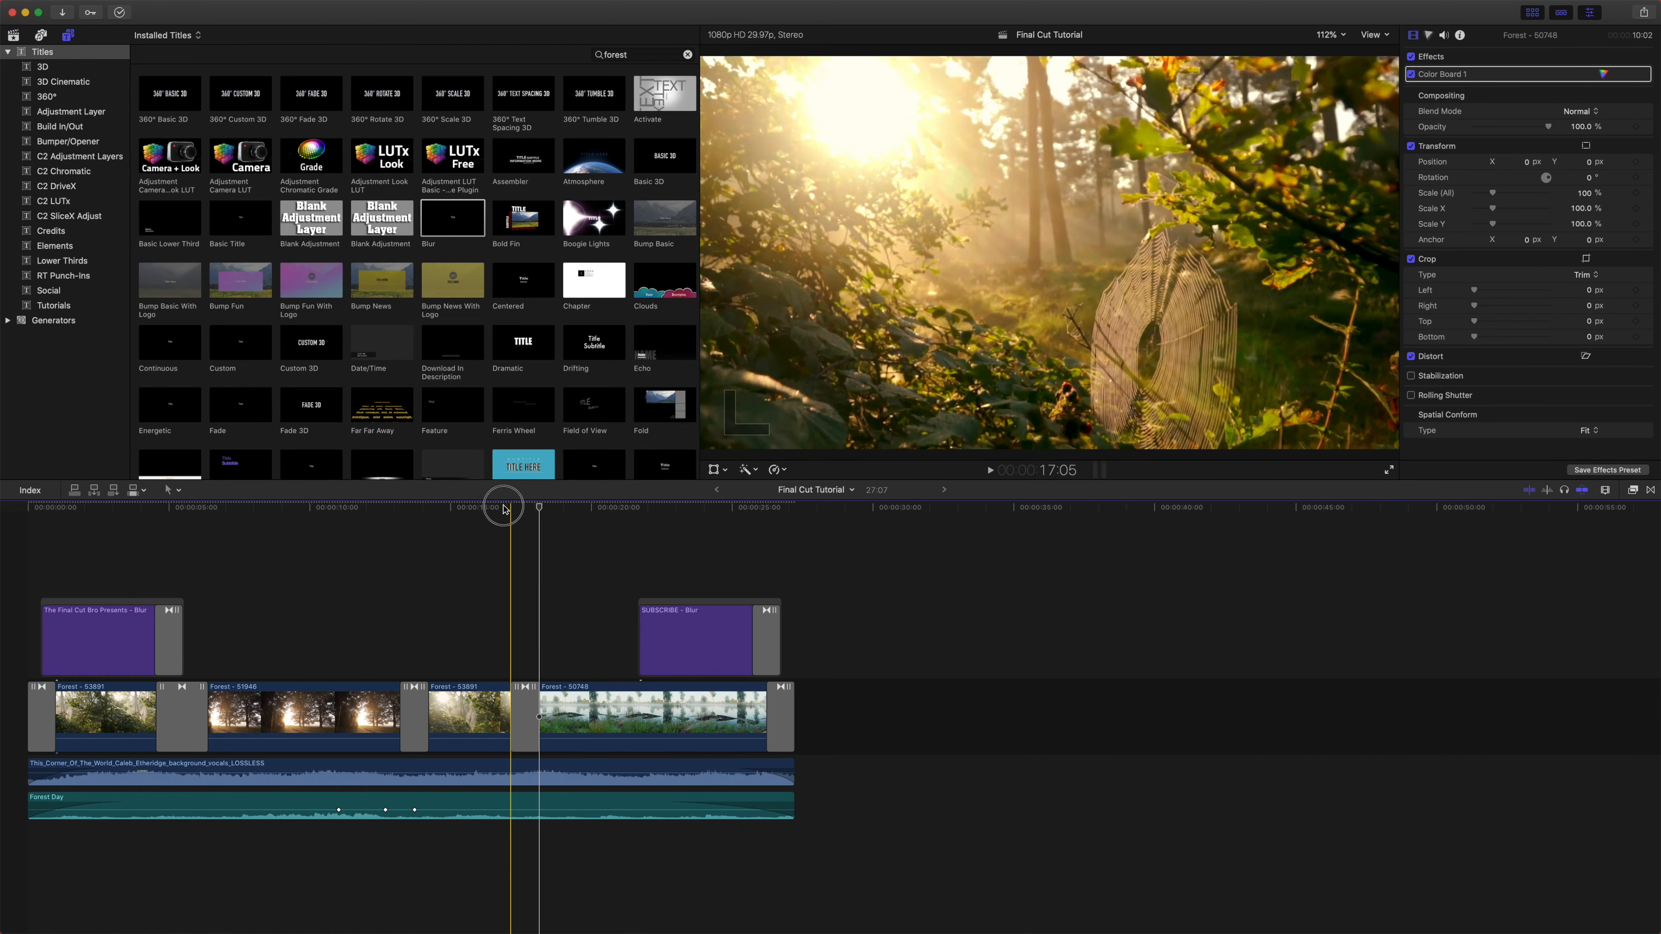
{"action": "left_click_drag", "start_coordinate": [504, 508], "coordinate": [471, 514]}
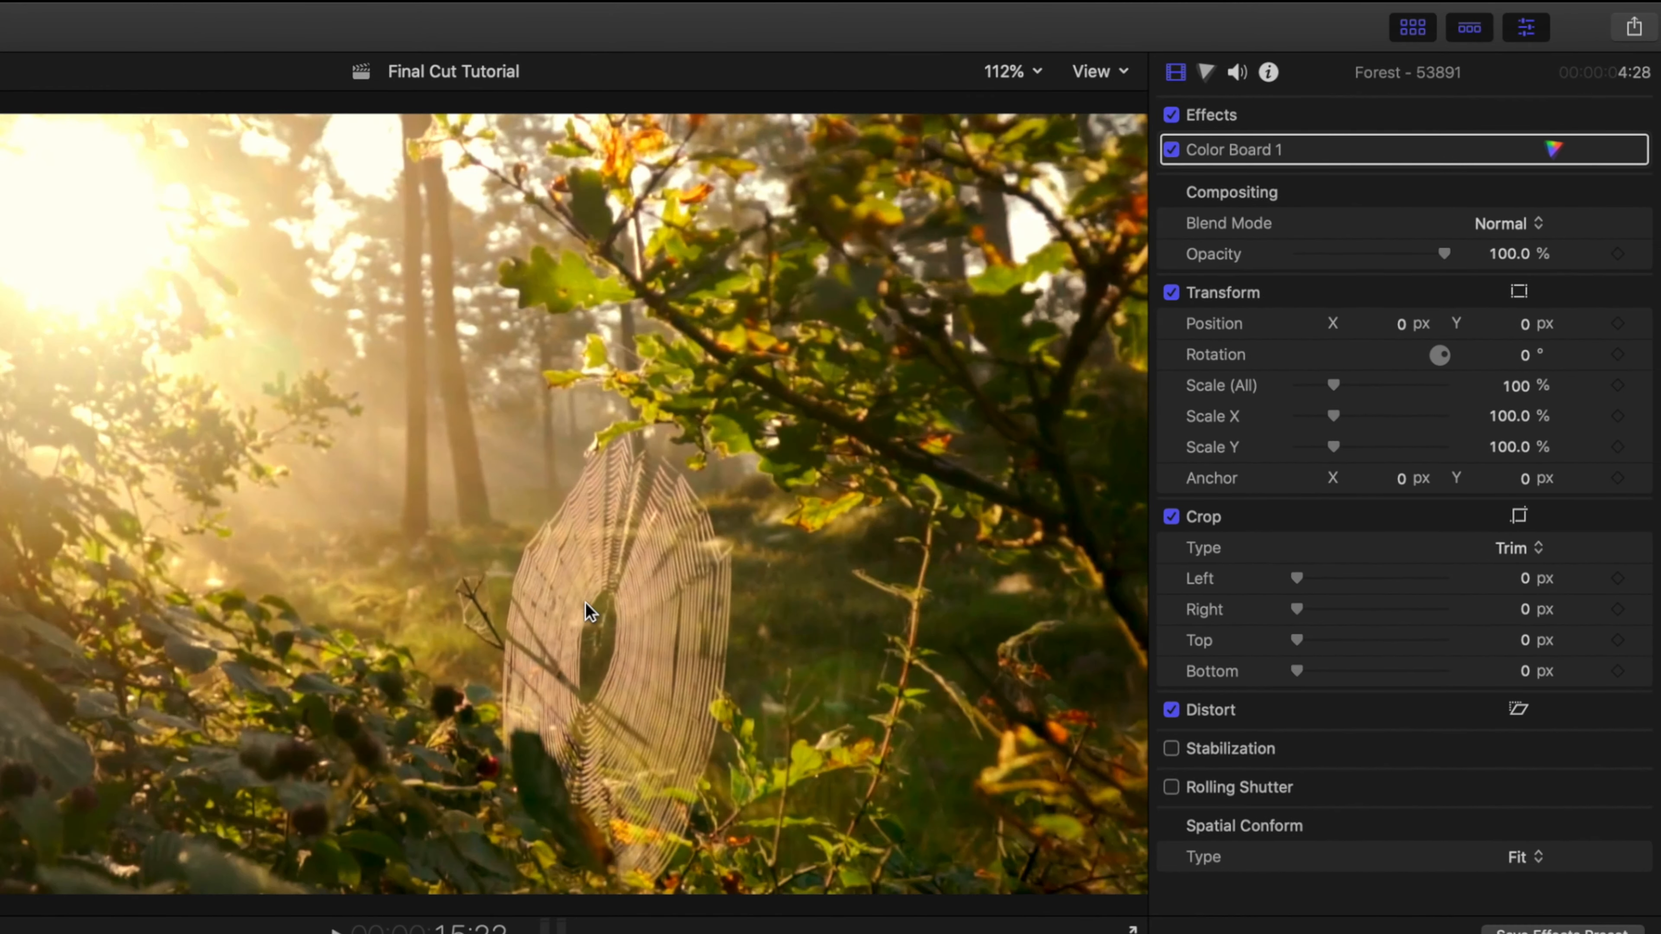
- Set up a file export with the Video and Audio format and H.264 codec, and review its roles
{"action": "left_click", "coordinate": [1633, 29]}
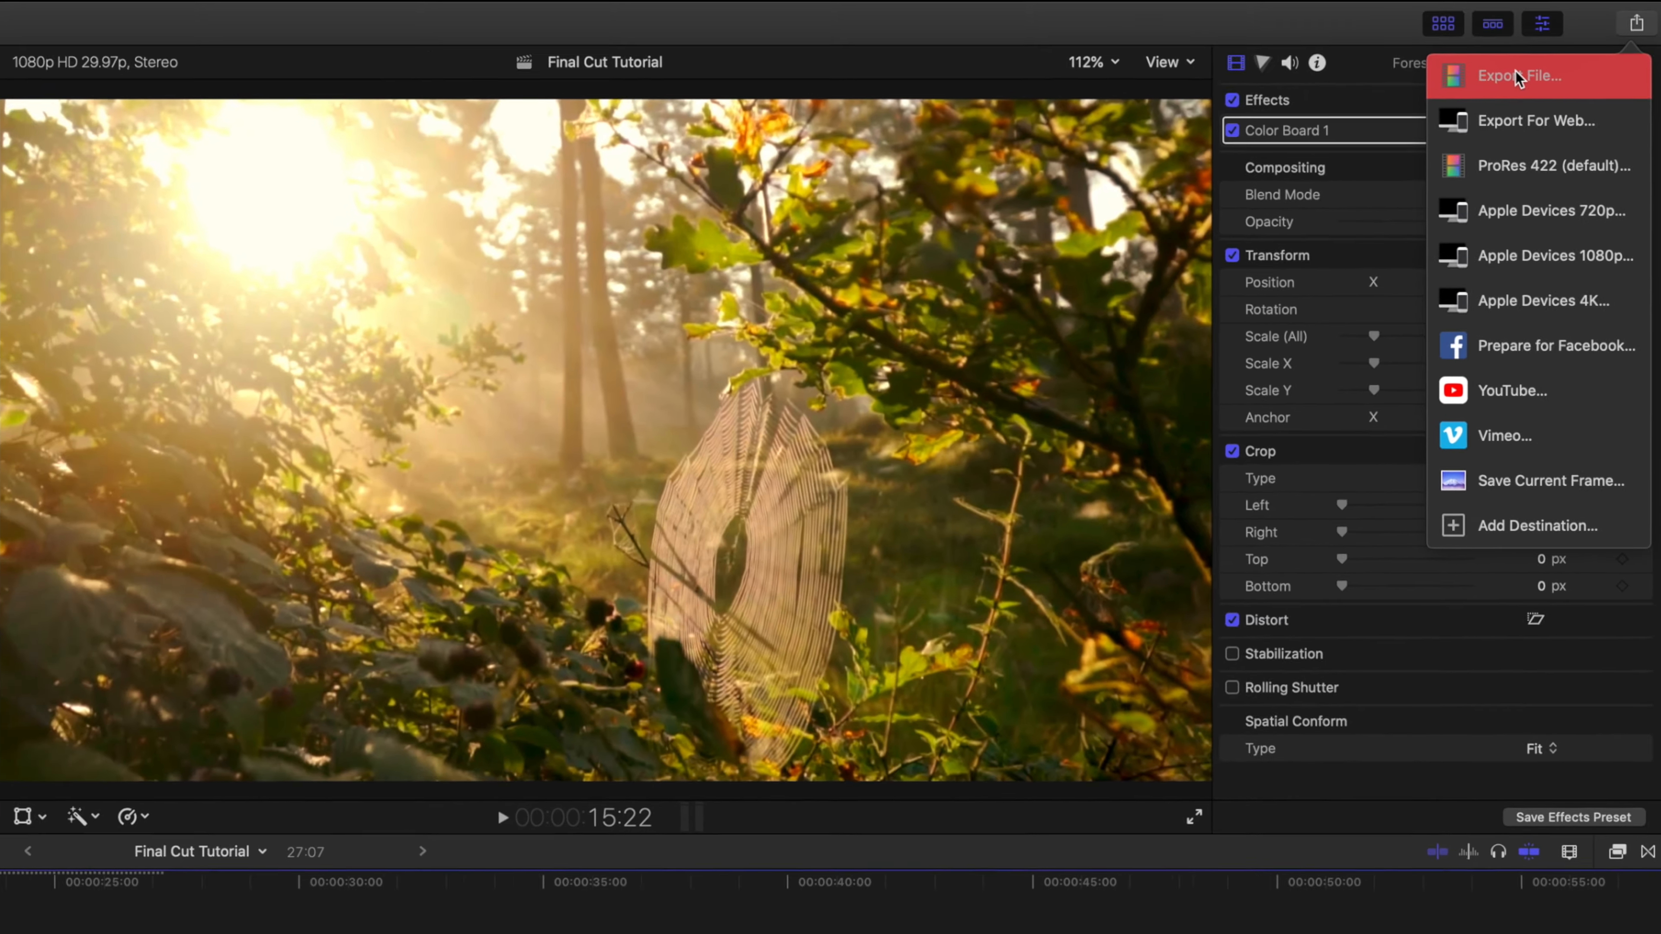
{"action": "left_click", "coordinate": [1497, 87]}
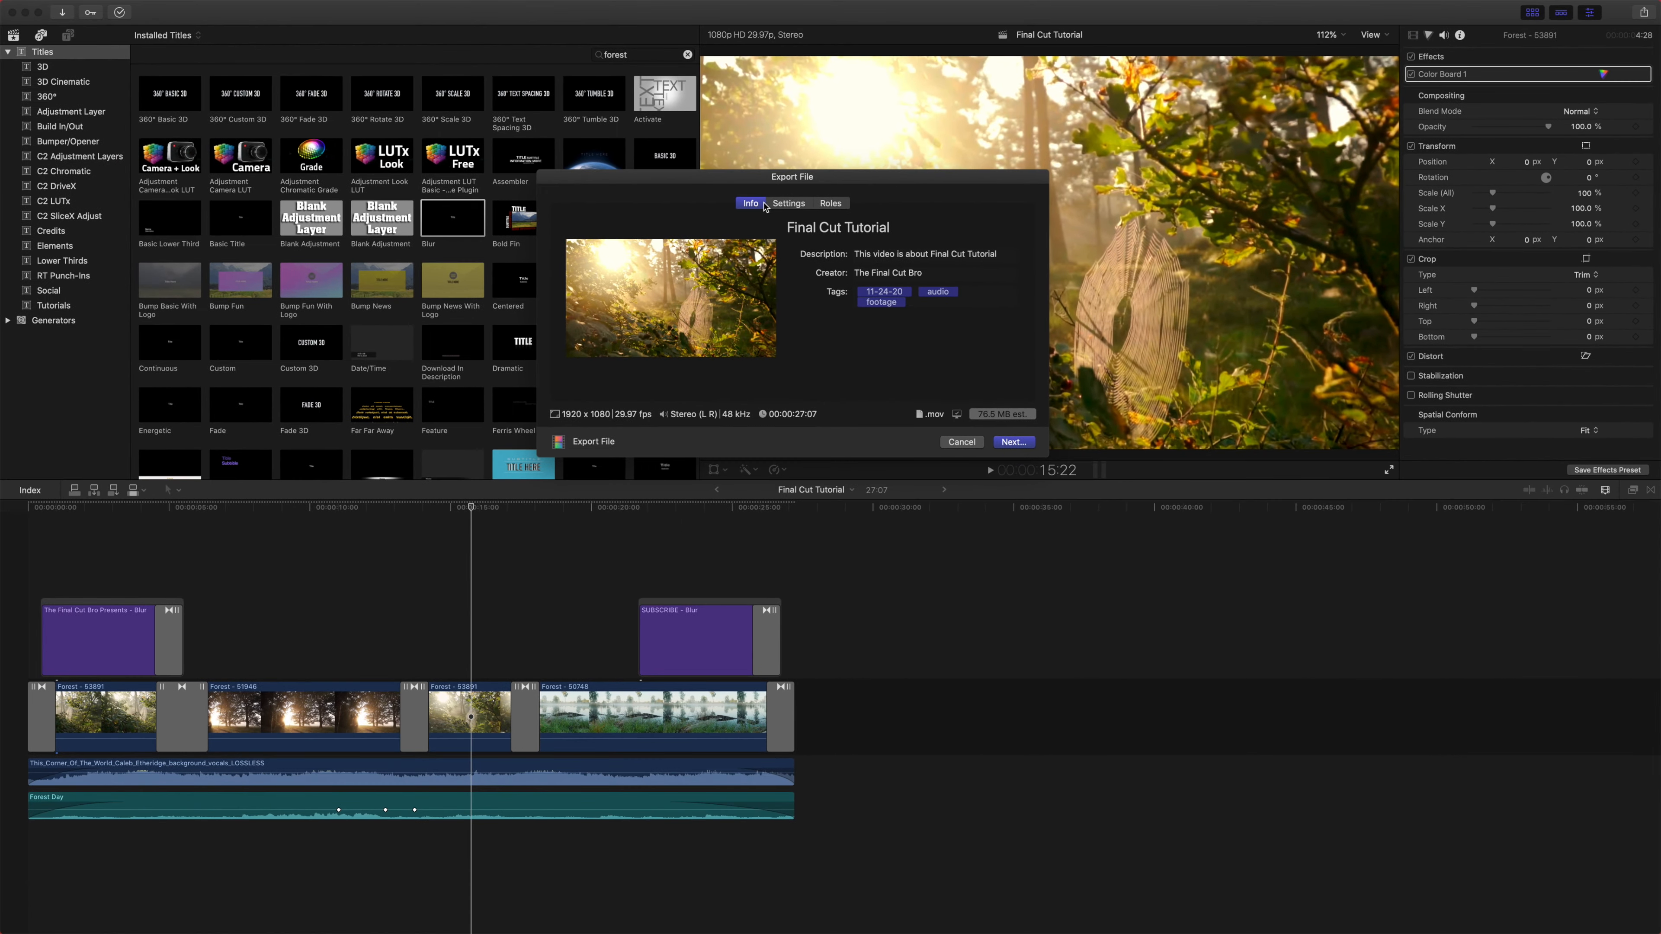
{"action": "left_click", "coordinate": [799, 203]}
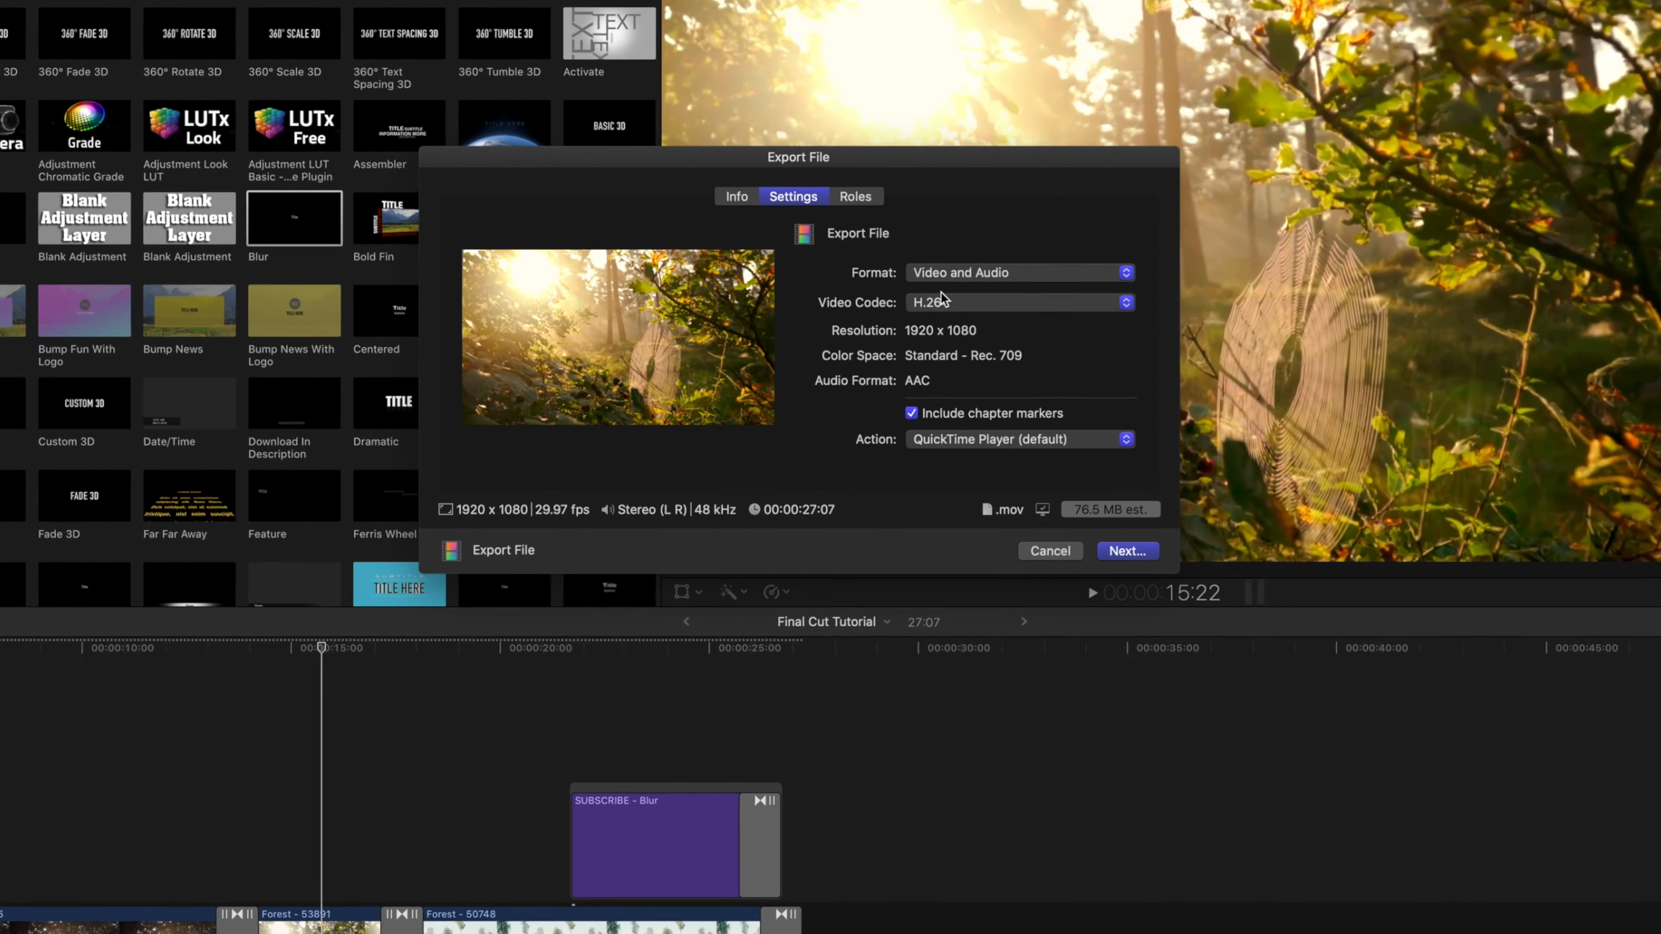
{"action": "left_click", "coordinate": [885, 270]}
{"action": "left_click", "coordinate": [993, 325]}
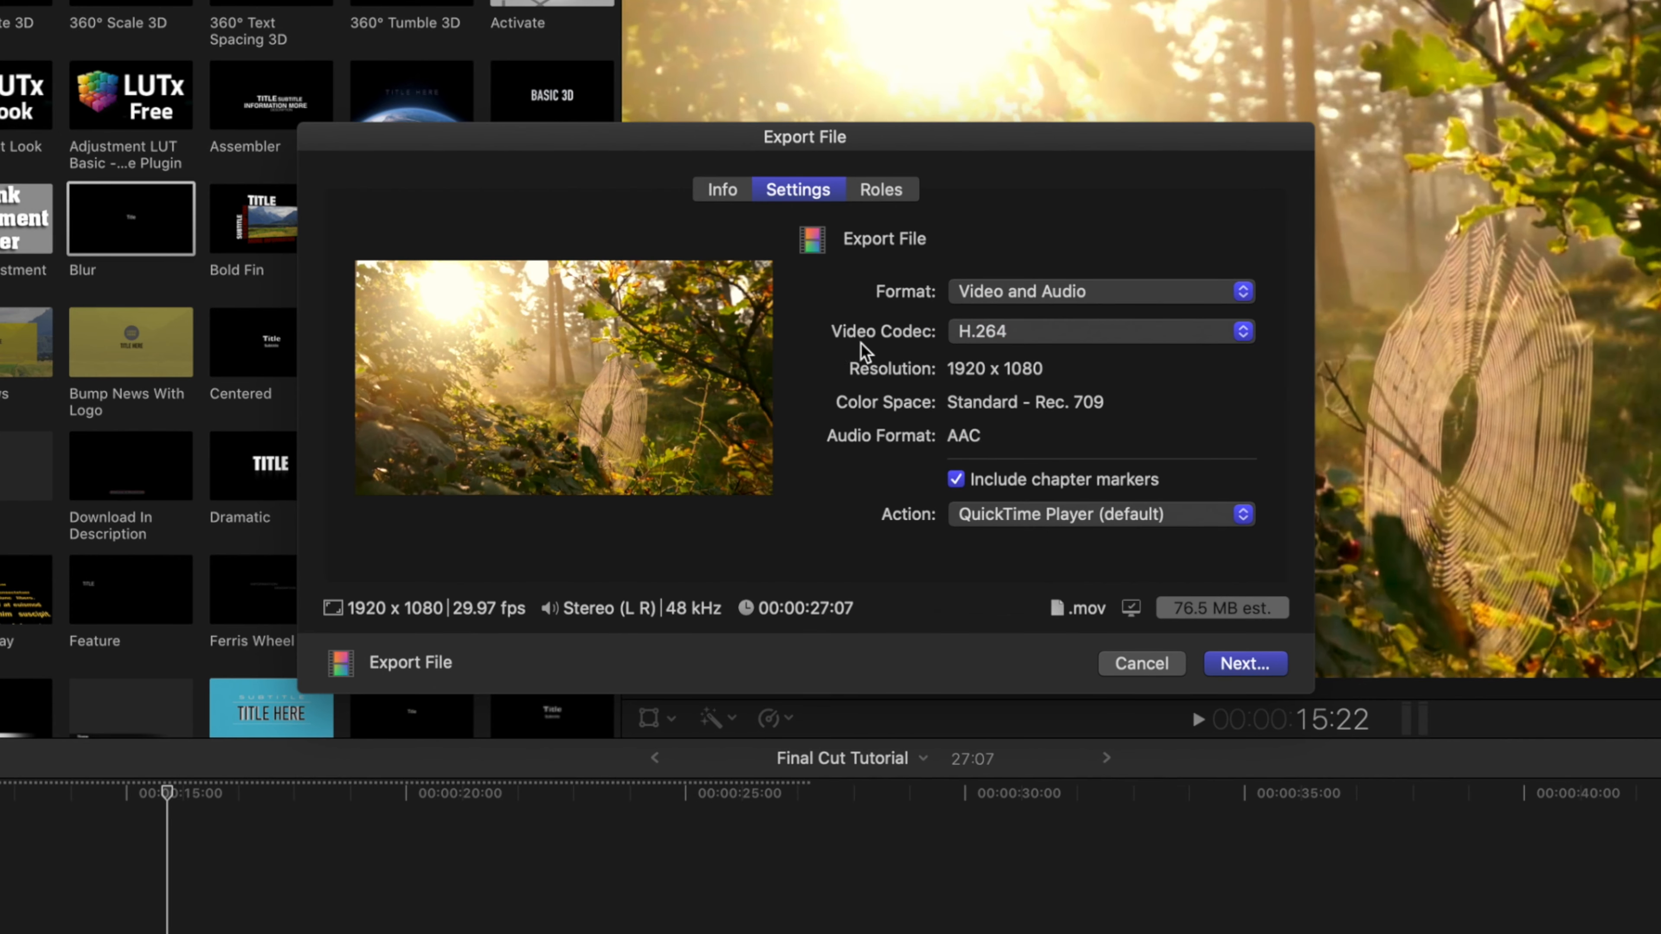
{"action": "left_click", "coordinate": [879, 191]}
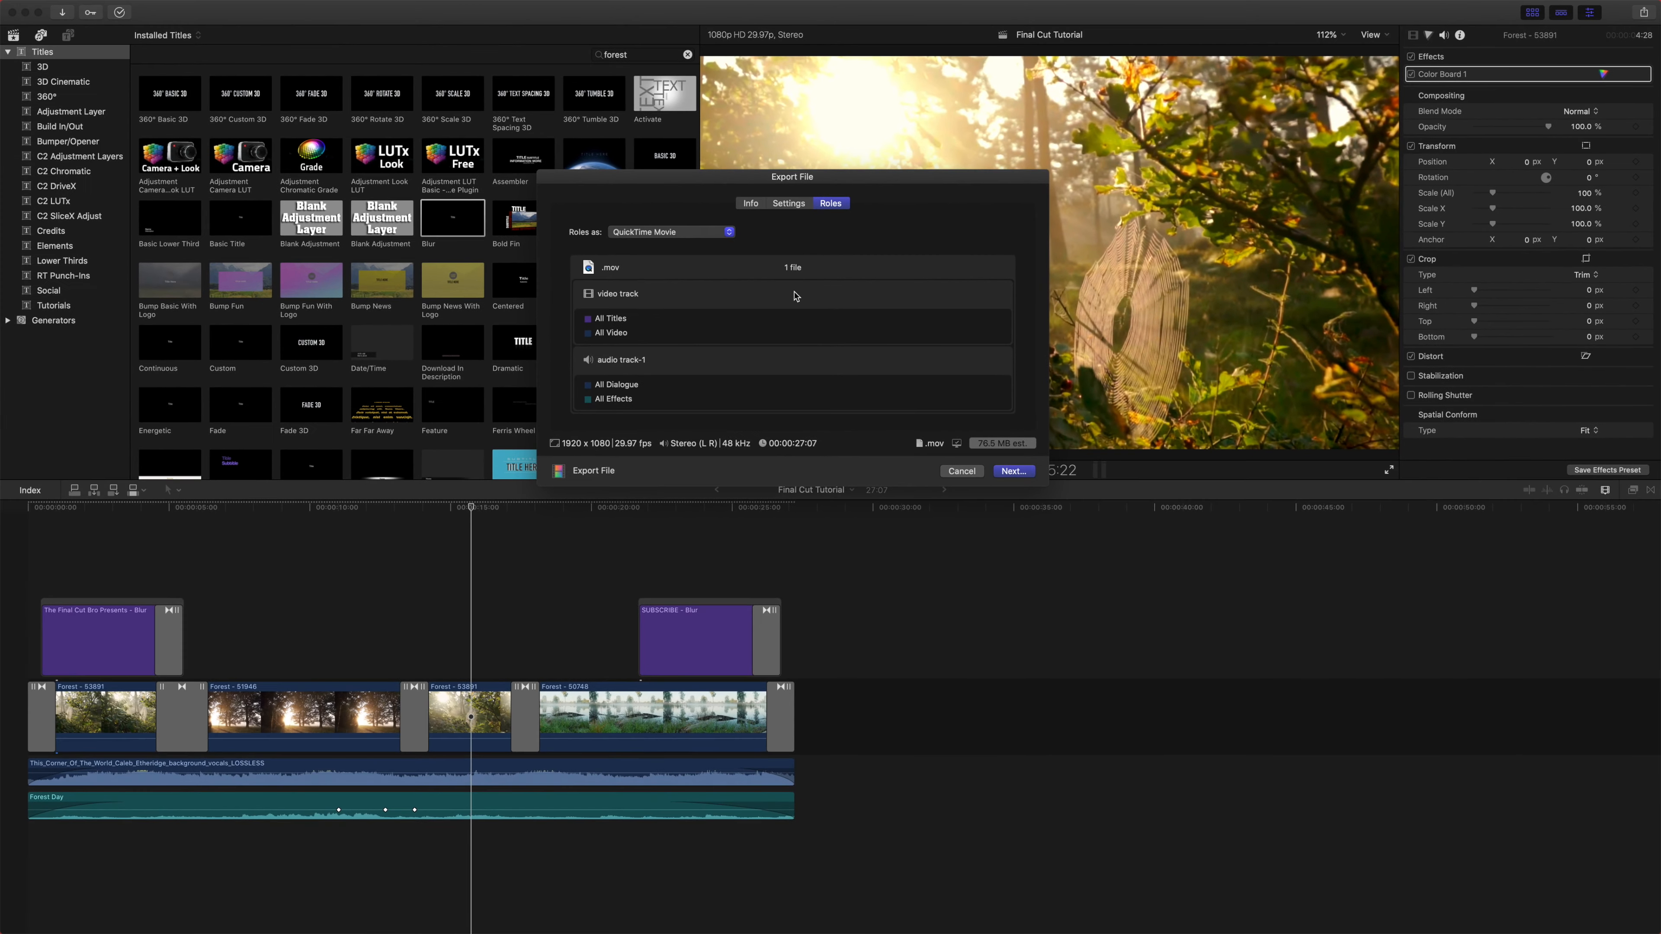
{"action": "left_click", "coordinate": [792, 207]}
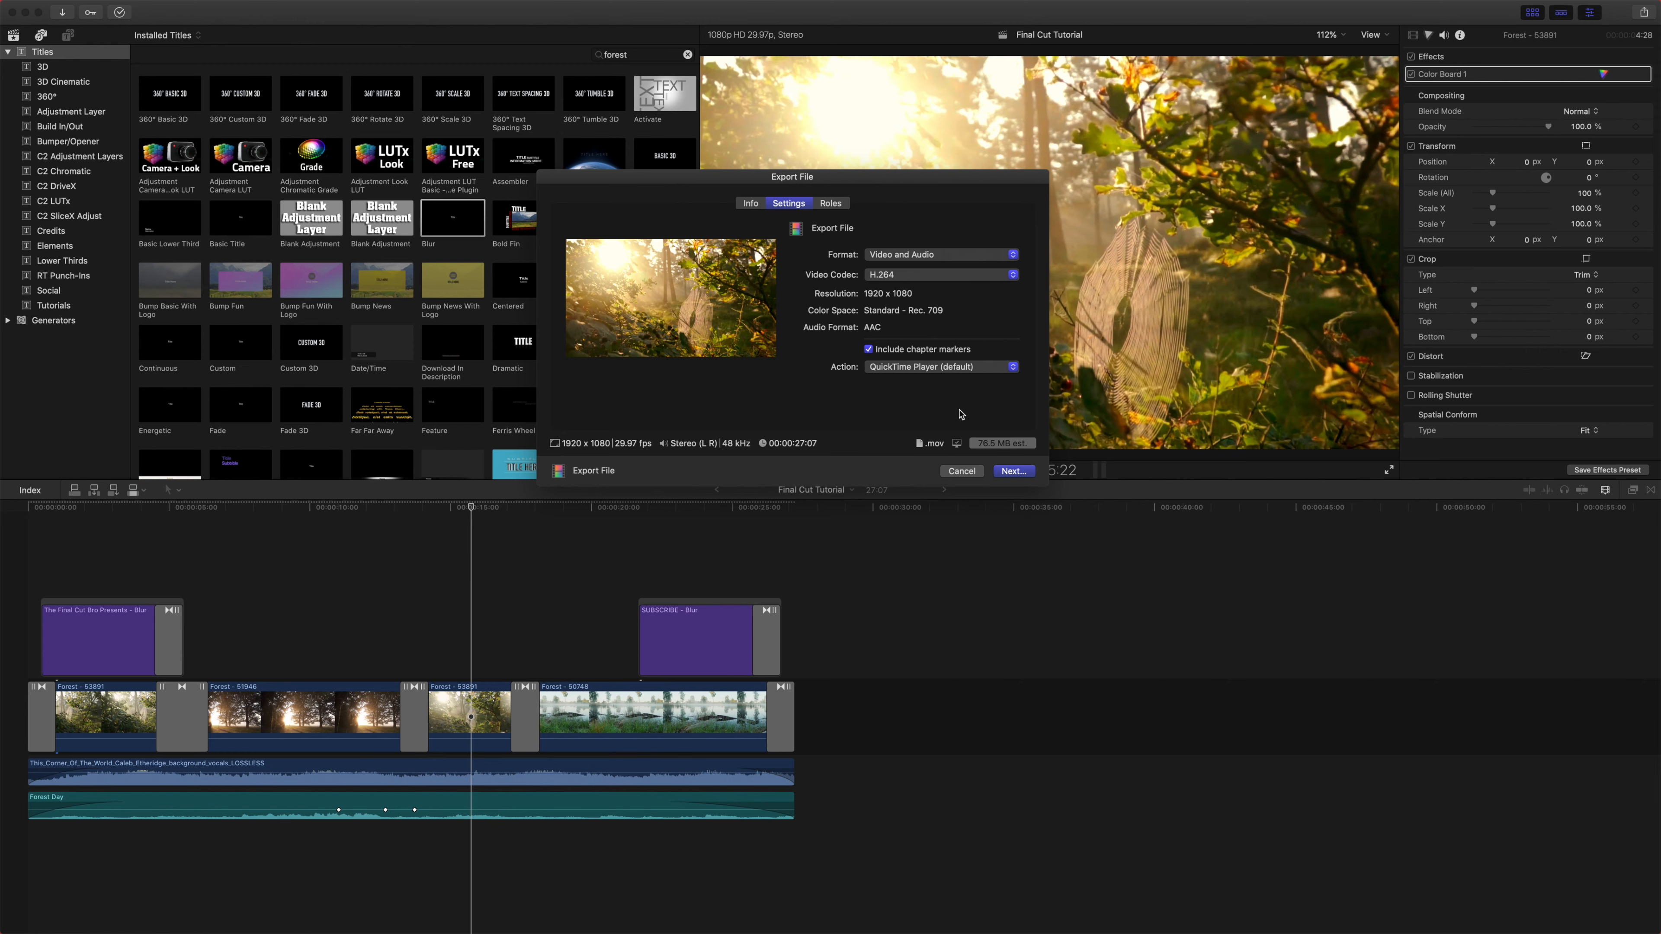
- Save the export as "The epic video that will make your mother cry" in a new folder named Exports
{"action": "left_click", "coordinate": [1001, 473]}
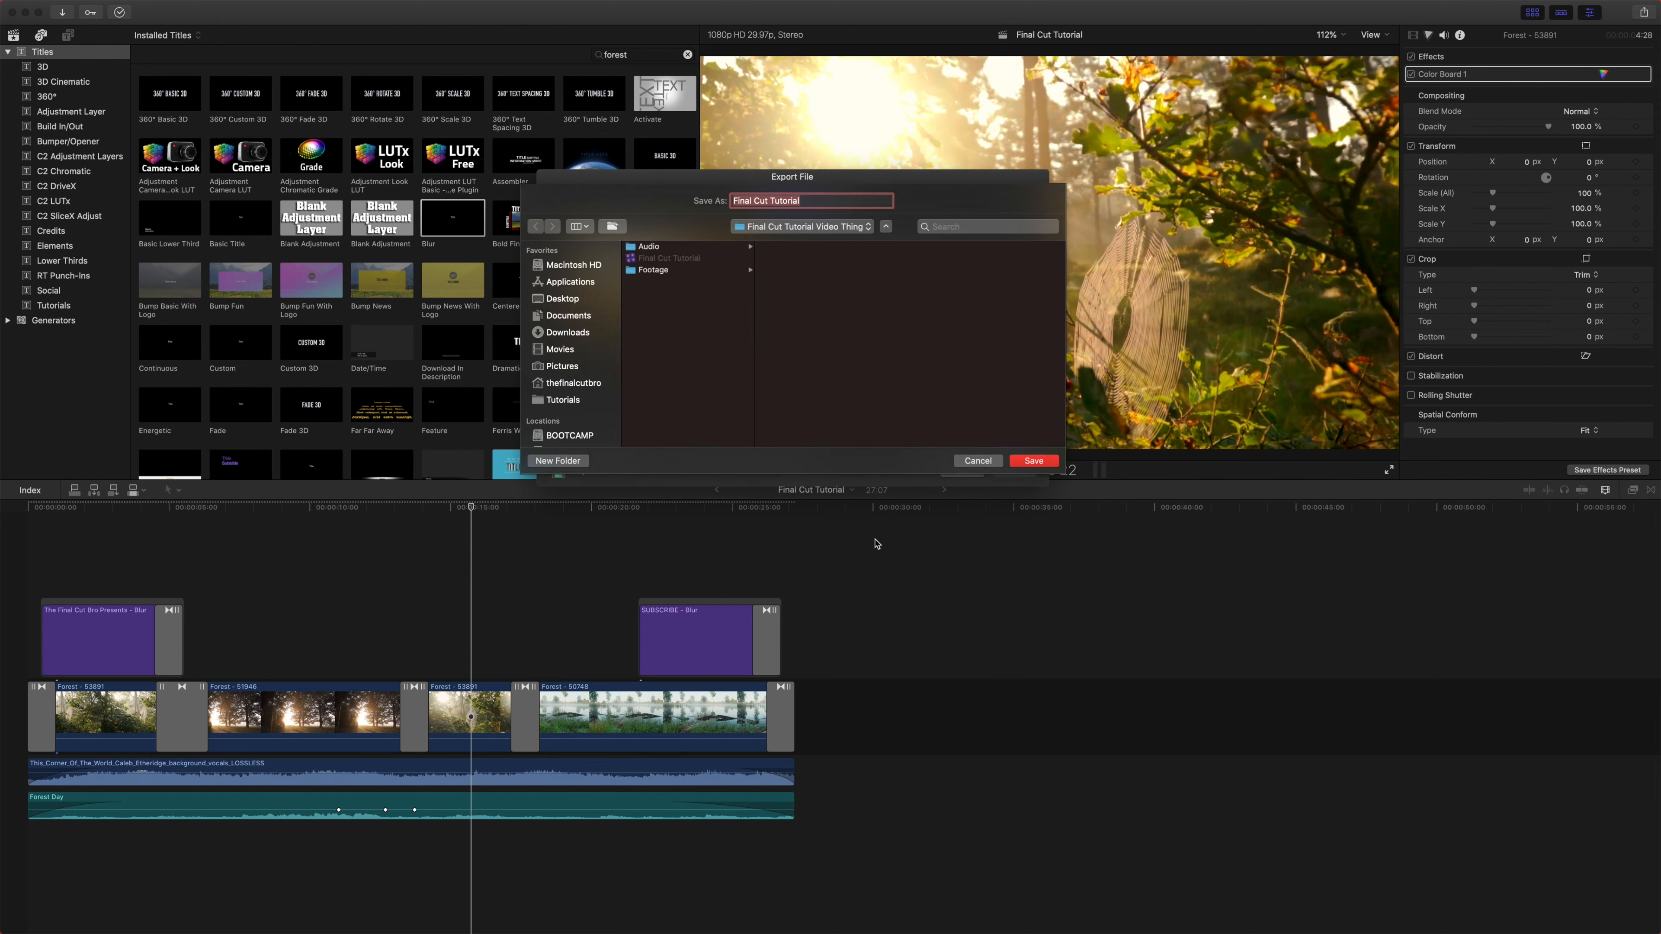
{"action": "type", "text": "The eppic video that will make your mother cry"}
{"action": "left_click", "coordinate": [585, 461]}
{"action": "type", "text": "Exports"}
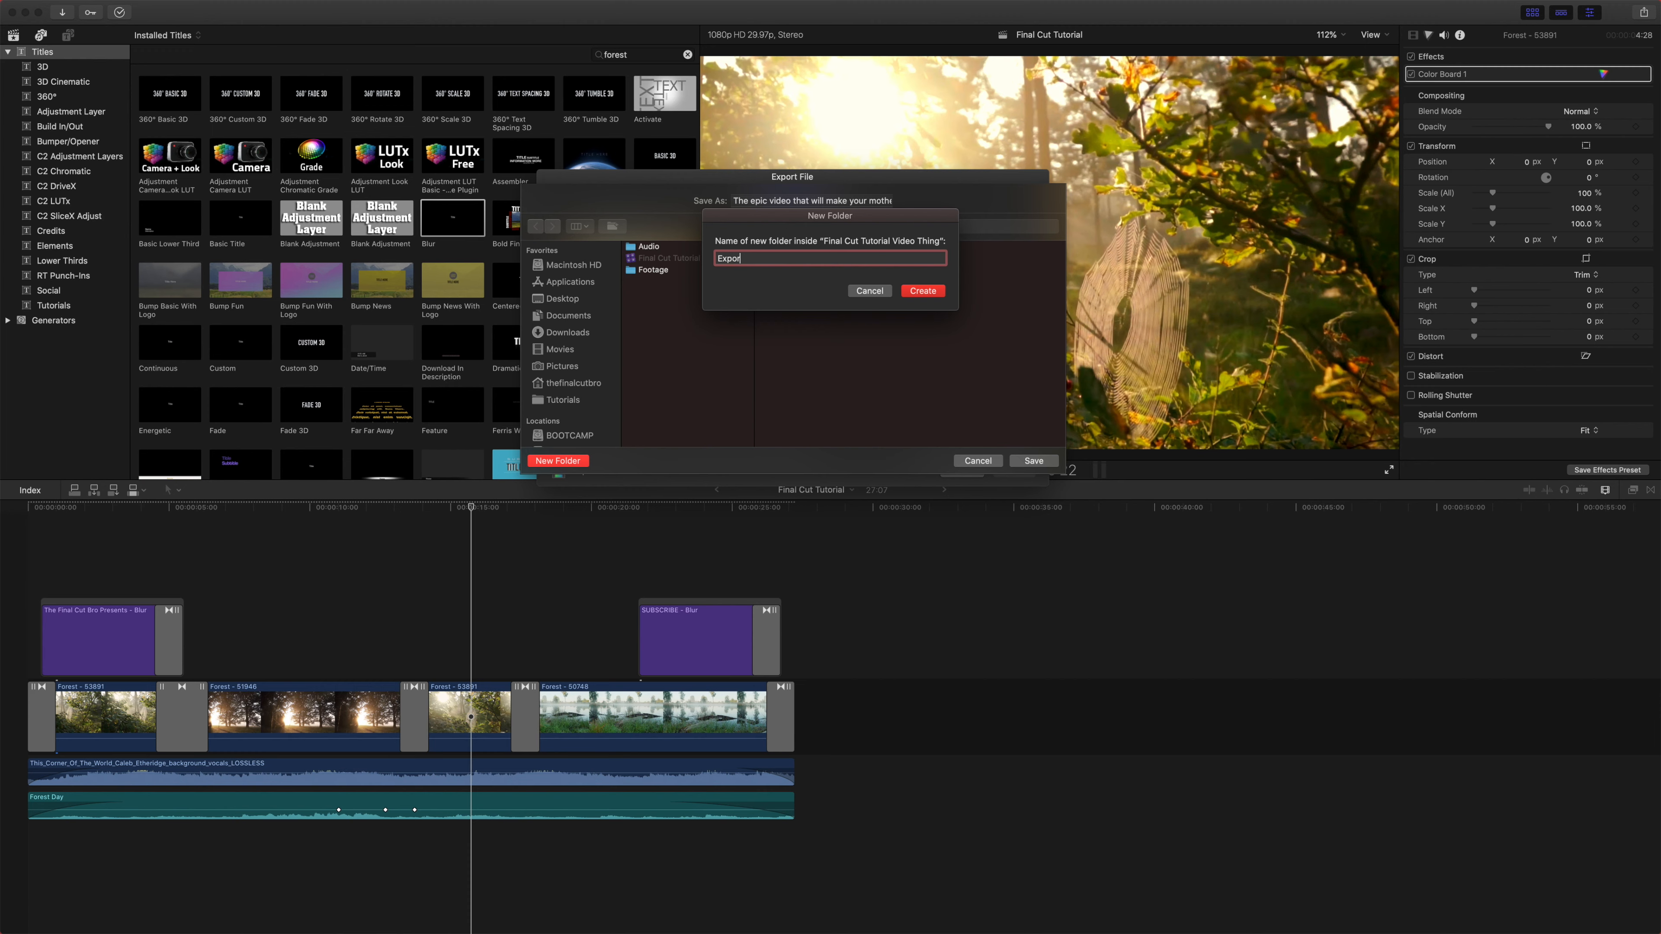
{"action": "key", "text": "Return"}
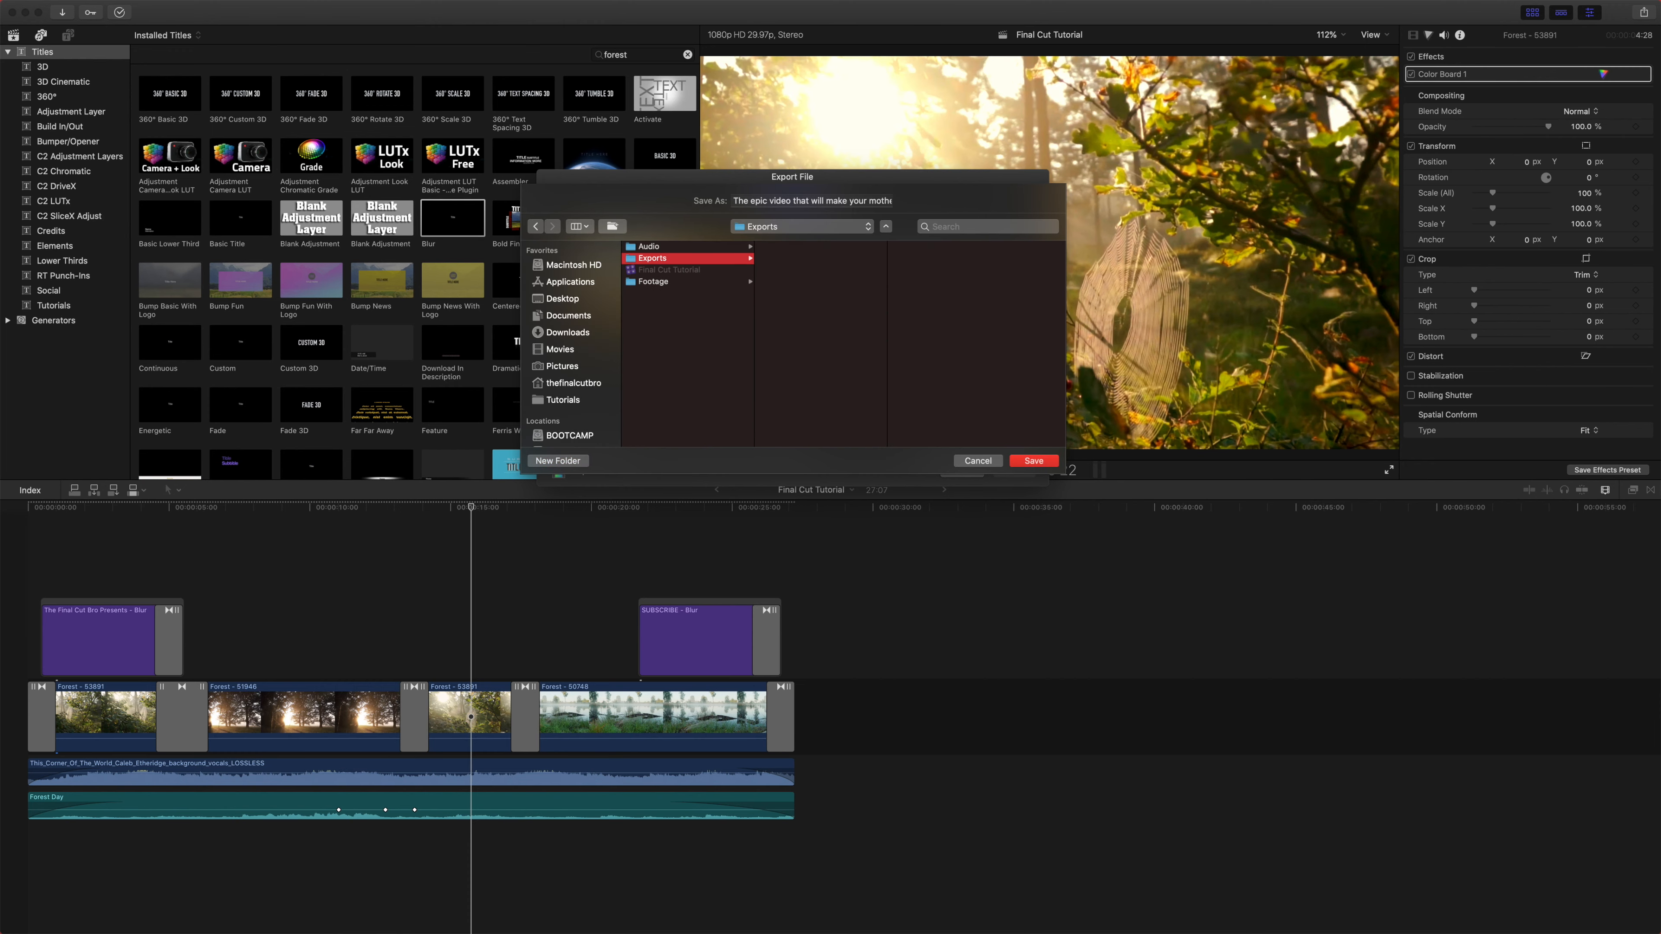
{"action": "left_click", "coordinate": [1032, 461]}
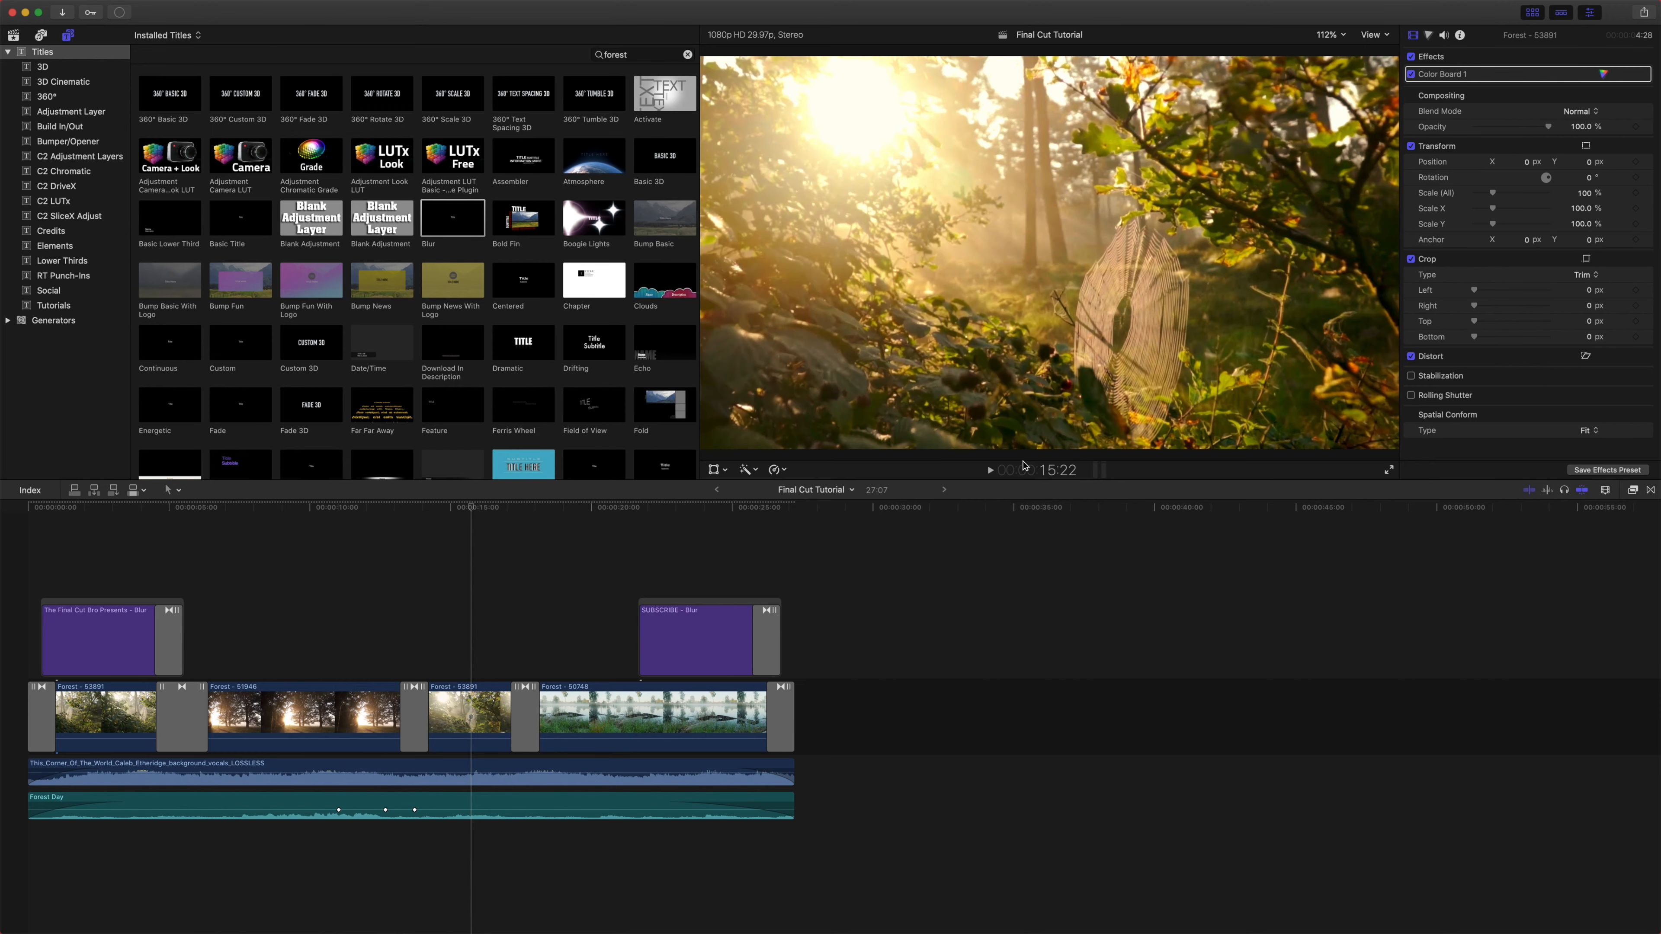
- Check the export's sharing progress in the background tasks and bring up the exported movie's player window
{"action": "left_click", "coordinate": [119, 13]}
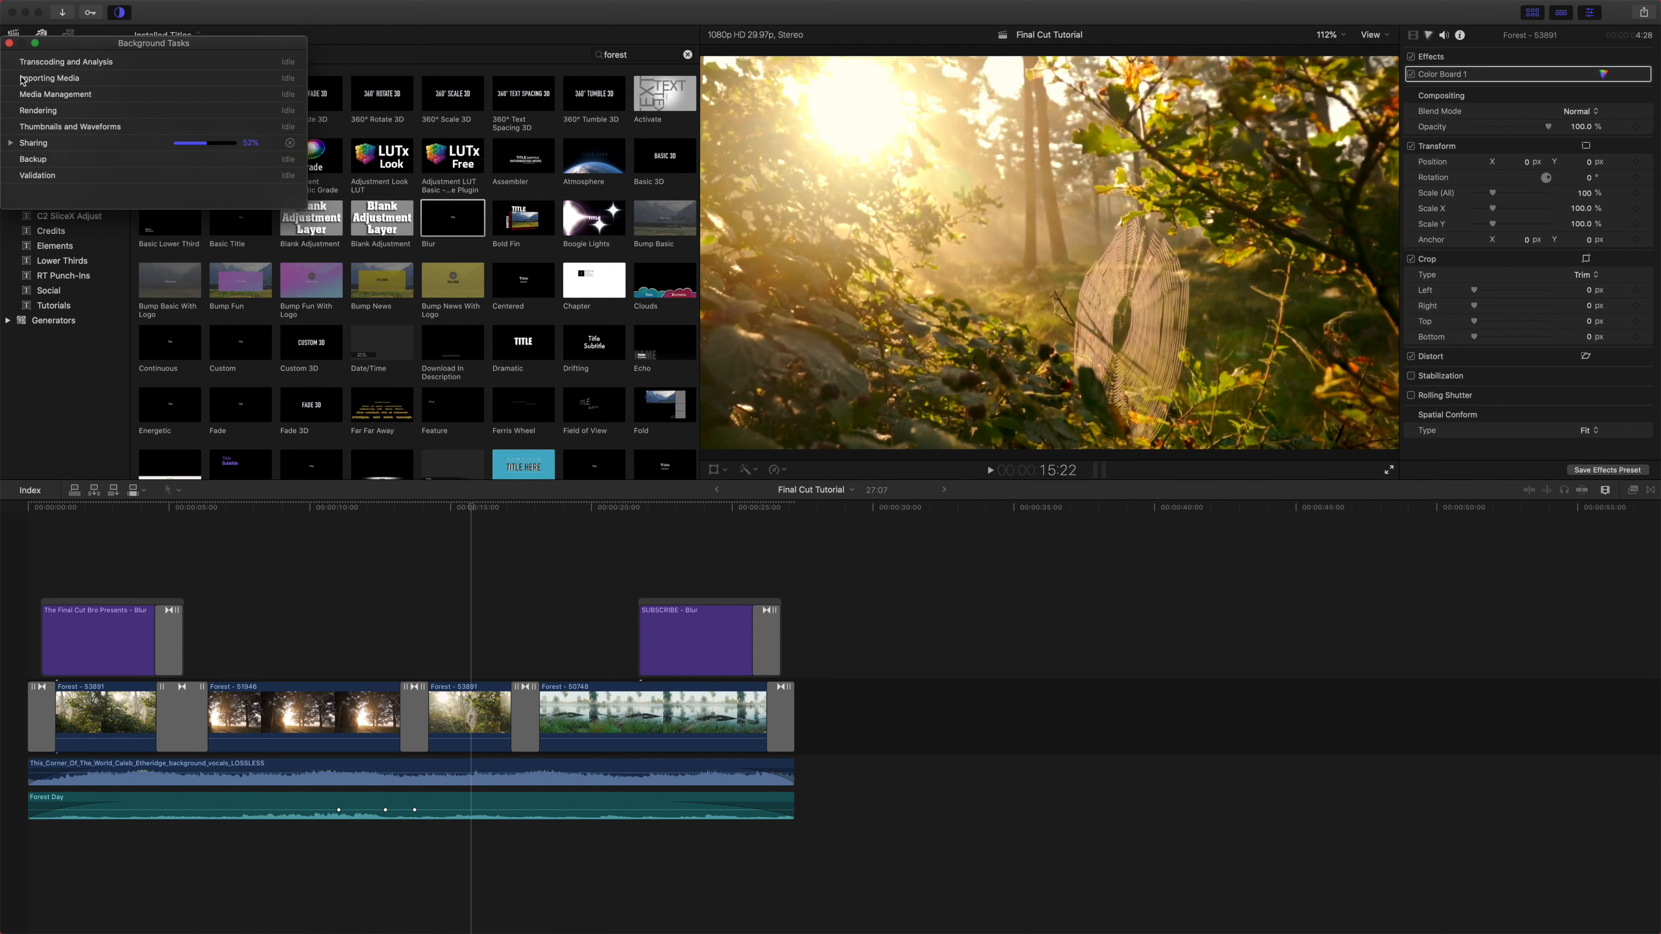
{"action": "left_click", "coordinate": [9, 42]}
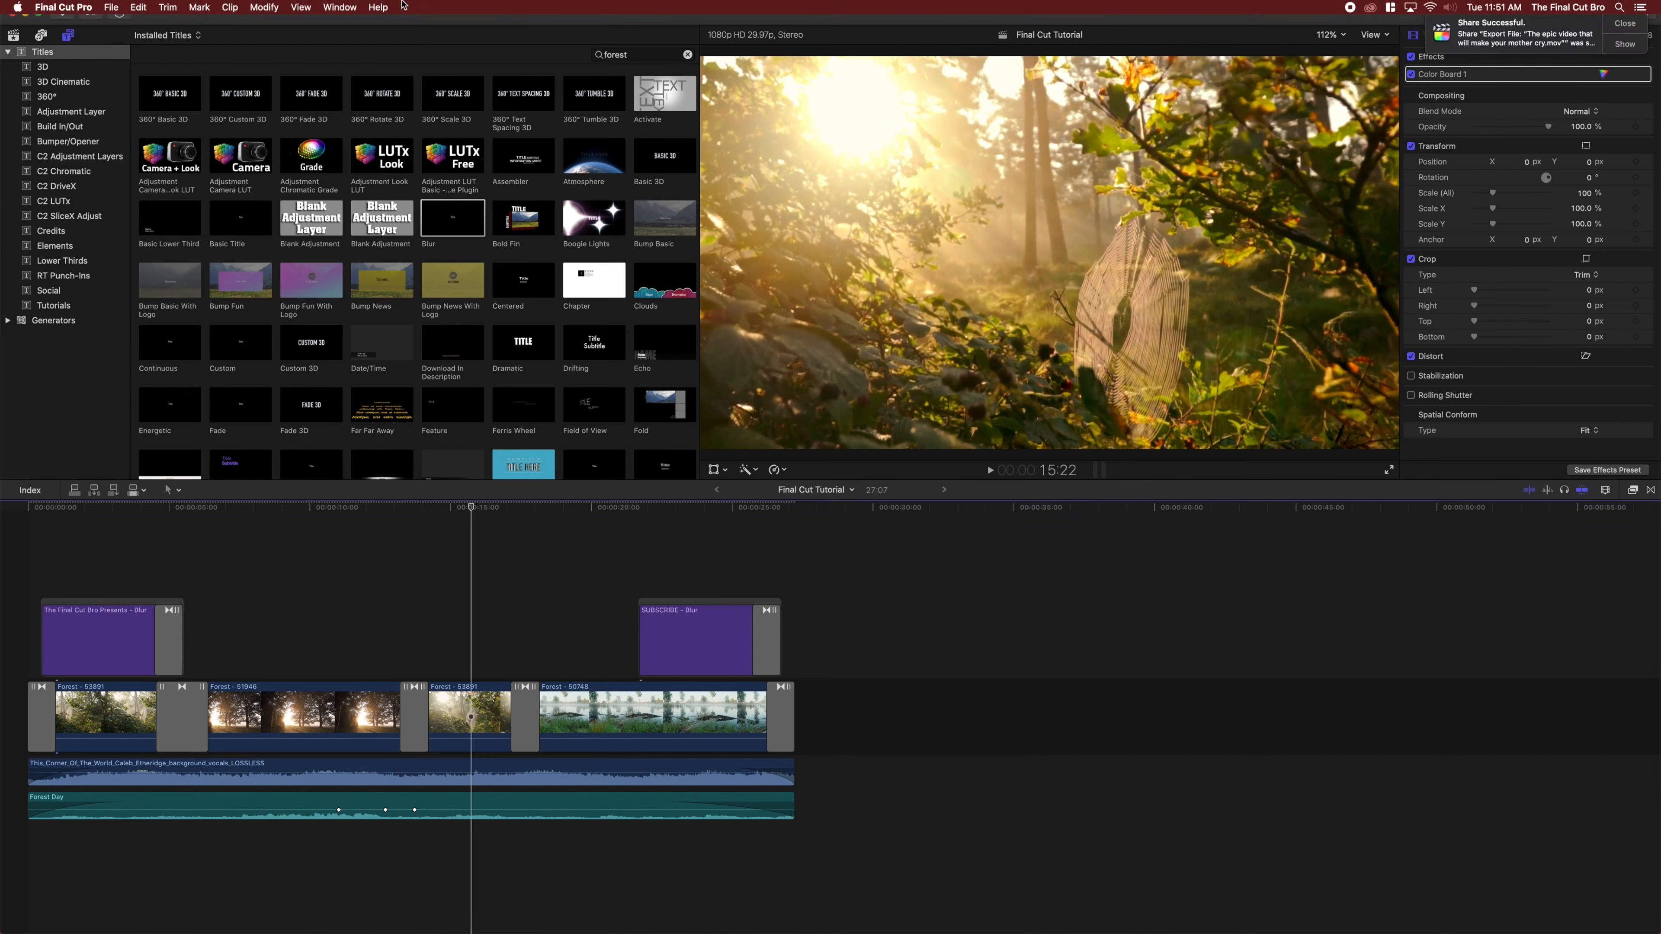
{"action": "mouse_move", "coordinate": [958, 903]}
{"action": "left_click", "coordinate": [958, 904]}
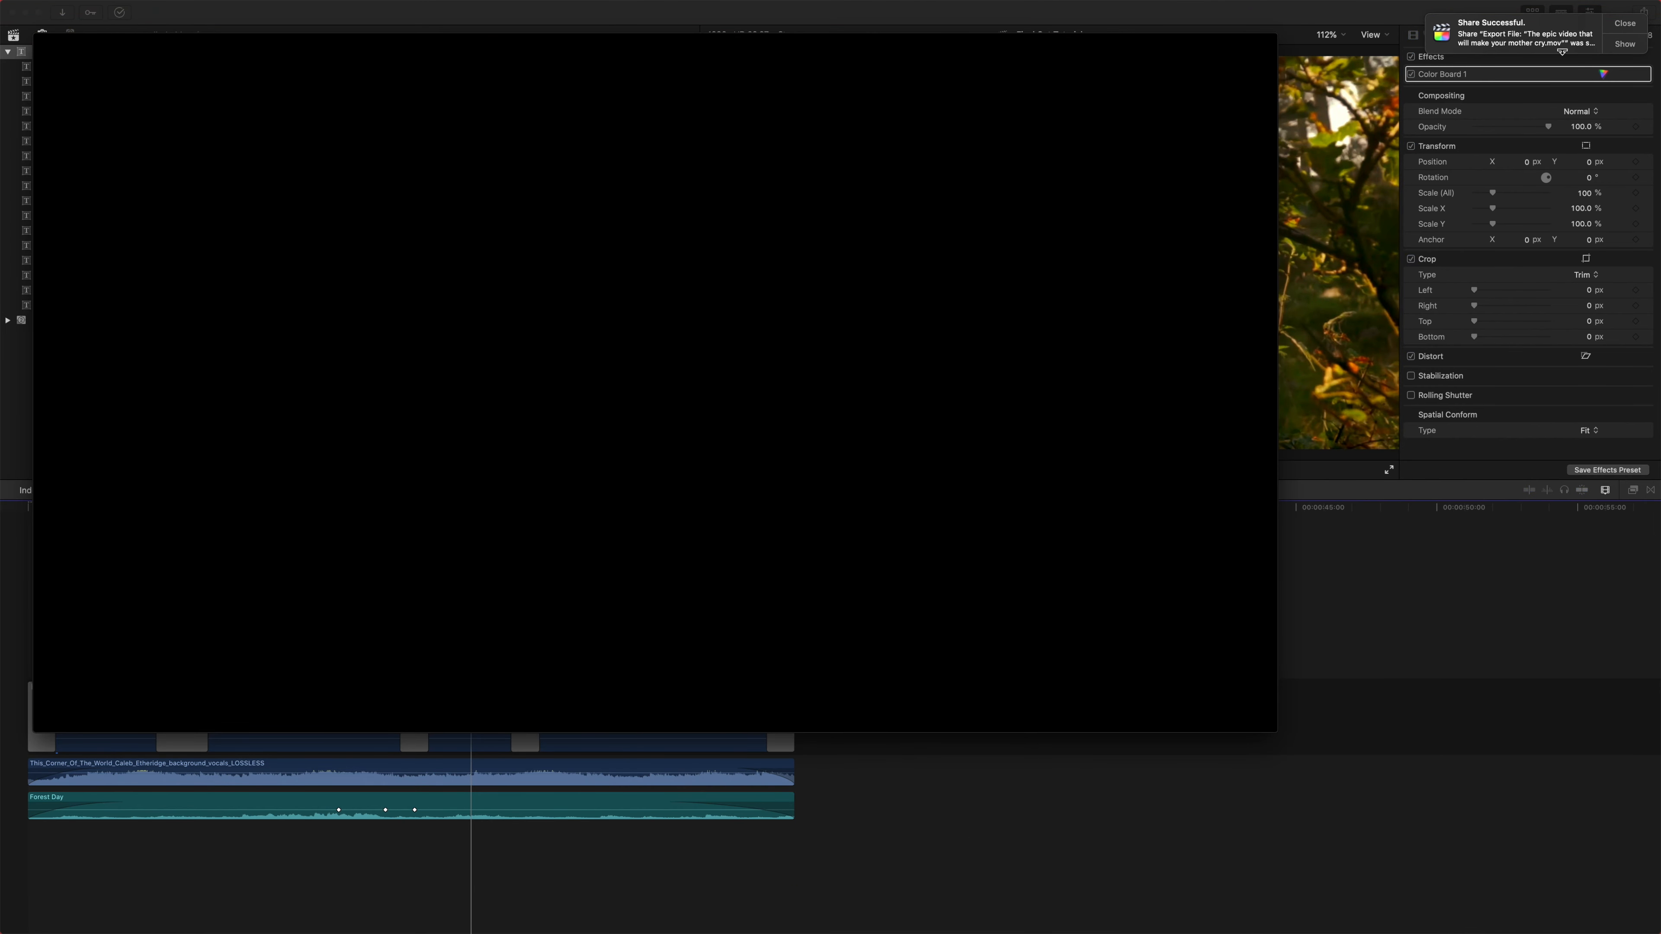
- Reveal the exported movie in Finder, preview it, and close the Finder and QuickTime Player windows
{"action": "left_click", "coordinate": [1625, 44]}
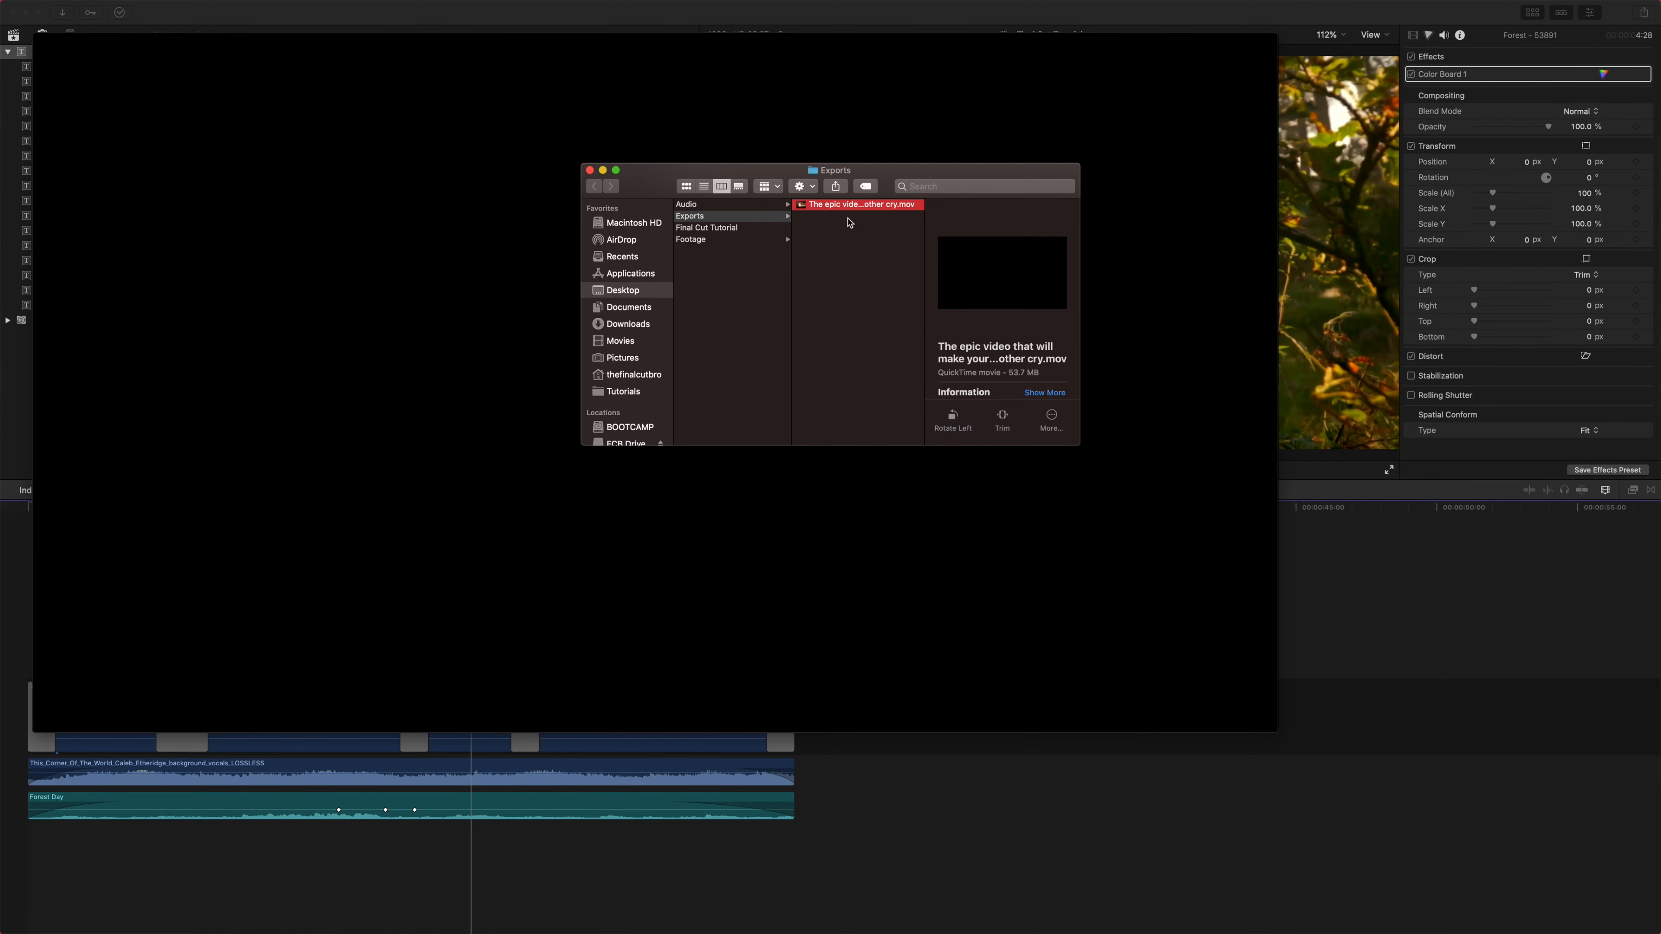
{"action": "key", "text": "space"}
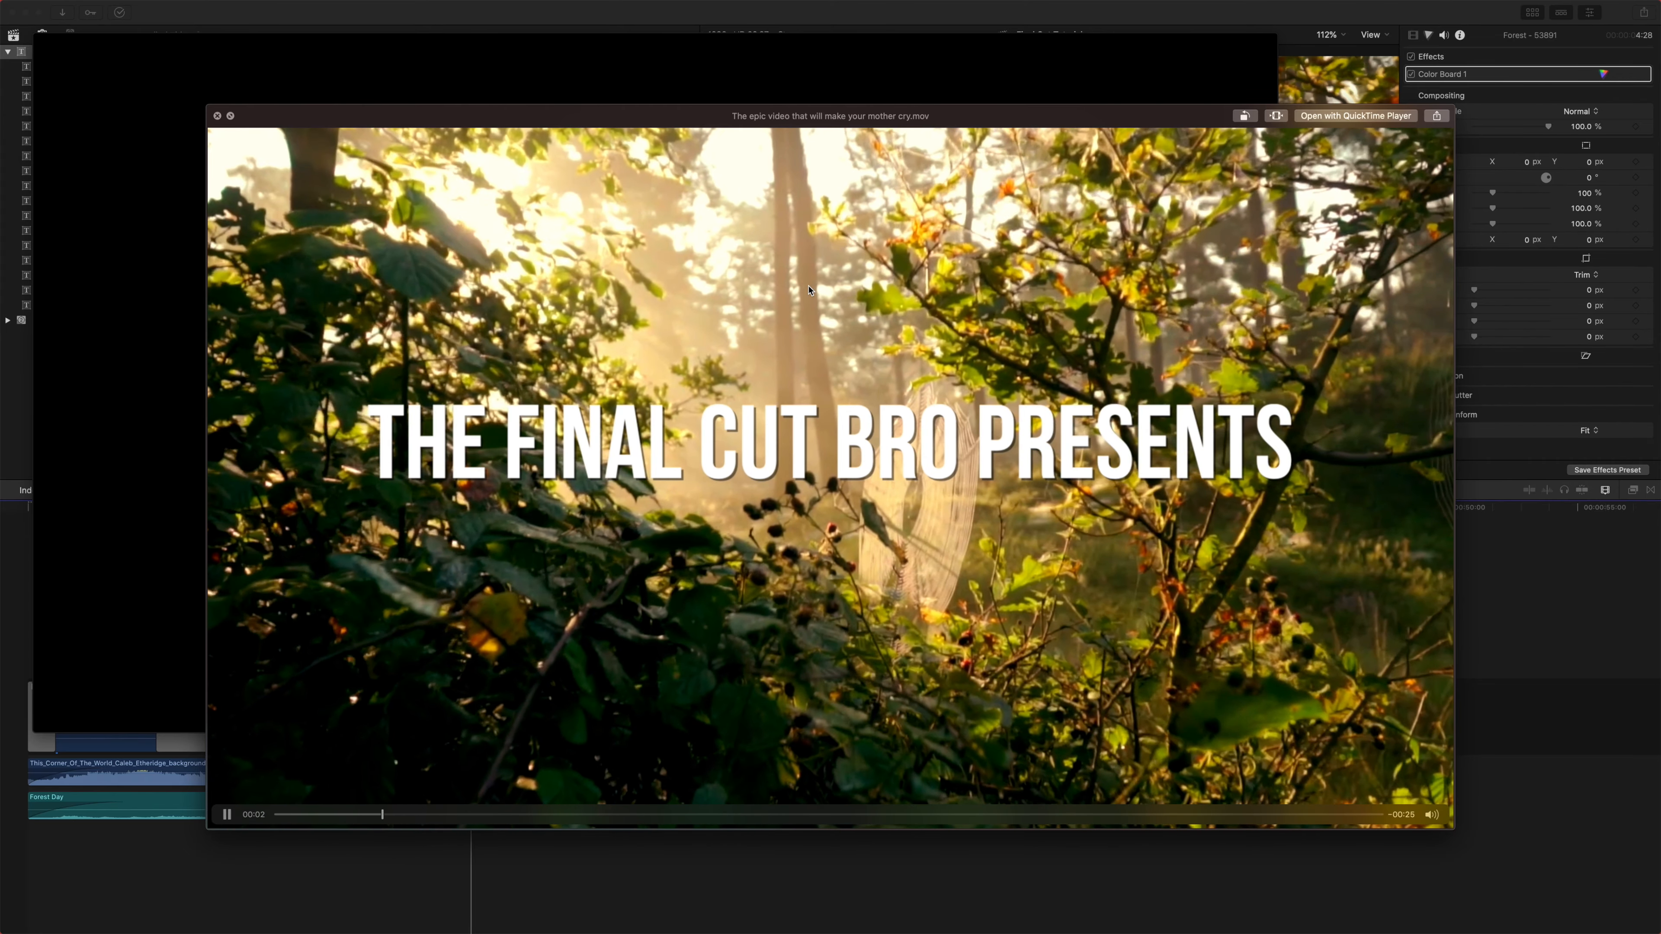
{"action": "key", "text": "space"}
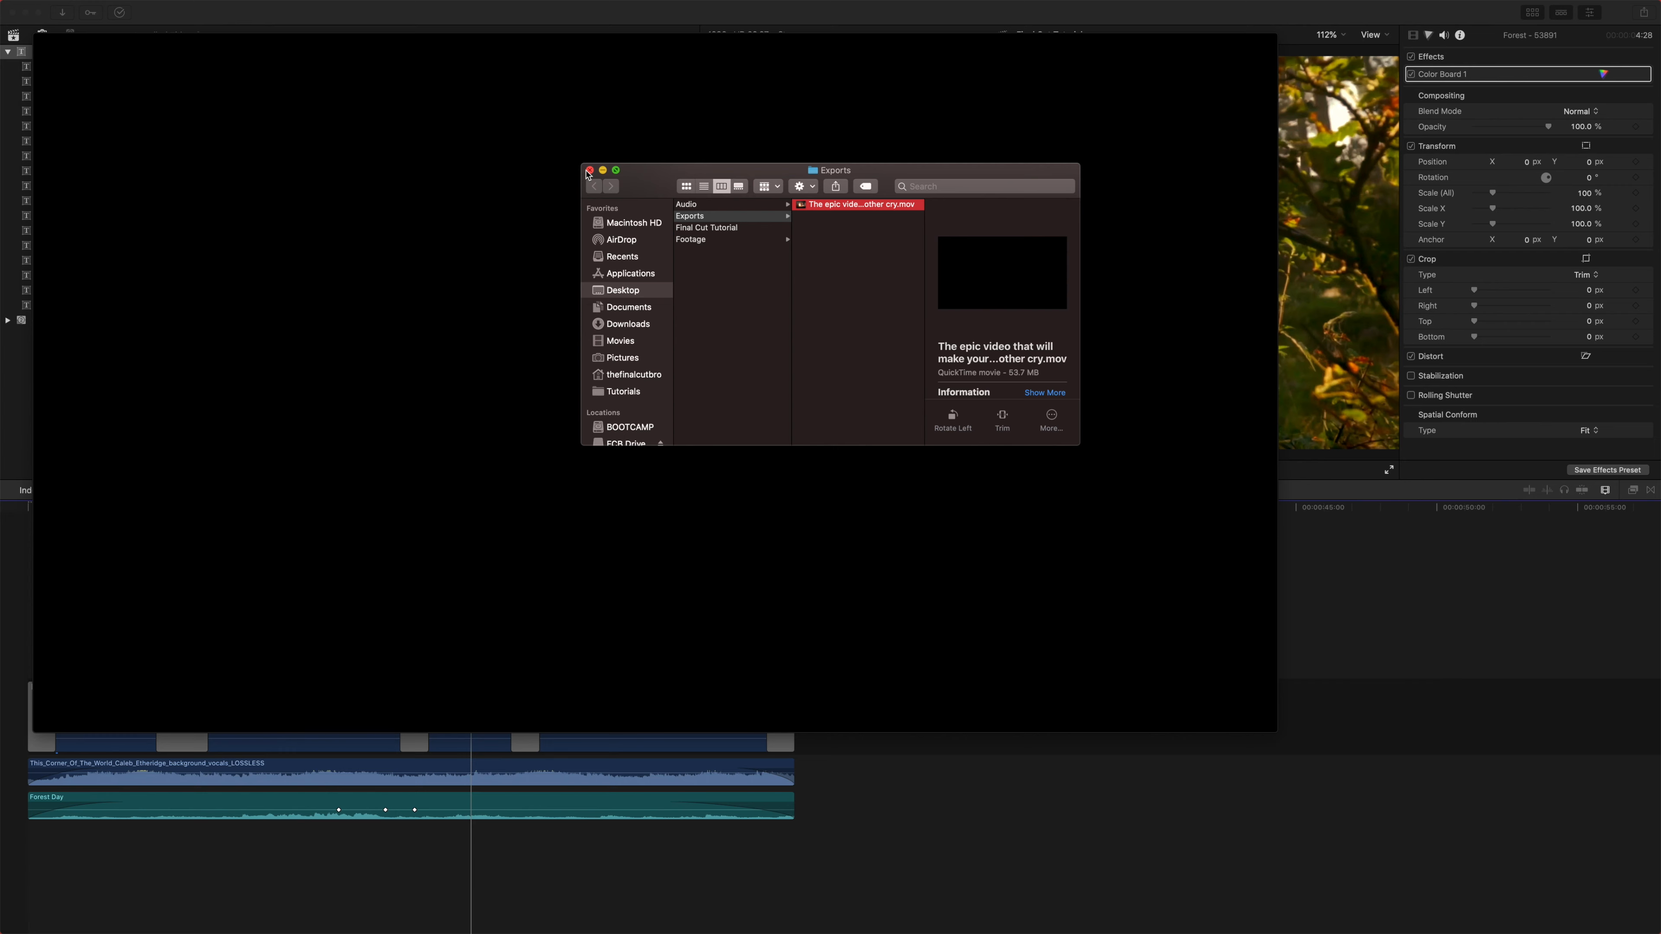
{"action": "left_click", "coordinate": [588, 171]}
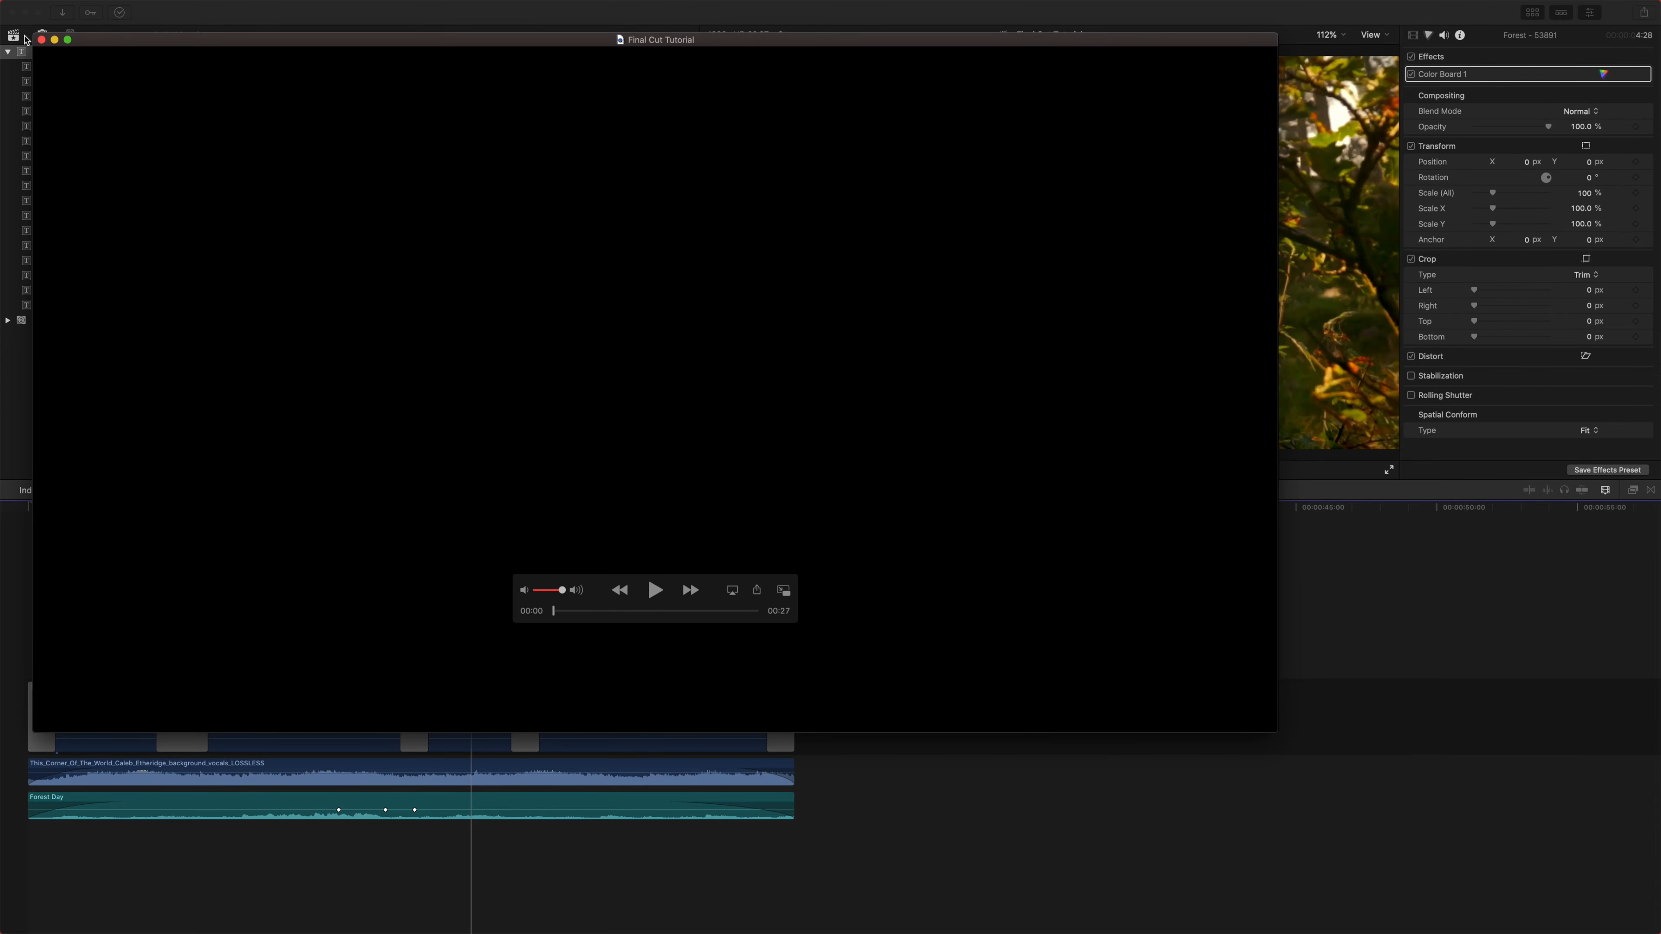
{"action": "left_click", "coordinate": [40, 39]}
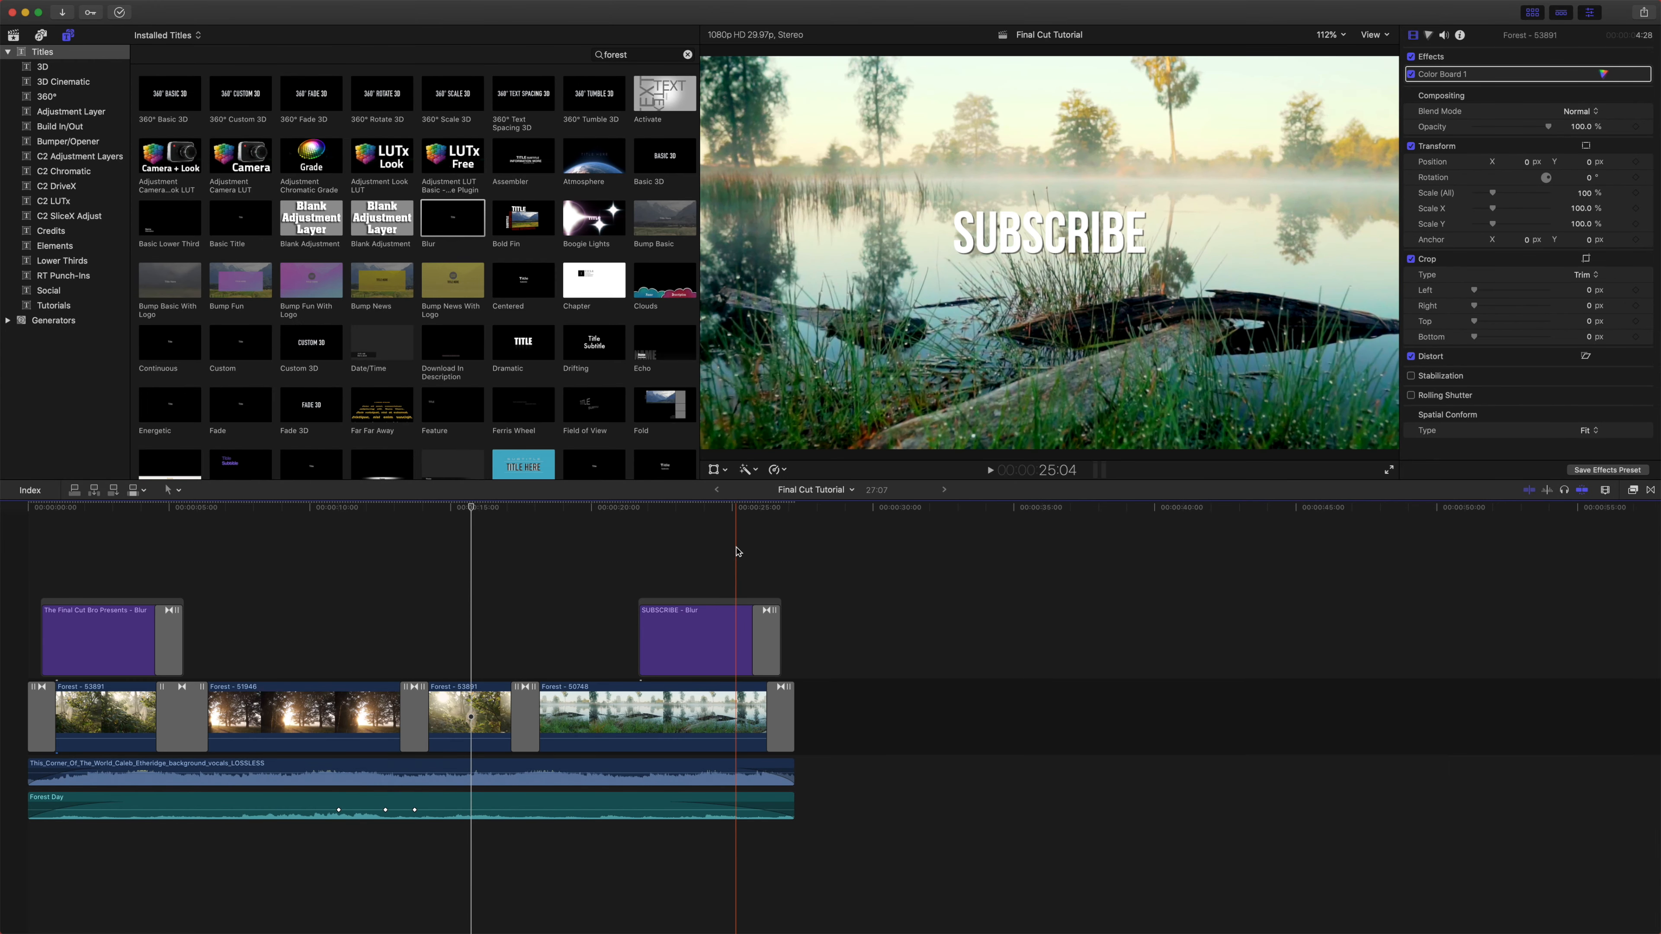